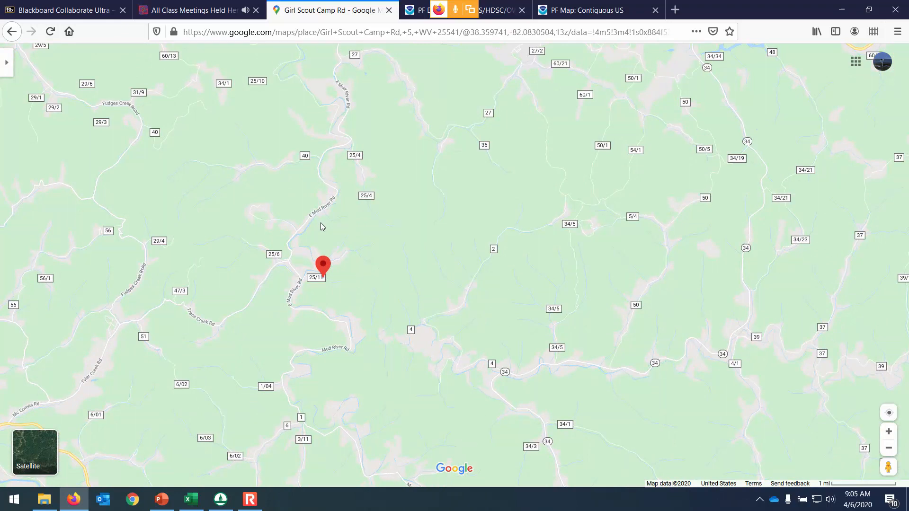
Step: Examine the Mud River course and its Trace Fork confluence south of the Girl Scout Camp Rd marker
{"action": "left_click_drag", "start_coordinate": [321, 249], "coordinate": [267, 122]}
{"action": "scroll", "coordinate": [287, 223], "scroll_direction": "up", "scroll_amount": 3}
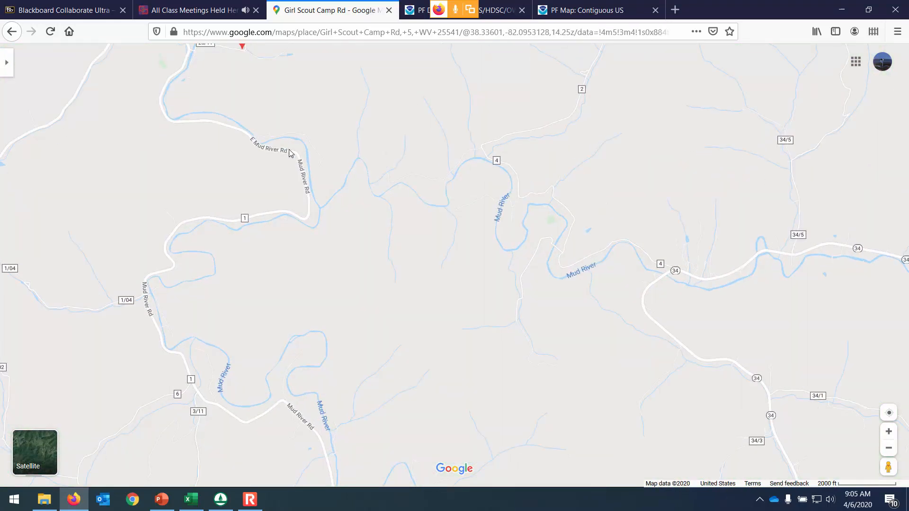
{"action": "left_click_drag", "start_coordinate": [246, 165], "coordinate": [274, 214]}
{"action": "scroll", "coordinate": [276, 221], "scroll_direction": "up", "scroll_amount": 2}
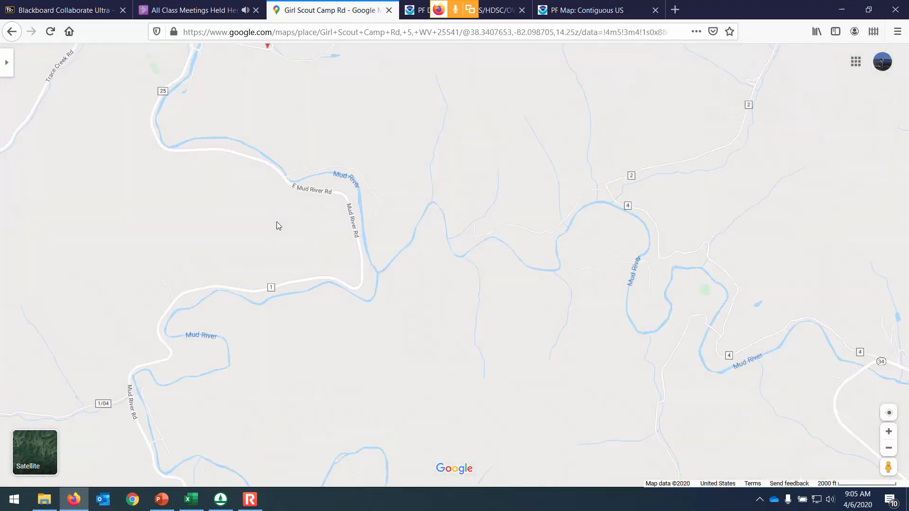
{"action": "left_click", "coordinate": [354, 168]}
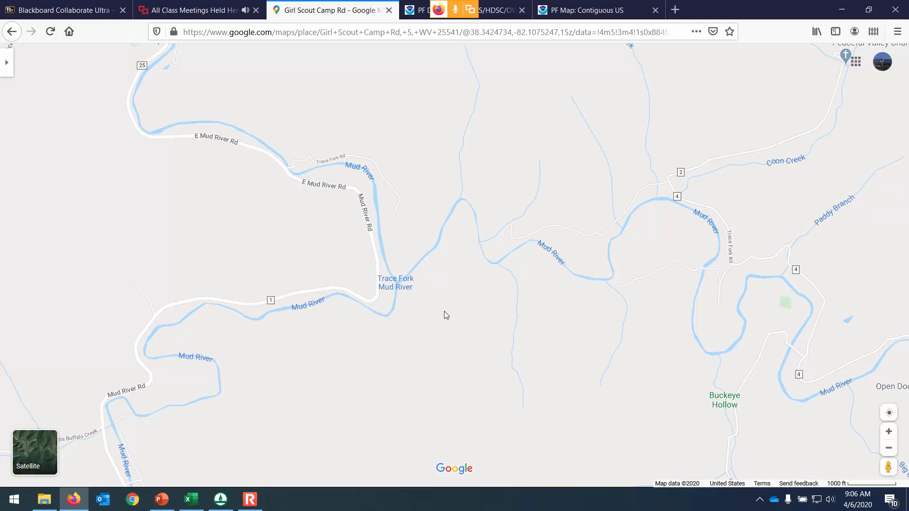
Step: Examine the drainage area east of the Trace Fork confluence, along routes 4 and 34
{"action": "scroll", "coordinate": [312, 320], "scroll_direction": "down", "scroll_amount": 2}
{"action": "left_click_drag", "start_coordinate": [412, 321], "coordinate": [253, 270]}
{"action": "scroll", "coordinate": [255, 271], "scroll_direction": "down", "scroll_amount": 1}
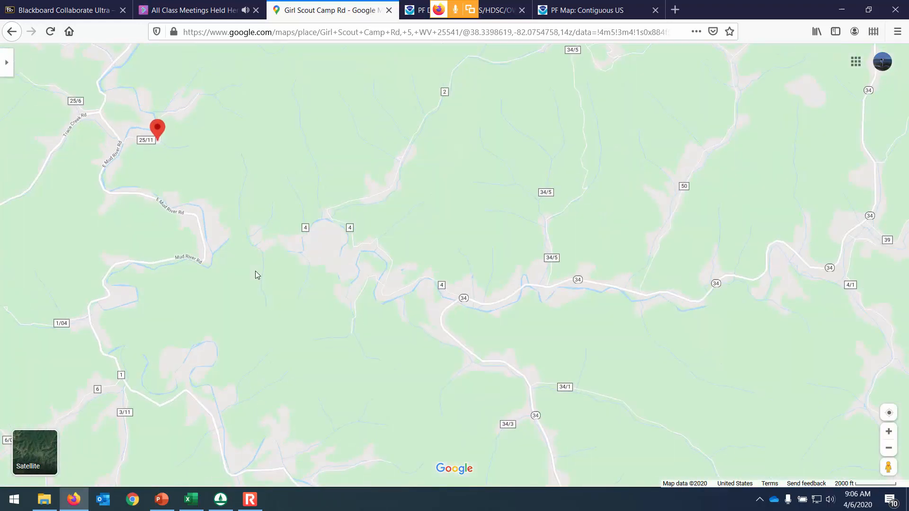
{"action": "scroll", "coordinate": [255, 275], "scroll_direction": "down", "scroll_amount": 2}
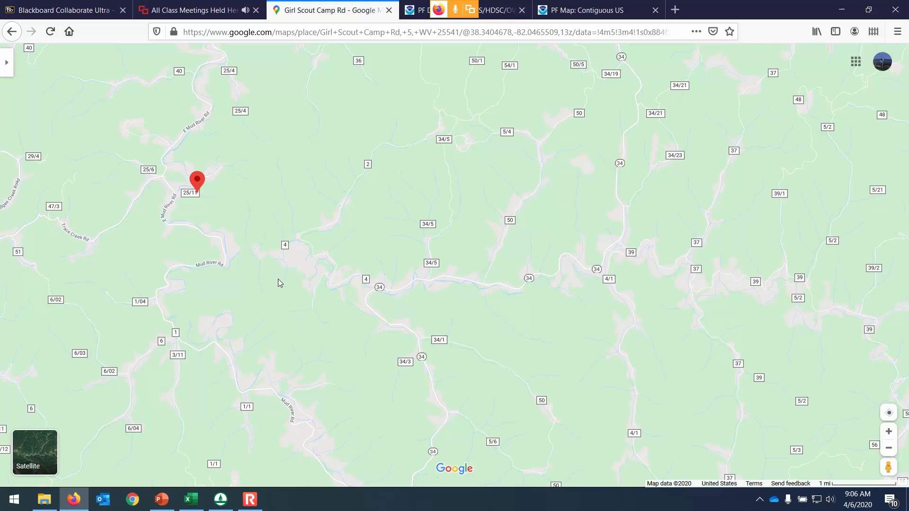
{"action": "scroll", "coordinate": [696, 318], "scroll_direction": "up", "scroll_amount": 1}
{"action": "left_click_drag", "start_coordinate": [410, 250], "coordinate": [487, 321]}
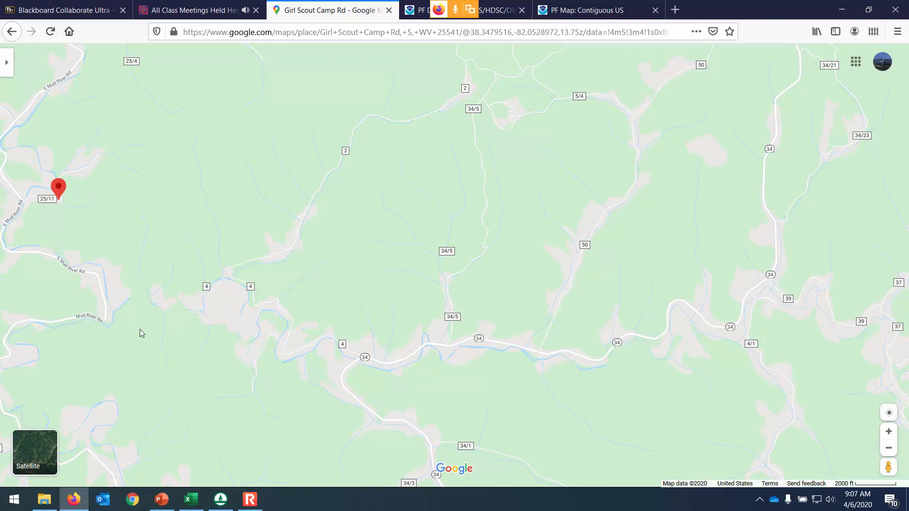
{"action": "scroll", "coordinate": [141, 330], "scroll_direction": "down", "scroll_amount": 1}
{"action": "scroll", "coordinate": [140, 329], "scroll_direction": "down", "scroll_amount": 2}
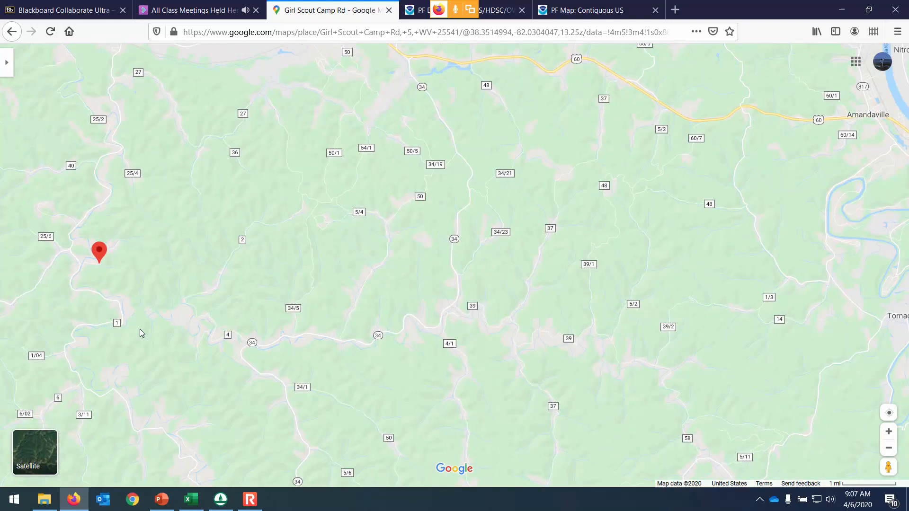
{"action": "left_click_drag", "start_coordinate": [160, 350], "coordinate": [161, 309]}
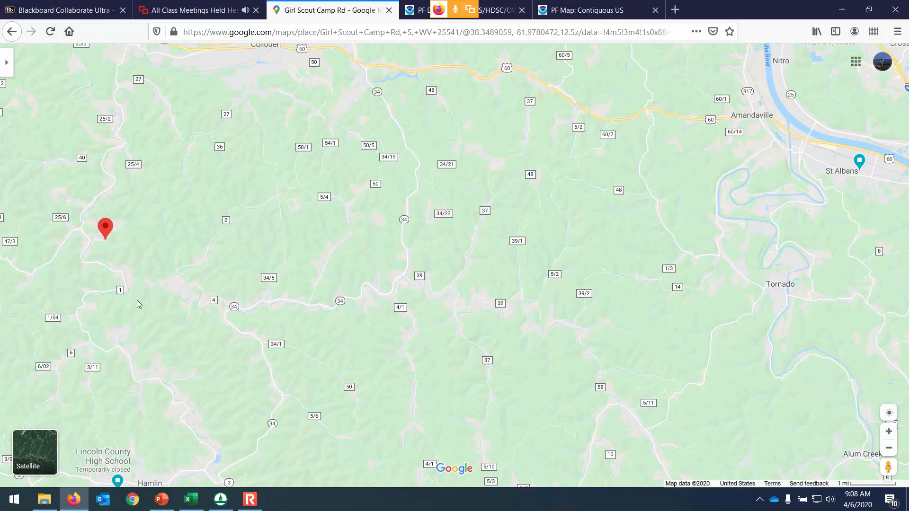
Step: Examine the wider region around the Girl Scout Camp Rd marker, from Milton and Hamlin across to Tornado and St Albans
{"action": "scroll", "coordinate": [121, 304], "scroll_direction": "down", "scroll_amount": 2}
{"action": "scroll", "coordinate": [121, 305], "scroll_direction": "down", "scroll_amount": 2}
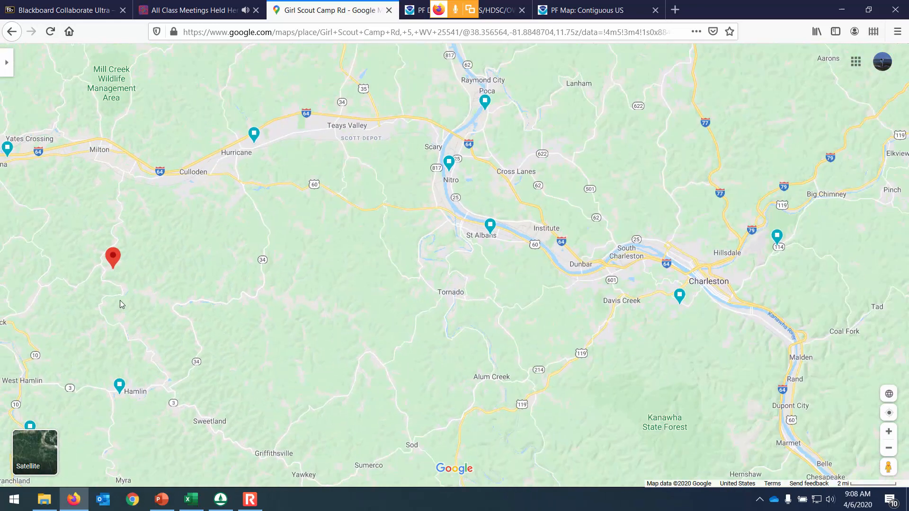
{"action": "scroll", "coordinate": [121, 305], "scroll_direction": "up", "scroll_amount": 2}
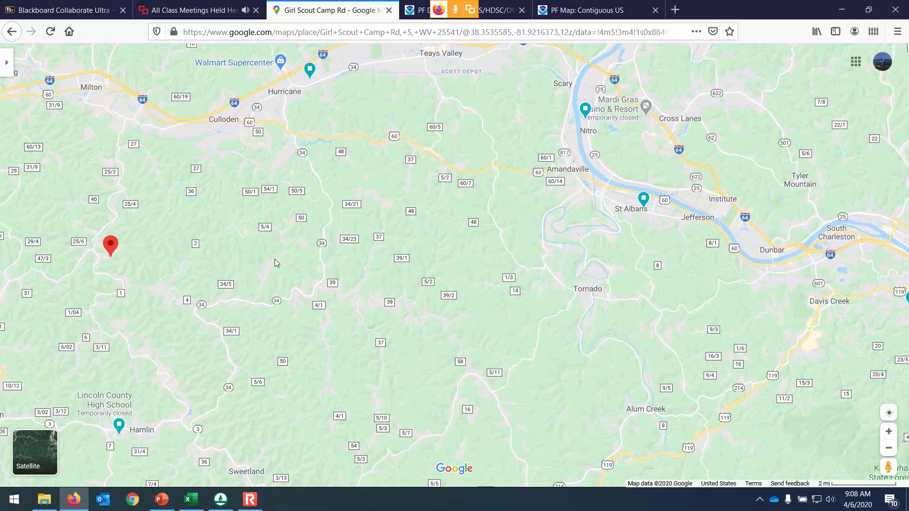
{"action": "scroll", "coordinate": [278, 367], "scroll_direction": "up", "scroll_amount": 2}
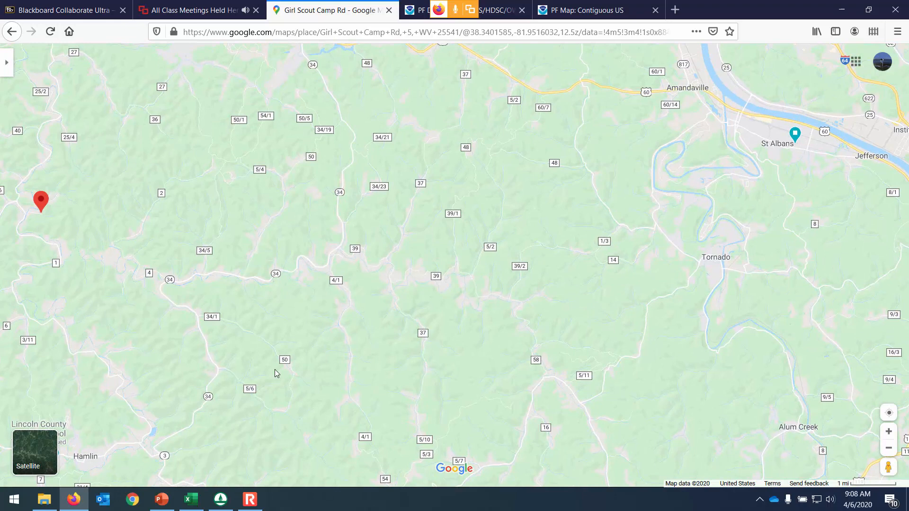
{"action": "left_click_drag", "start_coordinate": [104, 340], "coordinate": [282, 360]}
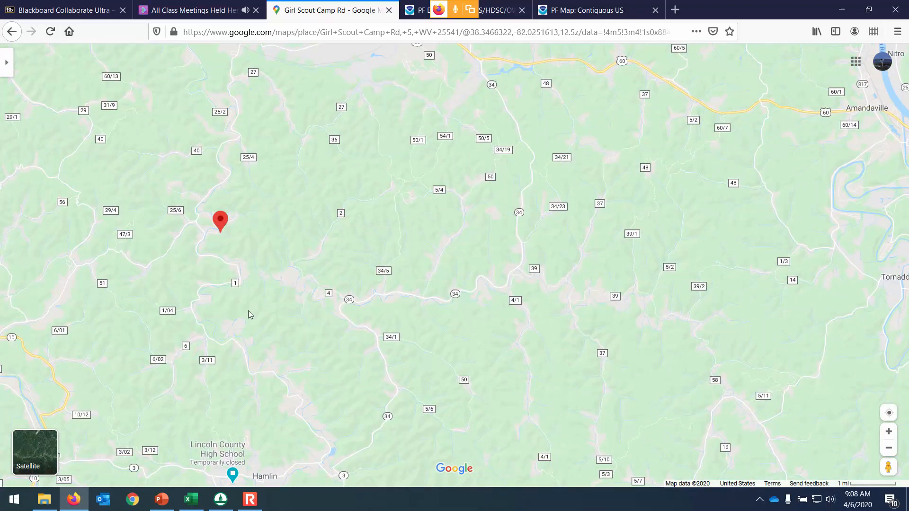
{"action": "scroll", "coordinate": [246, 318], "scroll_direction": "up", "scroll_amount": 1}
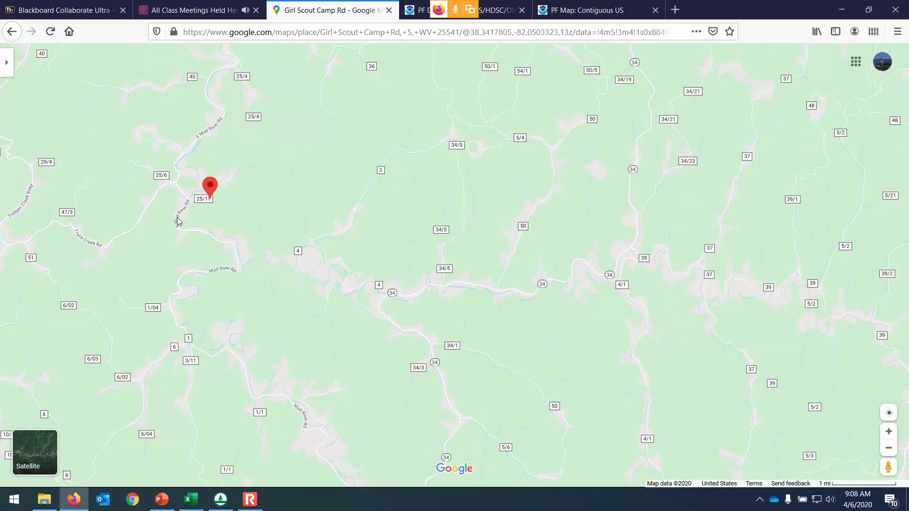
{"action": "left_click", "coordinate": [183, 235]}
{"action": "scroll", "coordinate": [210, 293], "scroll_direction": "down", "scroll_amount": 3}
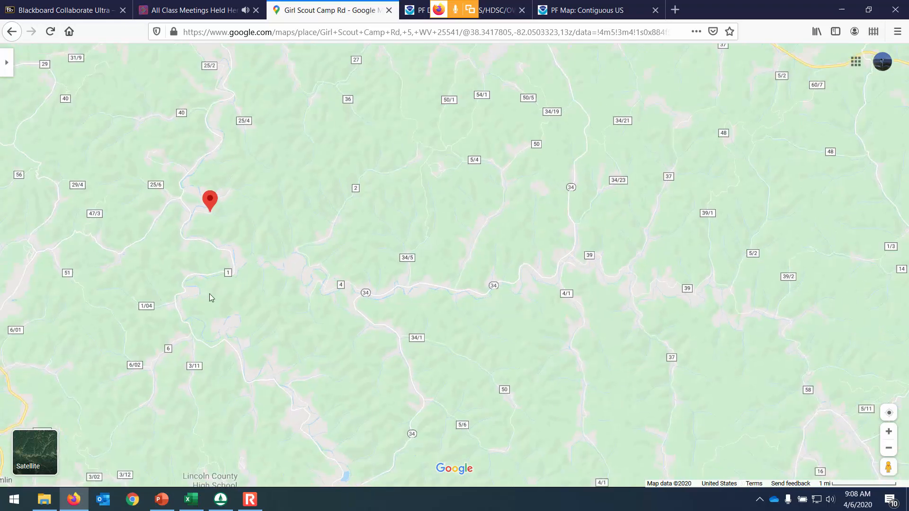
{"action": "scroll", "coordinate": [209, 293], "scroll_direction": "down", "scroll_amount": 2}
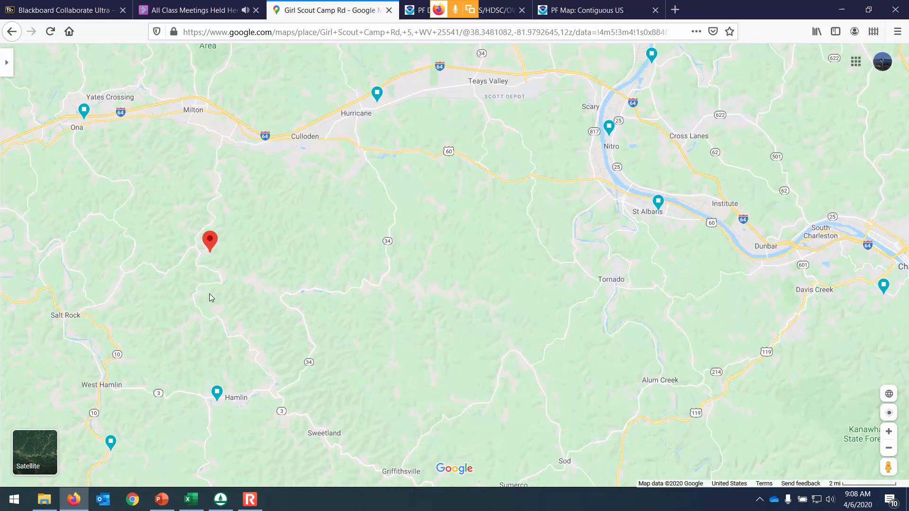
{"action": "scroll", "coordinate": [209, 294], "scroll_direction": "down", "scroll_amount": 1}
{"action": "scroll", "coordinate": [209, 295], "scroll_direction": "up", "scroll_amount": 5}
{"action": "scroll", "coordinate": [210, 295], "scroll_direction": "down", "scroll_amount": 2}
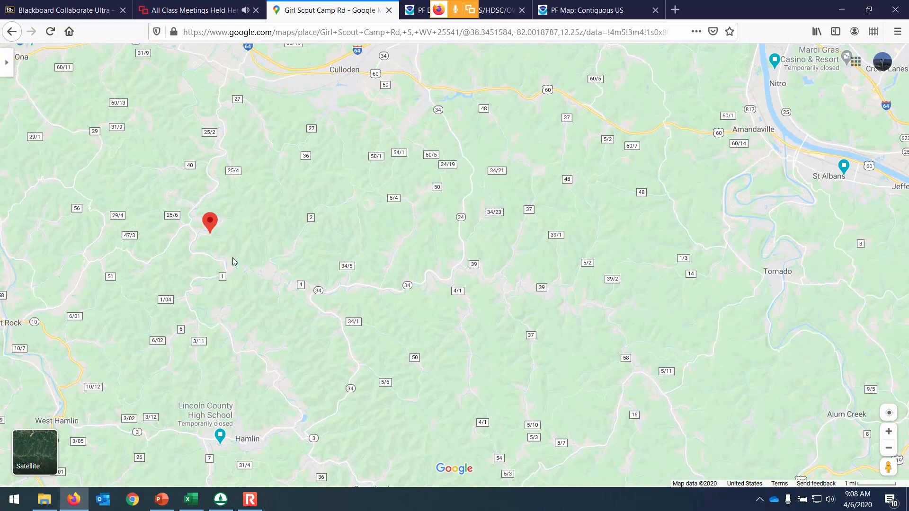
{"action": "scroll", "coordinate": [207, 292], "scroll_direction": "up", "scroll_amount": 2}
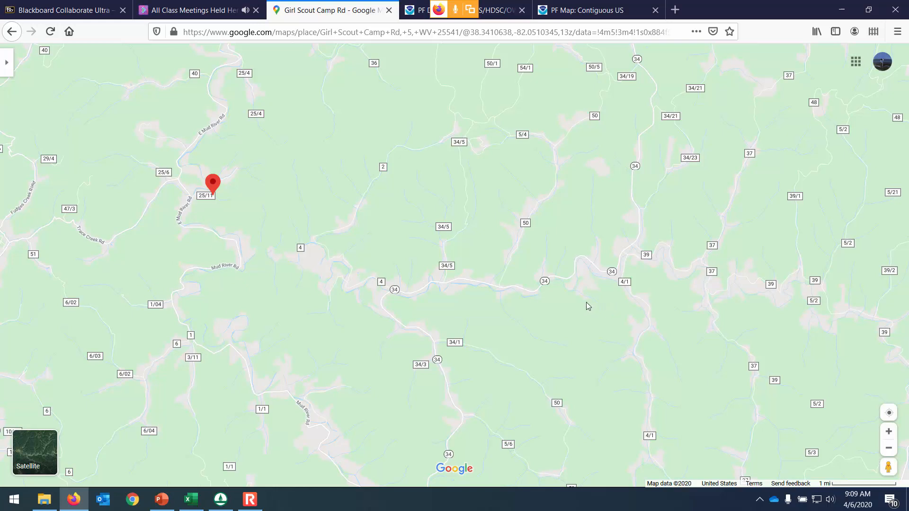
Step: Switch to WMS and review the enabled components and license status in its registration details
{"action": "left_click_drag", "start_coordinate": [726, 3], "coordinate": [908, 11]}
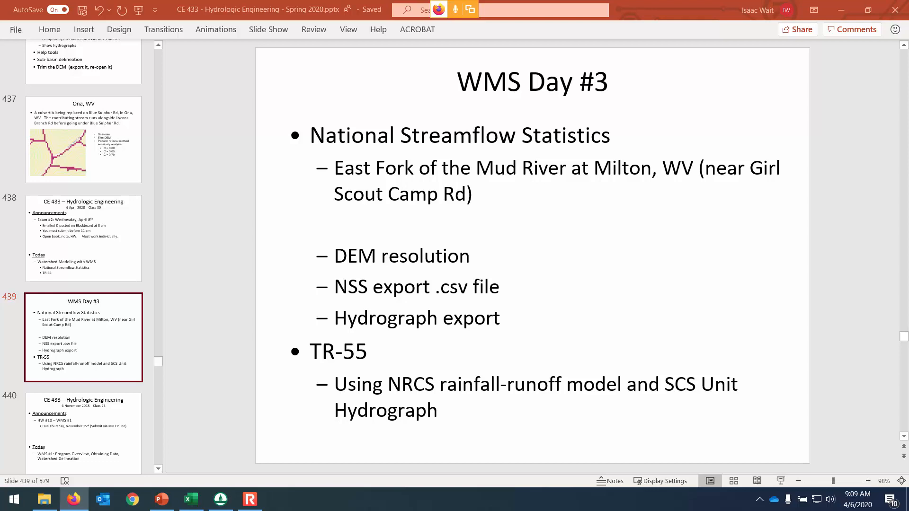
{"action": "left_click", "coordinate": [227, 504]}
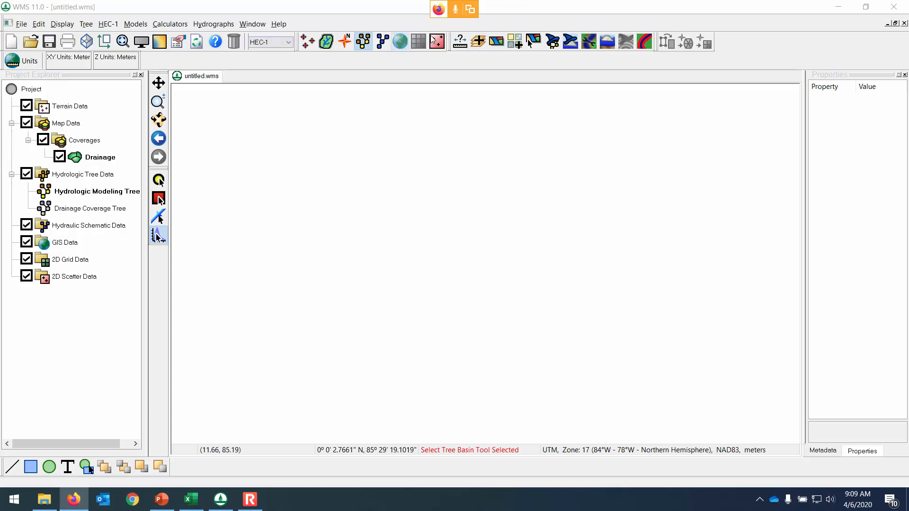
{"action": "left_click", "coordinate": [279, 25]}
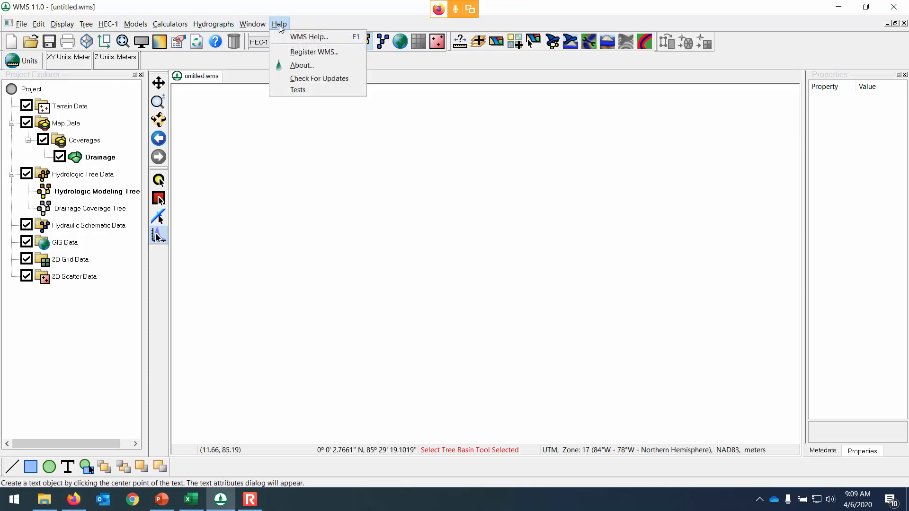
{"action": "left_click", "coordinate": [301, 52]}
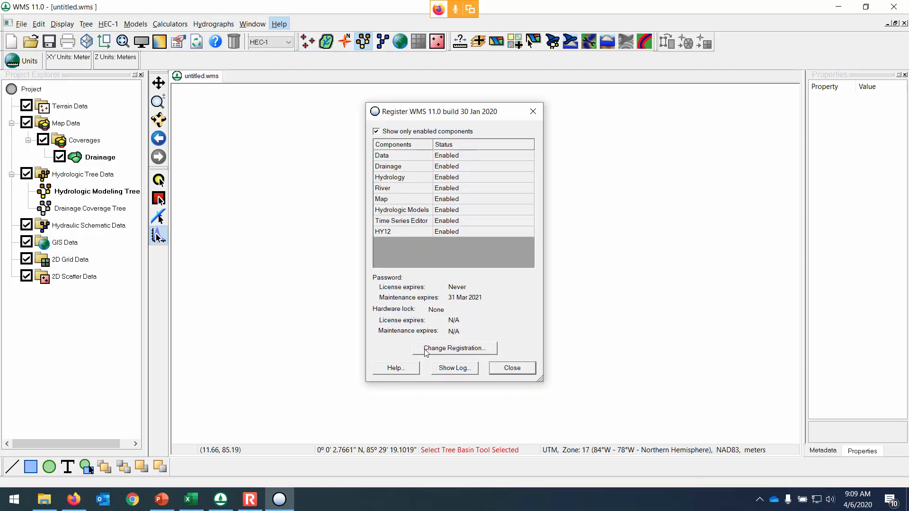
{"action": "left_click", "coordinate": [424, 350]}
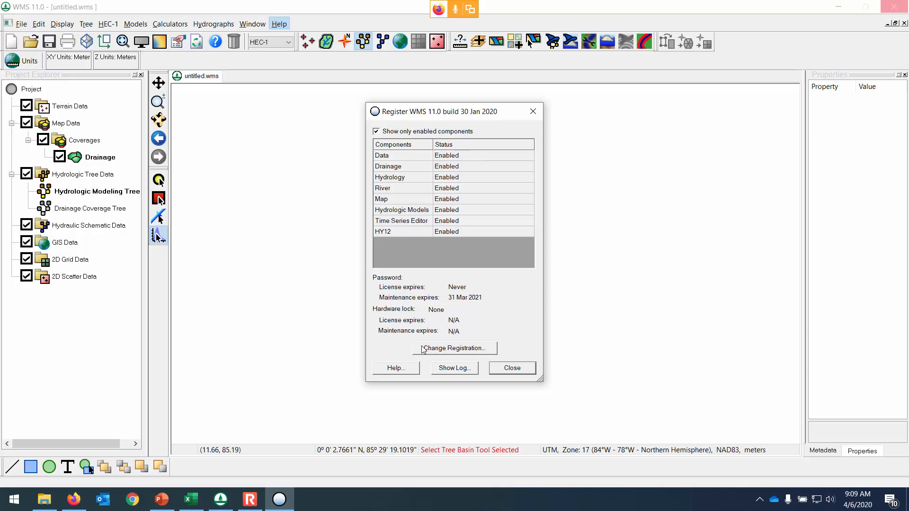
{"action": "left_click", "coordinate": [520, 373]}
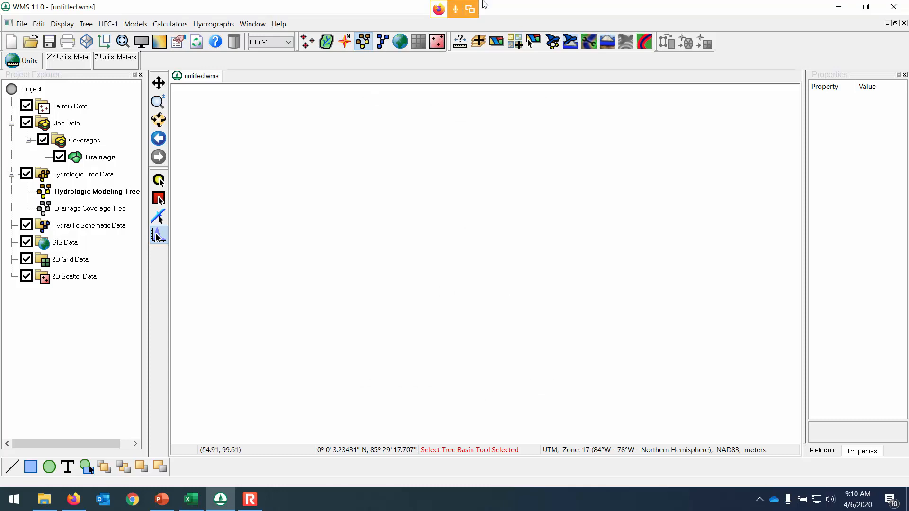
Step: Start the hydrologic modeling wizard and create a Milton3 folder inside Monday6 as the project file location
{"action": "left_click", "coordinate": [553, 43]}
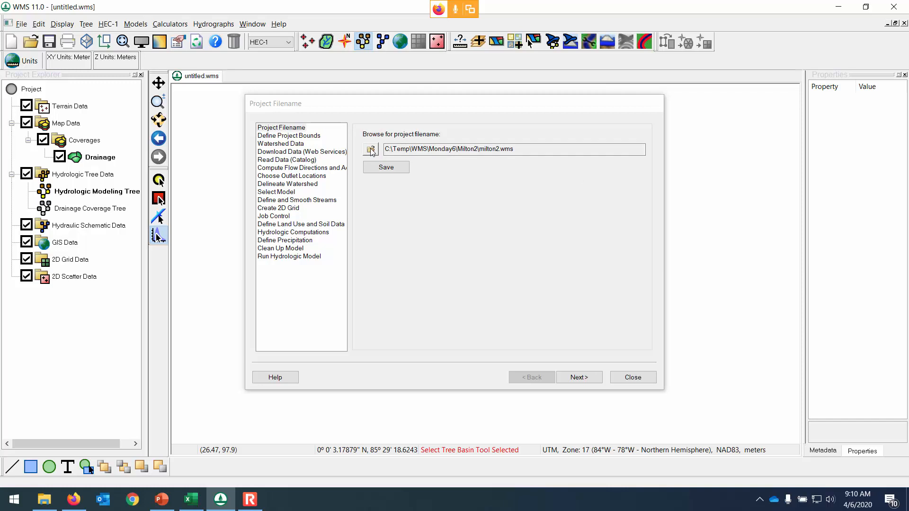
{"action": "left_click", "coordinate": [378, 169]}
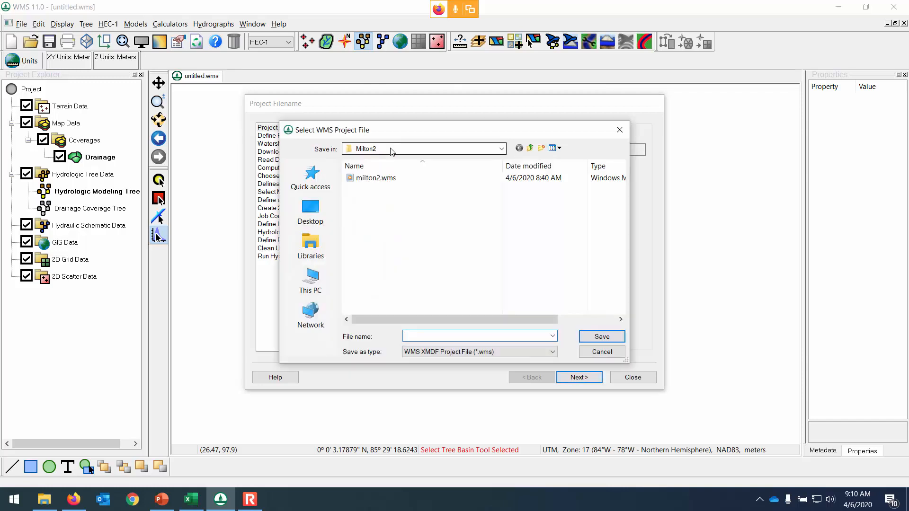
{"action": "left_click", "coordinate": [530, 149]}
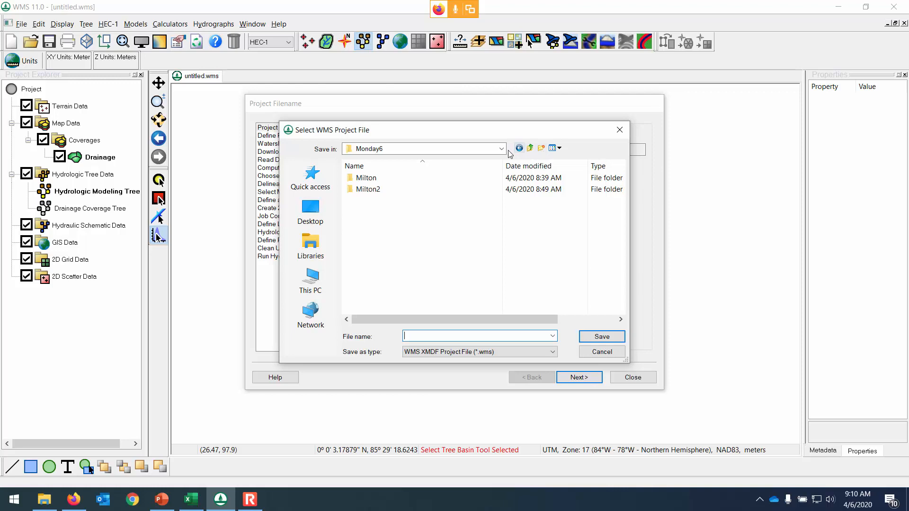
{"action": "left_click", "coordinate": [541, 148]}
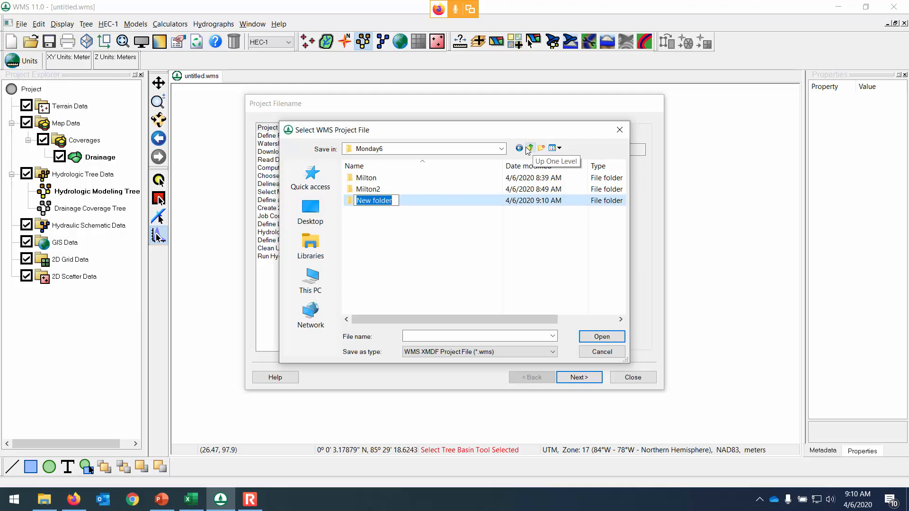
{"action": "type", "text": "Milton3"}
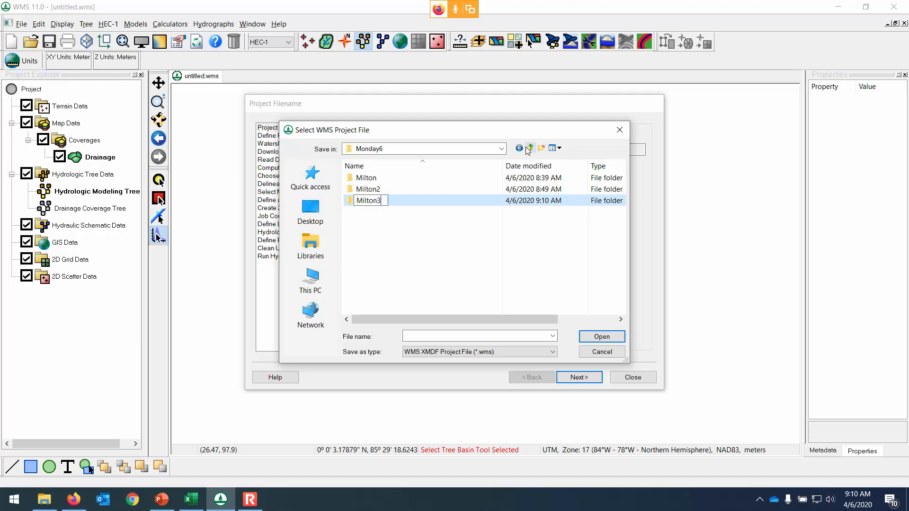
{"action": "left_click", "coordinate": [352, 205]}
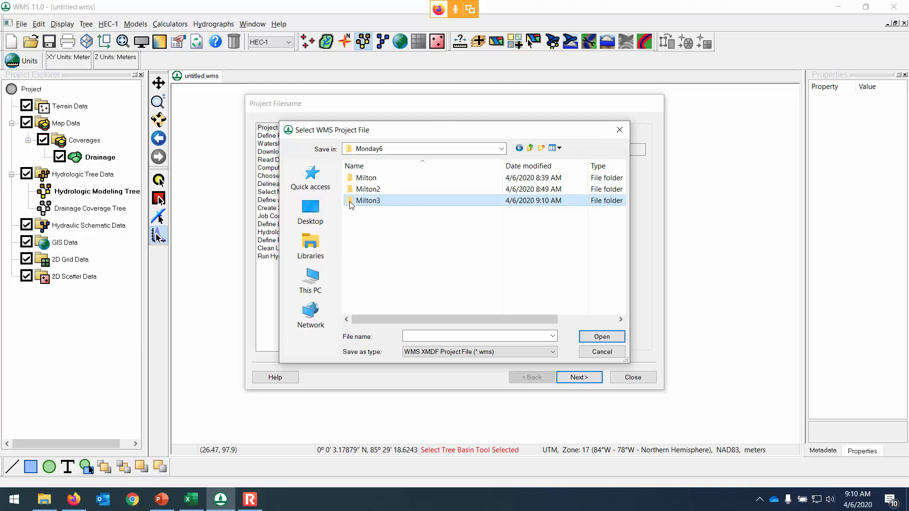
{"action": "double_click", "coordinate": [352, 205]}
Step: Save the project as Class-demo-file in the Milton3 folder and advance the wizard to defining the project bounds
{"action": "left_click", "coordinate": [431, 336]}
{"action": "type", "text": "Class"}
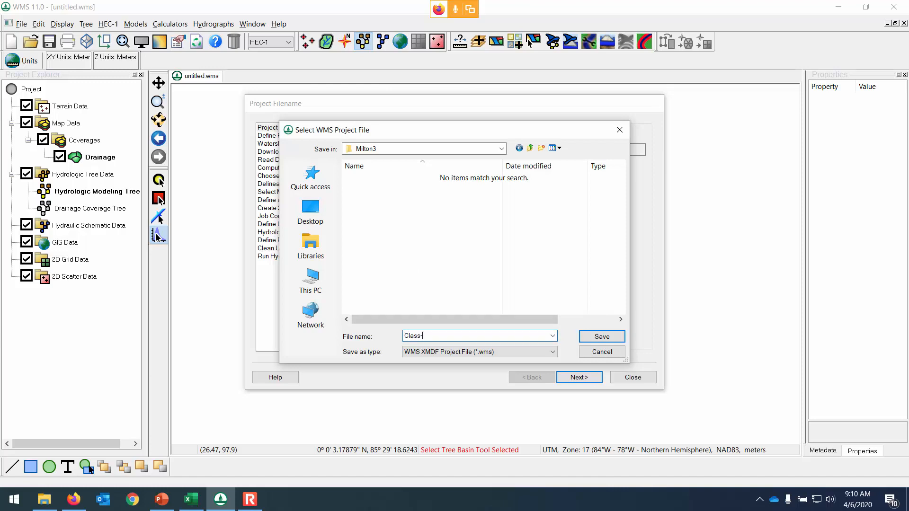
{"action": "type", "text": "-demo-file"}
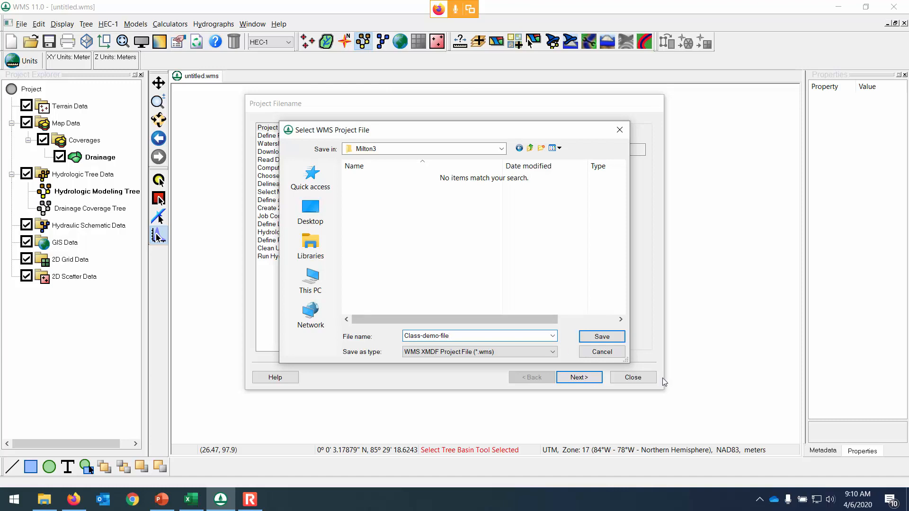
{"action": "left_click", "coordinate": [621, 339]}
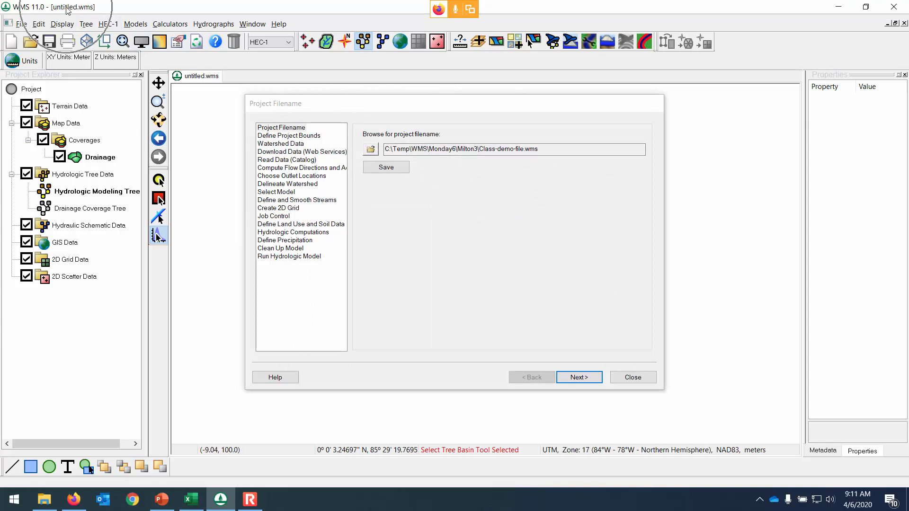
{"action": "left_click", "coordinate": [386, 171]}
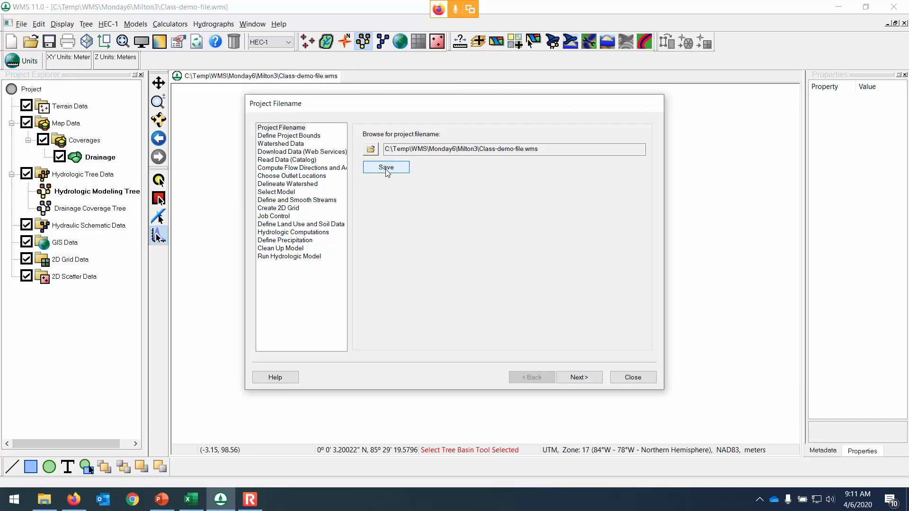
{"action": "left_click", "coordinate": [225, 80]}
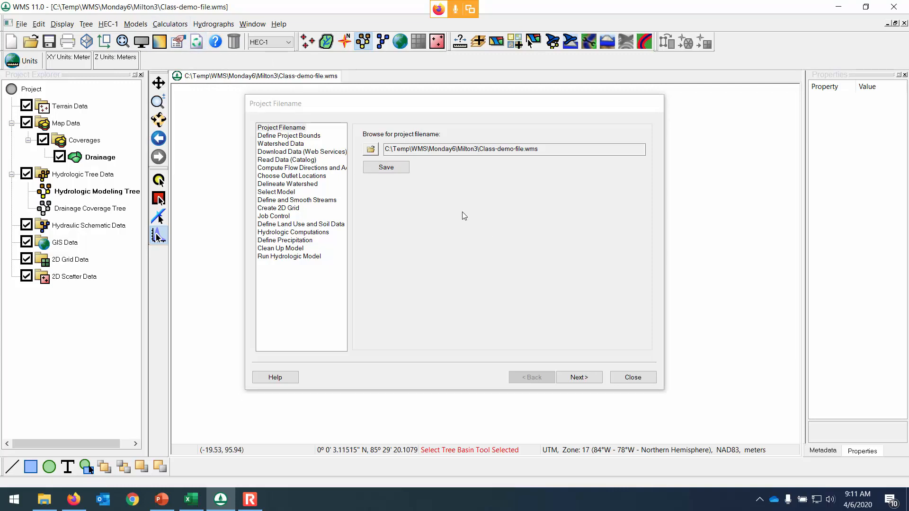
{"action": "left_click", "coordinate": [578, 377]}
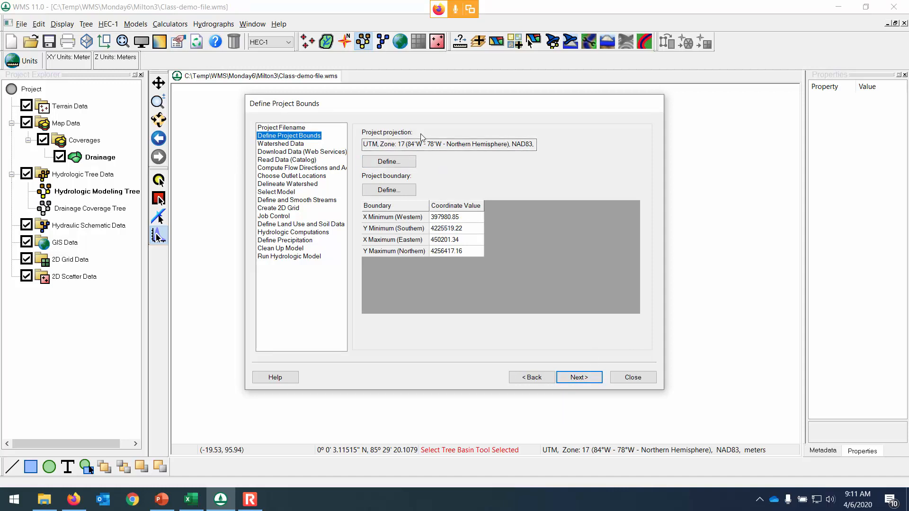
Step: Set the project's horizontal projection to NAD 1983 UTM Zone 17N with vertical datum NAVD 88(US) in meters
{"action": "left_click", "coordinate": [402, 163]}
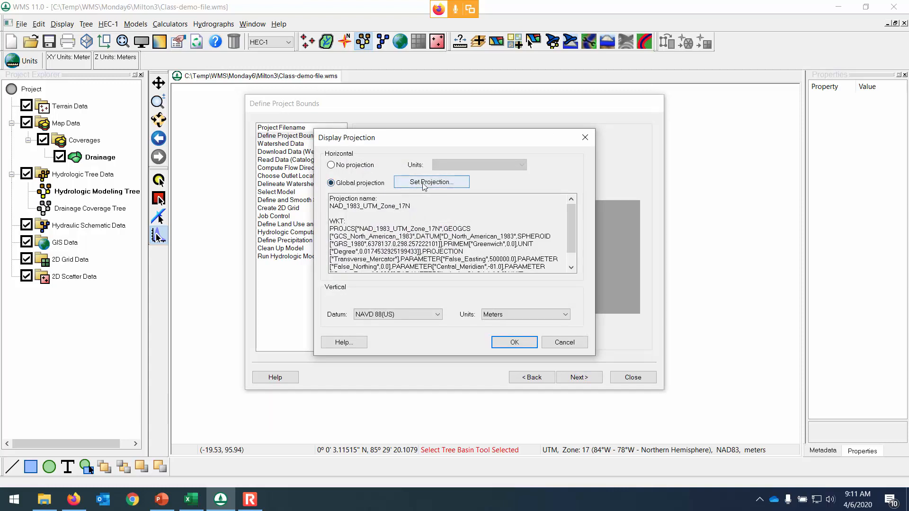
{"action": "left_click", "coordinate": [419, 185]}
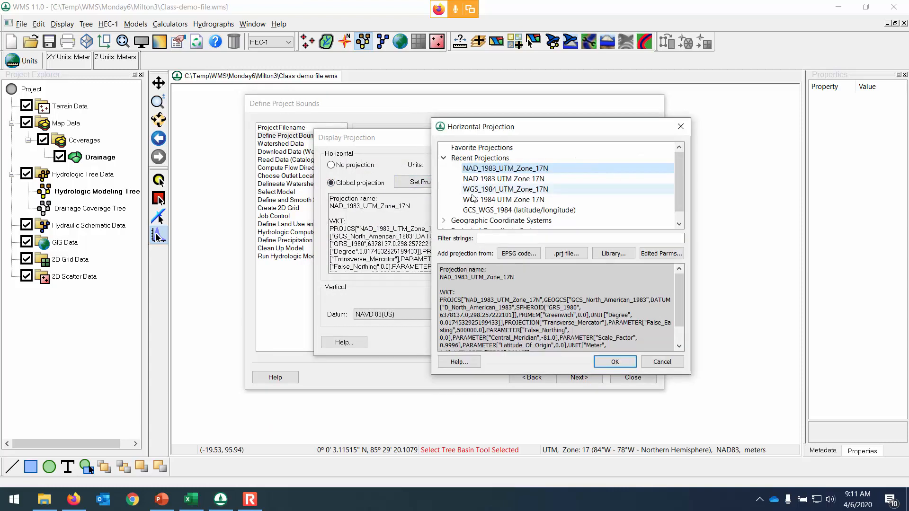
{"action": "left_click", "coordinate": [523, 199]}
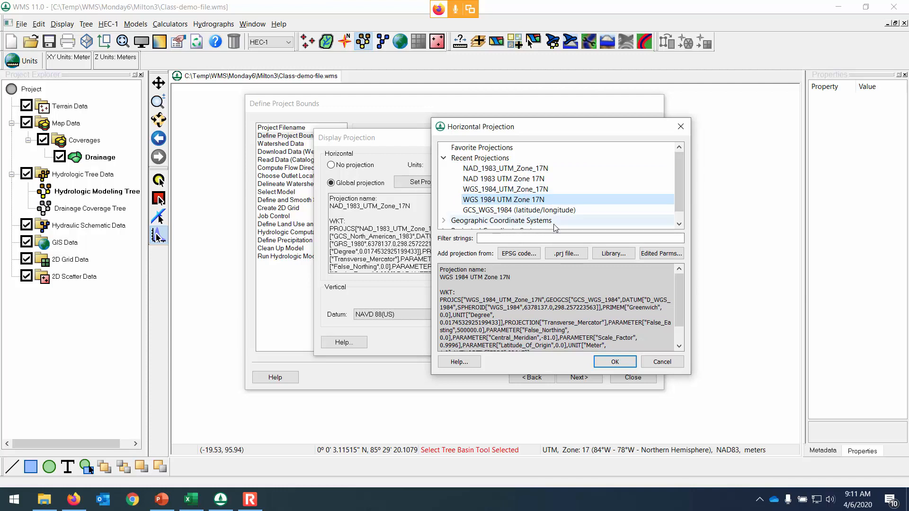
{"action": "left_click", "coordinate": [521, 179]}
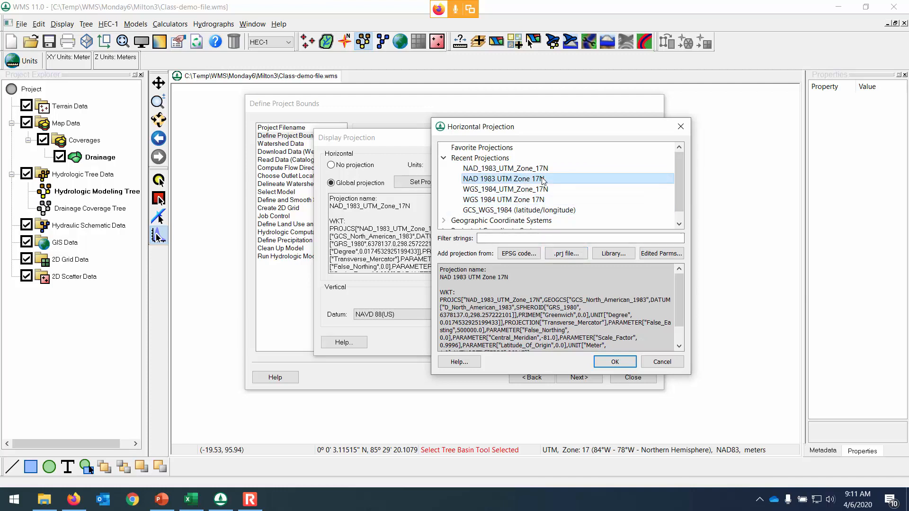
{"action": "left_click", "coordinate": [615, 362]}
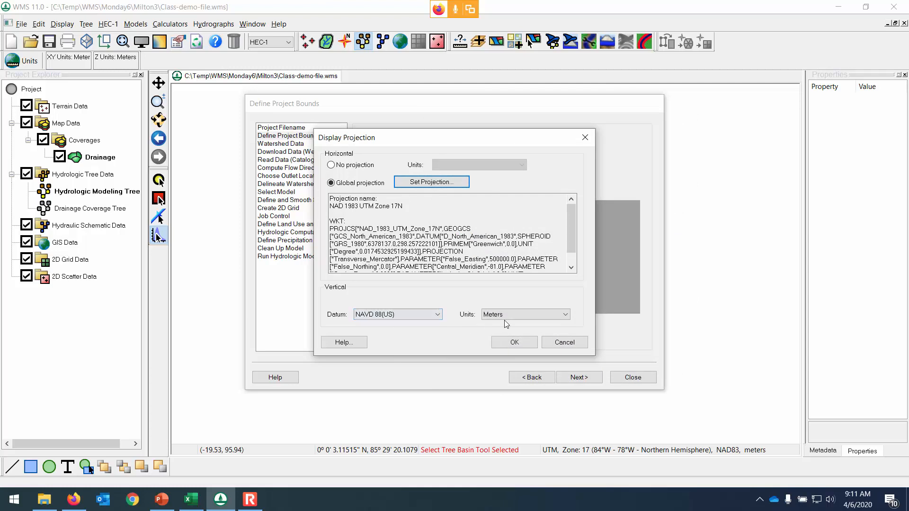
{"action": "left_click", "coordinate": [407, 313]}
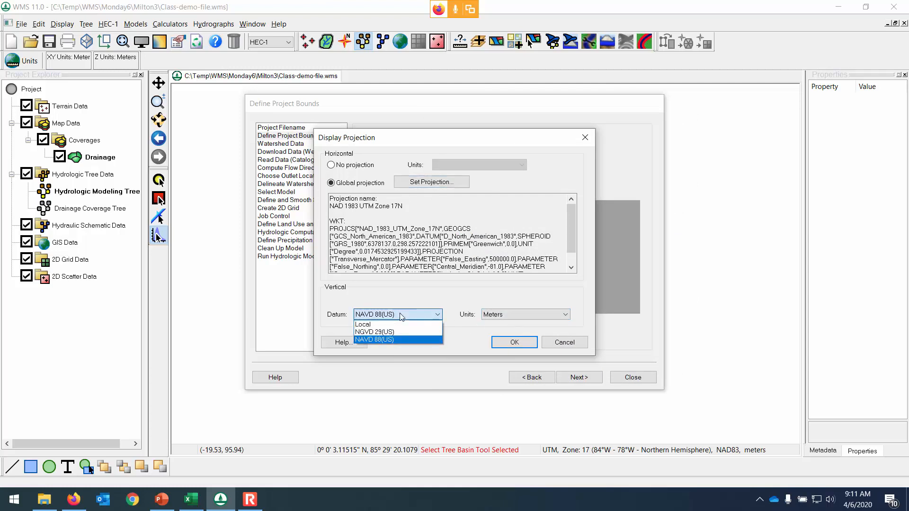
{"action": "left_click", "coordinate": [398, 339]}
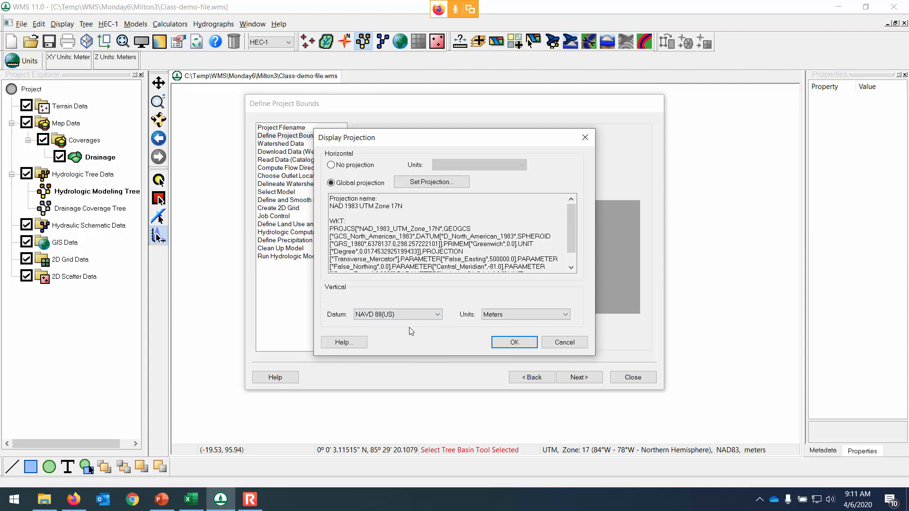
{"action": "left_click", "coordinate": [521, 345]}
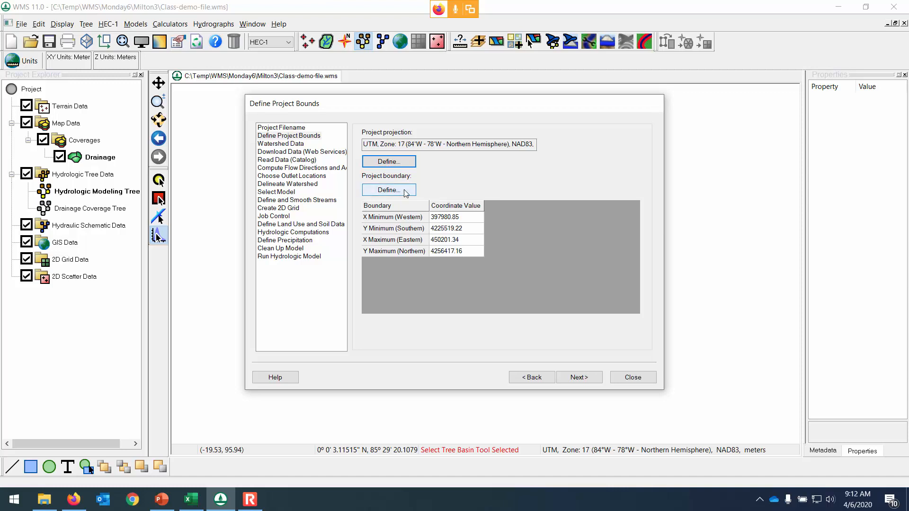
Step: Open the map locator for the project boundary and bring the area south of Milton and Culloden into view
{"action": "left_click", "coordinate": [404, 191]}
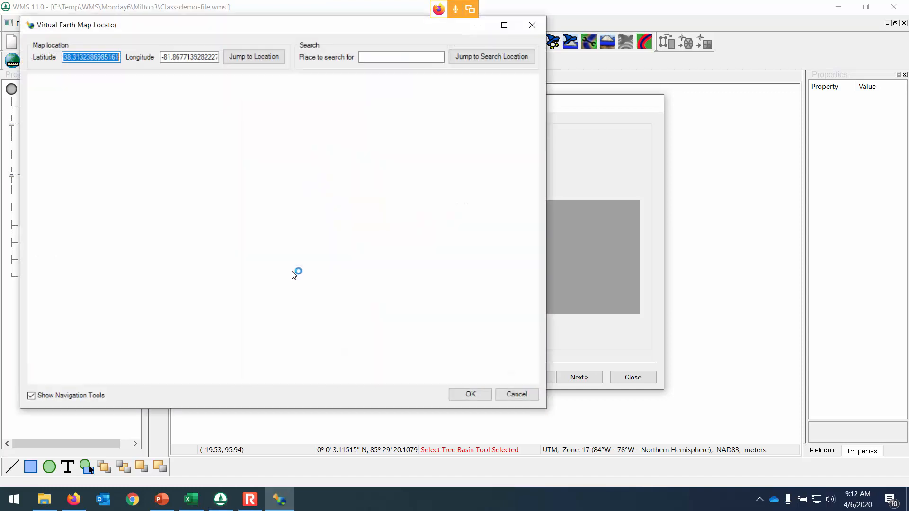
{"action": "scroll", "coordinate": [186, 252], "scroll_direction": "up", "scroll_amount": 1}
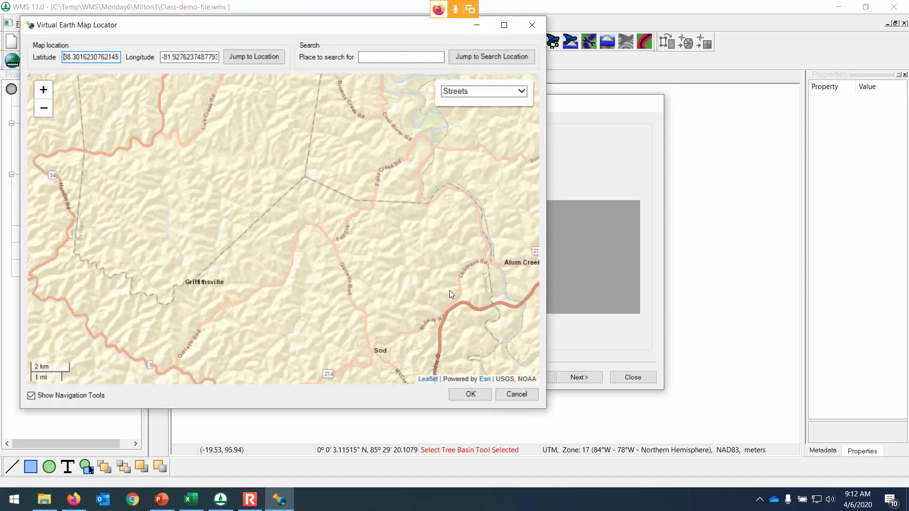
{"action": "left_click_drag", "start_coordinate": [180, 162], "coordinate": [498, 339]}
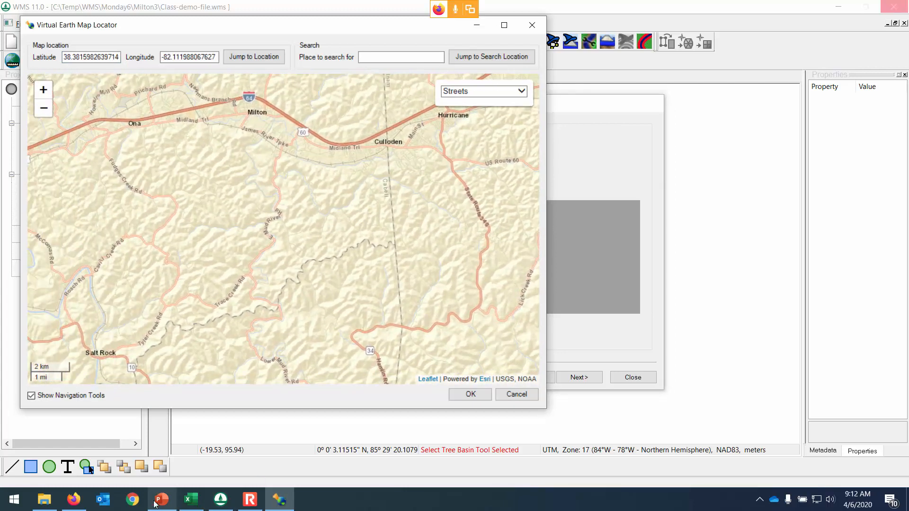
Step: Switch to Google Maps in Firefox and examine the Girl Scout Camp Rd marker's location relative to Milton and Hamlin
{"action": "left_click", "coordinate": [75, 501]}
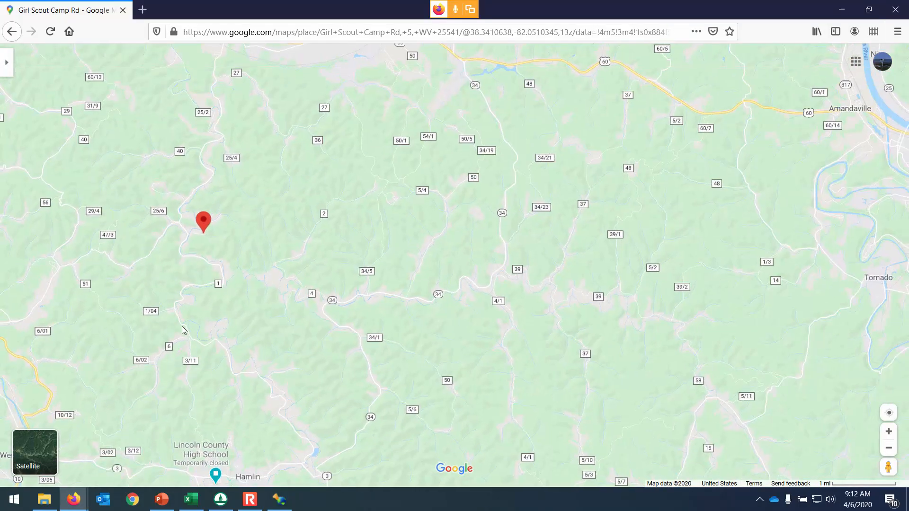
{"action": "scroll", "coordinate": [184, 330], "scroll_direction": "down", "scroll_amount": 2}
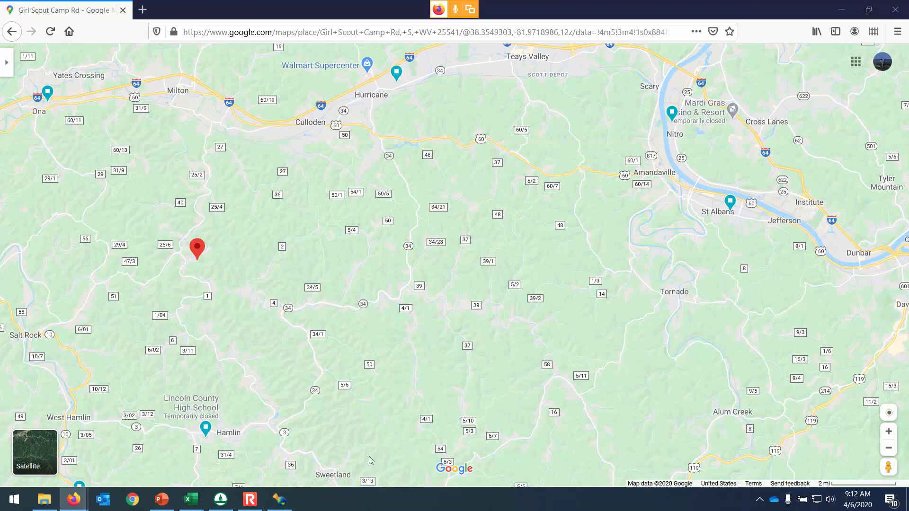
{"action": "left_click", "coordinate": [201, 294]}
{"action": "left_click", "coordinate": [283, 504]}
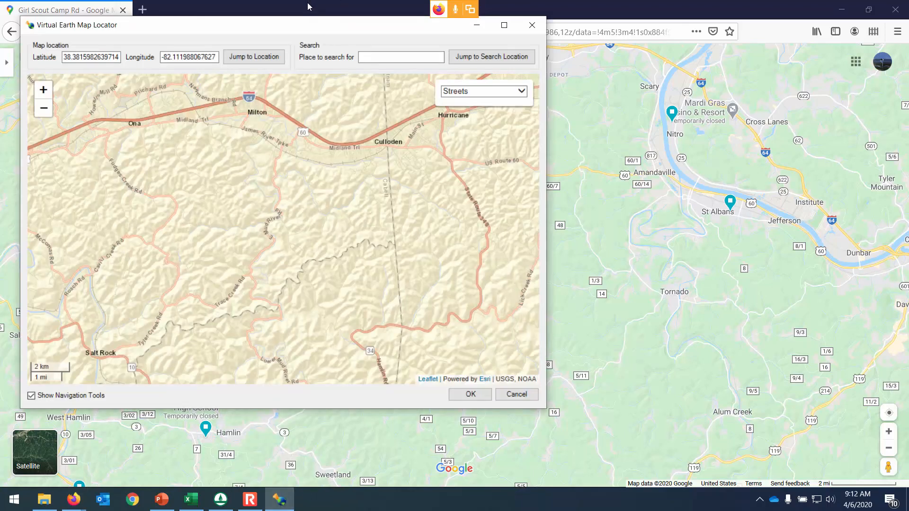
Step: Define the project boundary by framing the locator map on the hills northeast of Hamlin, around Hungry, Sycamore and Harvey Creeks
{"action": "left_click_drag", "start_coordinate": [305, 32], "coordinate": [387, 51]}
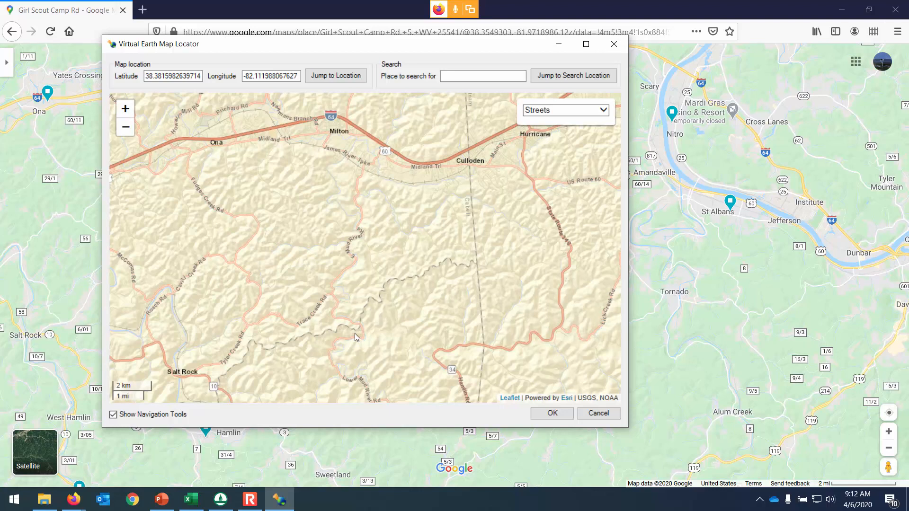
{"action": "left_click_drag", "start_coordinate": [364, 334], "coordinate": [160, 202]}
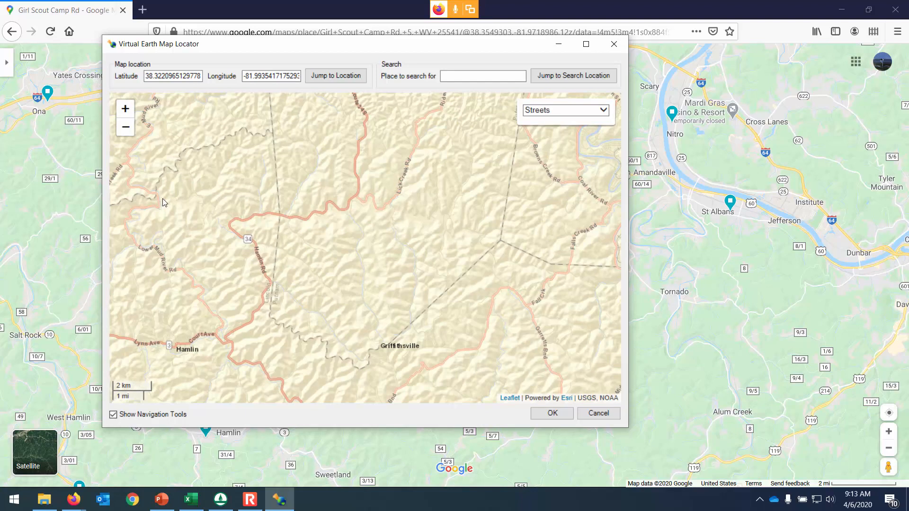
{"action": "left_click", "coordinate": [157, 202]}
{"action": "double_click", "coordinate": [157, 202]}
{"action": "left_click_drag", "start_coordinate": [154, 207], "coordinate": [214, 227]}
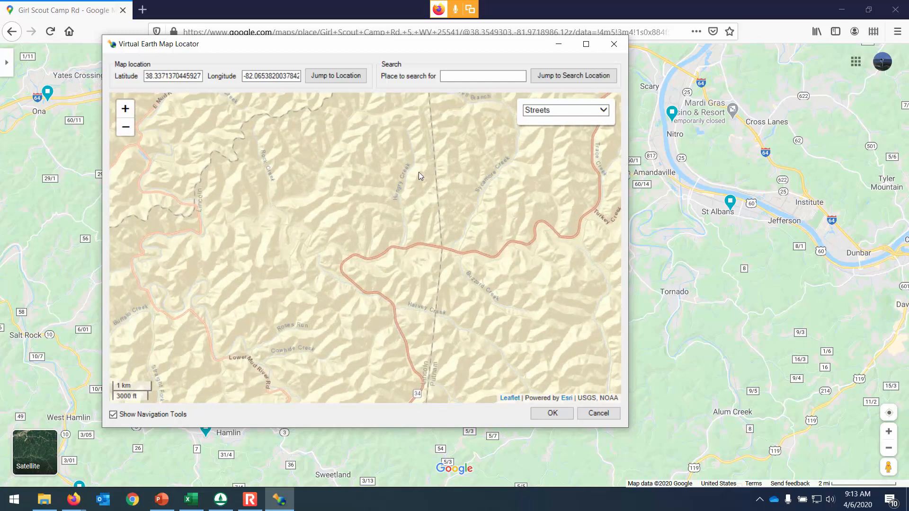
{"action": "left_click", "coordinate": [842, 9]}
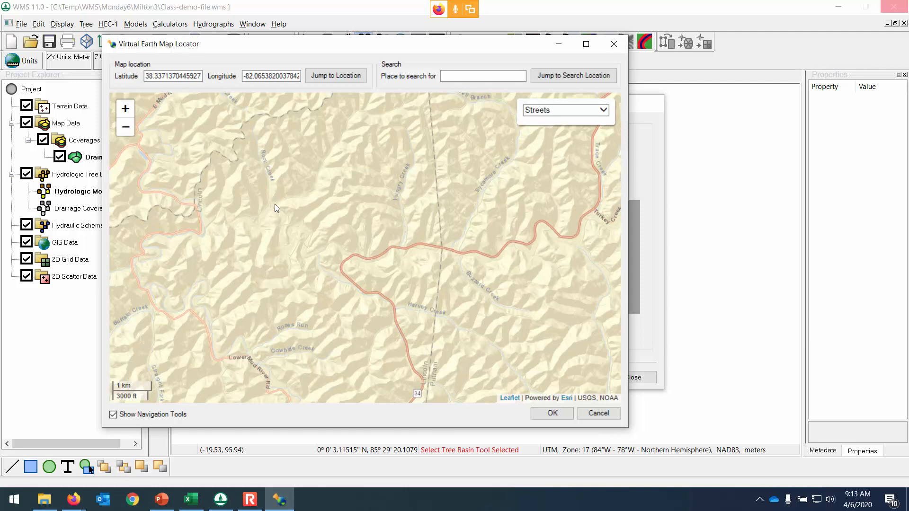
{"action": "left_click_drag", "start_coordinate": [270, 246], "coordinate": [253, 231]}
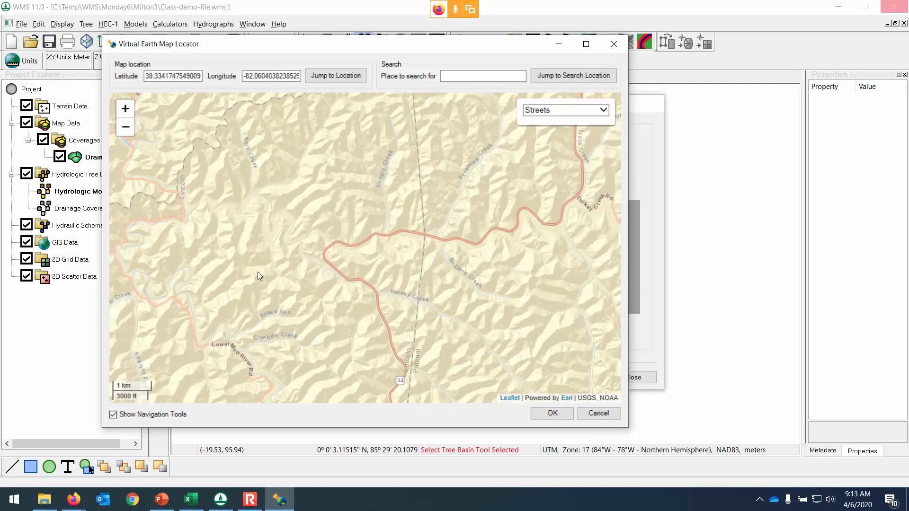
{"action": "left_click", "coordinate": [166, 206]}
{"action": "left_click", "coordinate": [554, 417]}
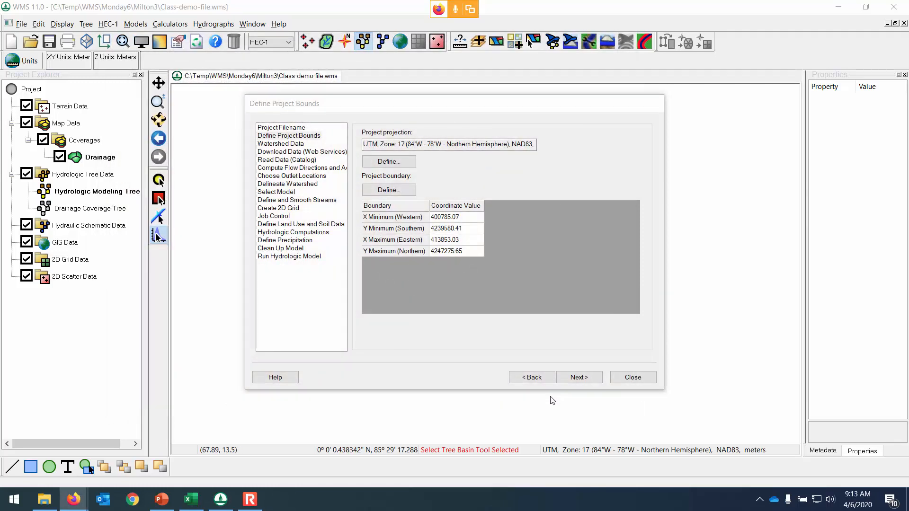
Step: Advance the wizard using web services and download the Worldwide elevation data at zoom level 12 (30.0 meters resolution)
{"action": "left_click", "coordinate": [585, 378]}
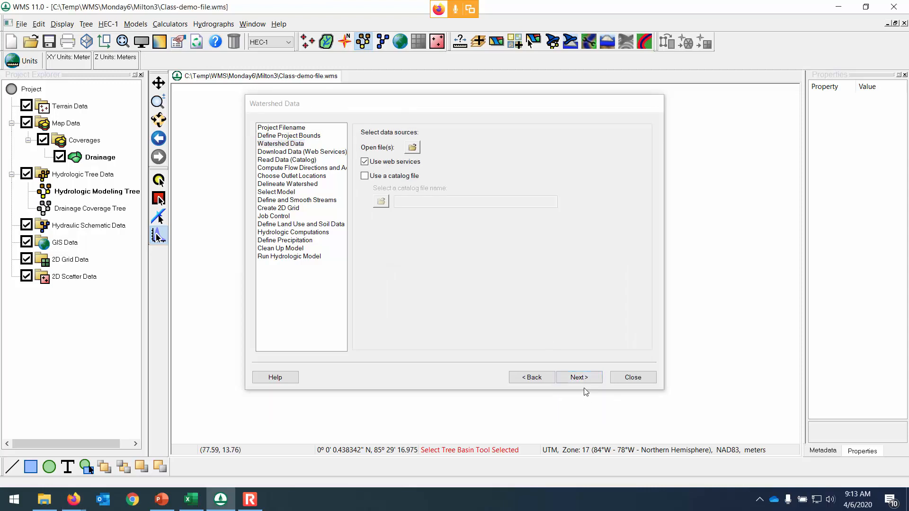
{"action": "left_click", "coordinate": [582, 378]}
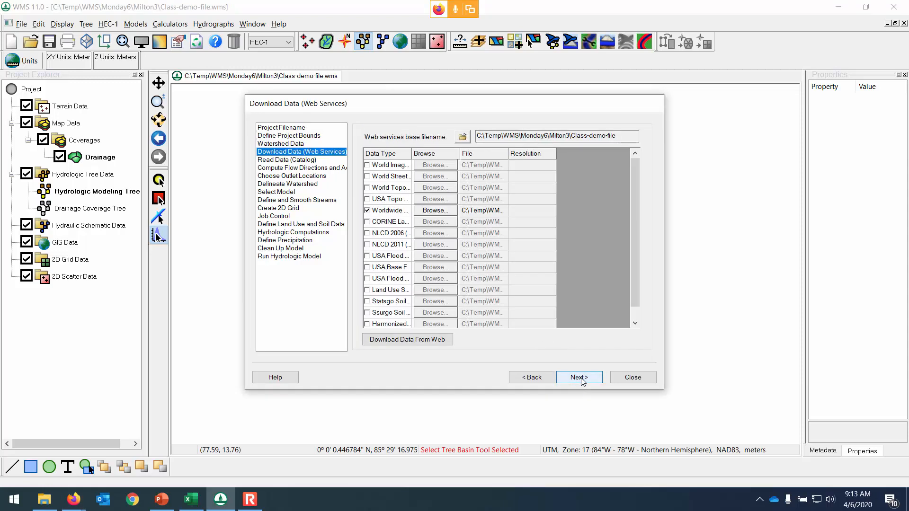
{"action": "left_click", "coordinate": [391, 211]}
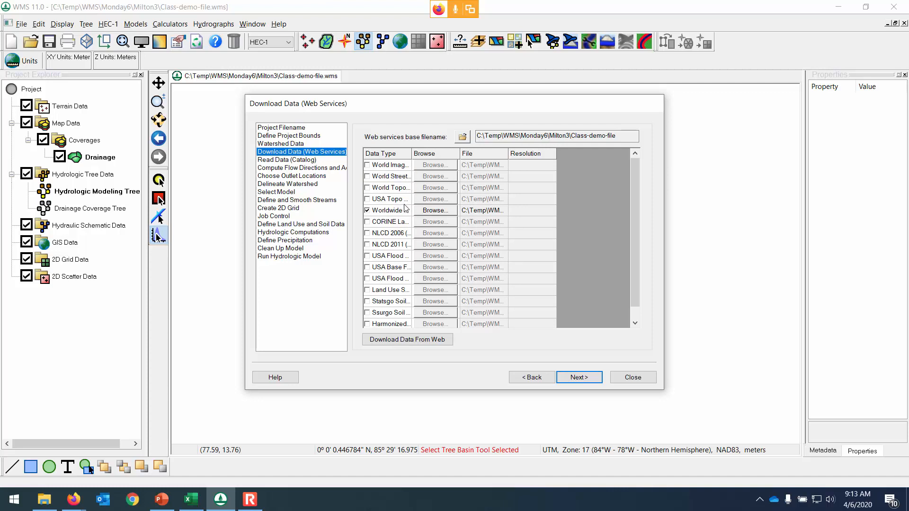
{"action": "left_click", "coordinate": [424, 341]}
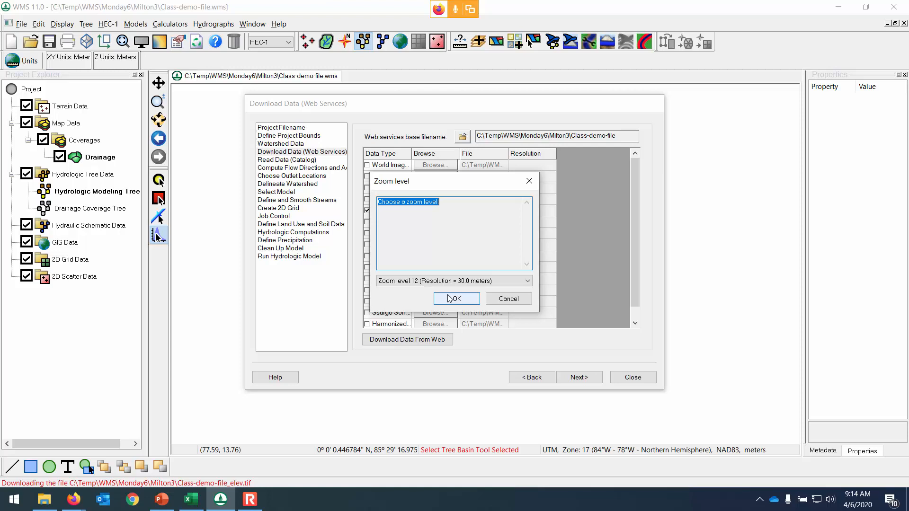
{"action": "left_click", "coordinate": [449, 299]}
{"action": "left_click", "coordinate": [456, 299]}
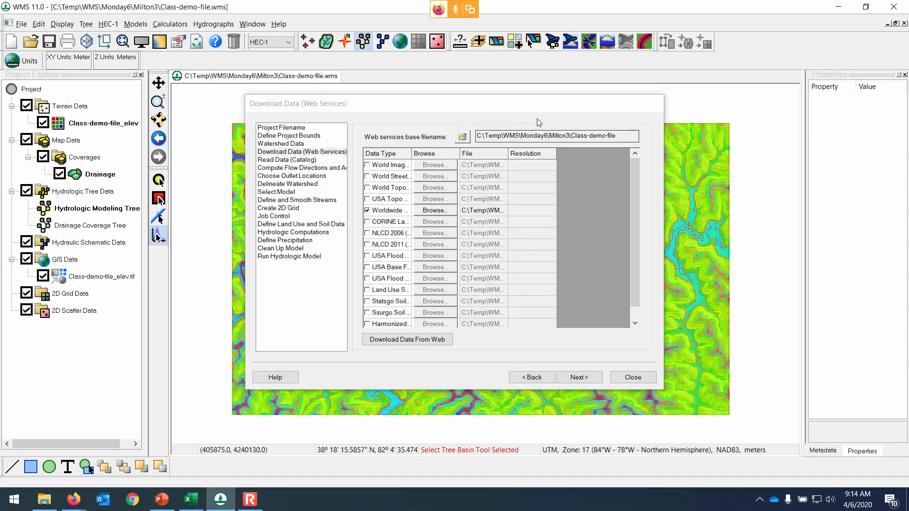
Step: Compute TOPAZ flow directions and accumulations in acres and meters, read in the solution, and close the wizard
{"action": "left_click_drag", "start_coordinate": [552, 105], "coordinate": [703, 87]}
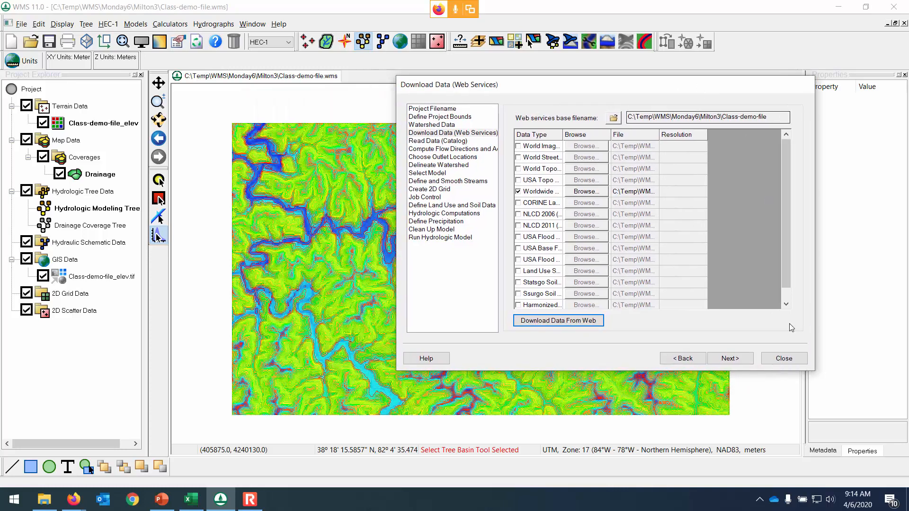
{"action": "left_click", "coordinate": [747, 361]}
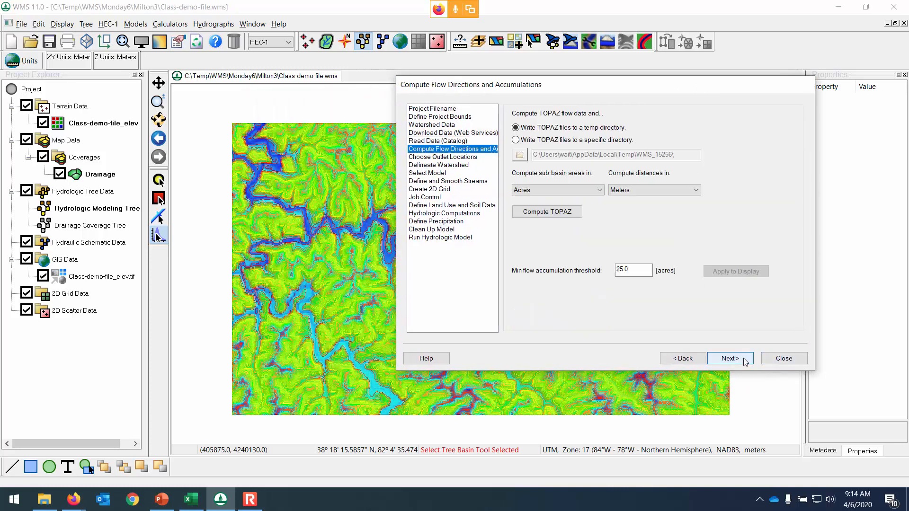
{"action": "left_click", "coordinate": [559, 214]}
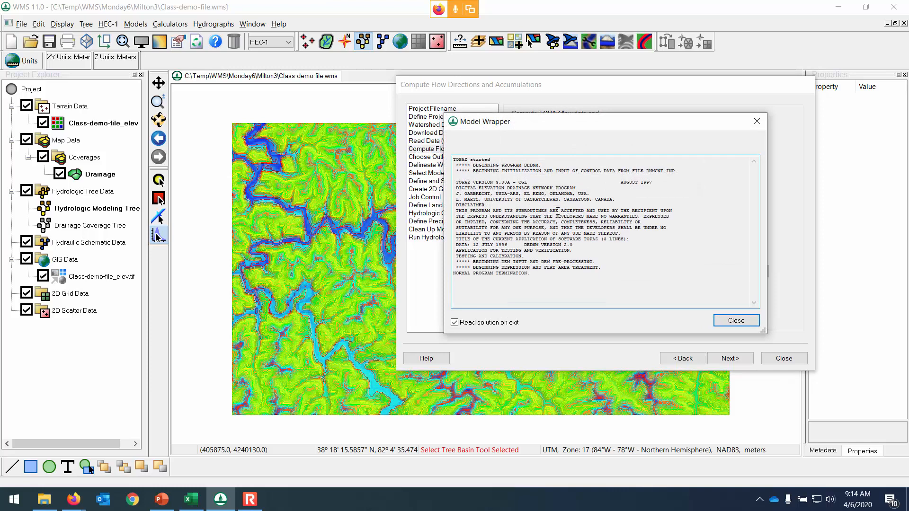
{"action": "left_click", "coordinate": [745, 322]}
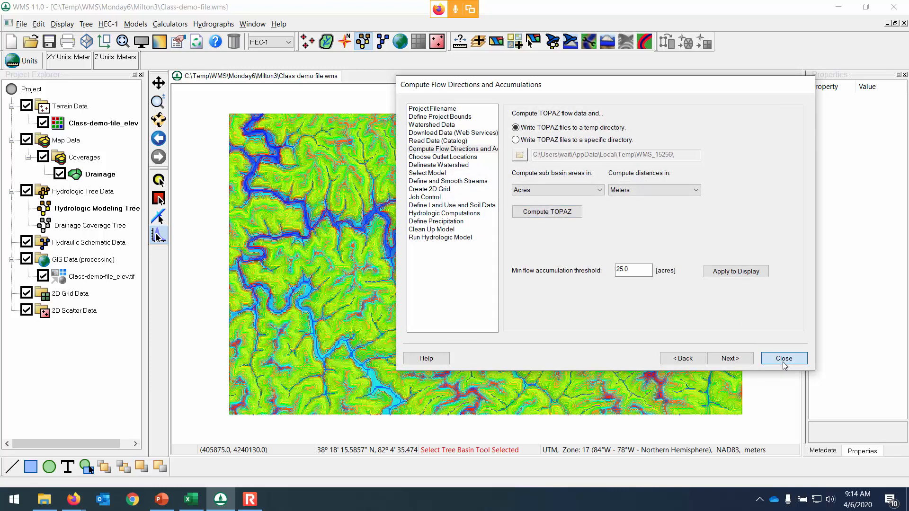
{"action": "left_click", "coordinate": [783, 358]}
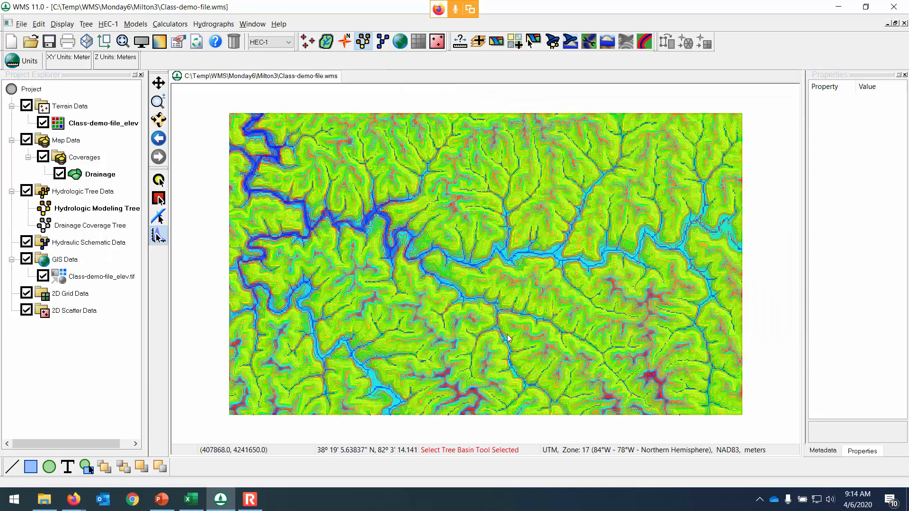
Step: Hide the Class-demo-file_elev.tif image and inspect the computed stream network over the contours in the western part of the DEM
{"action": "left_click", "coordinate": [42, 276]}
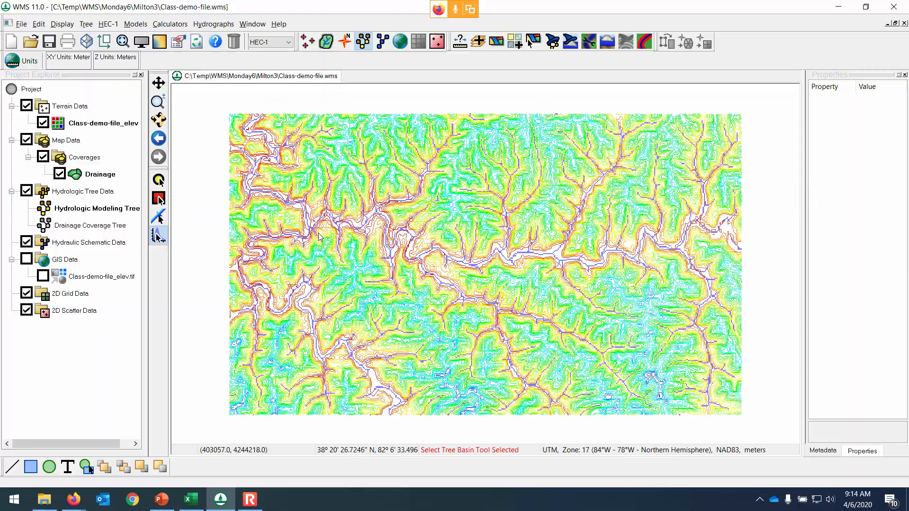
{"action": "scroll", "coordinate": [303, 235], "scroll_direction": "up", "scroll_amount": 3}
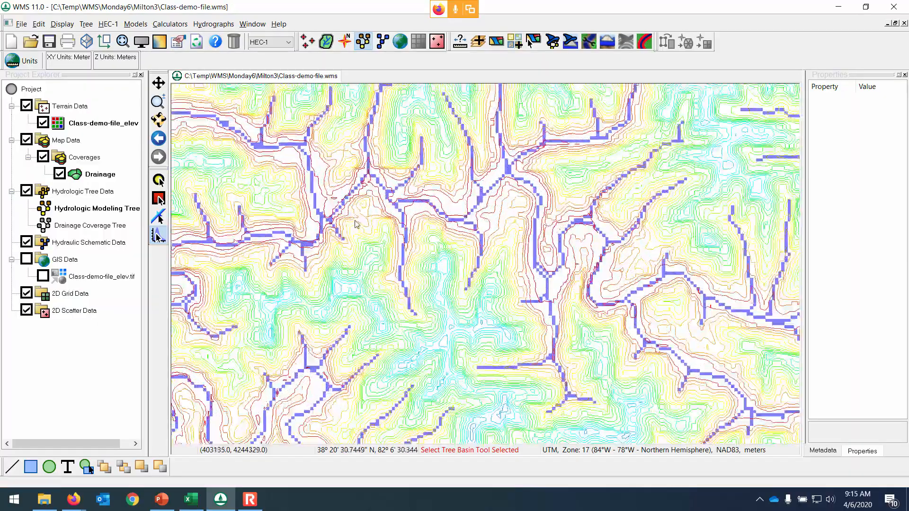
{"action": "scroll", "coordinate": [354, 221], "scroll_direction": "up", "scroll_amount": 2}
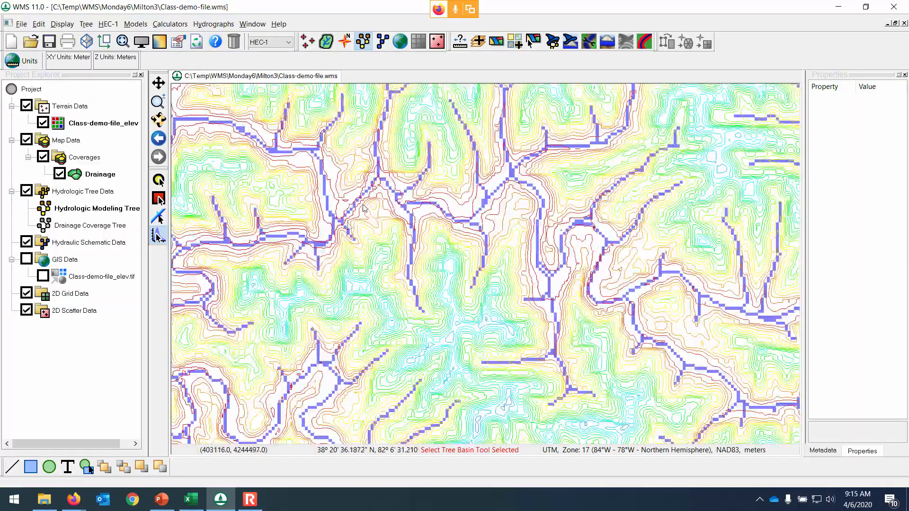
{"action": "key", "text": "ctrl"}
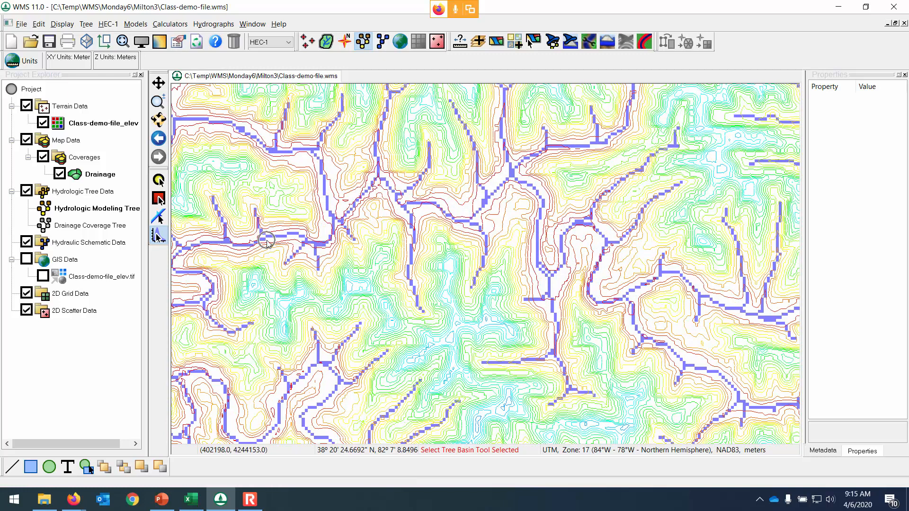
{"action": "key", "text": "ctrl"}
{"action": "key", "text": "ctrl"}
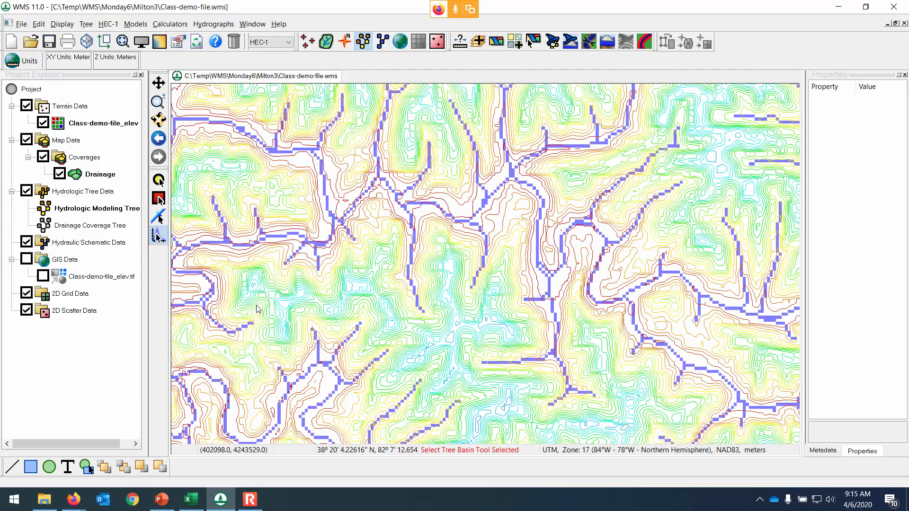
Step: Examine the whole DEM extent and how the stream network runs toward its eastern edge
{"action": "scroll", "coordinate": [254, 302], "scroll_direction": "down", "scroll_amount": 2}
{"action": "scroll", "coordinate": [253, 303], "scroll_direction": "down", "scroll_amount": 4}
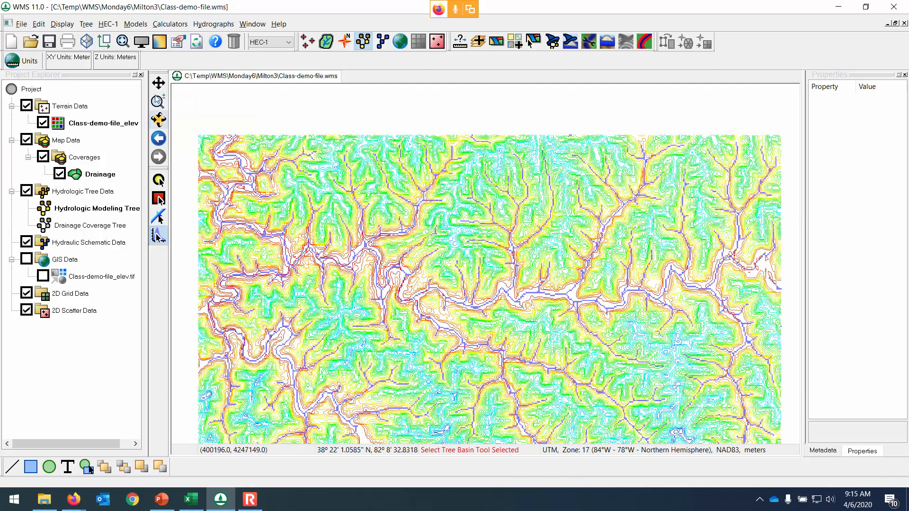
{"action": "left_click", "coordinate": [158, 83]}
{"action": "left_click_drag", "start_coordinate": [430, 294], "coordinate": [355, 274]}
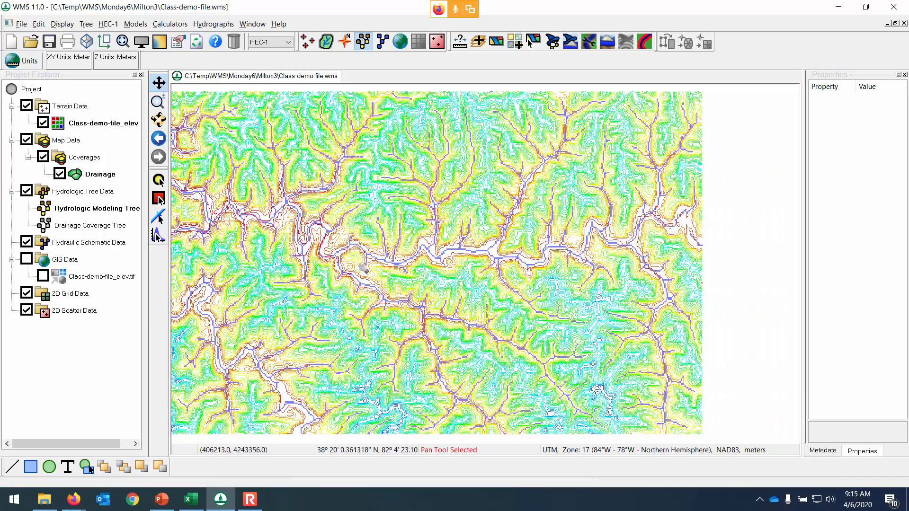
{"action": "scroll", "coordinate": [367, 281], "scroll_direction": "down", "scroll_amount": 1}
{"action": "left_click_drag", "start_coordinate": [293, 287], "coordinate": [340, 300]}
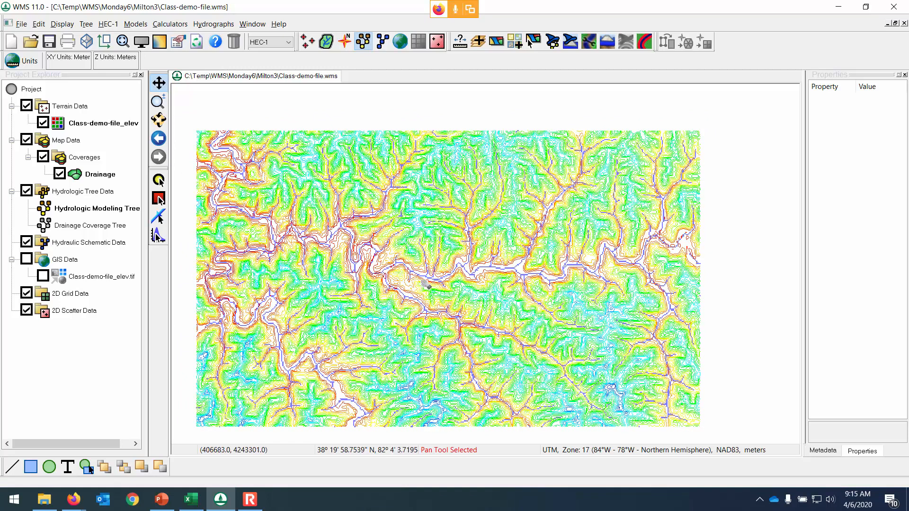
{"action": "left_click", "coordinate": [700, 261]}
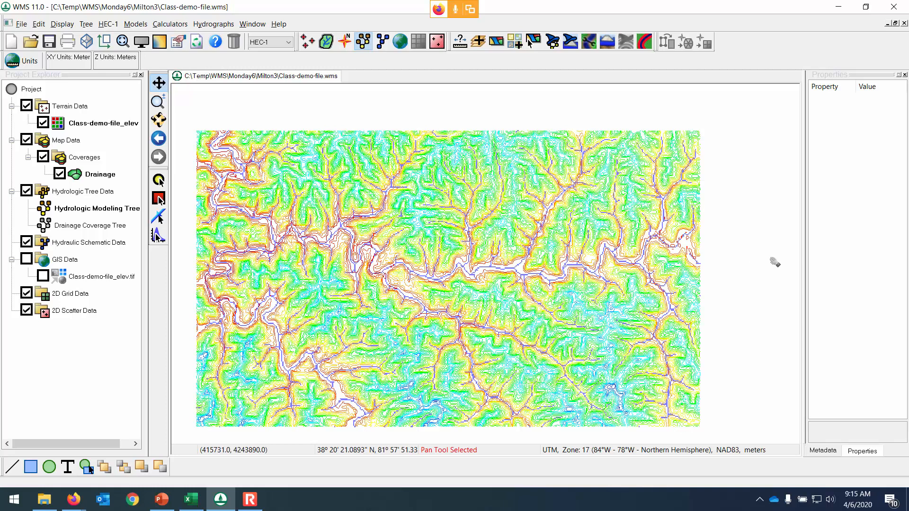
{"action": "scroll", "coordinate": [284, 255], "scroll_direction": "up", "scroll_amount": 3}
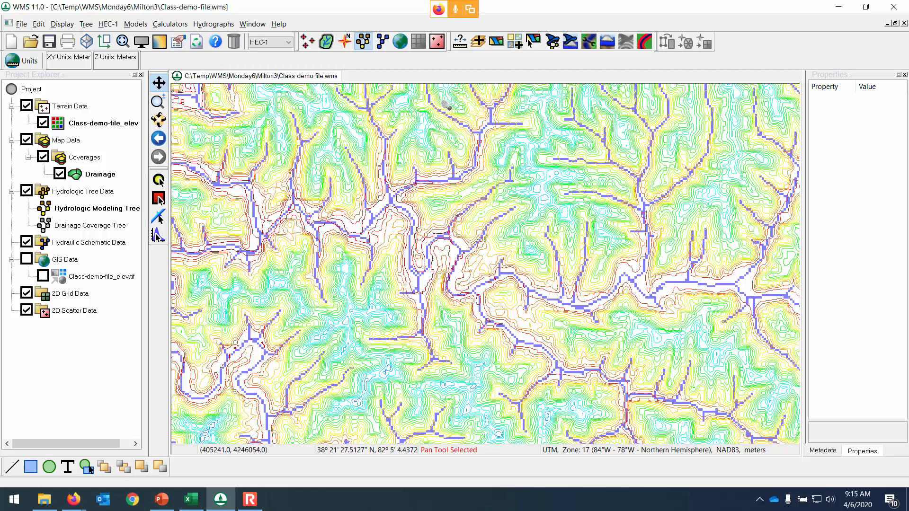
Step: Reopen the modeling wizard at Choose Outlet Locations and create an outlet on the main stream just upstream of the western confluence, at about (402953, 4244388)
{"action": "left_click", "coordinate": [552, 42]}
{"action": "left_click_drag", "start_coordinate": [469, 101], "coordinate": [597, 82]}
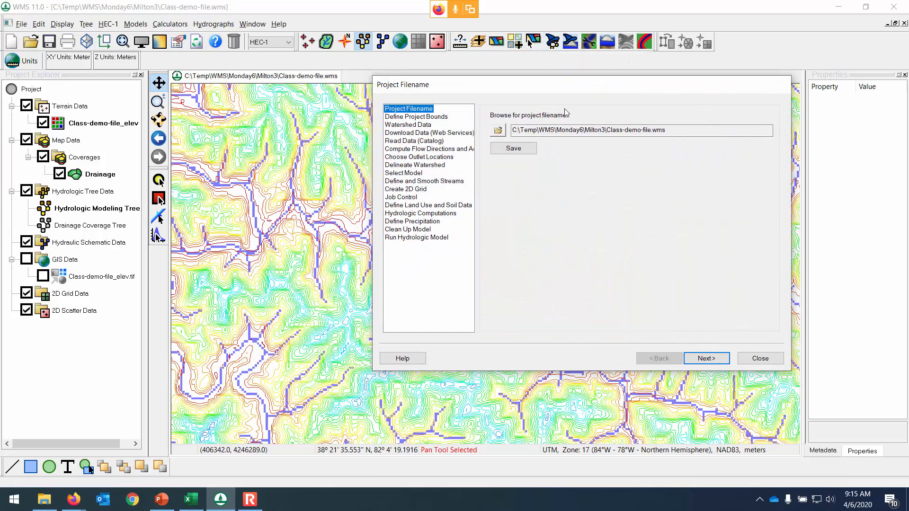
{"action": "left_click", "coordinate": [423, 157]}
{"action": "left_click_drag", "start_coordinate": [530, 84], "coordinate": [644, 76]}
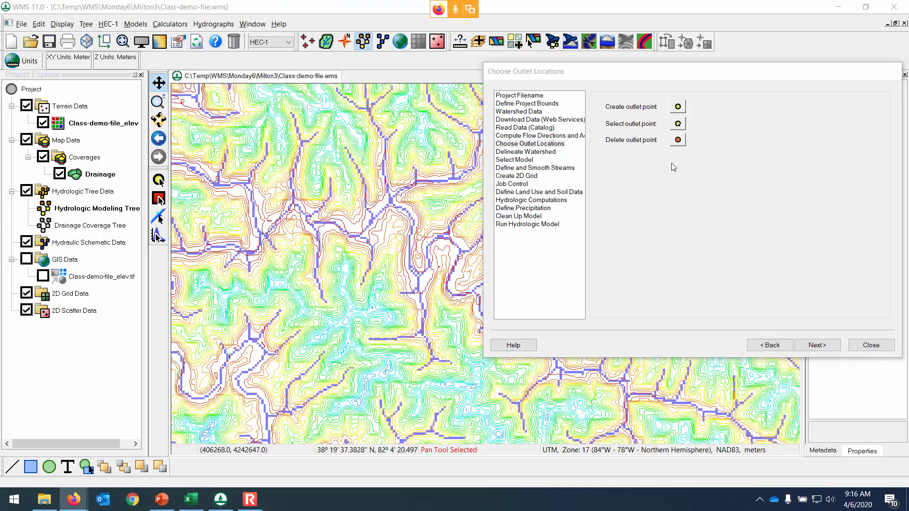
{"action": "left_click", "coordinate": [678, 107]}
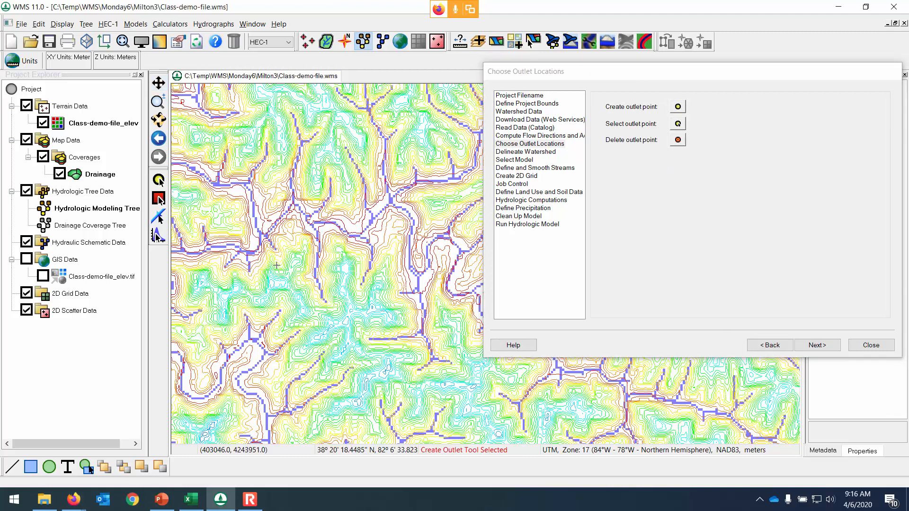
{"action": "scroll", "coordinate": [267, 238], "scroll_direction": "up", "scroll_amount": 1}
{"action": "scroll", "coordinate": [266, 238], "scroll_direction": "up", "scroll_amount": 1}
{"action": "scroll", "coordinate": [286, 220], "scroll_direction": "up", "scroll_amount": 1}
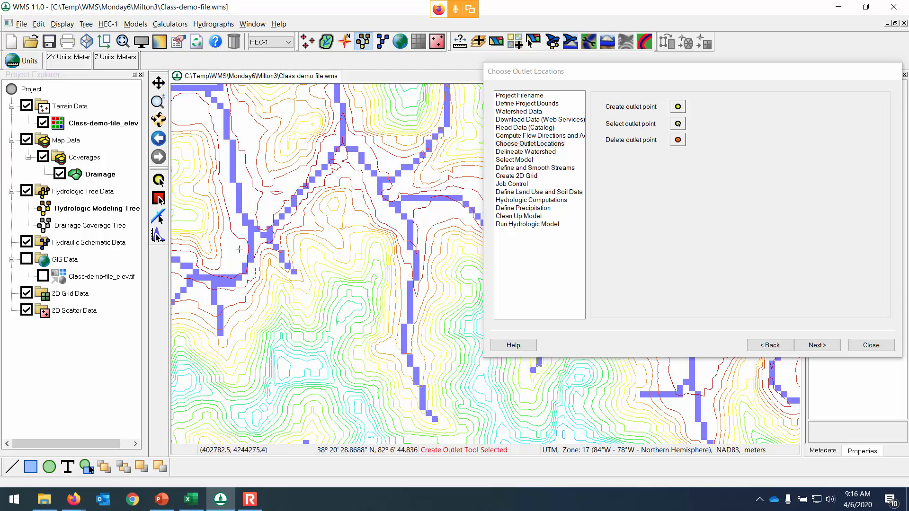
{"action": "key", "text": "ctrl"}
{"action": "key", "text": "ctrl"}
{"action": "left_click", "coordinate": [276, 222]}
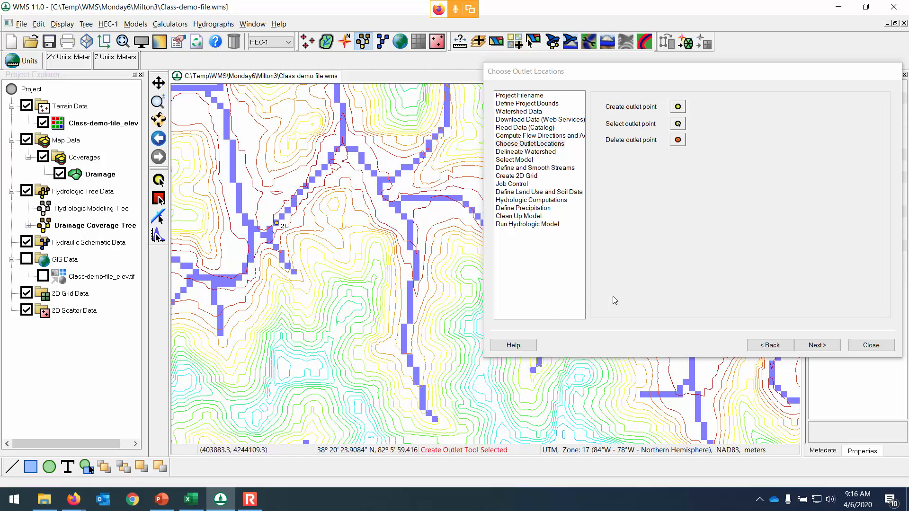
Step: Delineate the watershed with a stream threshold of 25.0 acres and close the wizard
{"action": "left_click", "coordinate": [817, 346]}
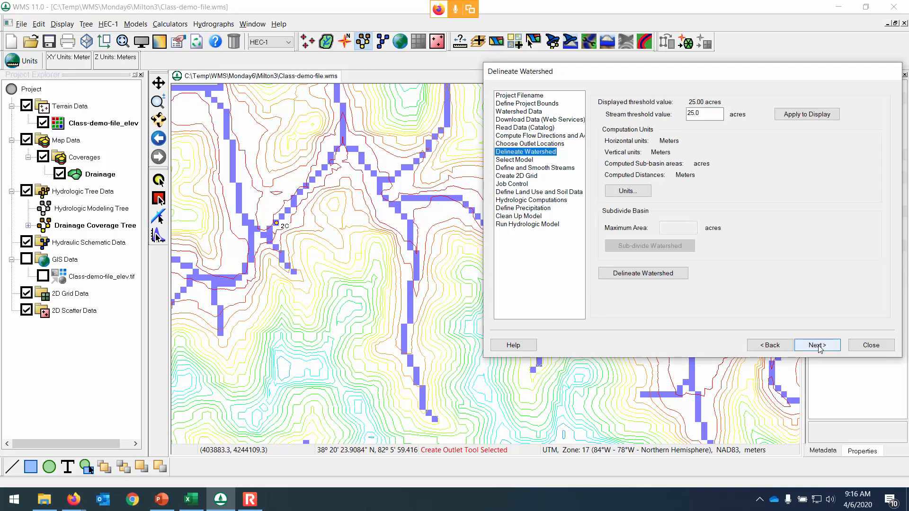
{"action": "left_click", "coordinate": [667, 279]}
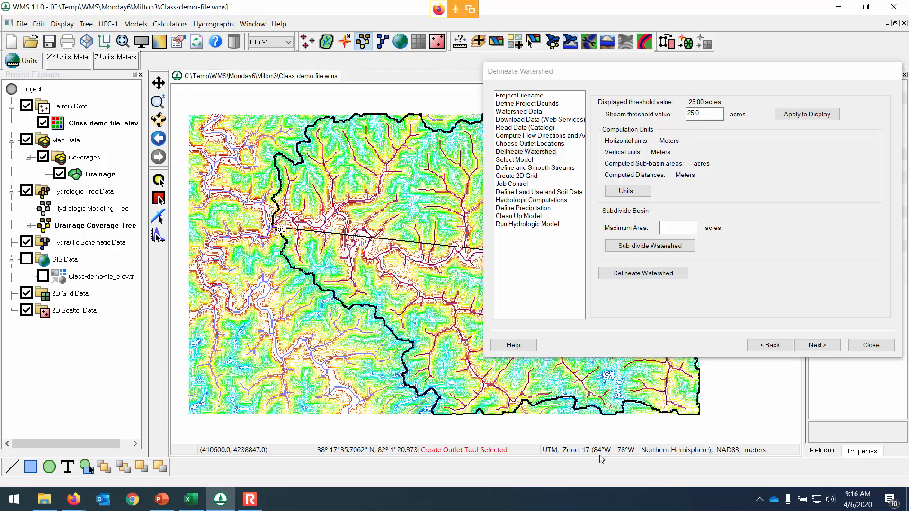
{"action": "left_click", "coordinate": [870, 345]}
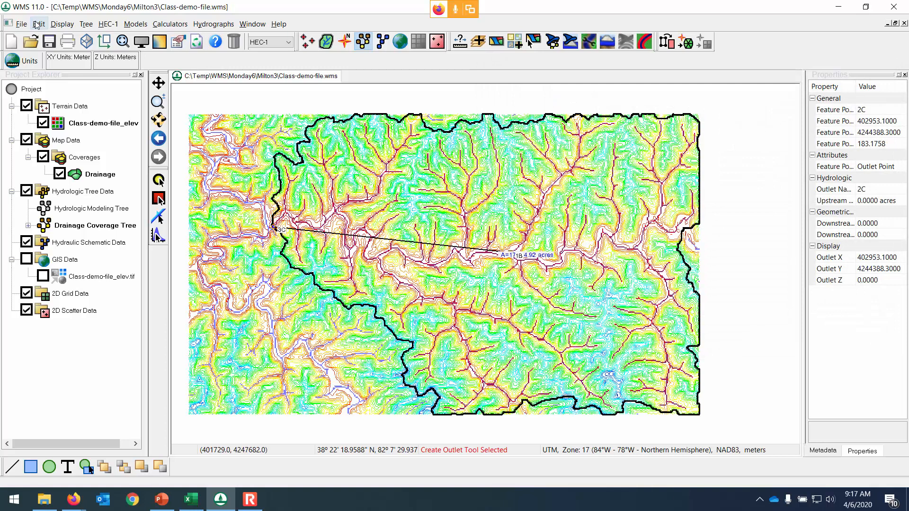
Step: Start a new project and save it through the modeling wizard, replacing the existing Class-demo-file.wms in the Milton3 folder
{"action": "left_click", "coordinate": [49, 42]}
{"action": "left_click", "coordinate": [12, 43]}
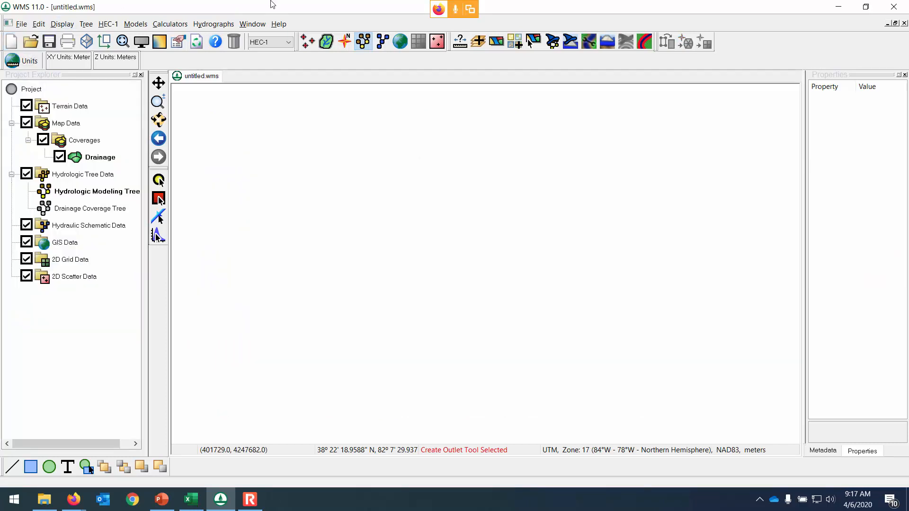
{"action": "left_click", "coordinate": [553, 42]}
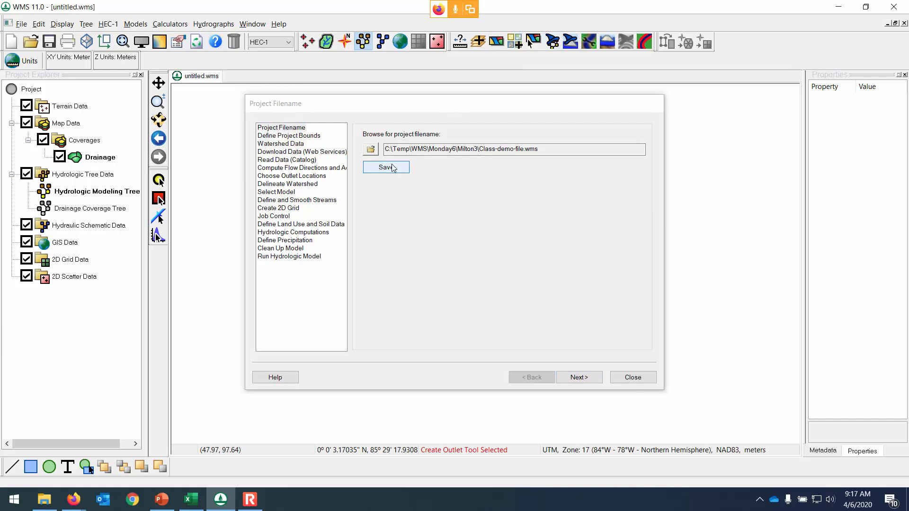
{"action": "left_click", "coordinate": [392, 169]}
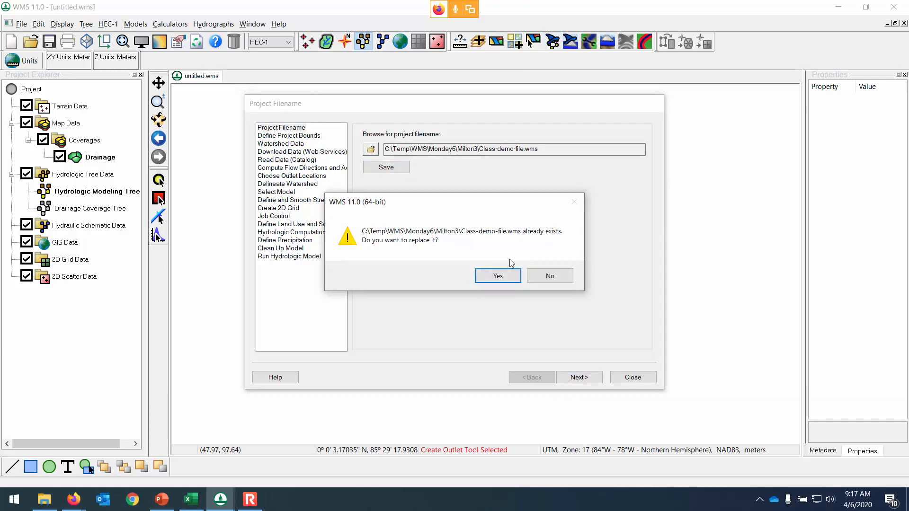
{"action": "left_click", "coordinate": [503, 275]}
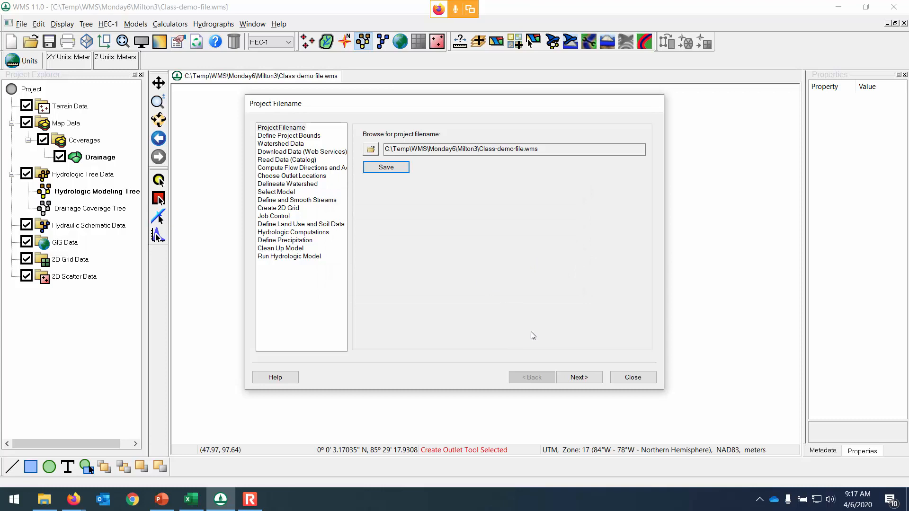
Step: Redefine the project boundary by framing a wider locator map area that takes in Hamlin, Griffithsville and the hills extending east to Coal River Rd
{"action": "left_click", "coordinate": [579, 377]}
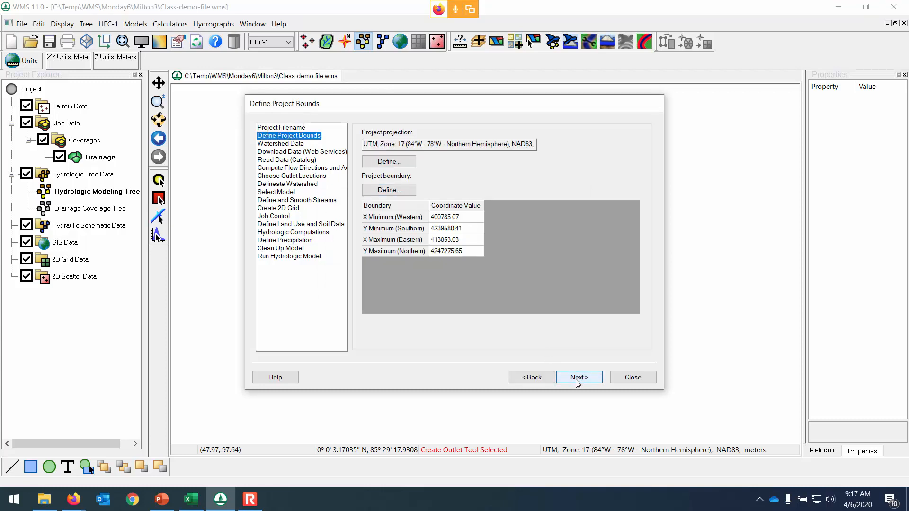
{"action": "left_click", "coordinate": [390, 189]}
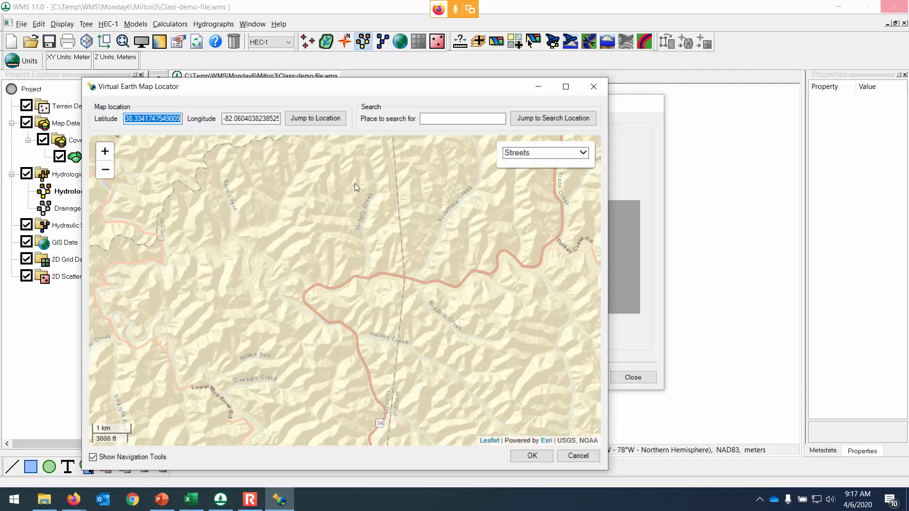
{"action": "left_click", "coordinate": [105, 173]}
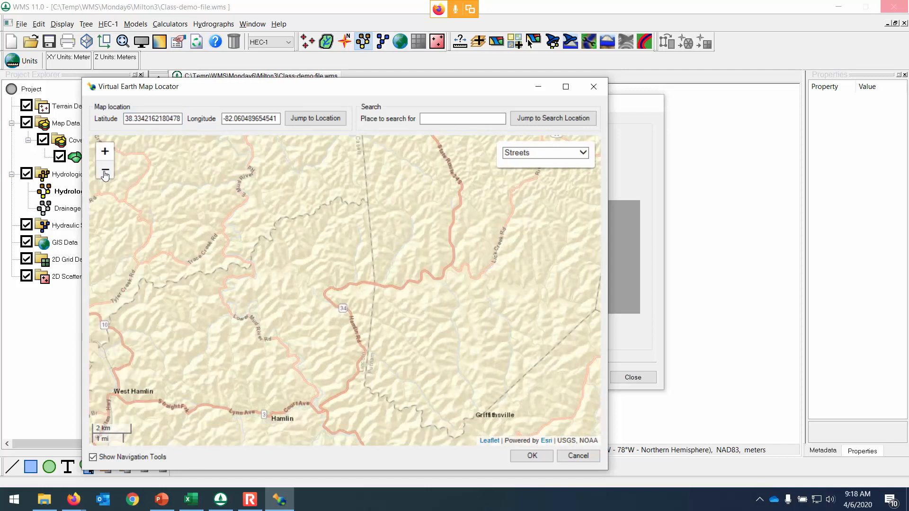
{"action": "left_click", "coordinate": [255, 271]}
{"action": "left_click", "coordinate": [254, 271]}
{"action": "left_click_drag", "start_coordinate": [285, 274], "coordinate": [157, 243]}
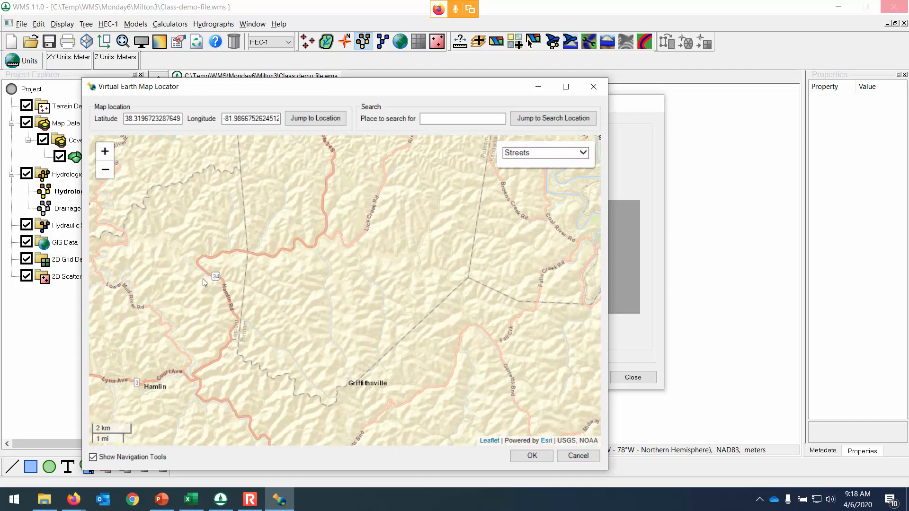
{"action": "left_click_drag", "start_coordinate": [191, 274], "coordinate": [188, 261]}
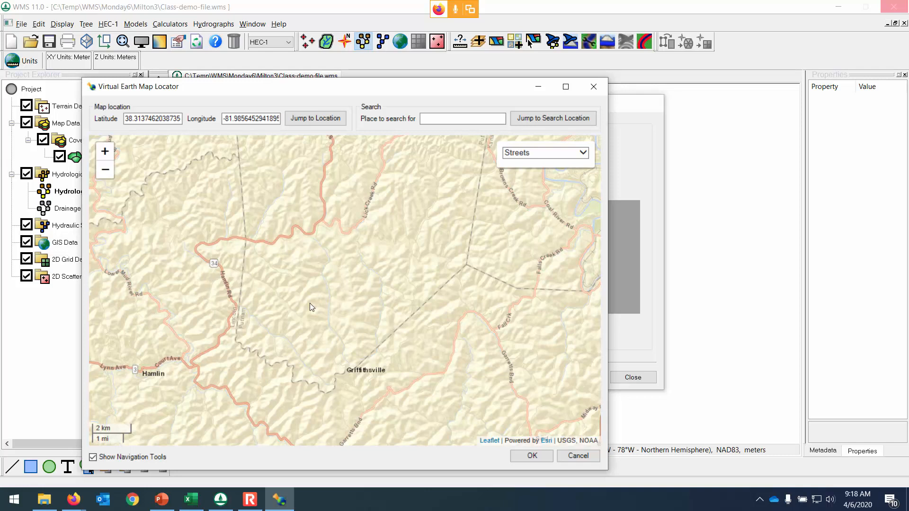
{"action": "left_click", "coordinate": [530, 459]}
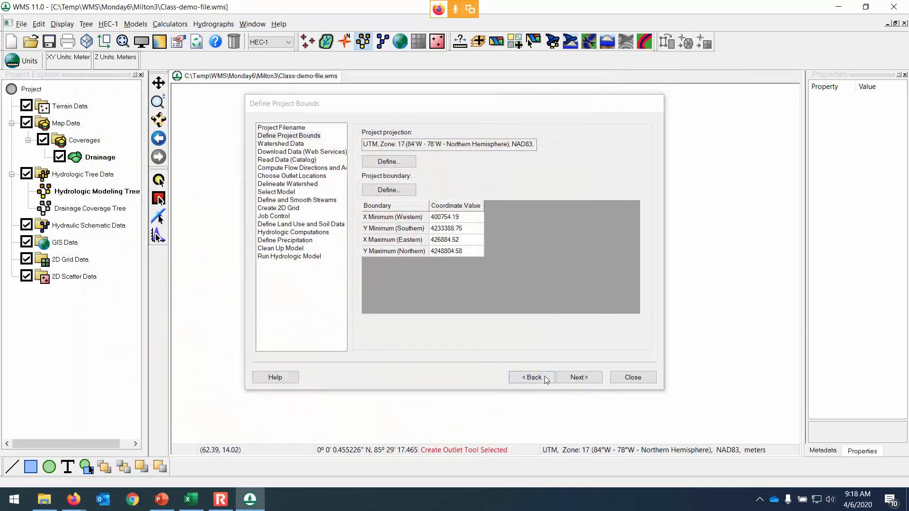
Step: Download the Worldwide elevation data through web services at zoom level 11 (60.0 meters resolution) and close the wizard
{"action": "left_click", "coordinate": [578, 378]}
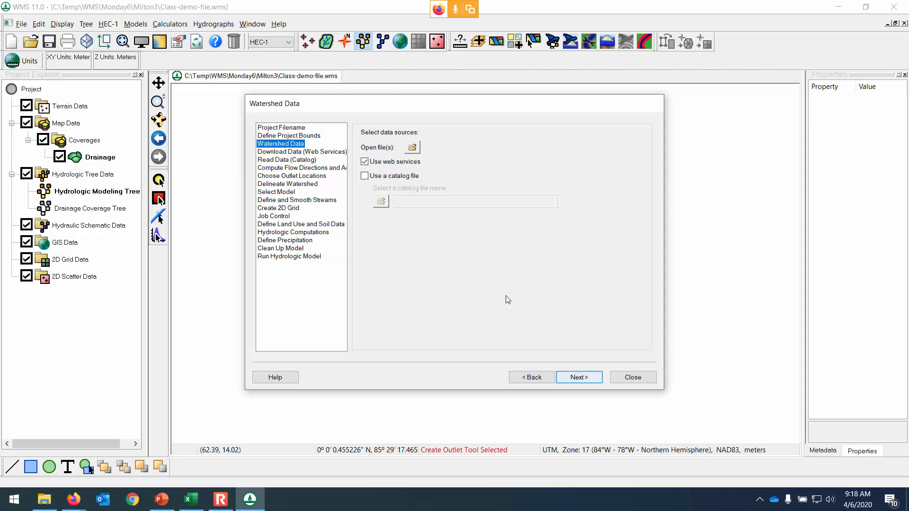
{"action": "left_click", "coordinate": [568, 375]}
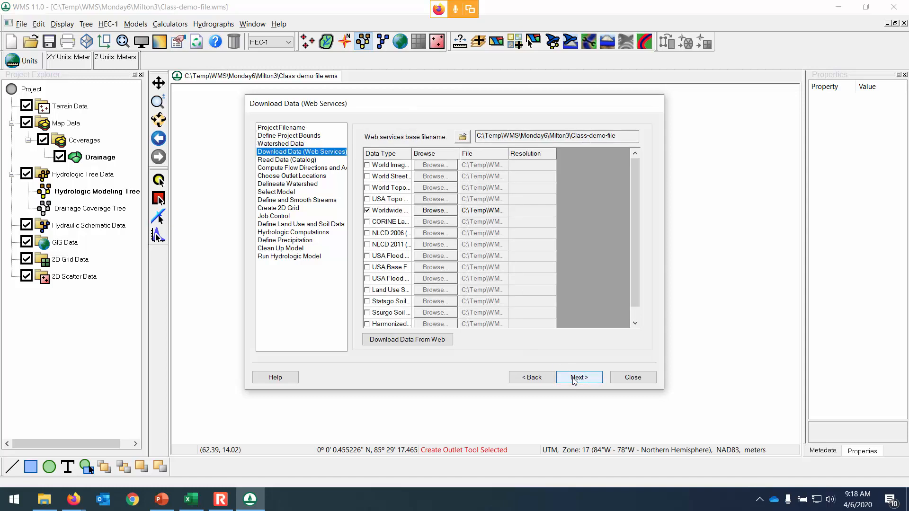
{"action": "left_click", "coordinate": [368, 211]}
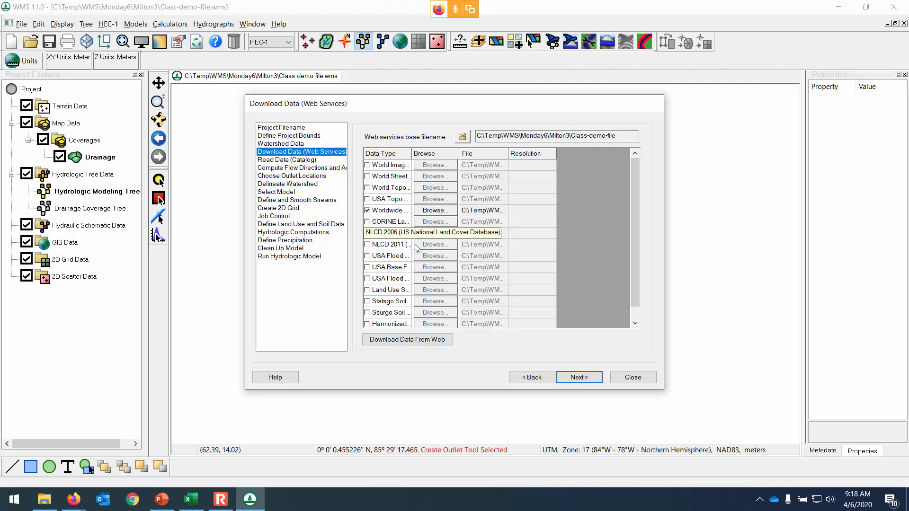
{"action": "left_click", "coordinate": [438, 342]}
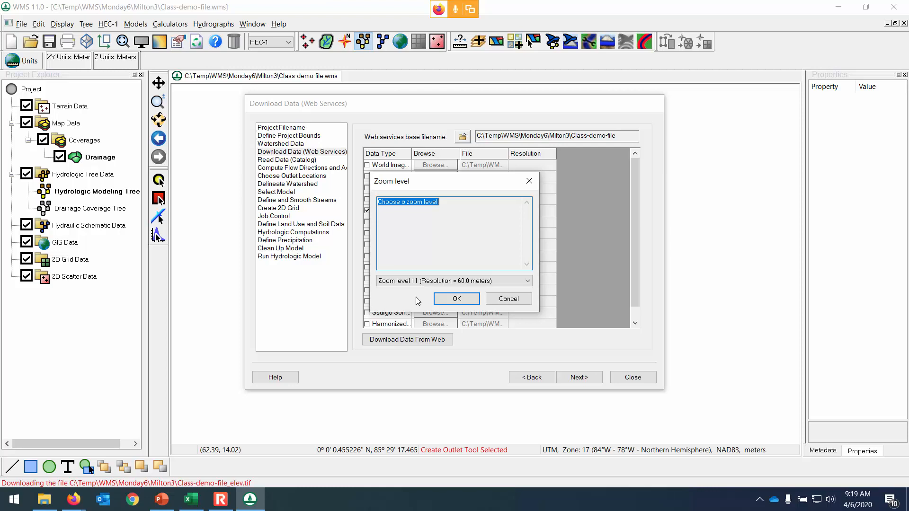
{"action": "left_click", "coordinate": [432, 281]}
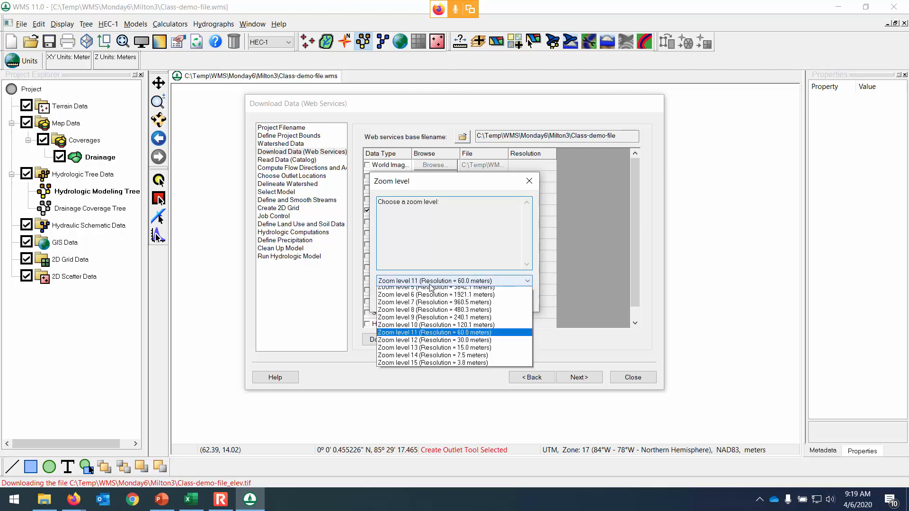
{"action": "left_click", "coordinate": [434, 381]}
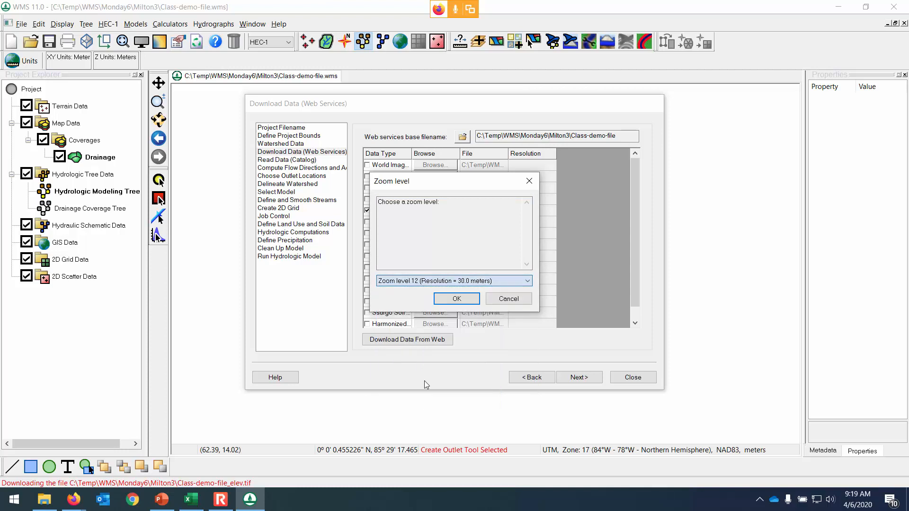
{"action": "left_click", "coordinate": [442, 283]}
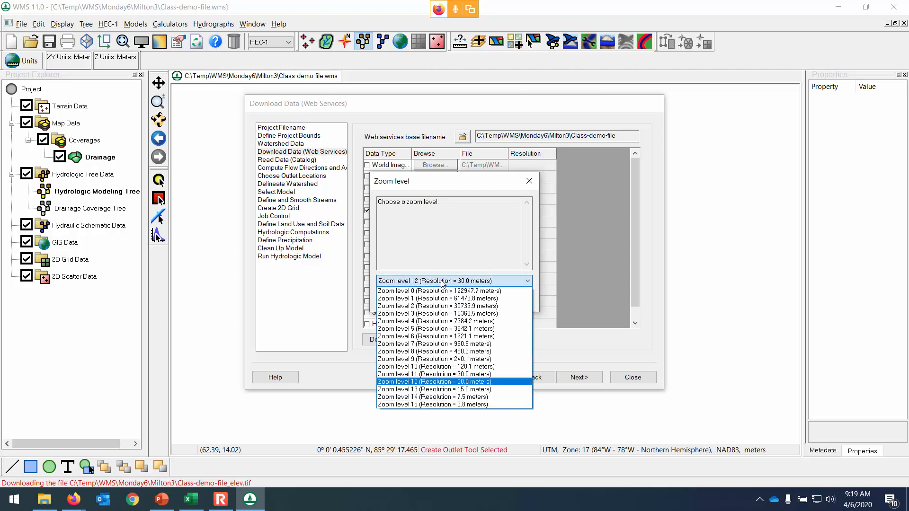
{"action": "left_click", "coordinate": [431, 376]}
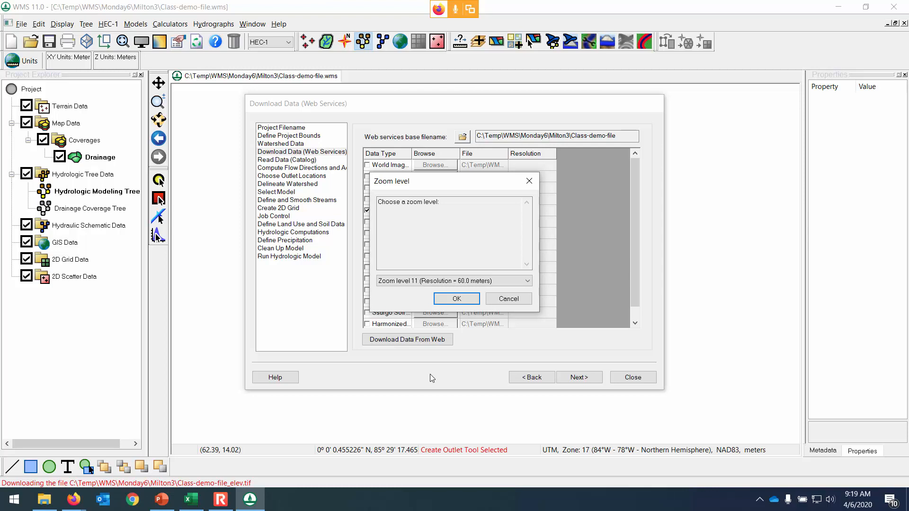
{"action": "left_click", "coordinate": [457, 299]}
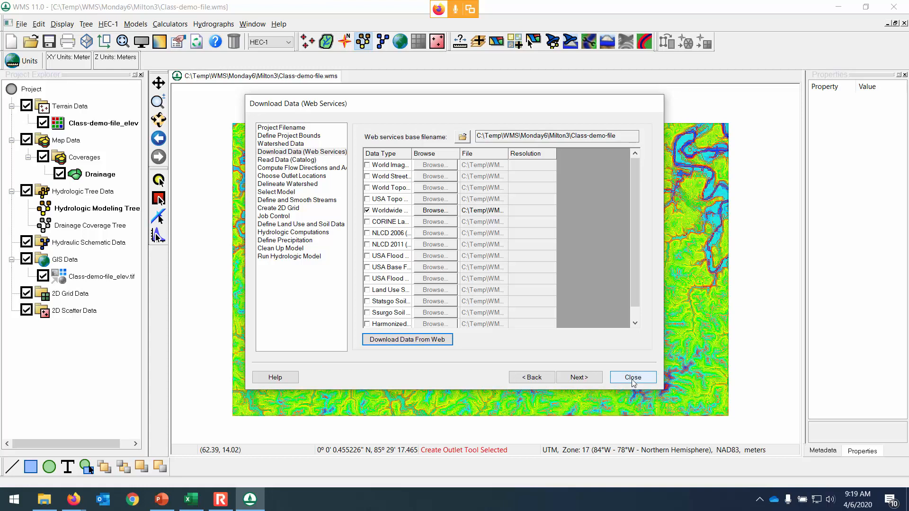
{"action": "left_click", "coordinate": [632, 377]}
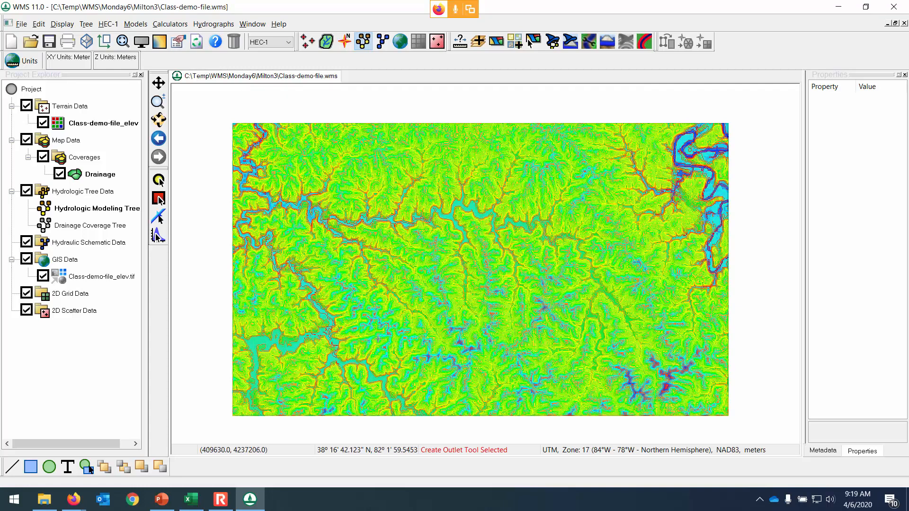
Step: Hide the Class-demo-file_elev.tif image to show only the DEM contours and reopen the modeling wizard
{"action": "left_click", "coordinate": [43, 276]}
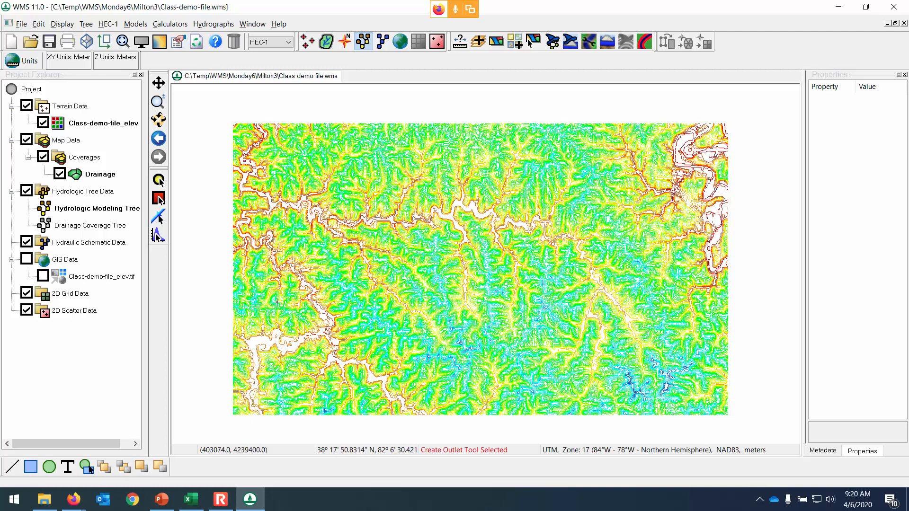
{"action": "left_click", "coordinate": [301, 283]}
{"action": "left_click", "coordinate": [552, 42]}
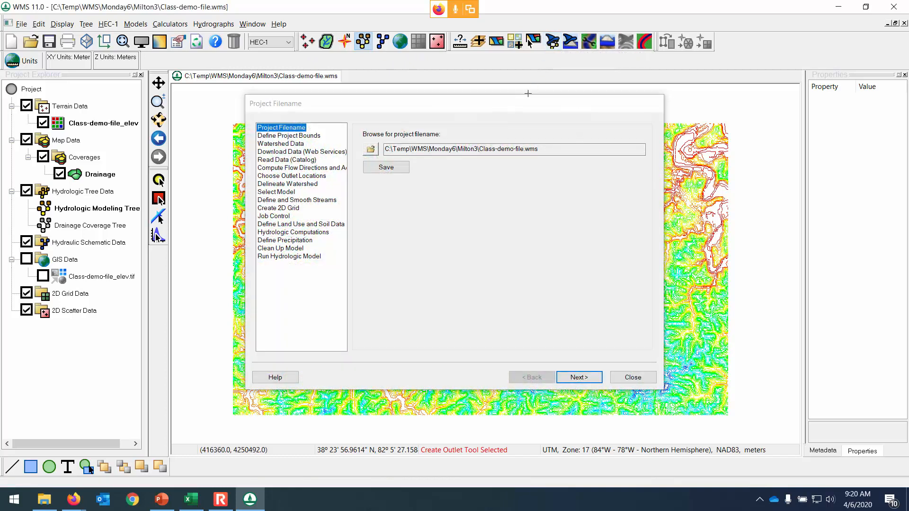
Step: Save the project through the modeling wizard, replacing the existing Class-demo-file.wms in the Milton3 folder
{"action": "left_click_drag", "start_coordinate": [527, 111], "coordinate": [836, 221]}
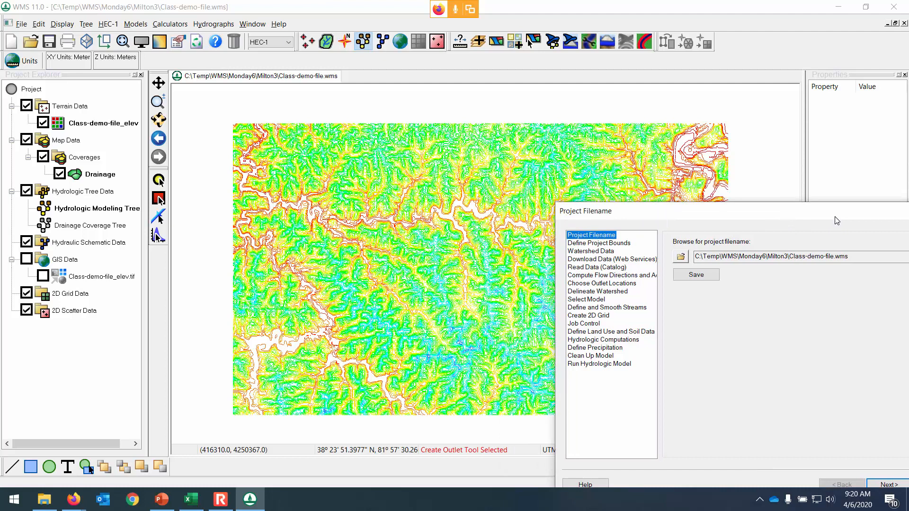
{"action": "left_click_drag", "start_coordinate": [837, 220], "coordinate": [715, 113]}
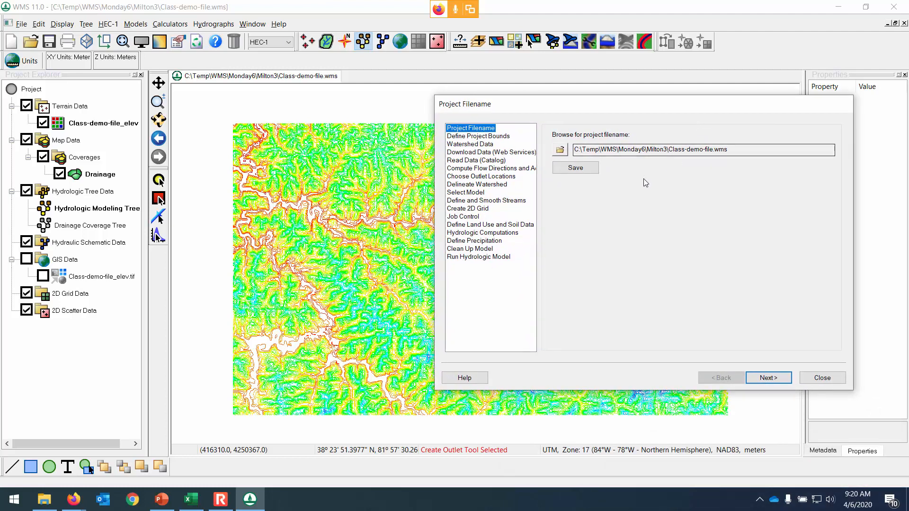
{"action": "left_click", "coordinate": [590, 169]}
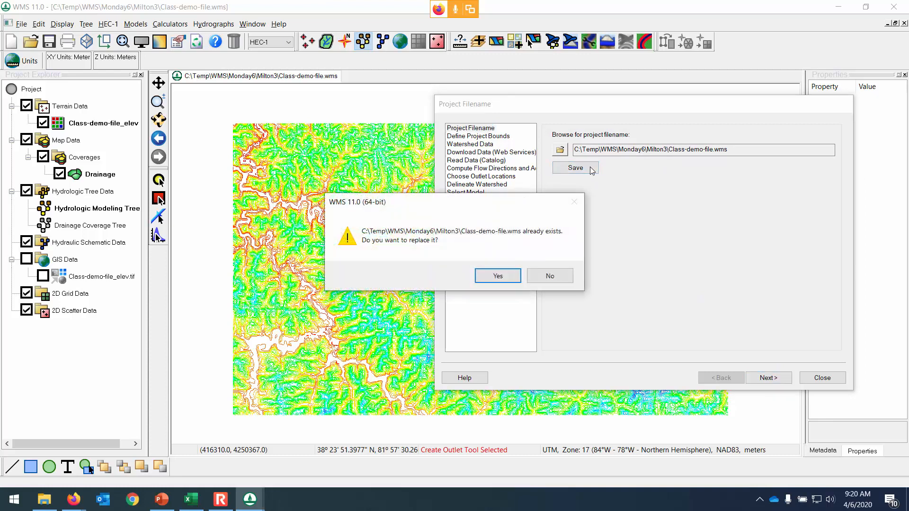
{"action": "left_click", "coordinate": [517, 278]}
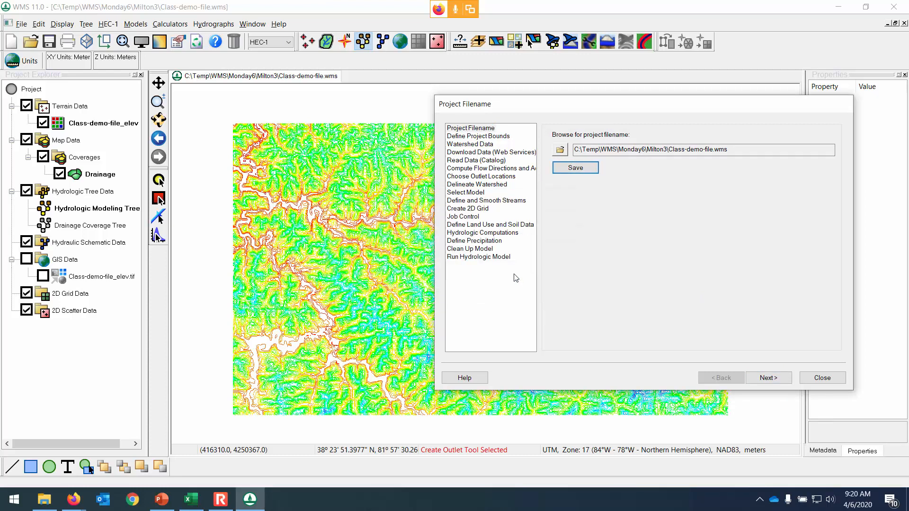
Step: Compute the TOPAZ flow directions and accumulations with areas in acres and distances in meters, read in the solution, and close the wizard
{"action": "left_click", "coordinate": [768, 378]}
{"action": "left_click", "coordinate": [768, 378]}
{"action": "left_click", "coordinate": [768, 379]}
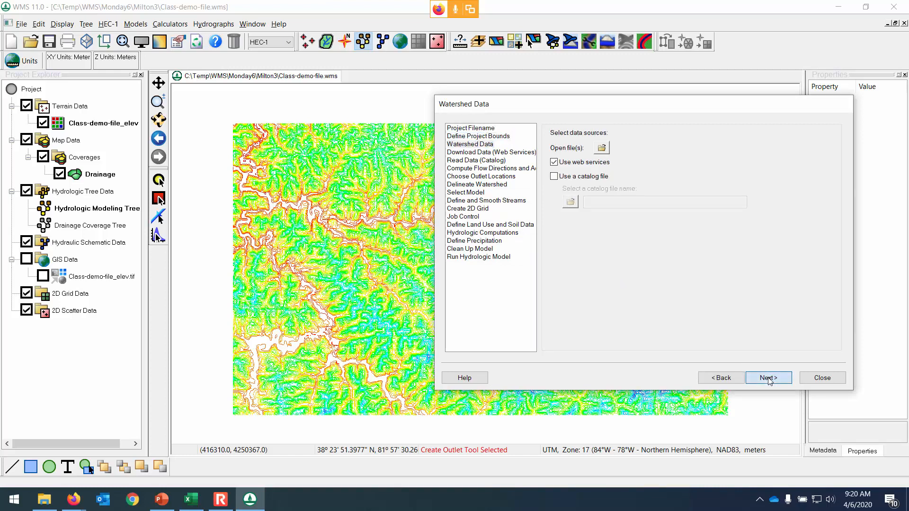
{"action": "left_click", "coordinate": [768, 378]}
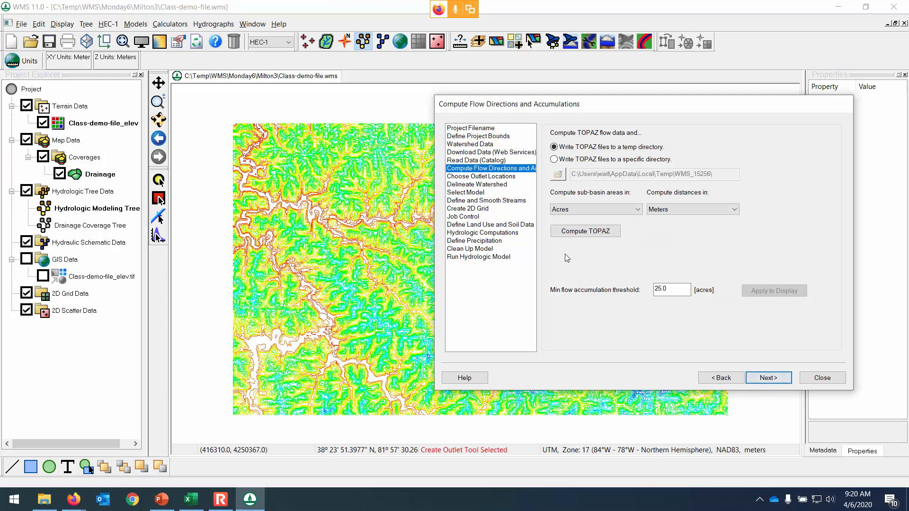
{"action": "left_click", "coordinate": [504, 176]}
{"action": "left_click", "coordinate": [504, 169]}
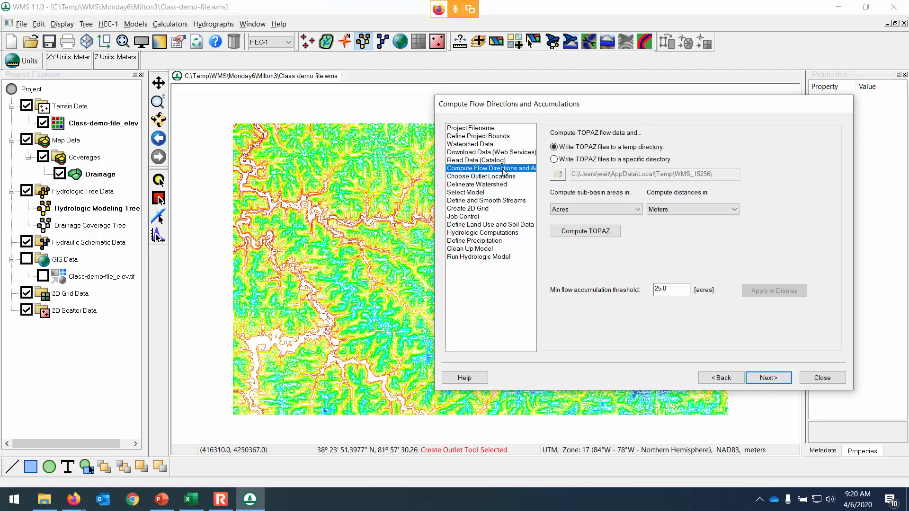
{"action": "left_click", "coordinate": [596, 232]}
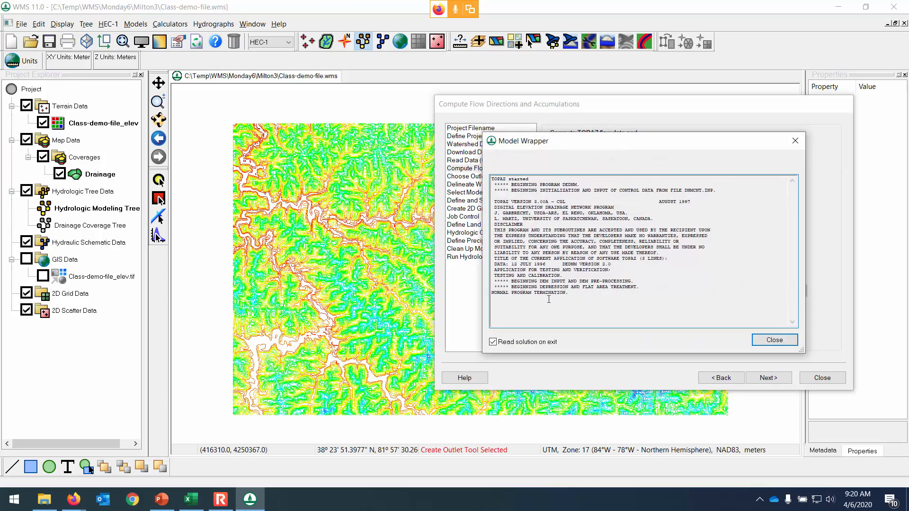
{"action": "left_click", "coordinate": [768, 340]}
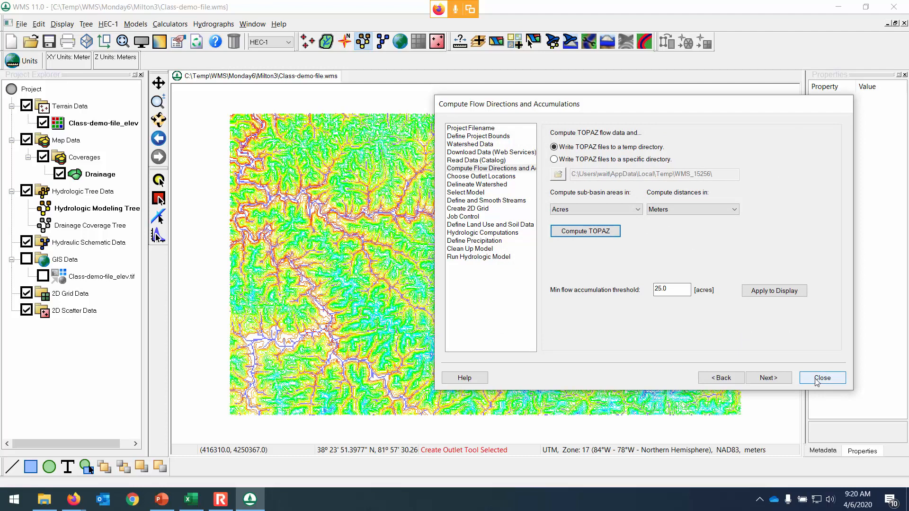
{"action": "left_click", "coordinate": [817, 381]}
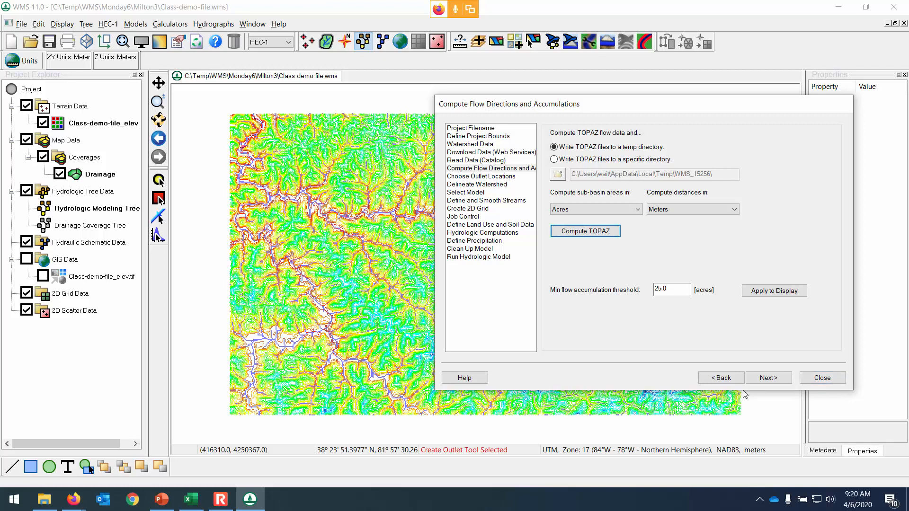
{"action": "left_click", "coordinate": [822, 379]}
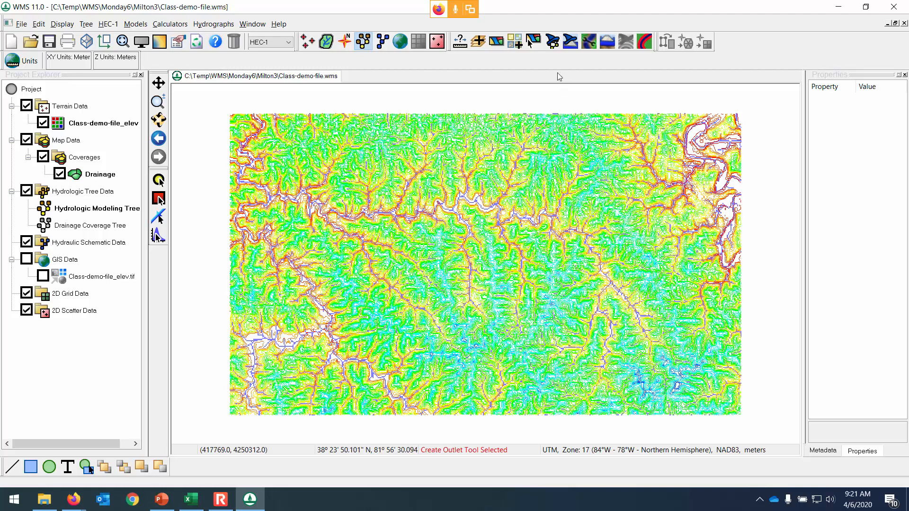
Step: Reopen the modeling wizard at the Delineate Watershed stage and place it clear of the western part of the map
{"action": "left_click", "coordinate": [551, 45]}
{"action": "left_click_drag", "start_coordinate": [409, 101], "coordinate": [610, 89]}
{"action": "left_click", "coordinate": [500, 161]}
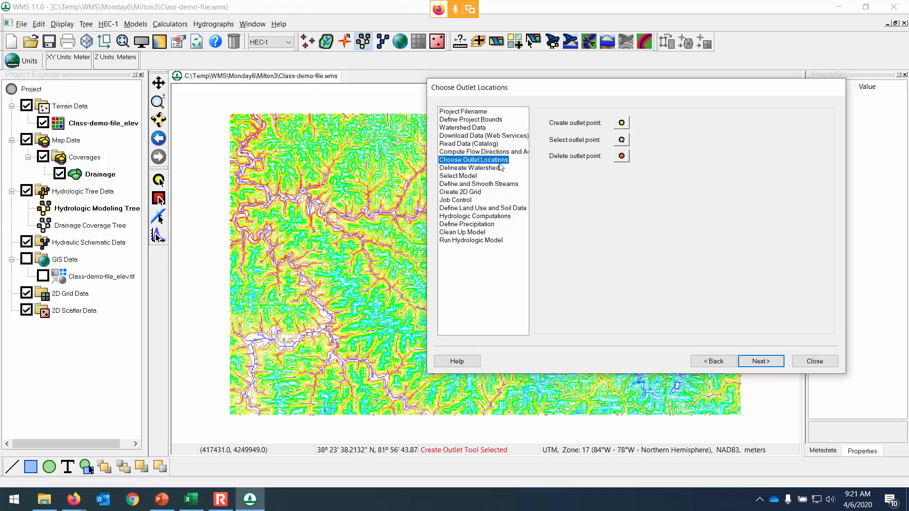
{"action": "left_click", "coordinate": [500, 169]}
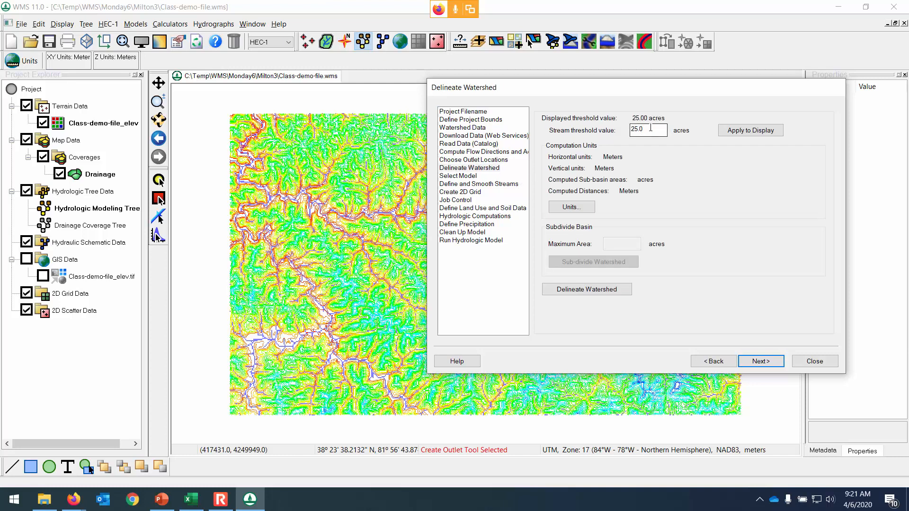
{"action": "left_click_drag", "start_coordinate": [665, 90], "coordinate": [725, 87]}
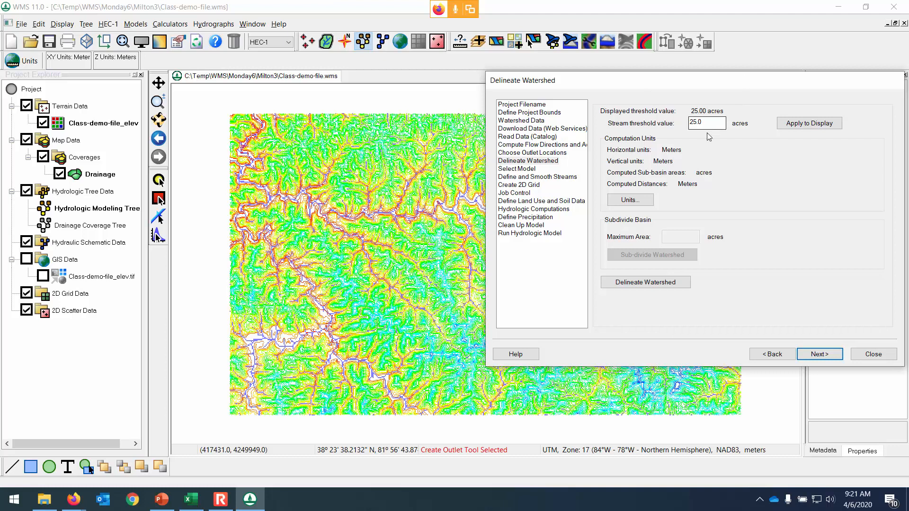
Step: Set the stream threshold to 5 acres and apply it to the displayed stream network
{"action": "left_click_drag", "start_coordinate": [702, 123], "coordinate": [652, 121]}
{"action": "type", "text": "5"}
{"action": "left_click_drag", "start_coordinate": [807, 84], "coordinate": [828, 92]}
{"action": "left_click", "coordinate": [851, 135]}
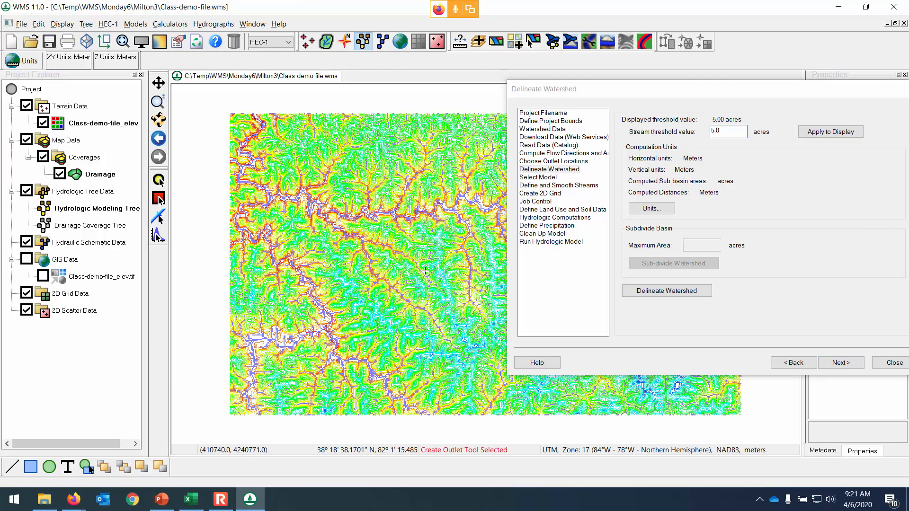
{"action": "scroll", "coordinate": [424, 271], "scroll_direction": "up", "scroll_amount": 1}
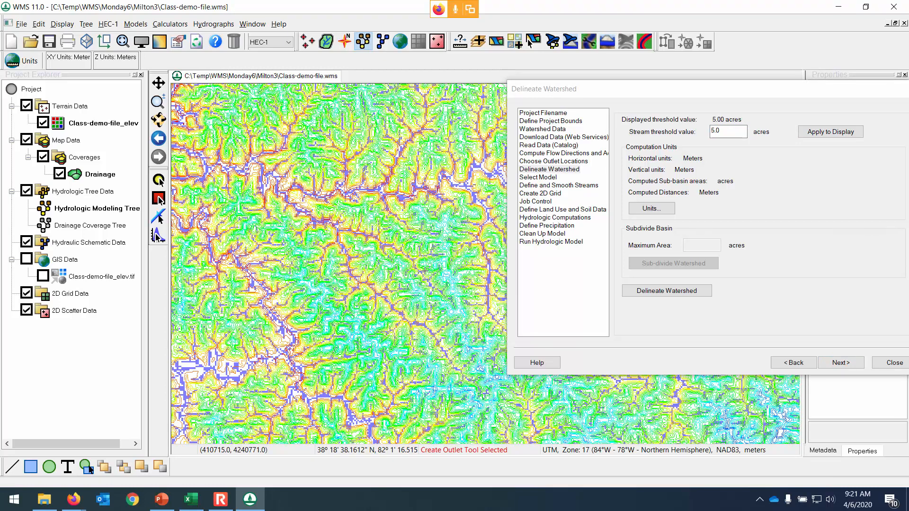
{"action": "scroll", "coordinate": [439, 257], "scroll_direction": "up", "scroll_amount": 1}
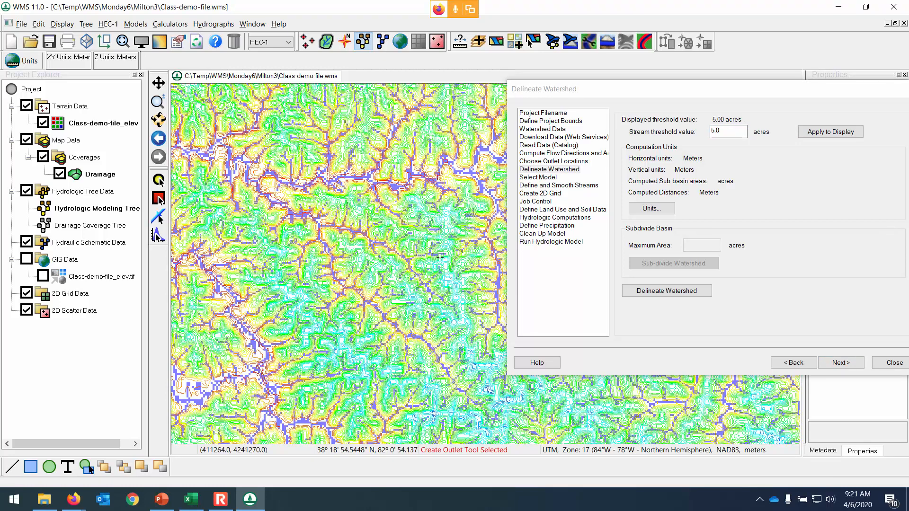
Step: Set the stream threshold to 100 acres, apply it to the displayed stream network, and close the wizard
{"action": "double_click", "coordinate": [735, 129]}
{"action": "type", "text": "100"}
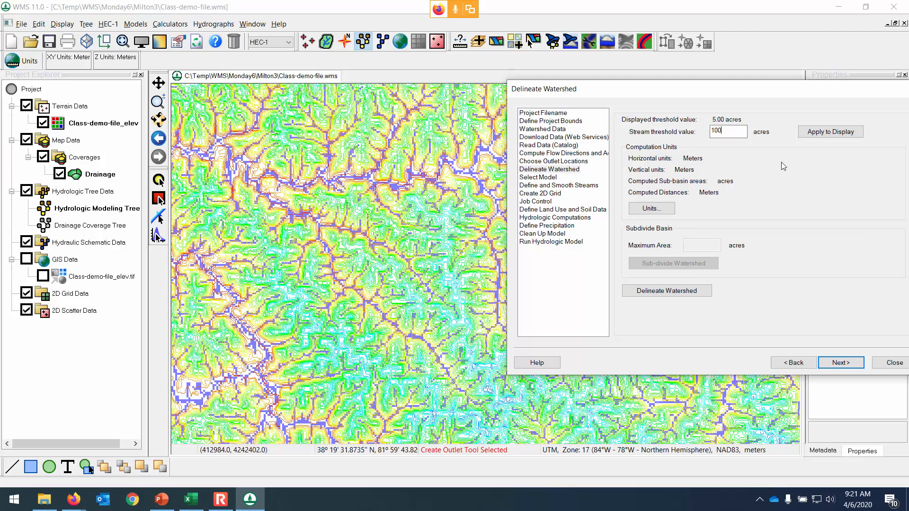
{"action": "left_click", "coordinate": [834, 133]}
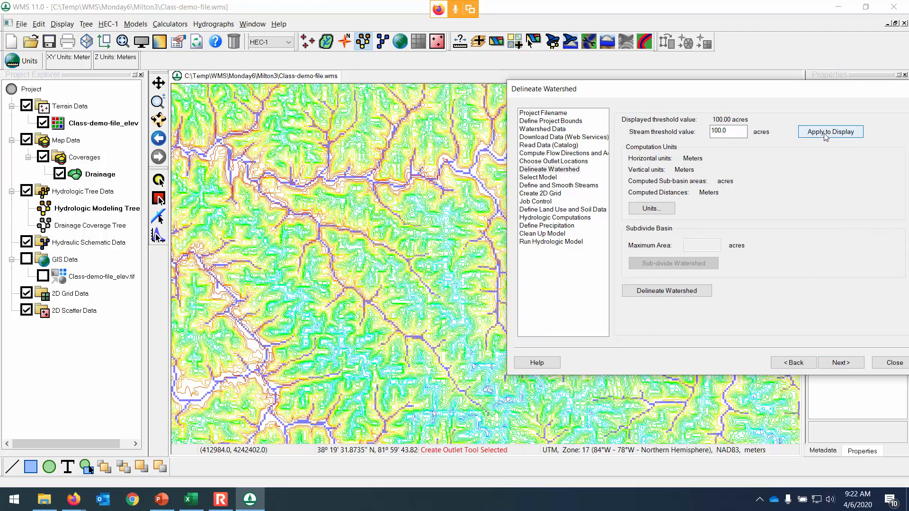
{"action": "left_click", "coordinate": [825, 136]}
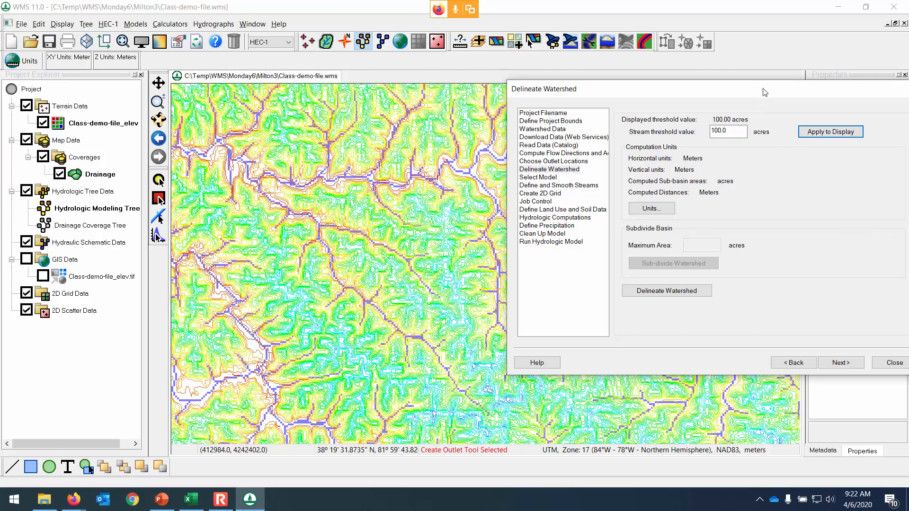
{"action": "left_click_drag", "start_coordinate": [765, 92], "coordinate": [694, 93]}
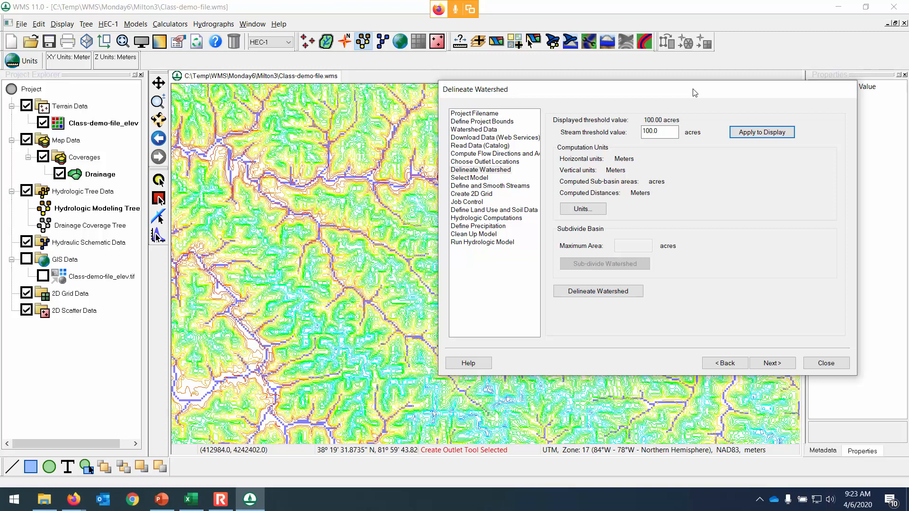
{"action": "left_click", "coordinate": [837, 364]}
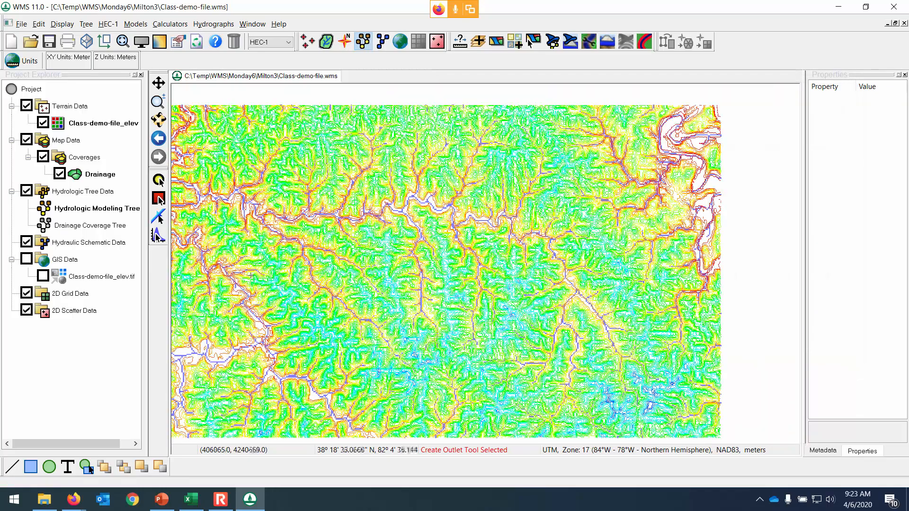
Step: Create an outlet point through the wizard on the eastern stream branch, just east of the confluence near the DEM's western edge
{"action": "scroll", "coordinate": [205, 210], "scroll_direction": "up", "scroll_amount": 2}
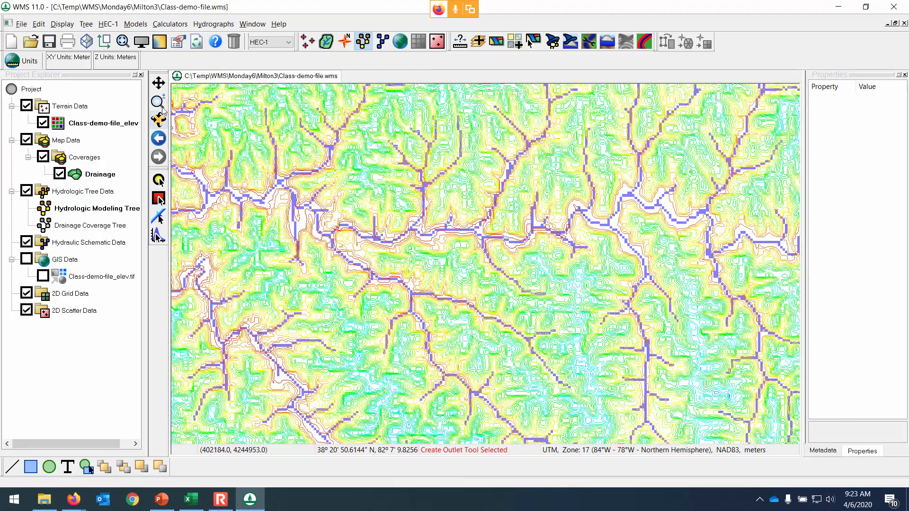
{"action": "left_click", "coordinate": [159, 83]}
{"action": "left_click_drag", "start_coordinate": [222, 207], "coordinate": [282, 217]}
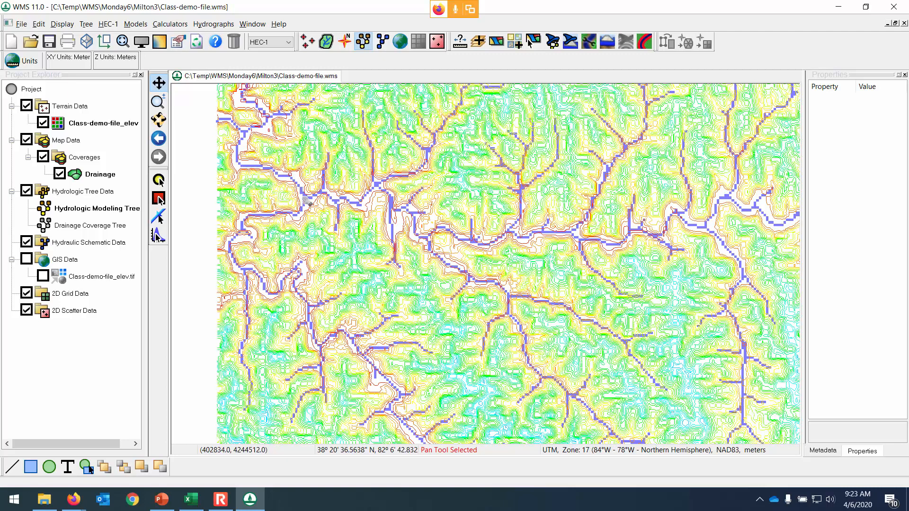
{"action": "scroll", "coordinate": [318, 202], "scroll_direction": "up", "scroll_amount": 2}
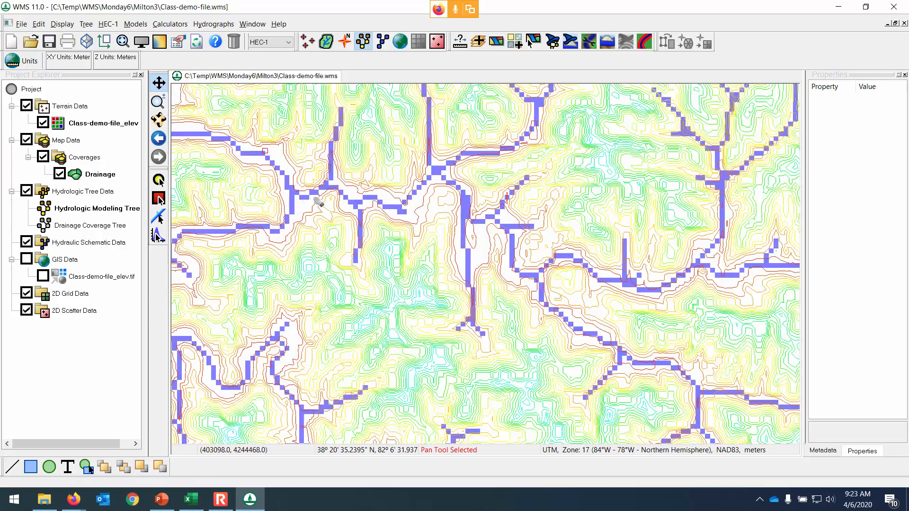
{"action": "scroll", "coordinate": [318, 202], "scroll_direction": "down", "scroll_amount": 1}
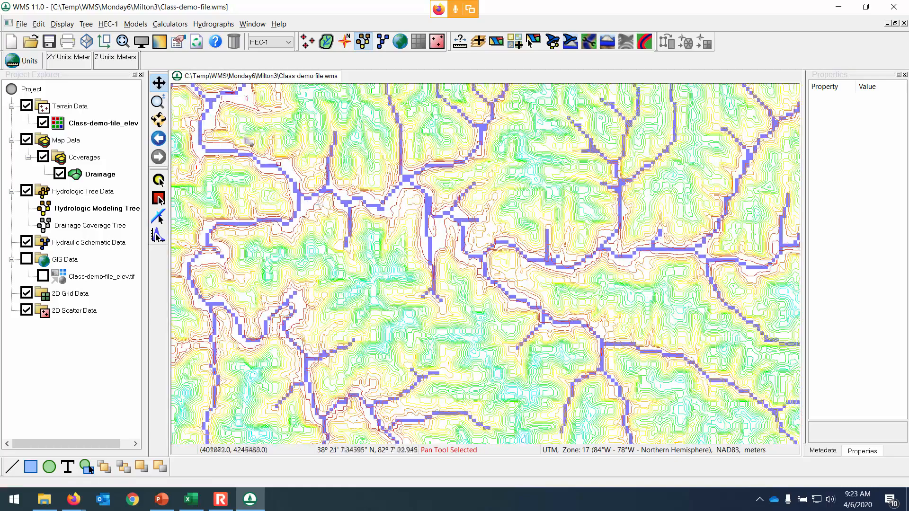
{"action": "left_click", "coordinate": [552, 42]}
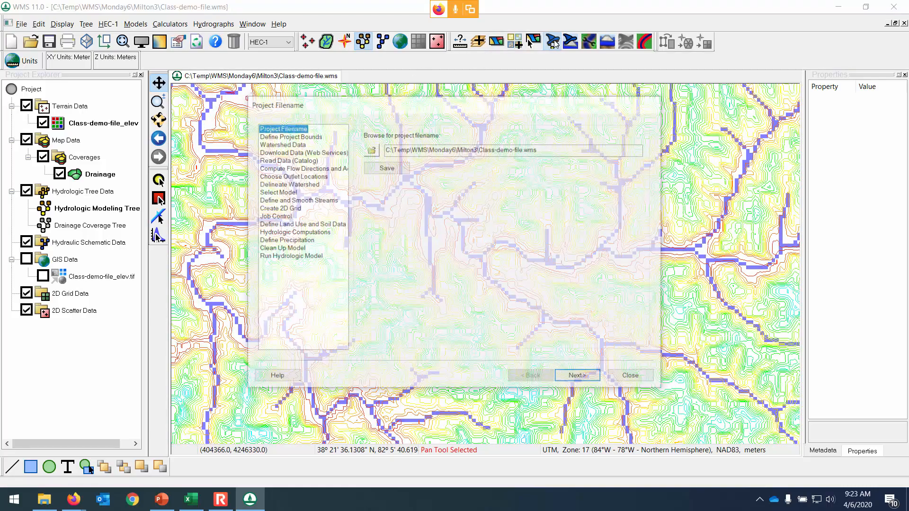
{"action": "left_click_drag", "start_coordinate": [439, 102], "coordinate": [573, 89]}
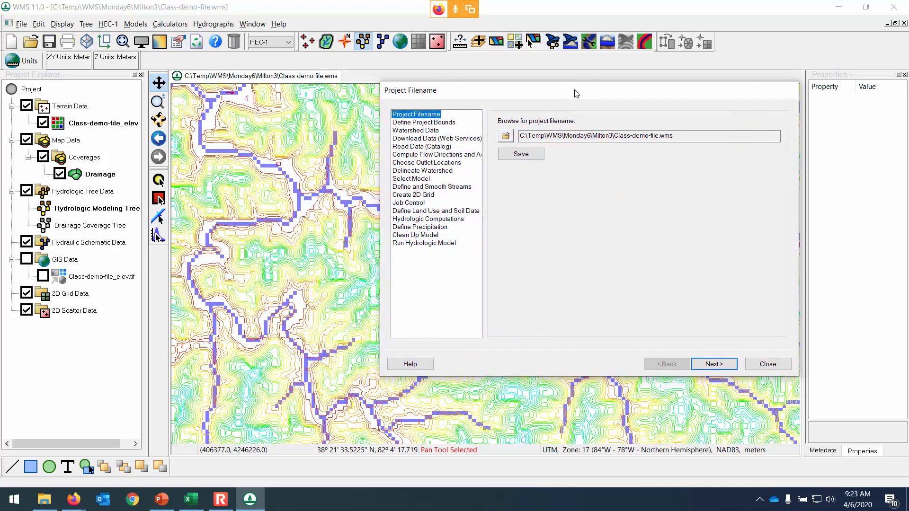
{"action": "left_click", "coordinate": [450, 163]}
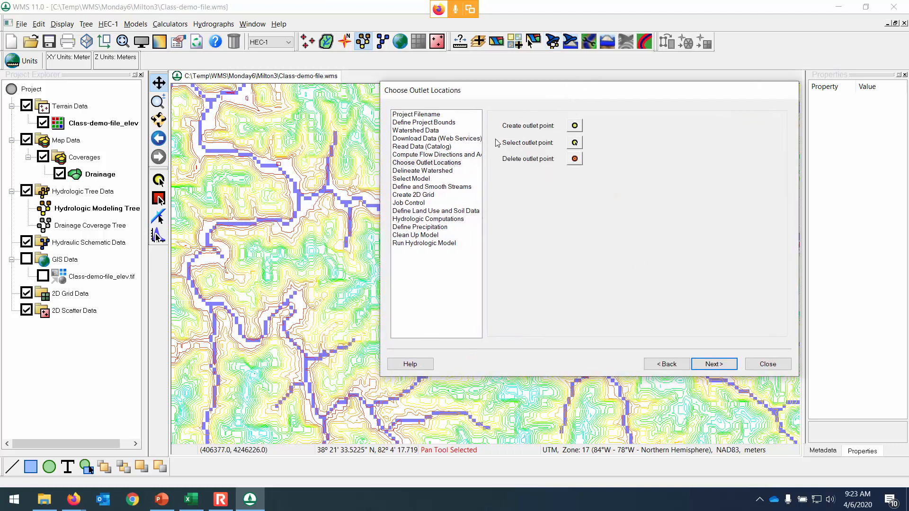
{"action": "left_click_drag", "start_coordinate": [551, 97], "coordinate": [683, 92]}
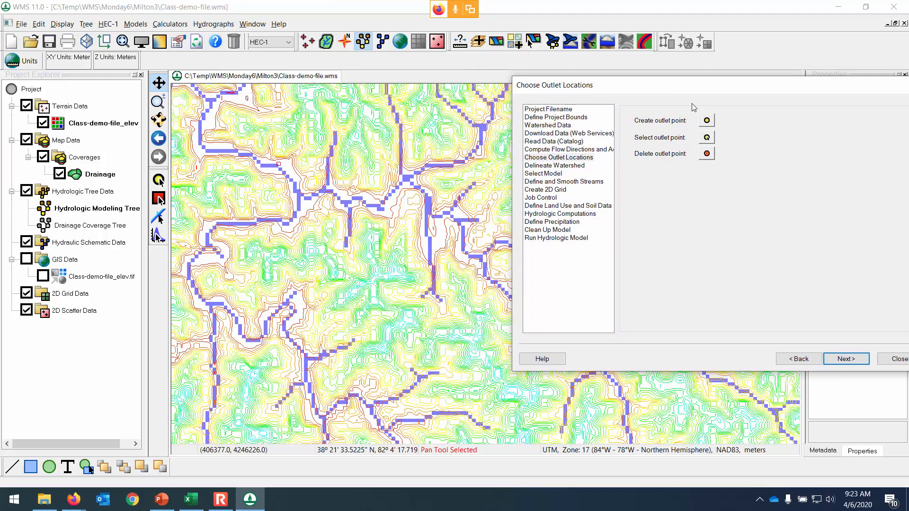
{"action": "left_click", "coordinate": [707, 123]}
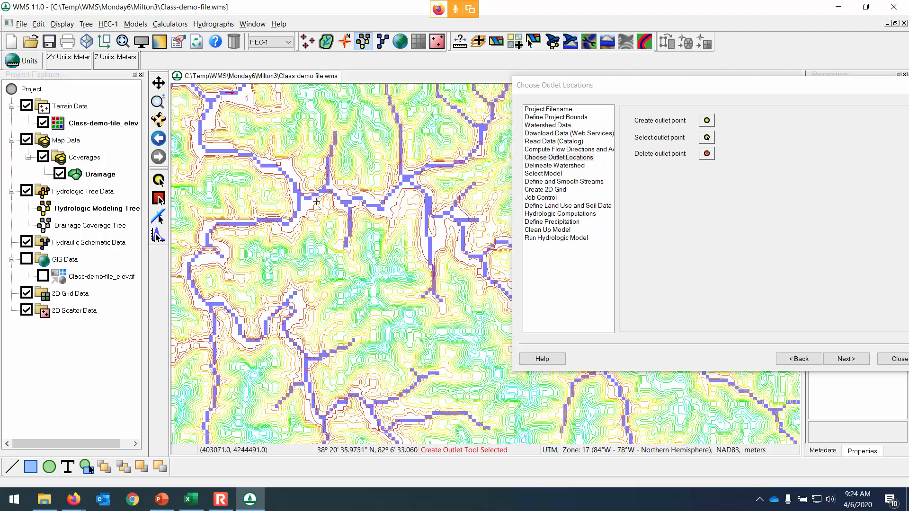
{"action": "left_click", "coordinate": [315, 195]}
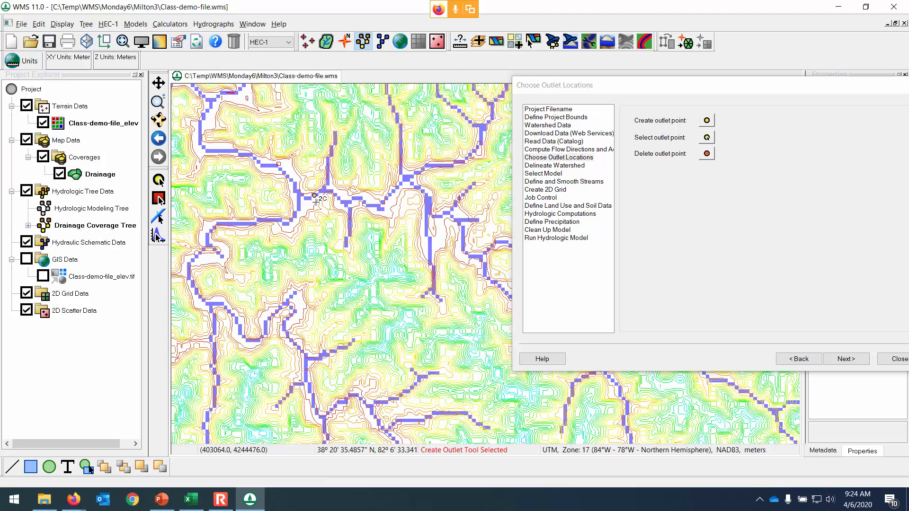
{"action": "scroll", "coordinate": [315, 202], "scroll_direction": "up", "scroll_amount": 5}
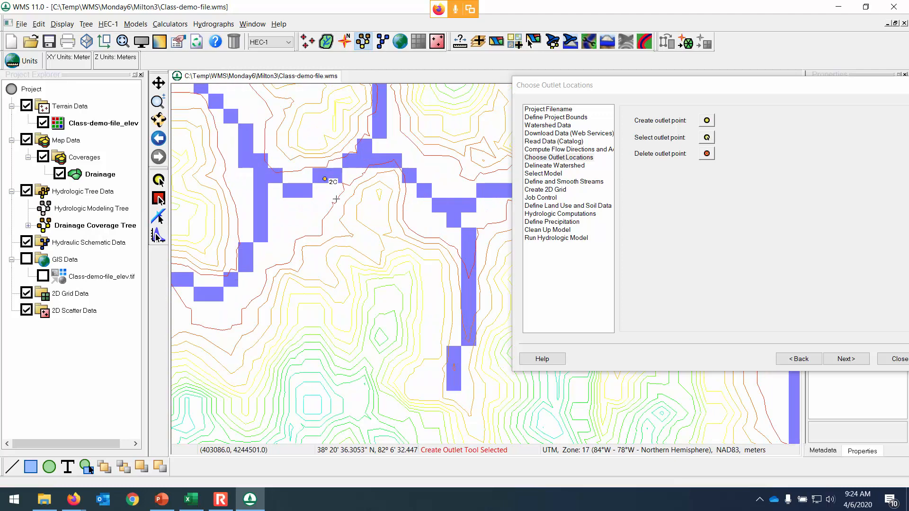
{"action": "scroll", "coordinate": [336, 198], "scroll_direction": "up", "scroll_amount": 2}
{"action": "scroll", "coordinate": [336, 199], "scroll_direction": "down", "scroll_amount": 2}
{"action": "scroll", "coordinate": [336, 199], "scroll_direction": "down", "scroll_amount": 3}
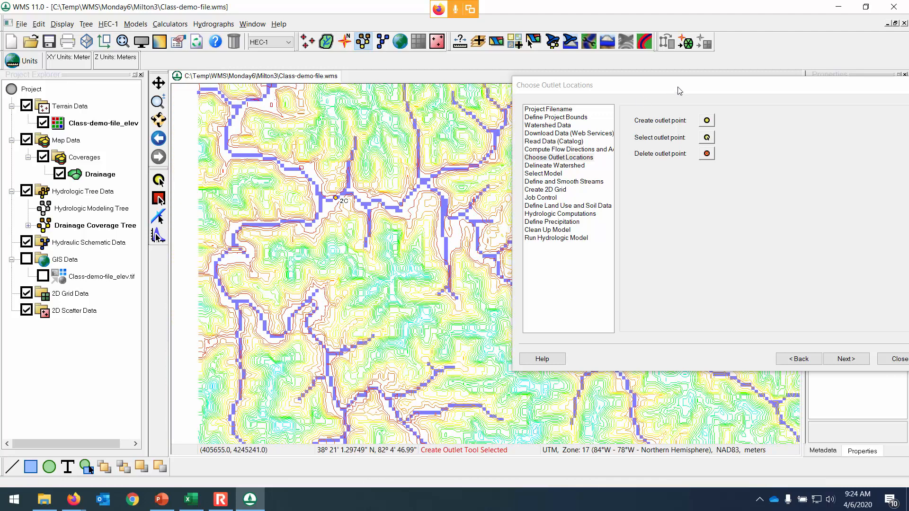
{"action": "left_click_drag", "start_coordinate": [679, 90], "coordinate": [574, 85]}
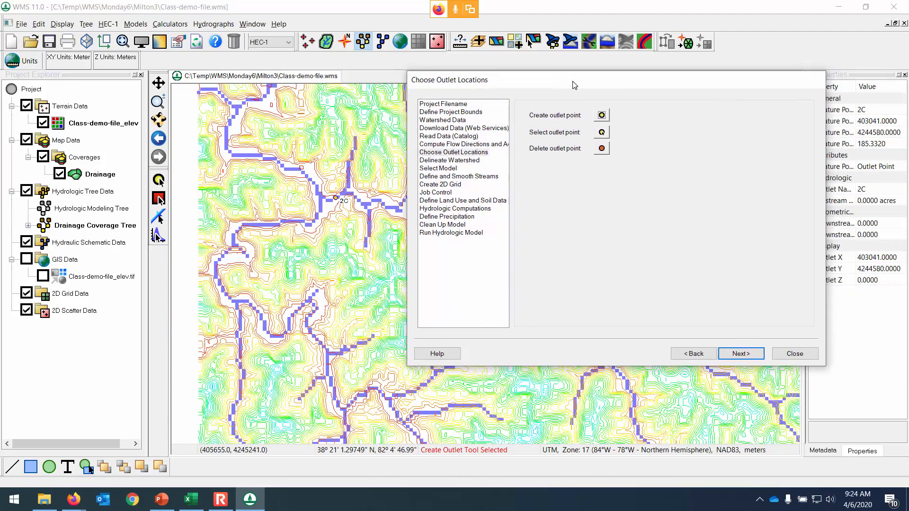
Step: Delineate the watershed draining to the new outlet point and close the modeling wizard
{"action": "left_click", "coordinate": [740, 354]}
{"action": "left_click", "coordinate": [585, 284]}
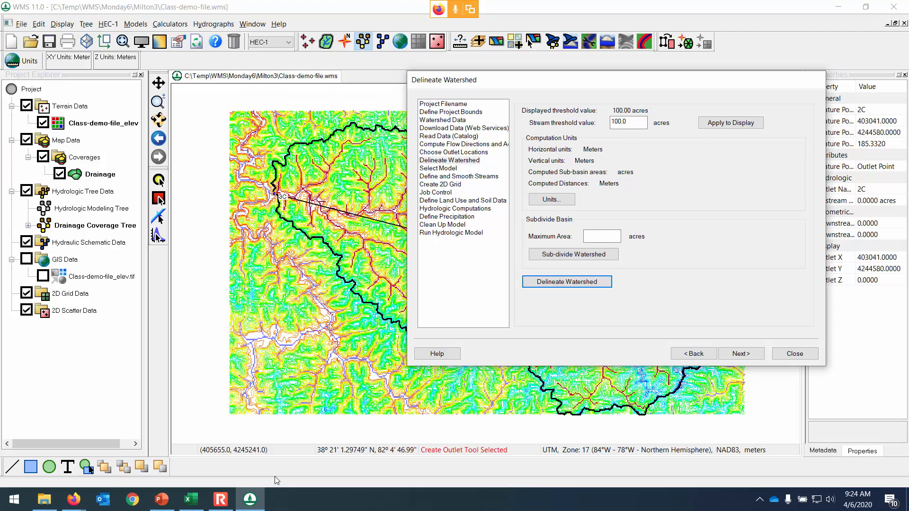
{"action": "left_click", "coordinate": [807, 354]}
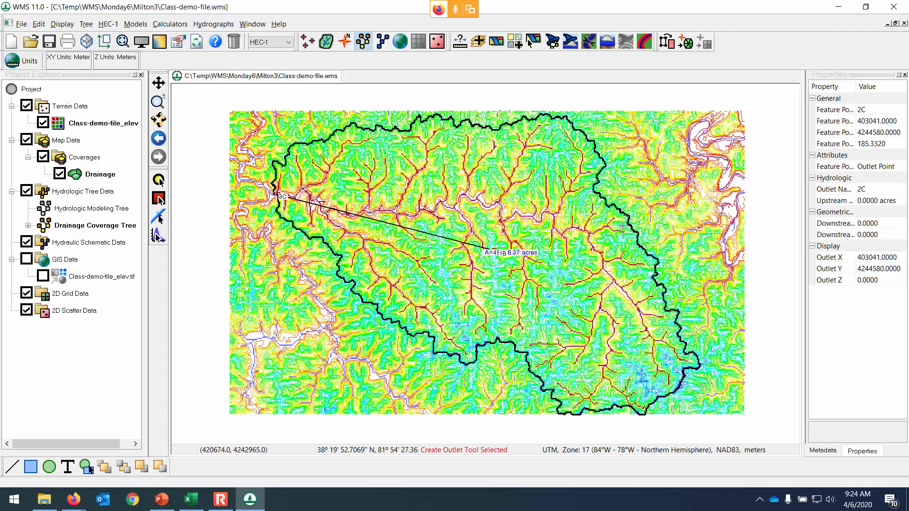
Step: Save the project and move the basin icon so it sits clear above its area label
{"action": "left_click", "coordinate": [49, 43]}
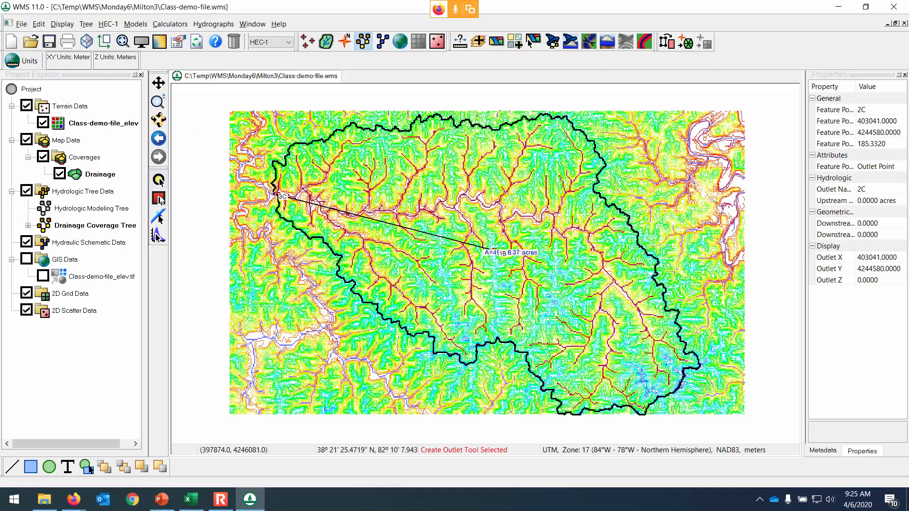
{"action": "left_click", "coordinate": [159, 199]}
{"action": "left_click_drag", "start_coordinate": [500, 252], "coordinate": [497, 229]}
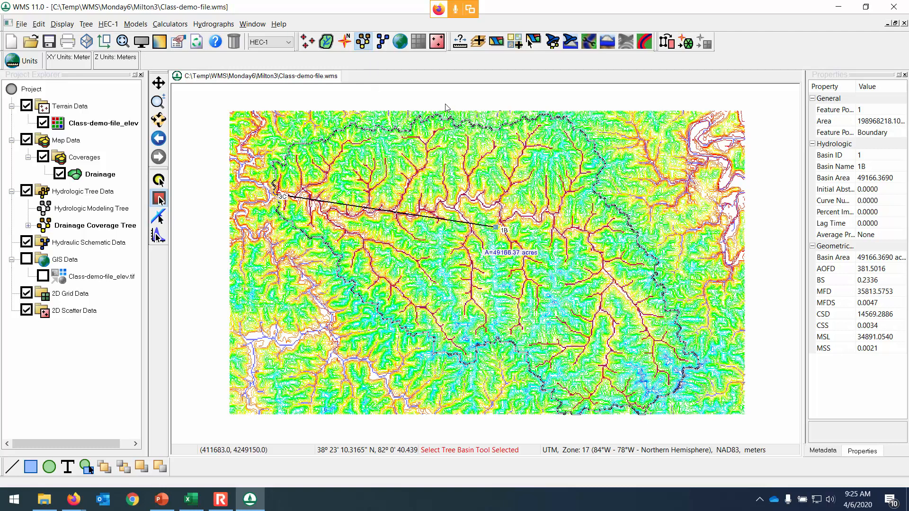
Step: Save the project again with the moved basin icon, and start a new empty project
{"action": "left_click", "coordinate": [8, 43]}
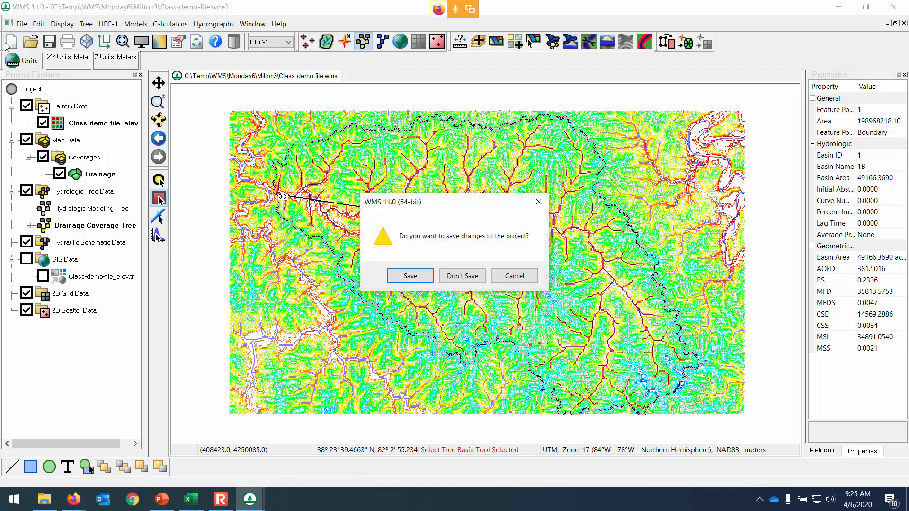
{"action": "left_click", "coordinate": [514, 276]}
{"action": "left_click", "coordinate": [50, 42]}
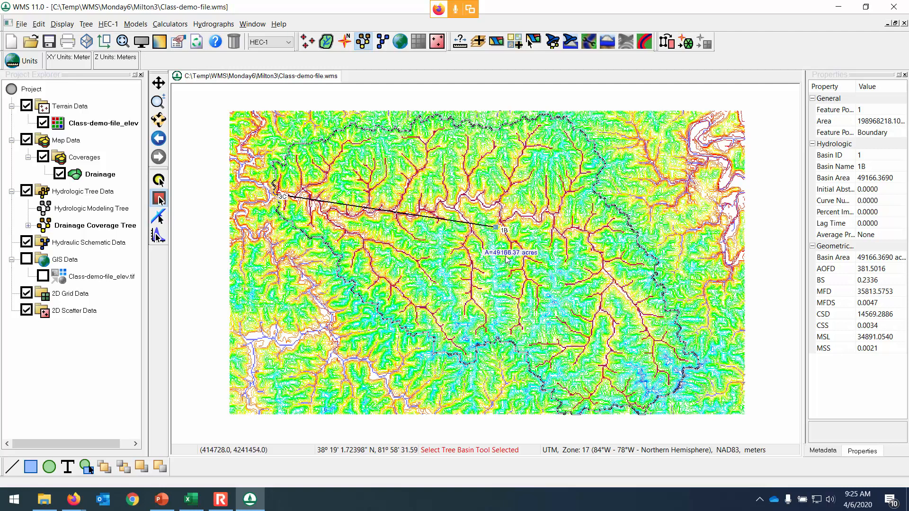
{"action": "left_click", "coordinate": [12, 42]}
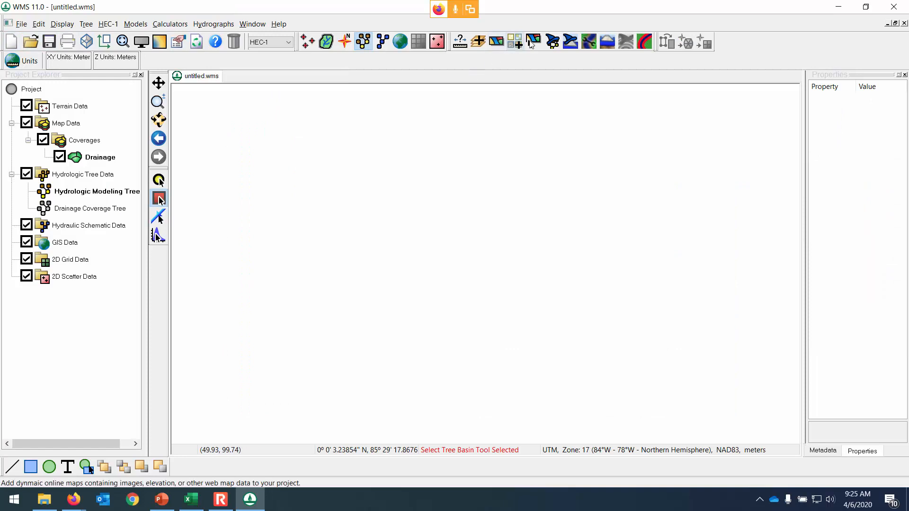
Step: Set the new project's filename to Class-demo-file-2.wms in the Milton3 folder through the modeling wizard and save it
{"action": "left_click", "coordinate": [552, 43]}
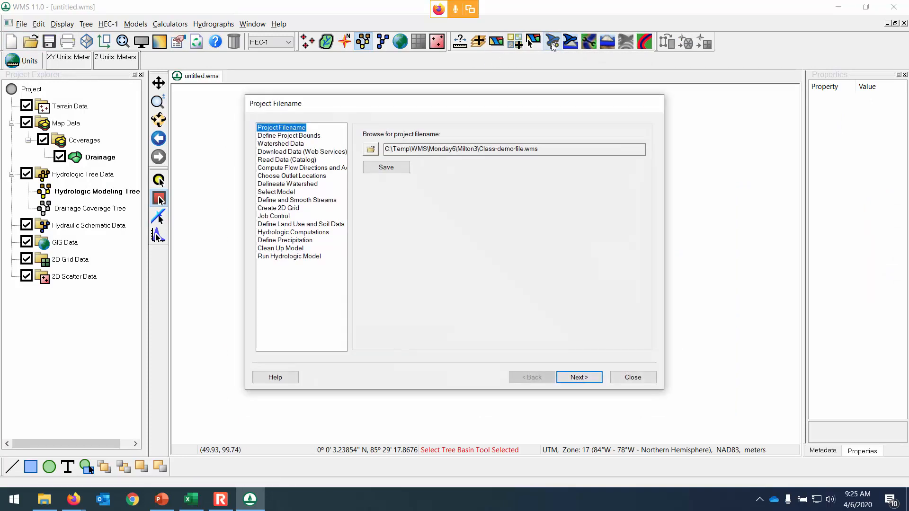
{"action": "left_click", "coordinate": [370, 150]}
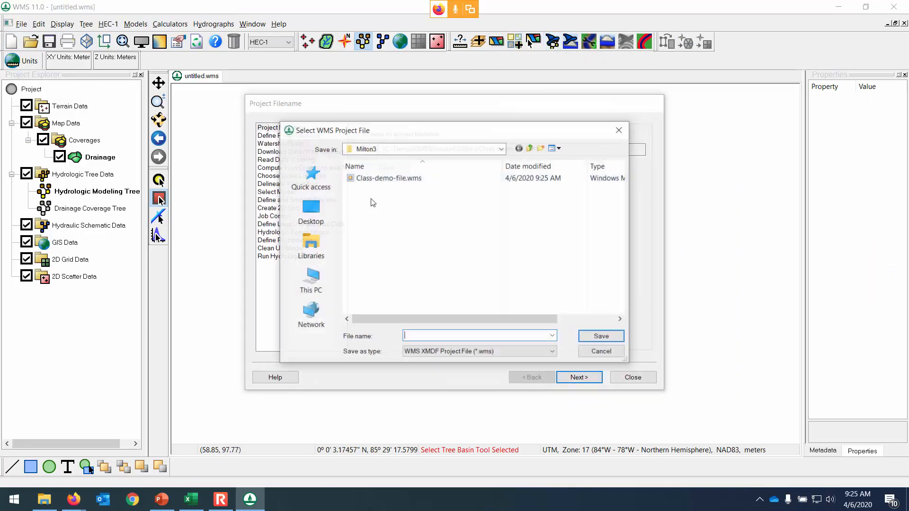
{"action": "left_click", "coordinate": [411, 180]}
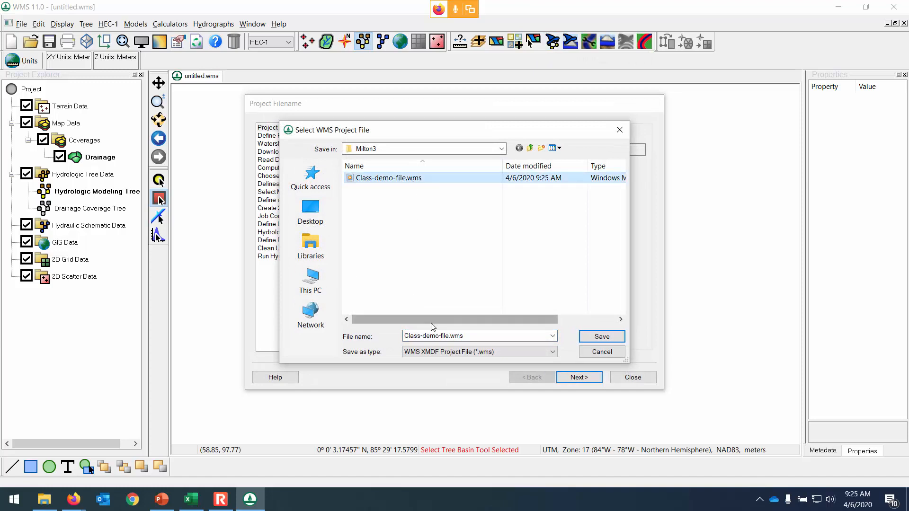
{"action": "left_click", "coordinate": [449, 336]}
{"action": "left_click", "coordinate": [449, 336]}
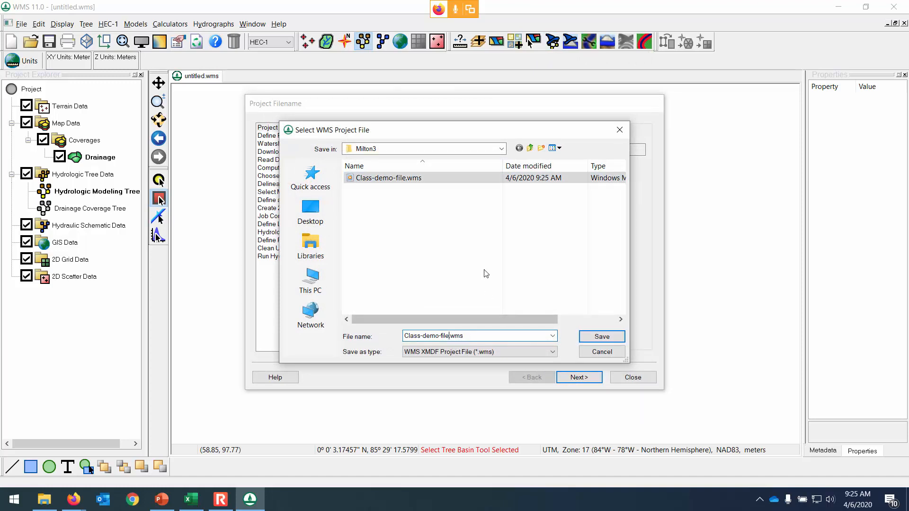
{"action": "type", "text": "-2"}
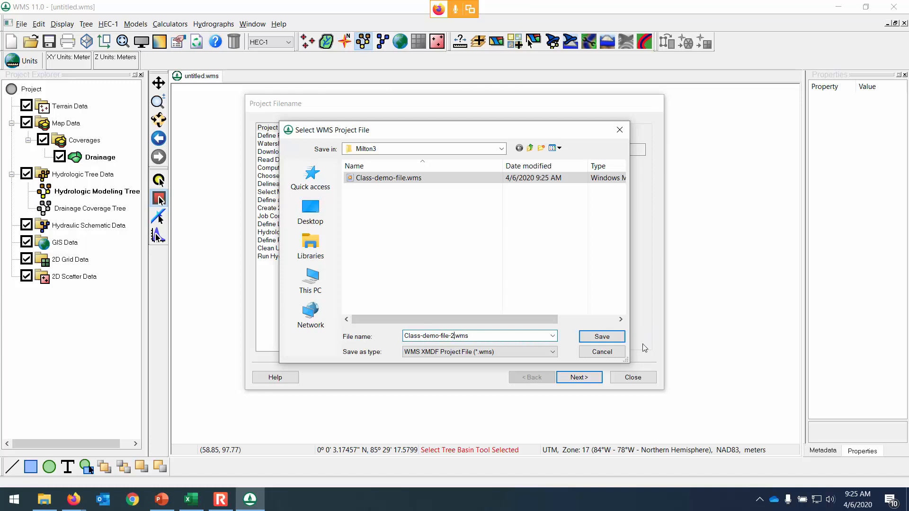
{"action": "left_click", "coordinate": [601, 336]}
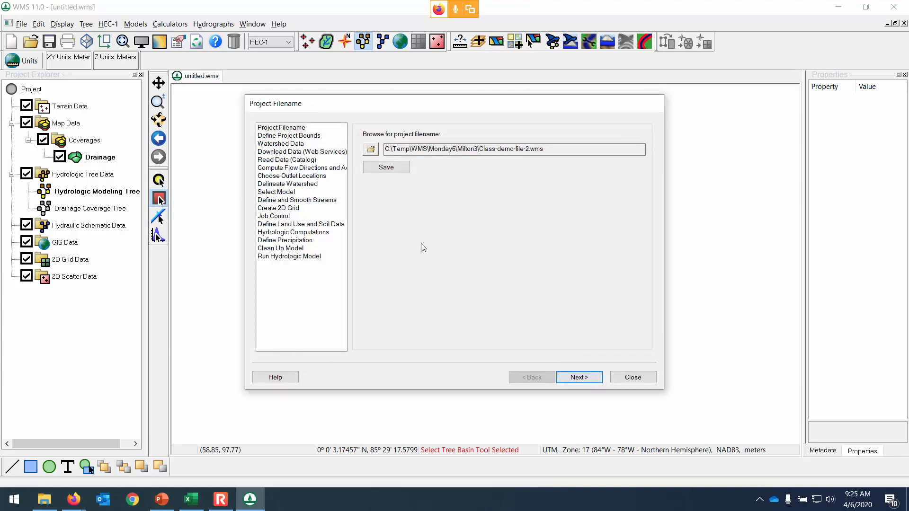
{"action": "left_click", "coordinate": [386, 167]}
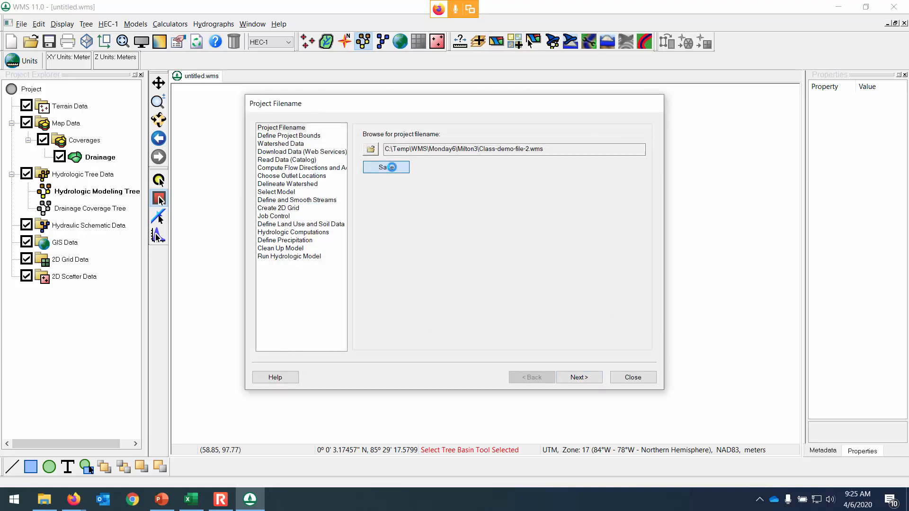
Step: Define the project bounds with a zoomed-out map area reaching from Milton and Hamlin east to Charleston
{"action": "left_click", "coordinate": [582, 377]}
{"action": "left_click", "coordinate": [377, 193]}
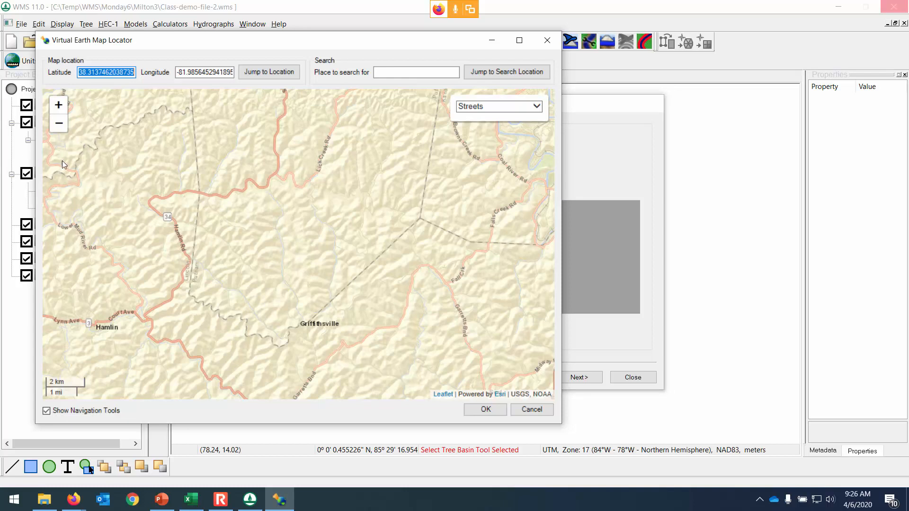
{"action": "left_click", "coordinate": [60, 125]}
{"action": "left_click_drag", "start_coordinate": [125, 229], "coordinate": [38, 229]}
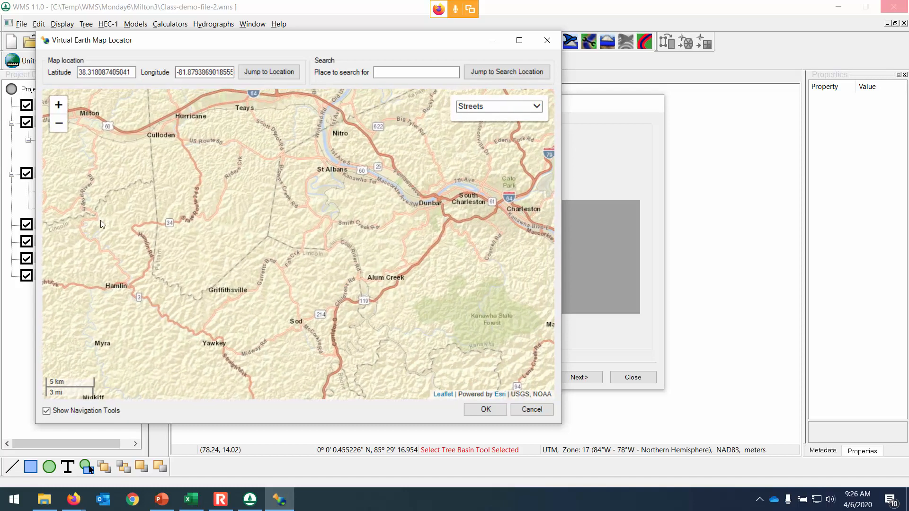
{"action": "left_click", "coordinate": [92, 217]}
{"action": "left_click", "coordinate": [486, 410]}
Step: Download the worldwide elevation data from web services at zoom level 10 (120.2 meters resolution)
{"action": "left_click", "coordinate": [582, 377]}
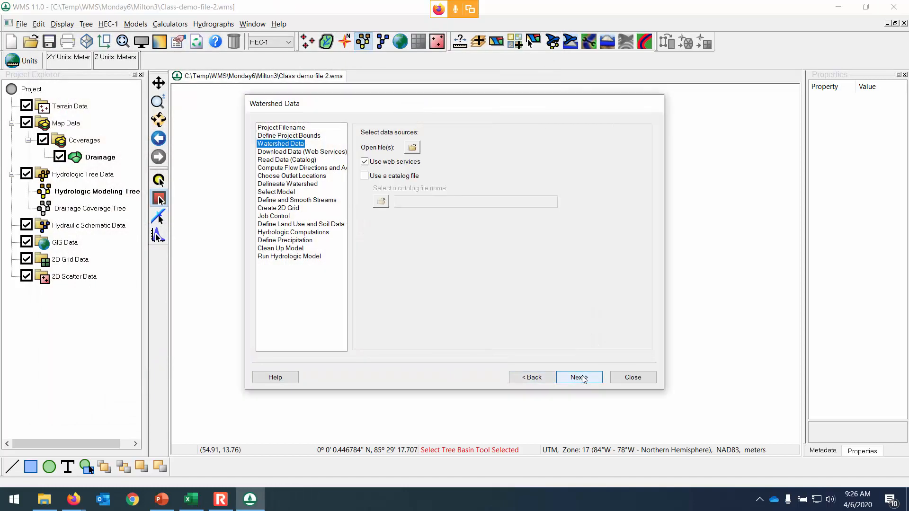
{"action": "left_click", "coordinate": [583, 379]}
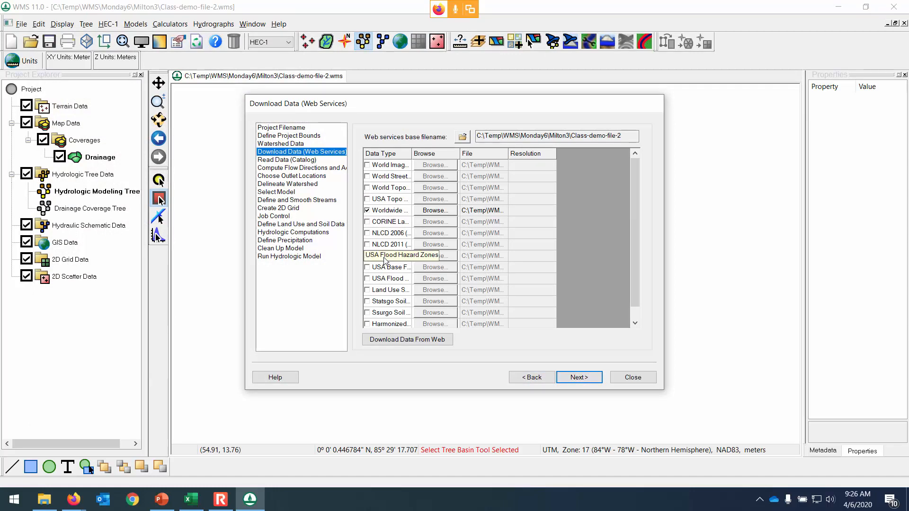
{"action": "left_click", "coordinate": [428, 344]}
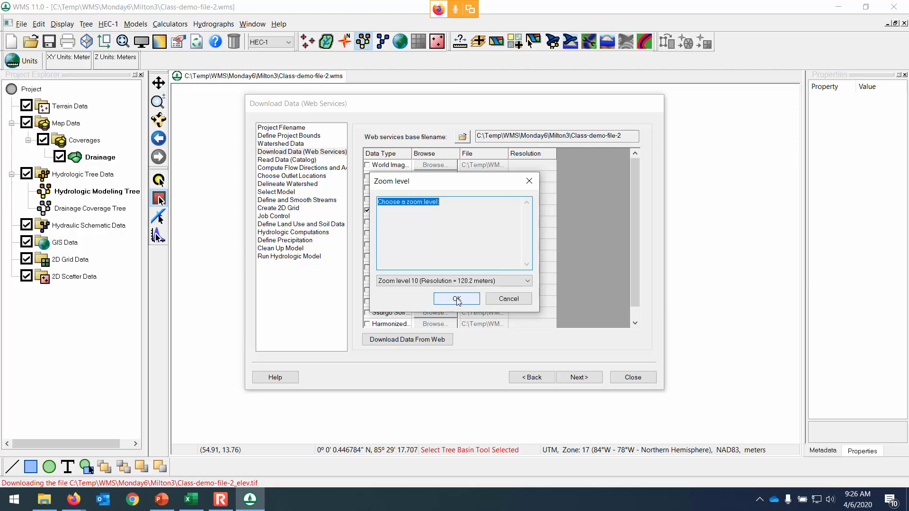
{"action": "left_click", "coordinate": [457, 299]}
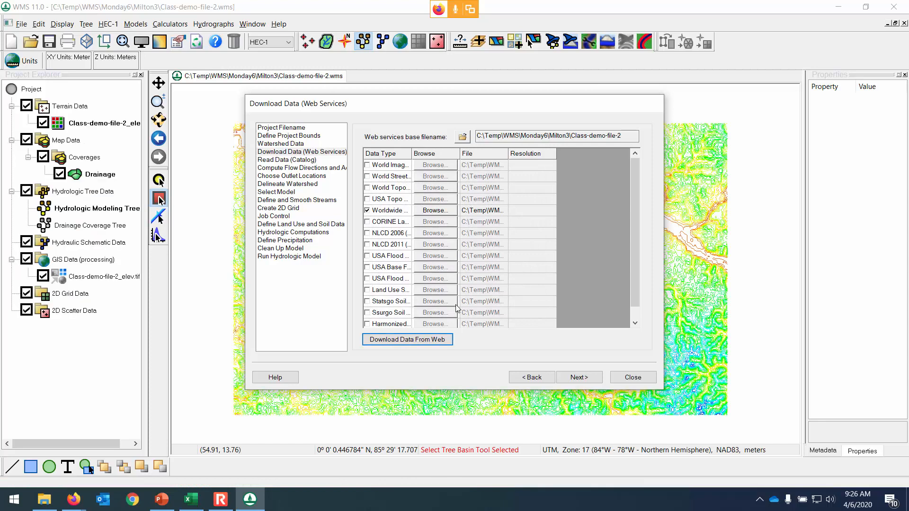
Step: Compute the TOPAZ flow directions and accumulations, close the wizard, and hide the elevation image under GIS Data
{"action": "left_click", "coordinate": [579, 377]}
{"action": "left_click", "coordinate": [406, 235]}
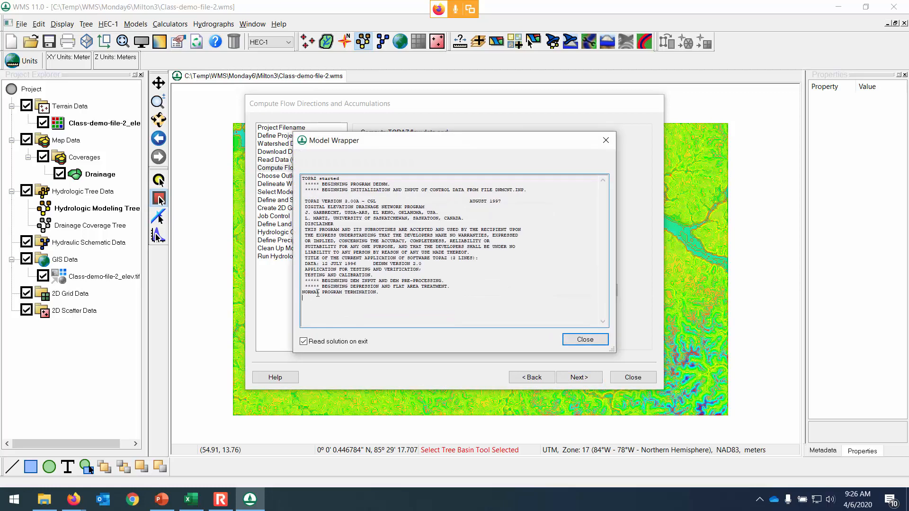
{"action": "left_click", "coordinate": [581, 340]}
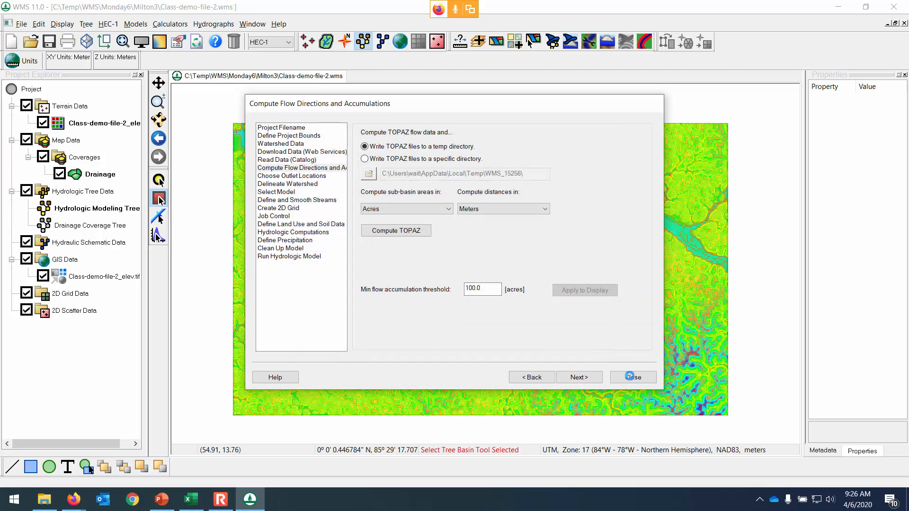
{"action": "left_click", "coordinate": [636, 381]}
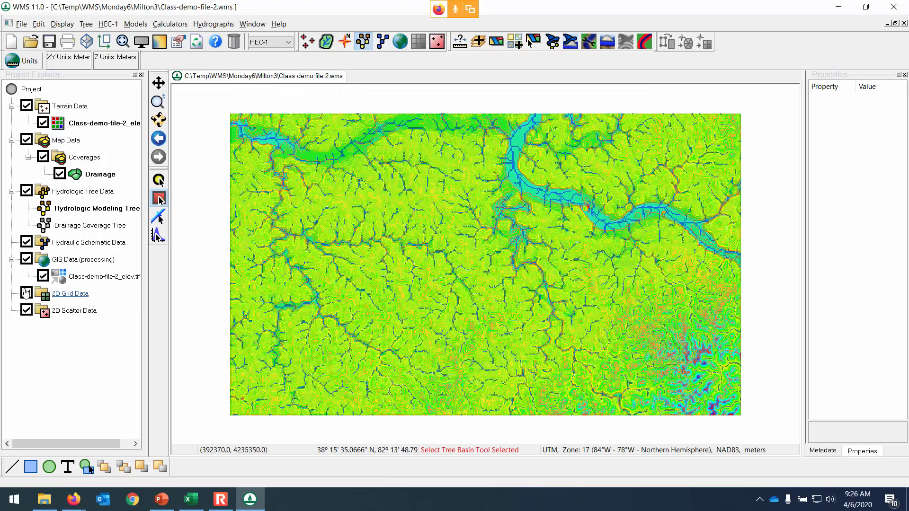
{"action": "left_click", "coordinate": [43, 276]}
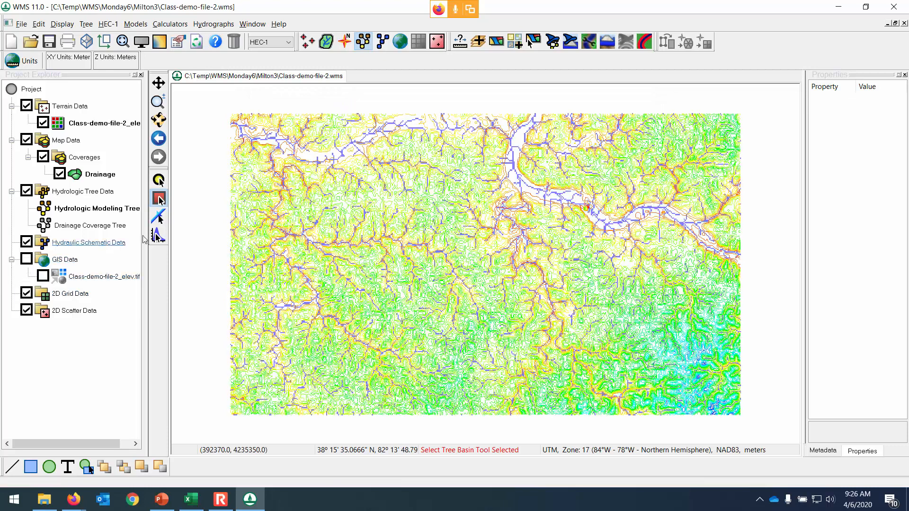
Step: Examine the coarser DEM's stream network around the Mud River confluence in the west, comparing close and wide views
{"action": "scroll", "coordinate": [300, 246], "scroll_direction": "up", "scroll_amount": 1}
{"action": "scroll", "coordinate": [300, 246], "scroll_direction": "up", "scroll_amount": 2}
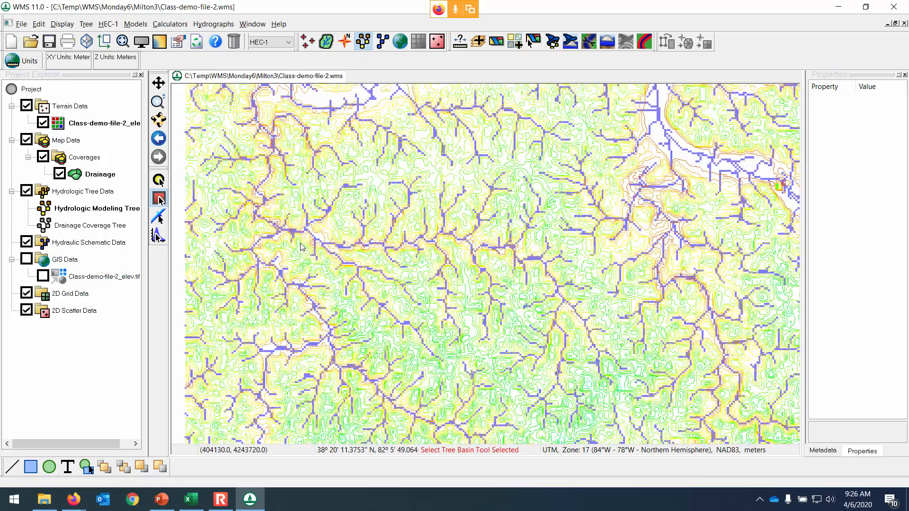
{"action": "scroll", "coordinate": [261, 230], "scroll_direction": "up", "scroll_amount": 3}
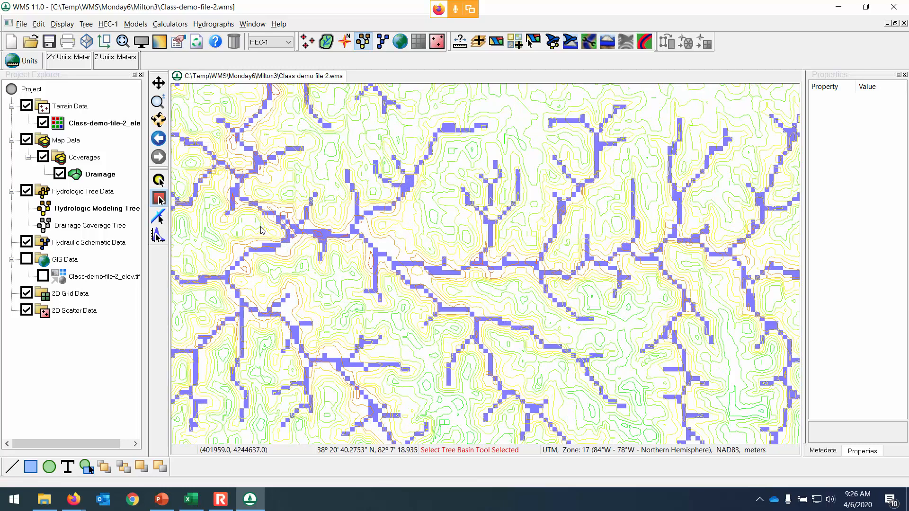
{"action": "scroll", "coordinate": [267, 243], "scroll_direction": "up", "scroll_amount": 1}
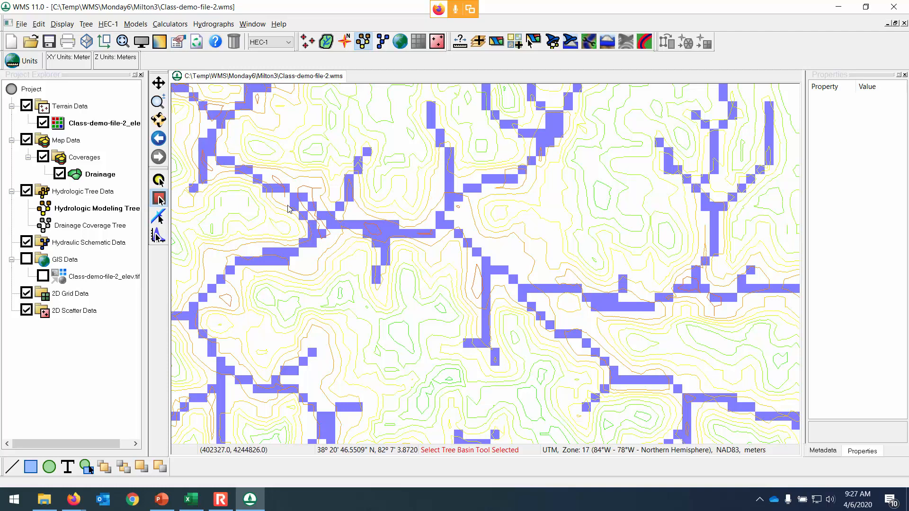
{"action": "scroll", "coordinate": [289, 208], "scroll_direction": "down", "scroll_amount": 5}
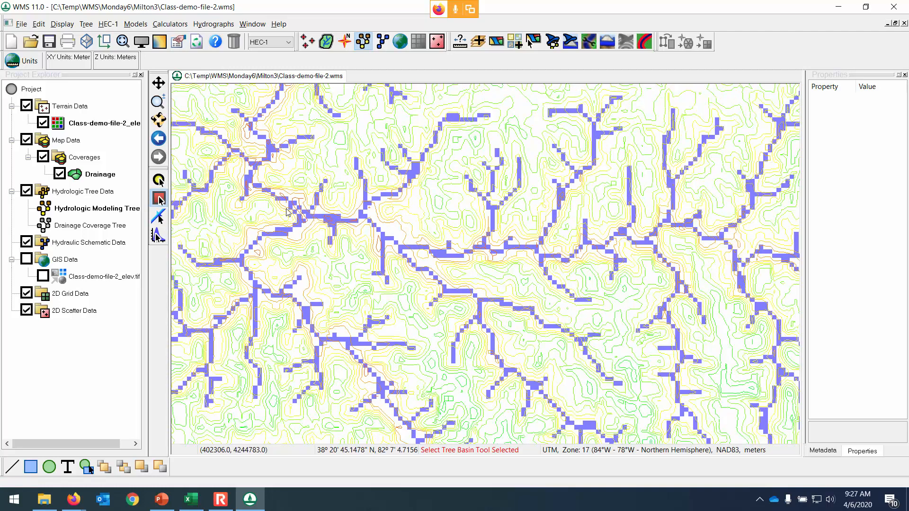
{"action": "scroll", "coordinate": [287, 212], "scroll_direction": "up", "scroll_amount": 4}
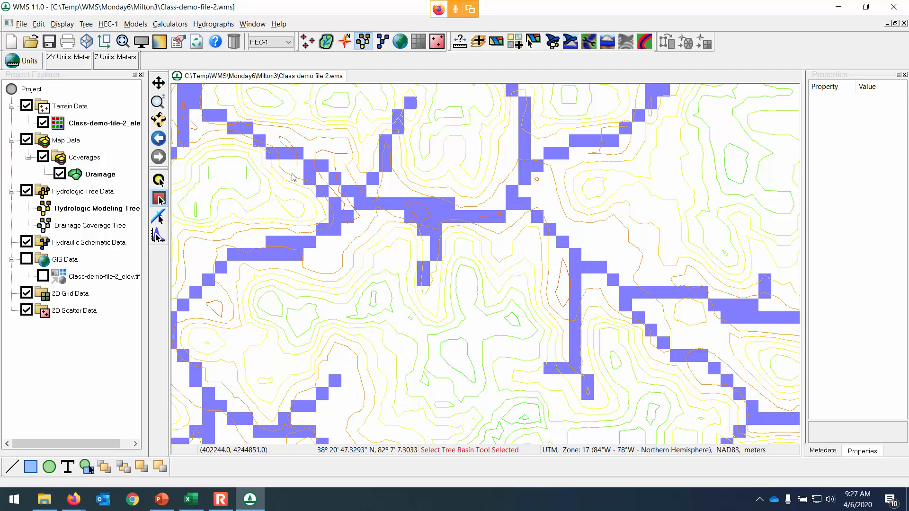
{"action": "scroll", "coordinate": [406, 258], "scroll_direction": "down", "scroll_amount": 3}
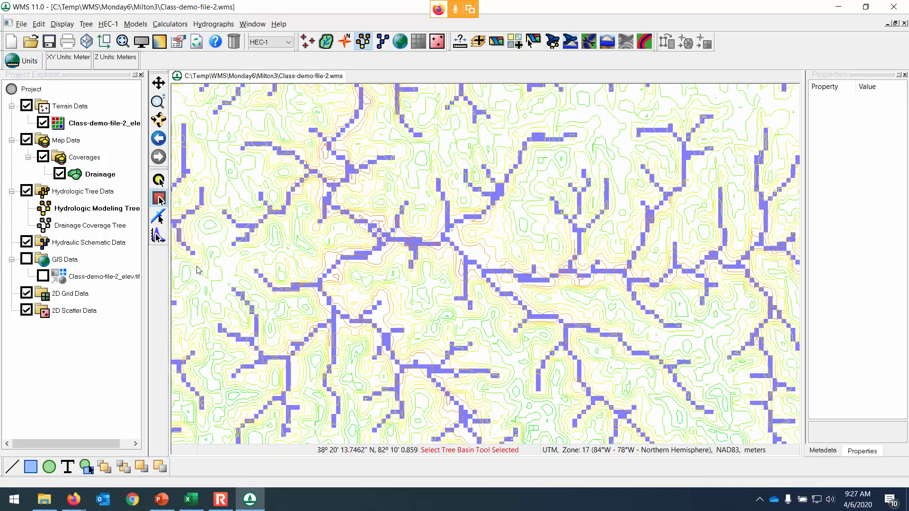
{"action": "scroll", "coordinate": [192, 268], "scroll_direction": "up", "scroll_amount": 1}
{"action": "scroll", "coordinate": [419, 265], "scroll_direction": "up", "scroll_amount": 2}
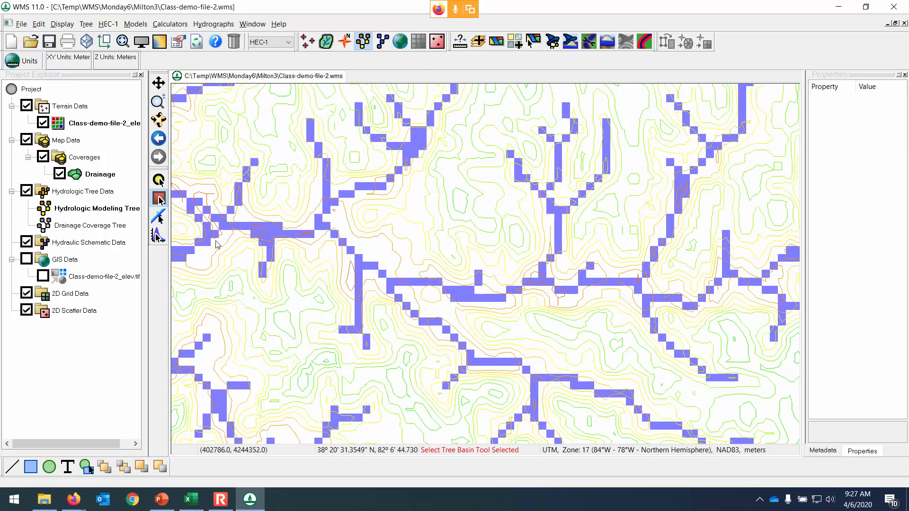
{"action": "scroll", "coordinate": [219, 244], "scroll_direction": "up", "scroll_amount": 2}
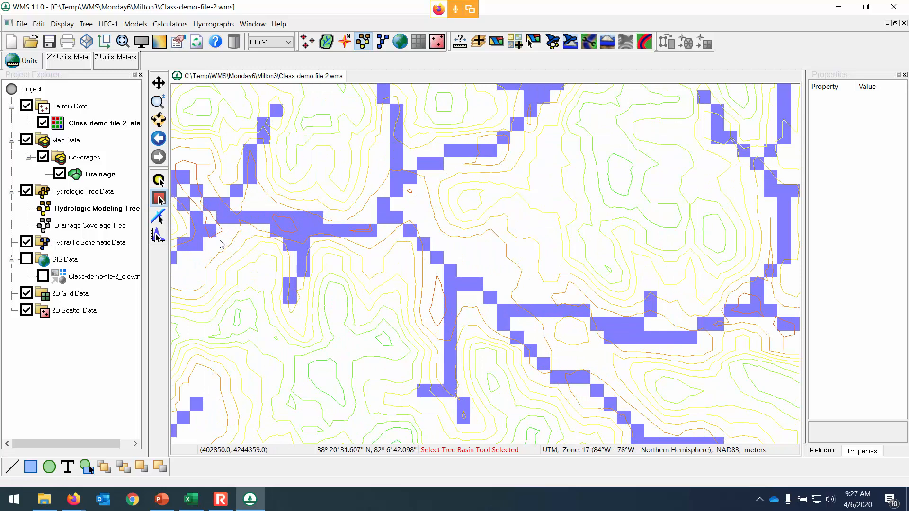
{"action": "scroll", "coordinate": [223, 244], "scroll_direction": "down", "scroll_amount": 1}
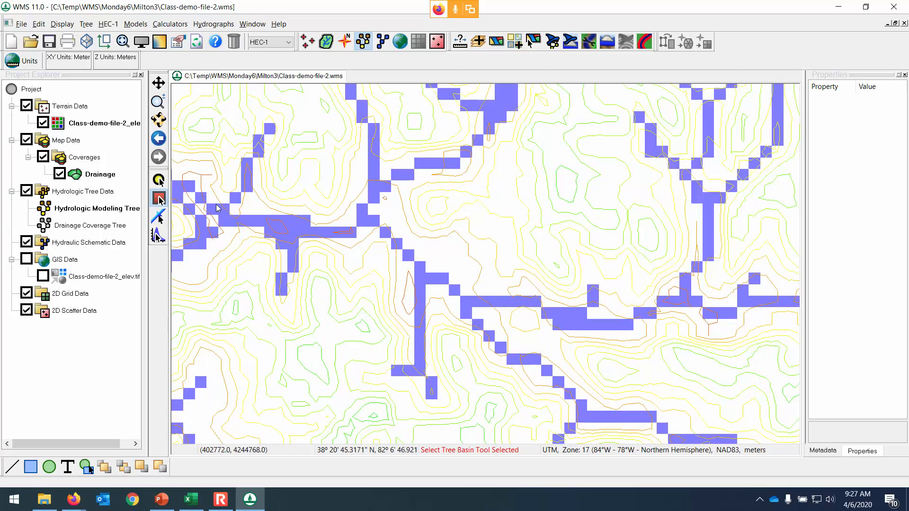
{"action": "scroll", "coordinate": [265, 236], "scroll_direction": "down", "scroll_amount": 3}
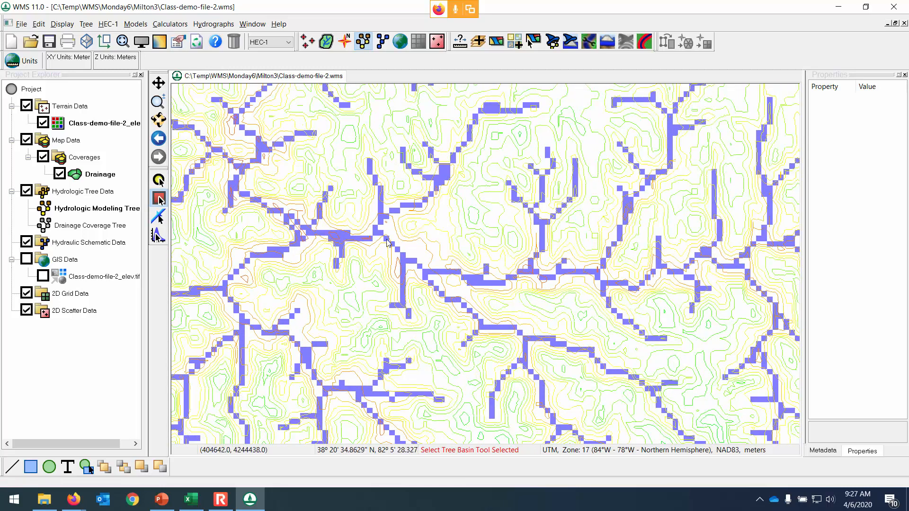
{"action": "scroll", "coordinate": [397, 250], "scroll_direction": "down", "scroll_amount": 3}
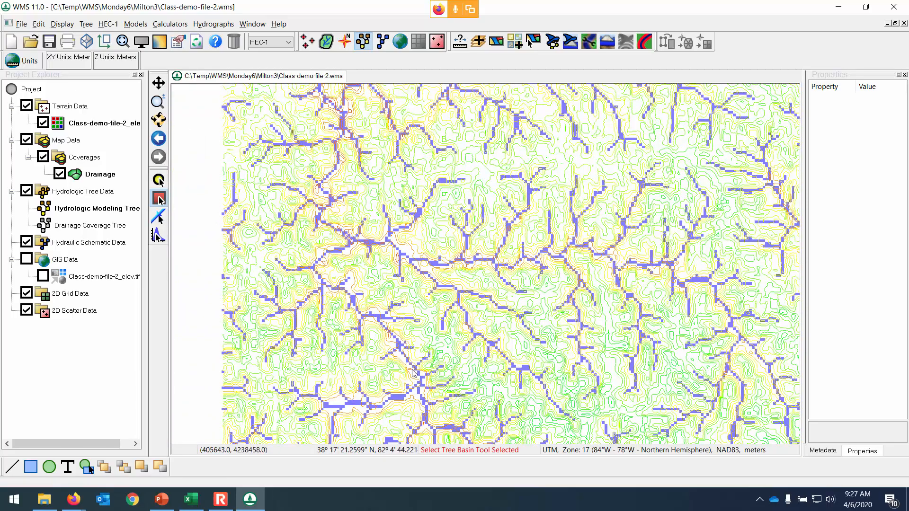
Step: Create an outlet point on the East Fork stream cells just east of its confluence with the Mud River
{"action": "scroll", "coordinate": [388, 255], "scroll_direction": "up", "scroll_amount": 5}
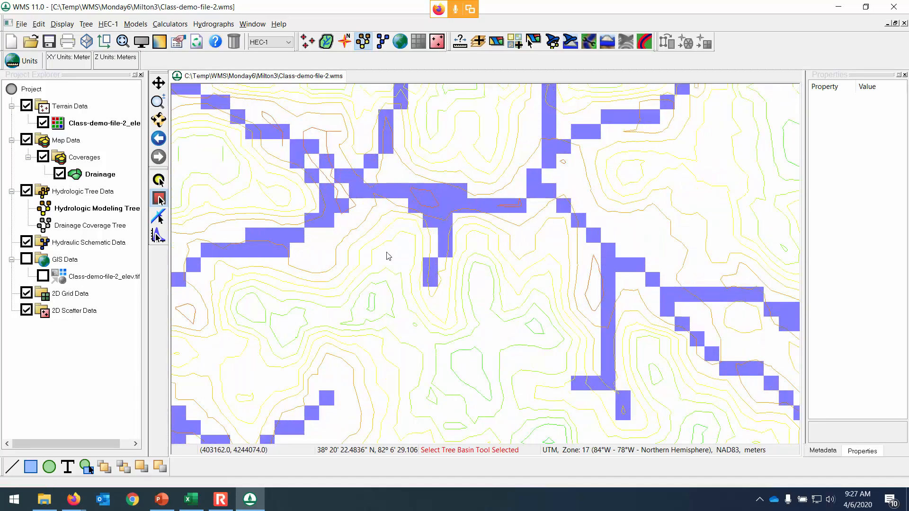
{"action": "scroll", "coordinate": [388, 255], "scroll_direction": "down", "scroll_amount": 2}
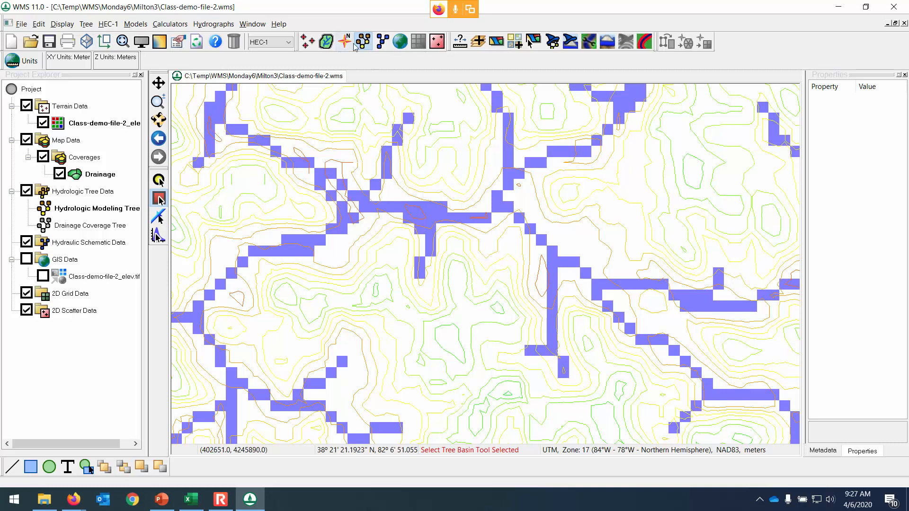
{"action": "left_click", "coordinate": [553, 43]}
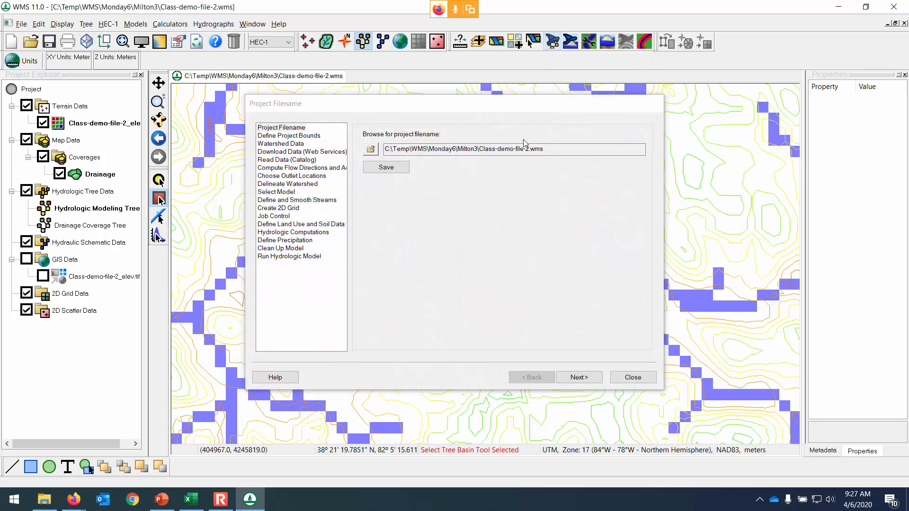
{"action": "left_click", "coordinate": [294, 176]}
{"action": "left_click_drag", "start_coordinate": [431, 110], "coordinate": [735, 97]}
{"action": "left_click", "coordinate": [744, 126]}
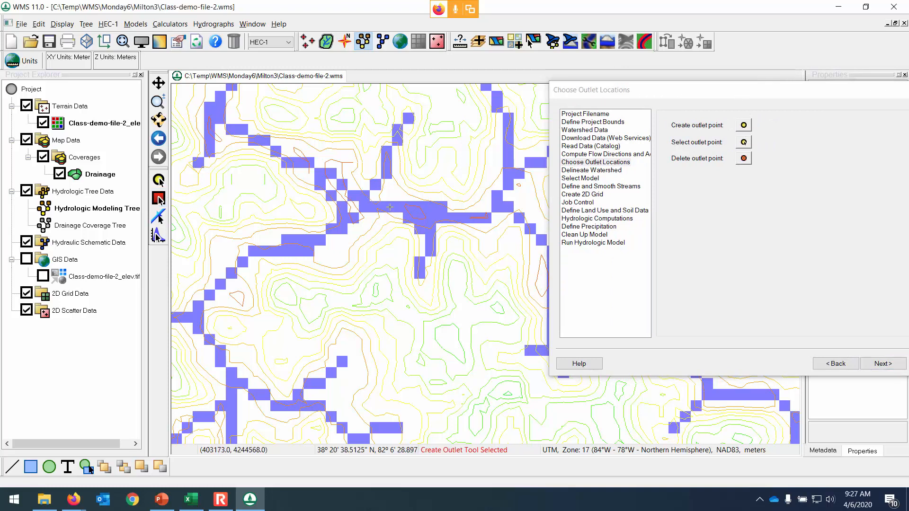
{"action": "left_click", "coordinate": [388, 209]}
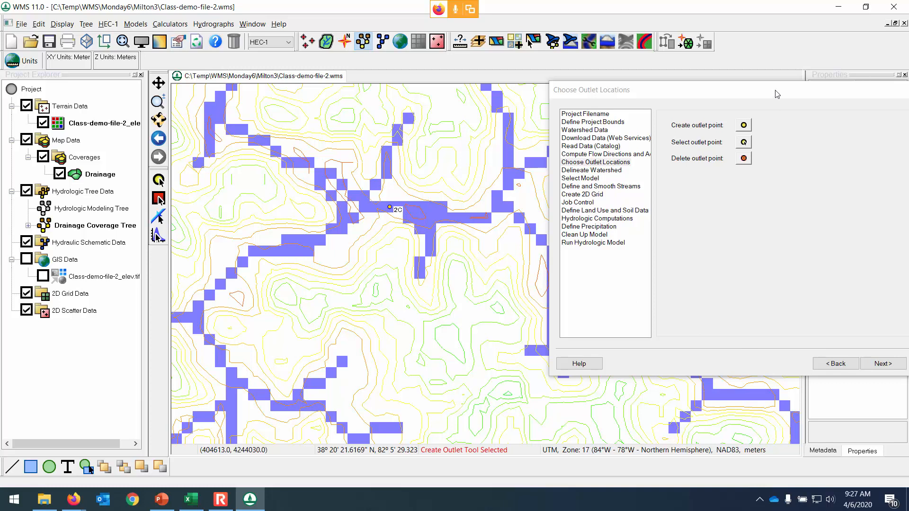
Step: Delineate the watershed from the new outlet with the 100-acre stream threshold and close the wizard
{"action": "left_click_drag", "start_coordinate": [777, 93], "coordinate": [554, 94]}
{"action": "left_click", "coordinate": [659, 360]}
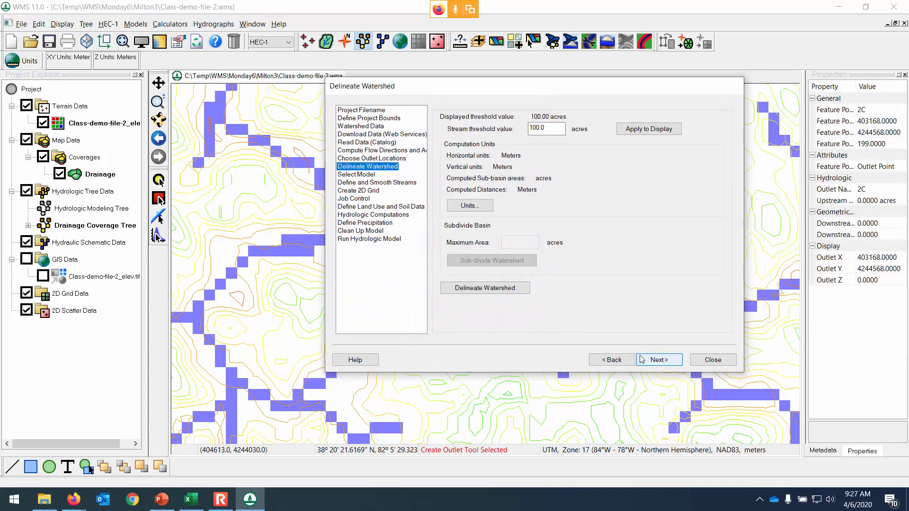
{"action": "left_click", "coordinate": [484, 289]}
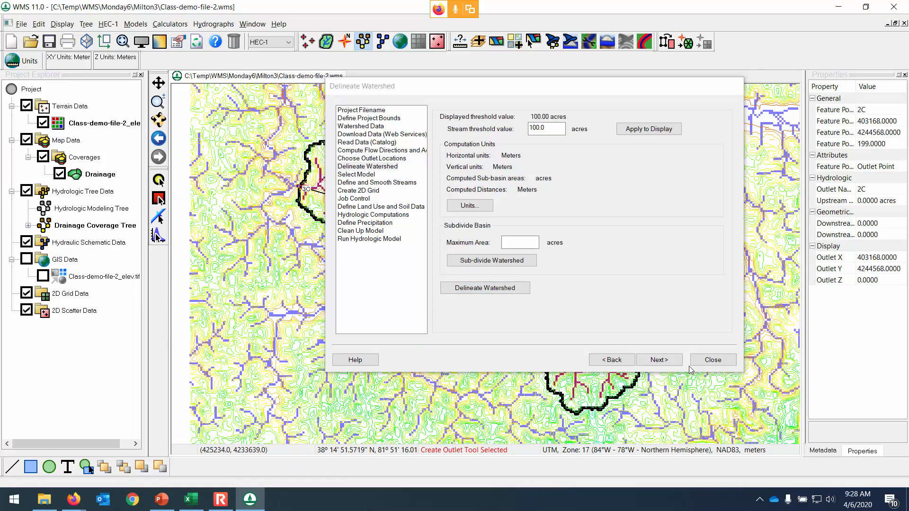
{"action": "left_click", "coordinate": [724, 361]}
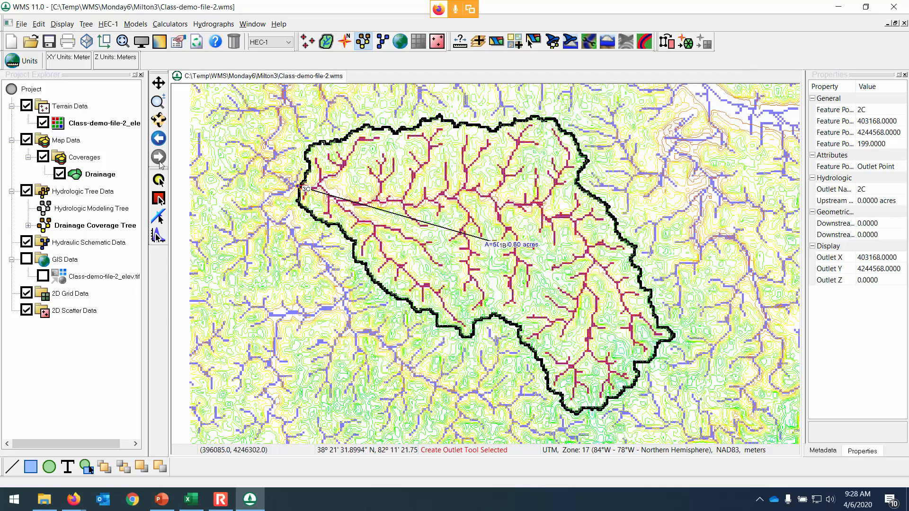
Step: Hide the terrain data and move the basin 1B icon up, clear of the basin's area label
{"action": "left_click", "coordinate": [159, 199]}
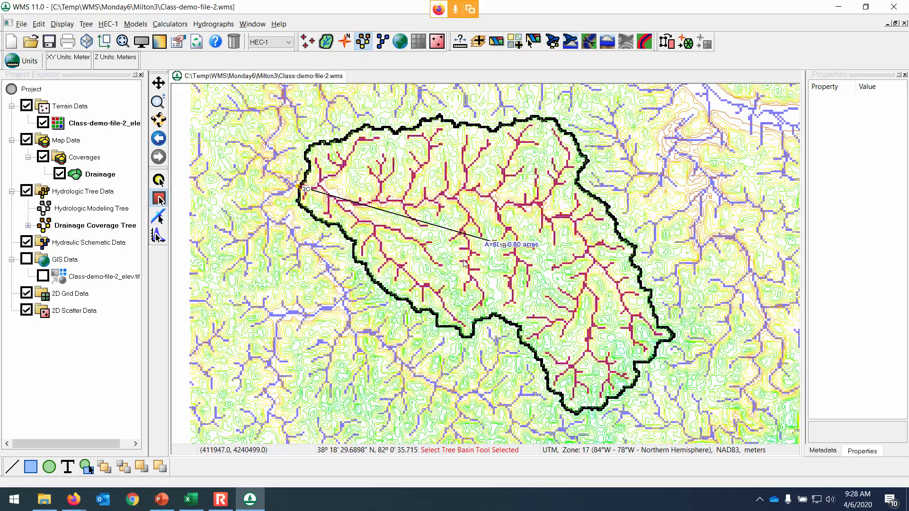
{"action": "left_click", "coordinate": [502, 247]}
{"action": "left_click", "coordinate": [503, 225]}
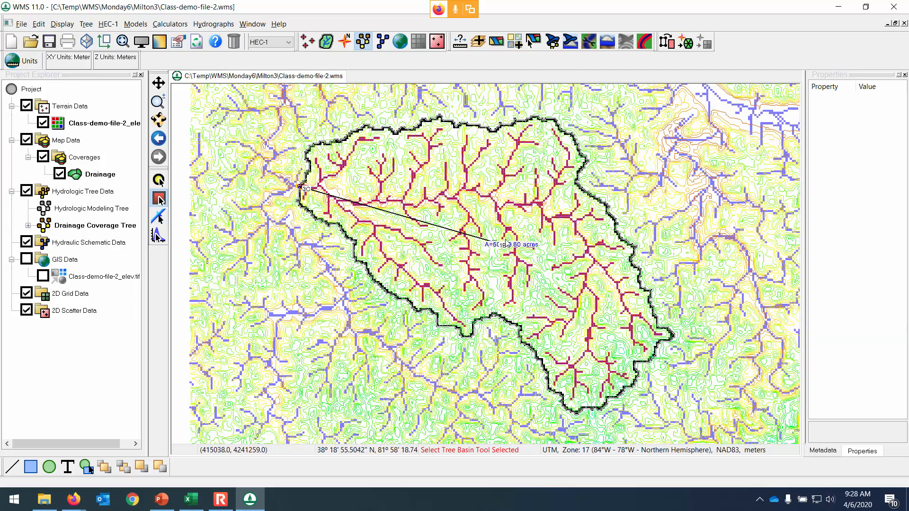
{"action": "left_click", "coordinate": [507, 247]}
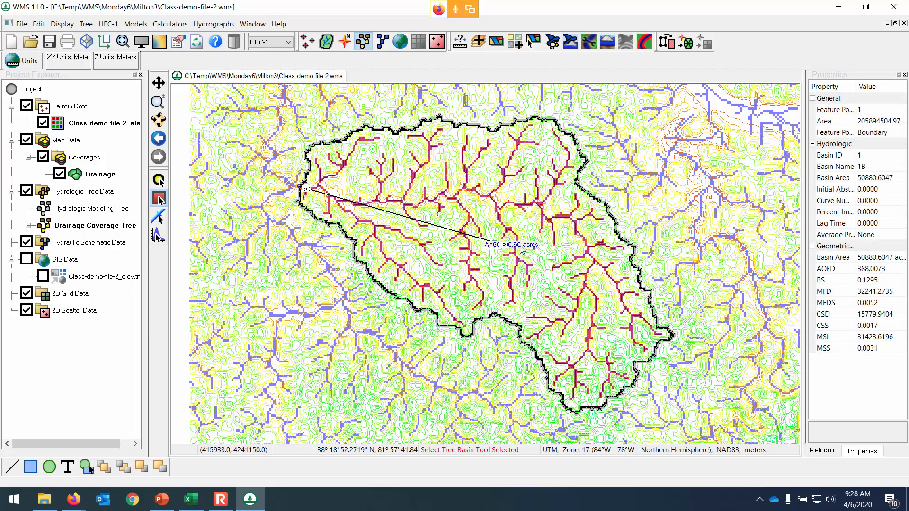
{"action": "left_click", "coordinate": [505, 250]}
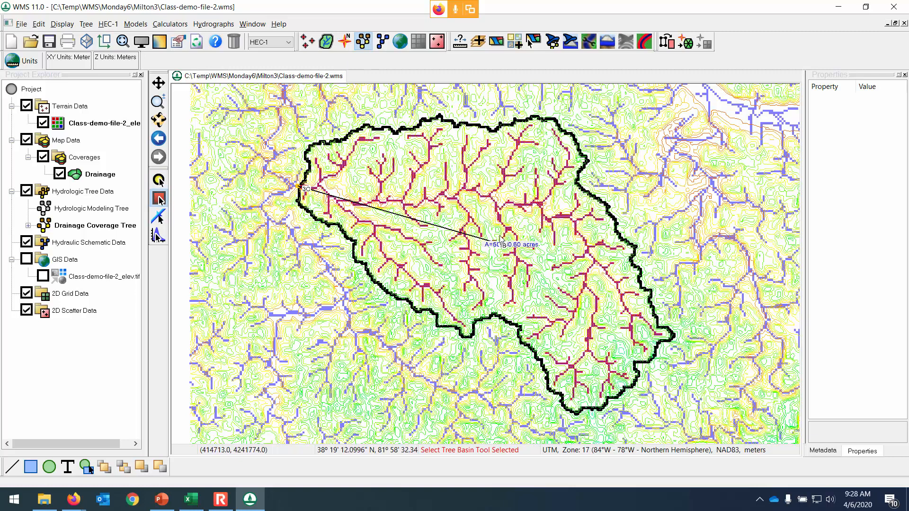
{"action": "left_click", "coordinate": [508, 248]}
{"action": "left_click", "coordinate": [506, 248]}
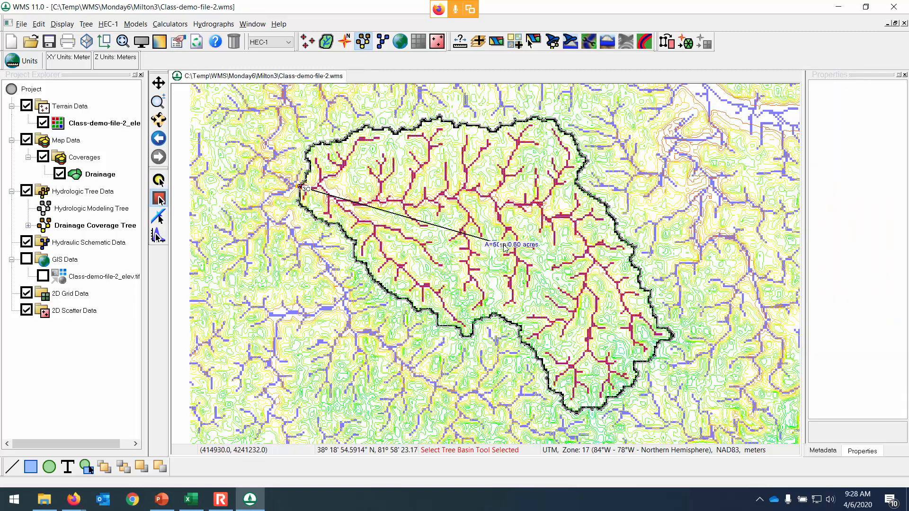
{"action": "left_click", "coordinate": [26, 105]}
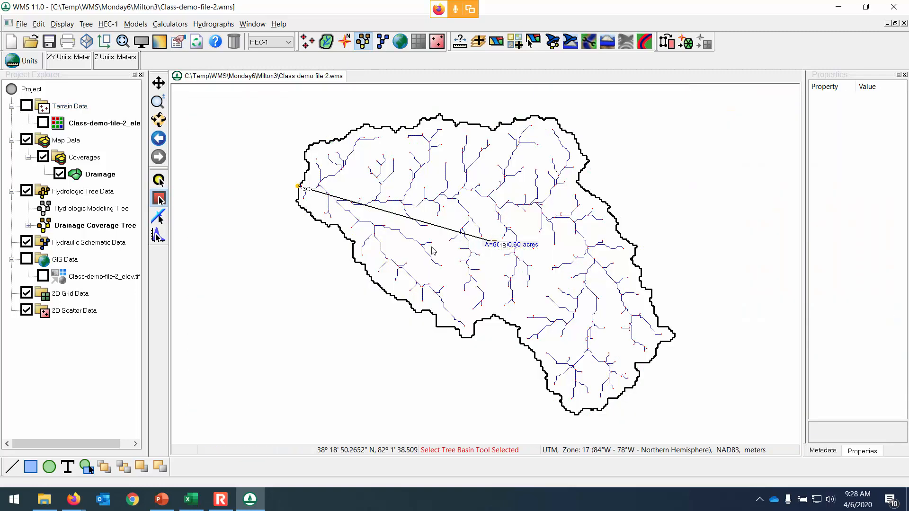
{"action": "left_click_drag", "start_coordinate": [496, 244], "coordinate": [492, 227]}
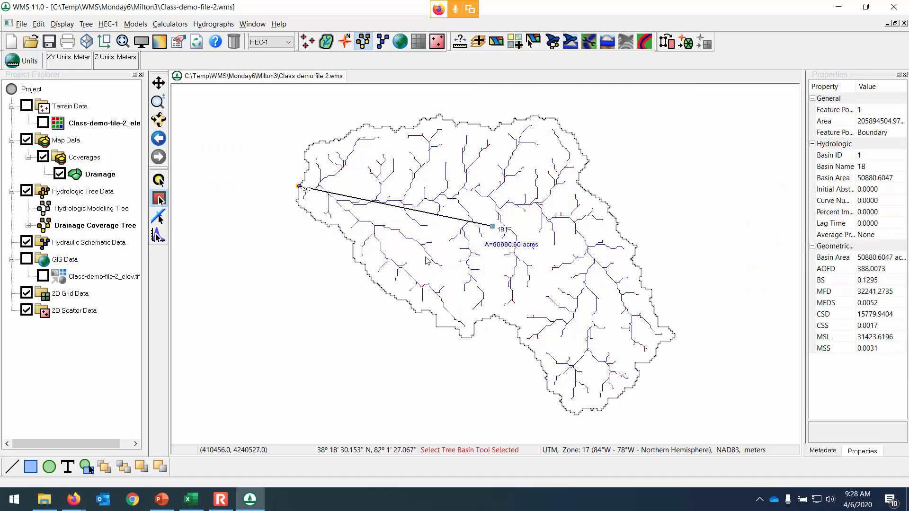
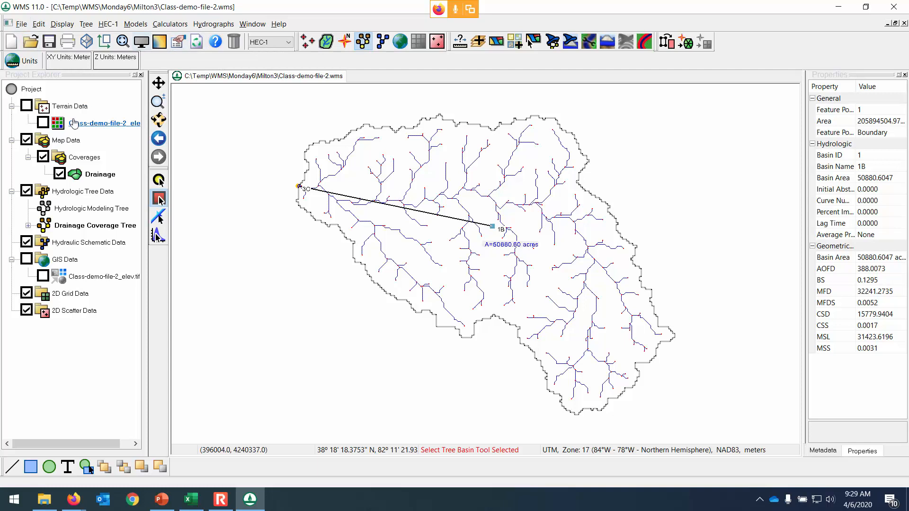
Step: Redisplay the DEM and trim it with an interactively entered polygon that loosely encloses the whole delineated watershed
{"action": "left_click", "coordinate": [43, 122]}
{"action": "left_click", "coordinate": [43, 122]}
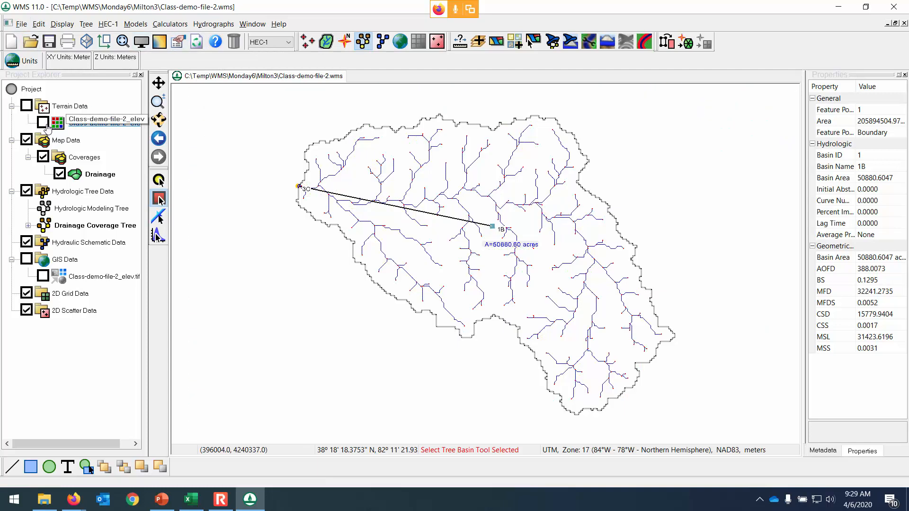
{"action": "left_click", "coordinate": [44, 124]}
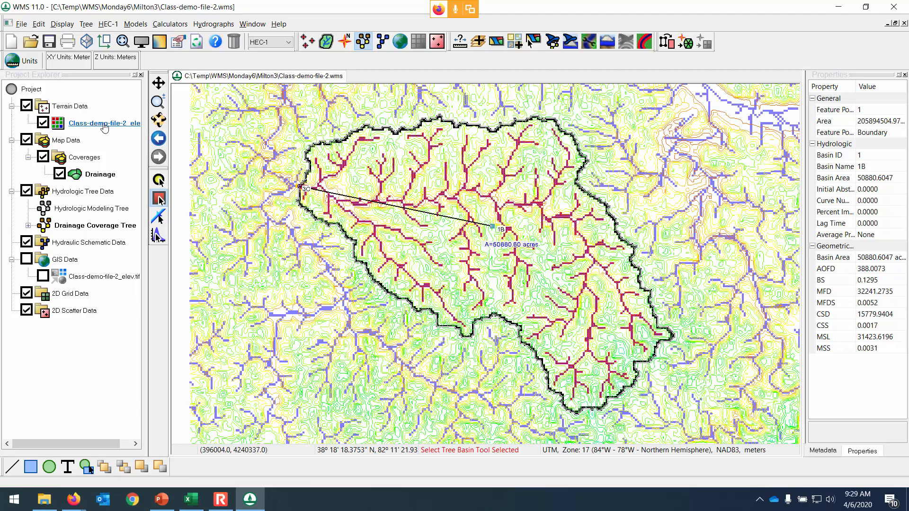
{"action": "right_click", "coordinate": [105, 126]}
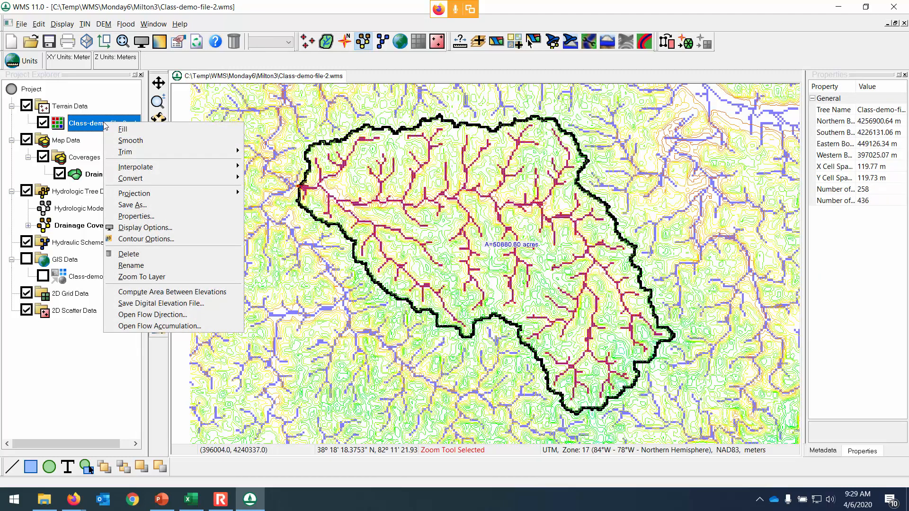
{"action": "mouse_move", "coordinate": [147, 153]}
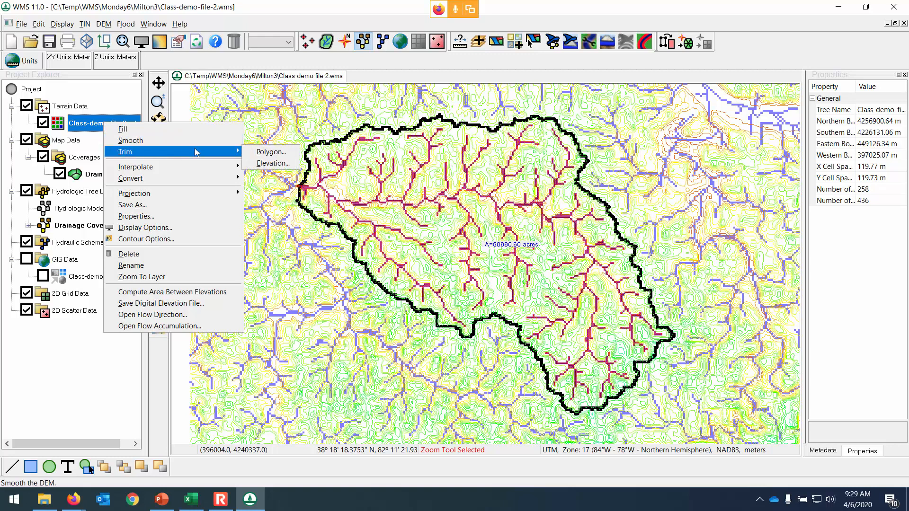
{"action": "left_click", "coordinate": [267, 153]}
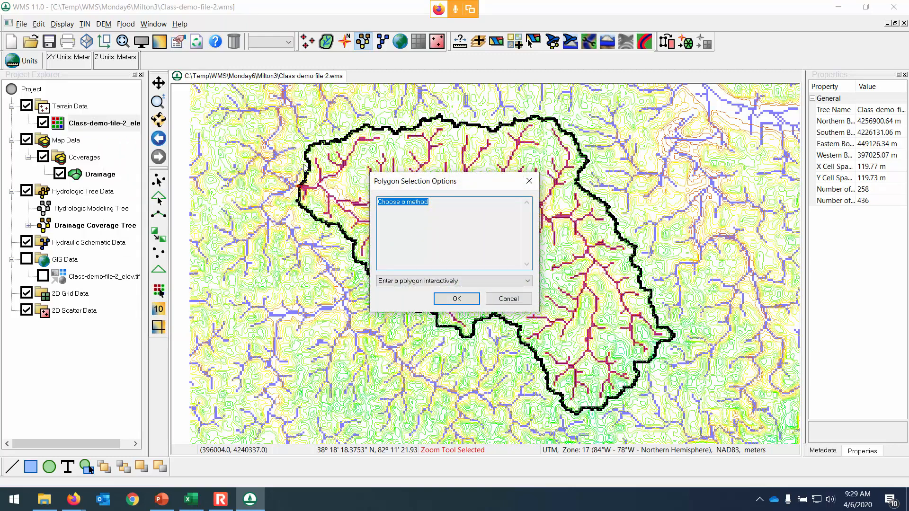
{"action": "left_click", "coordinate": [453, 298]}
{"action": "left_click", "coordinate": [271, 228]}
{"action": "left_click", "coordinate": [355, 326]}
{"action": "left_click", "coordinate": [497, 405]}
{"action": "left_click", "coordinate": [597, 437]}
{"action": "left_click", "coordinate": [656, 412]}
{"action": "left_click", "coordinate": [678, 402]}
{"action": "left_click", "coordinate": [729, 303]}
{"action": "left_click", "coordinate": [645, 223]}
{"action": "left_click", "coordinate": [611, 128]}
{"action": "left_click", "coordinate": [513, 91]}
{"action": "left_click", "coordinate": [389, 98]}
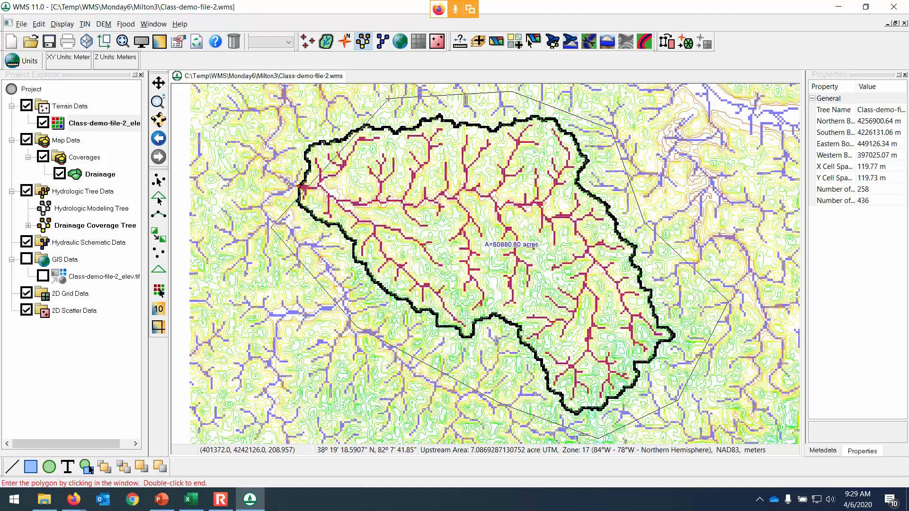
{"action": "double_click", "coordinate": [290, 125]}
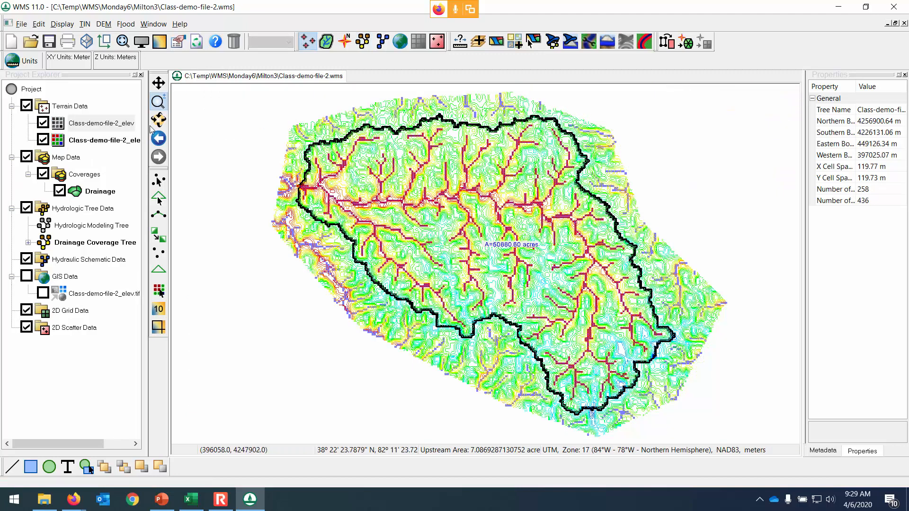
Step: Compare the original and trimmed DEMs, leaving the original hidden and the trimmed one displayed and active
{"action": "left_click", "coordinate": [45, 141]}
{"action": "left_click", "coordinate": [43, 122]}
{"action": "left_click", "coordinate": [76, 123]}
{"action": "left_click", "coordinate": [43, 123]}
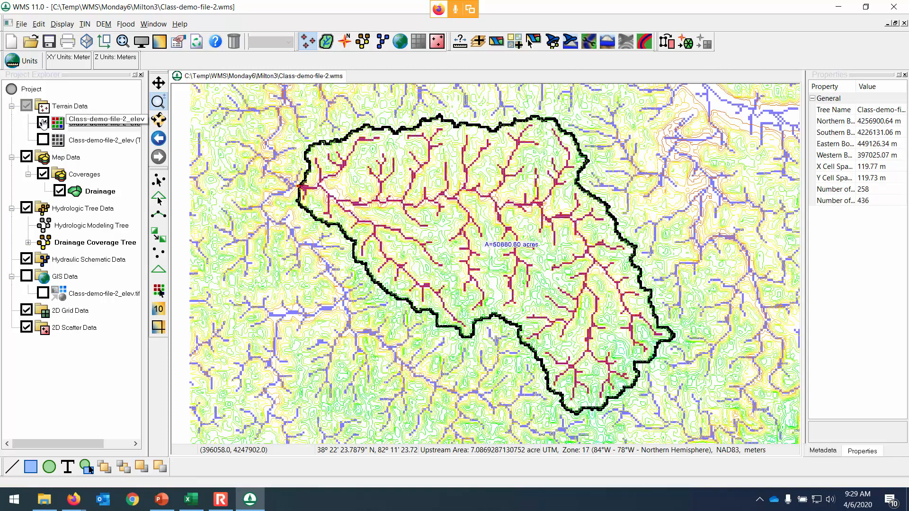
{"action": "left_click", "coordinate": [43, 123]}
{"action": "left_click", "coordinate": [43, 140]}
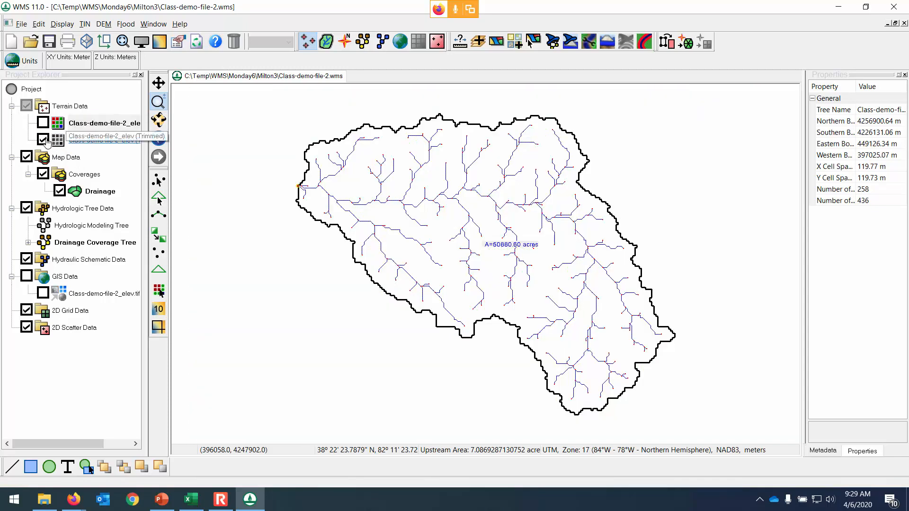
{"action": "left_click", "coordinate": [77, 142]}
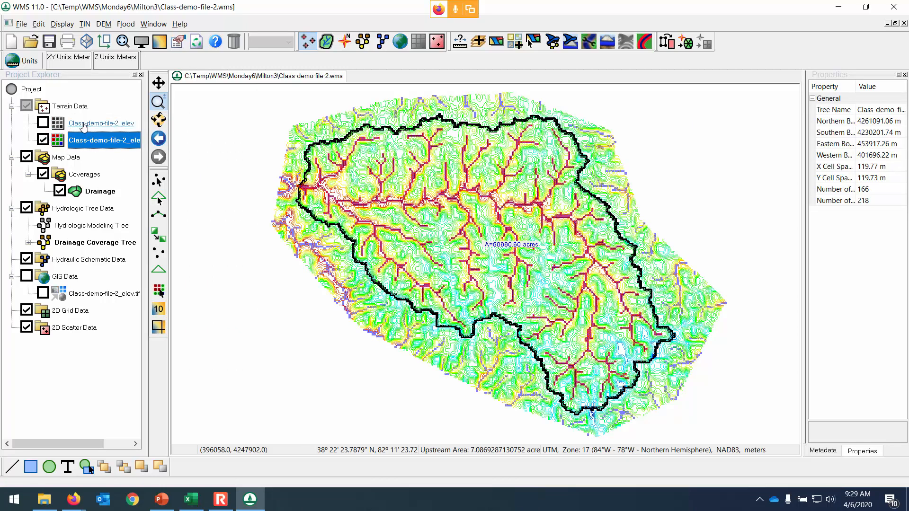
Step: Select the original untrimmed DEM, Class-demo-file-2_elev, and bring up its available operations
{"action": "right_click", "coordinate": [86, 126]}
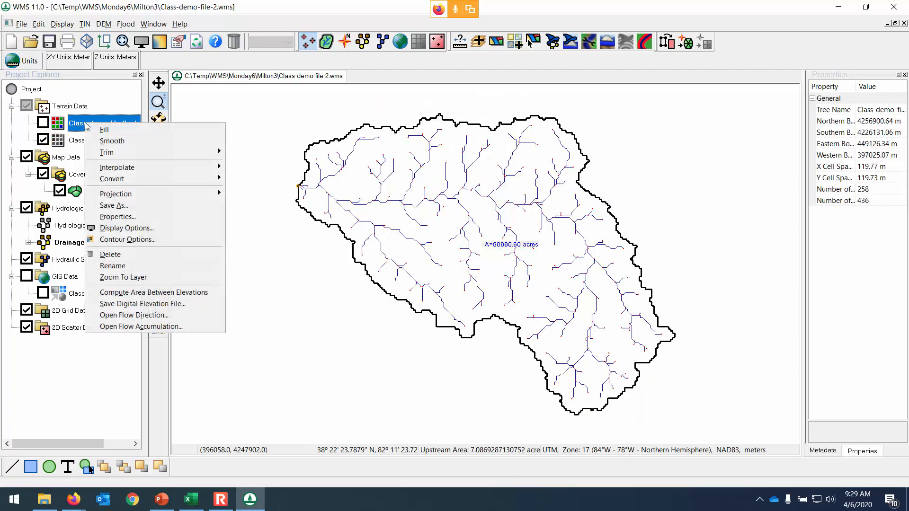
Step: Delete the original, larger Class-demo-file-2 elevation DEM from the terrain data and save the project
{"action": "left_click", "coordinate": [132, 254]}
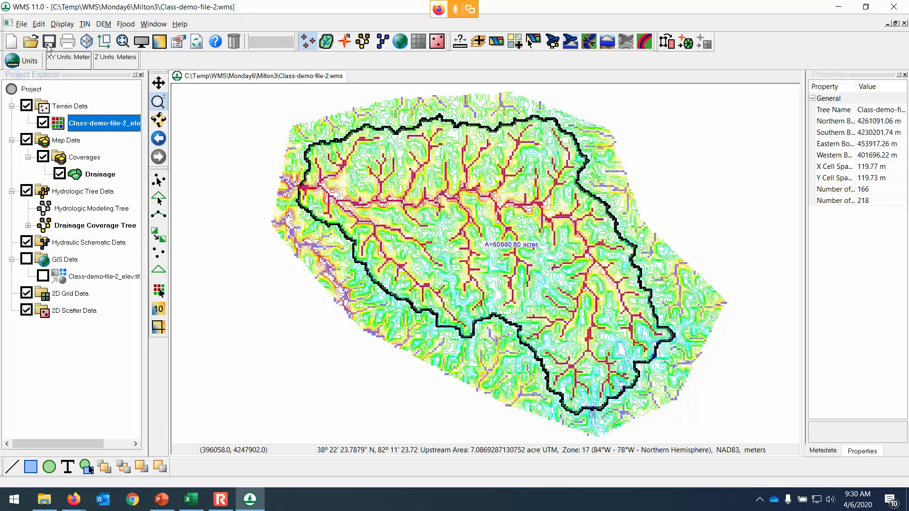
{"action": "left_click", "coordinate": [51, 44]}
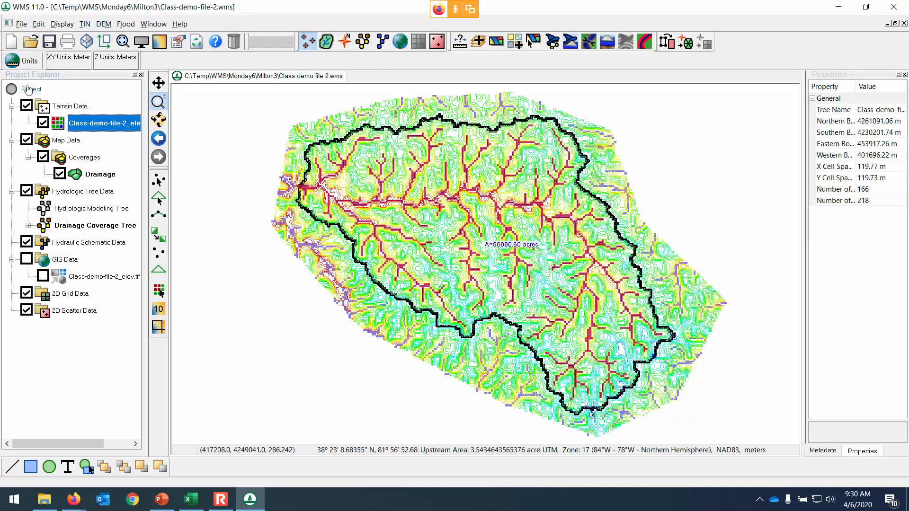
Step: Hide the remaining DEM and set NSS as the hydrologic model in the Hydrologic Modeling module
{"action": "left_click", "coordinate": [43, 123]}
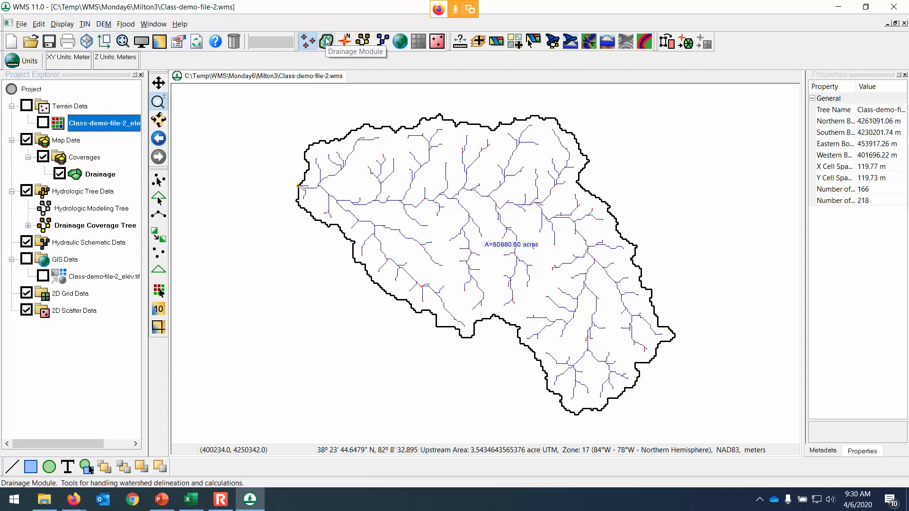
{"action": "left_click", "coordinate": [363, 42]}
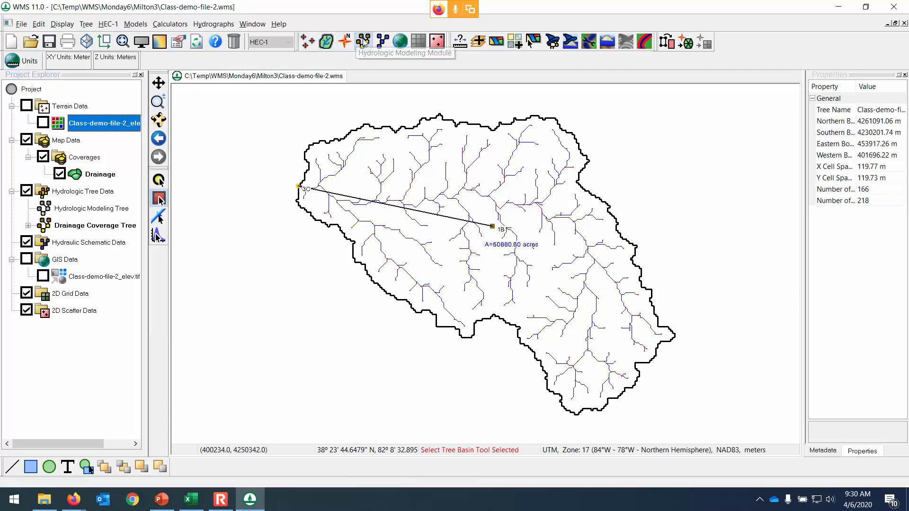
{"action": "left_click", "coordinate": [290, 42]}
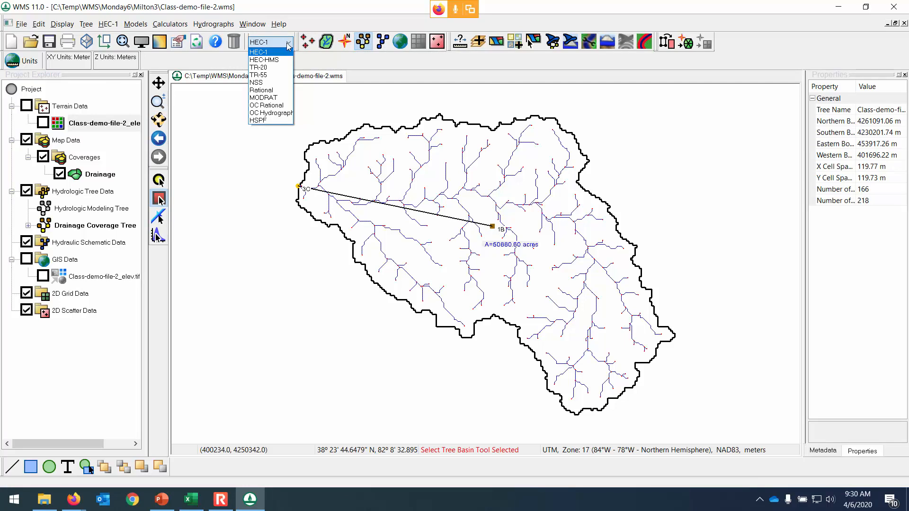
{"action": "left_click", "coordinate": [265, 84]}
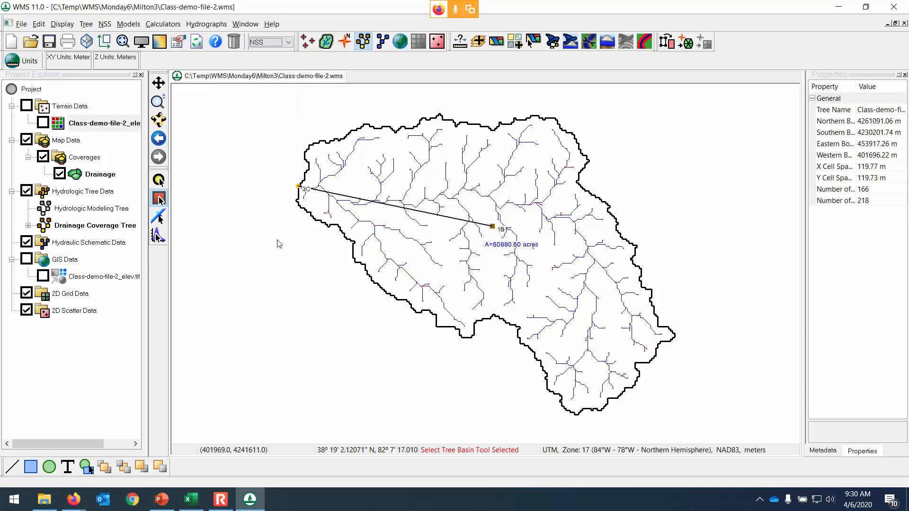
Step: Switch to the PowerPoint lecture deck, view slide 426 on the USGS National Streamflow Statistics Program, and return to WMS
{"action": "left_click", "coordinate": [161, 500]}
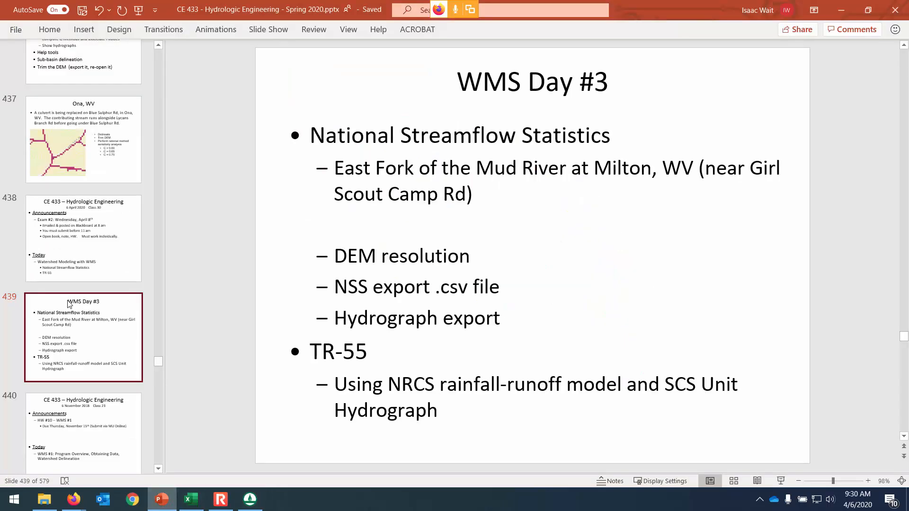
{"action": "scroll", "coordinate": [86, 191], "scroll_direction": "up", "scroll_amount": 6}
{"action": "scroll", "coordinate": [87, 193], "scroll_direction": "up", "scroll_amount": 3}
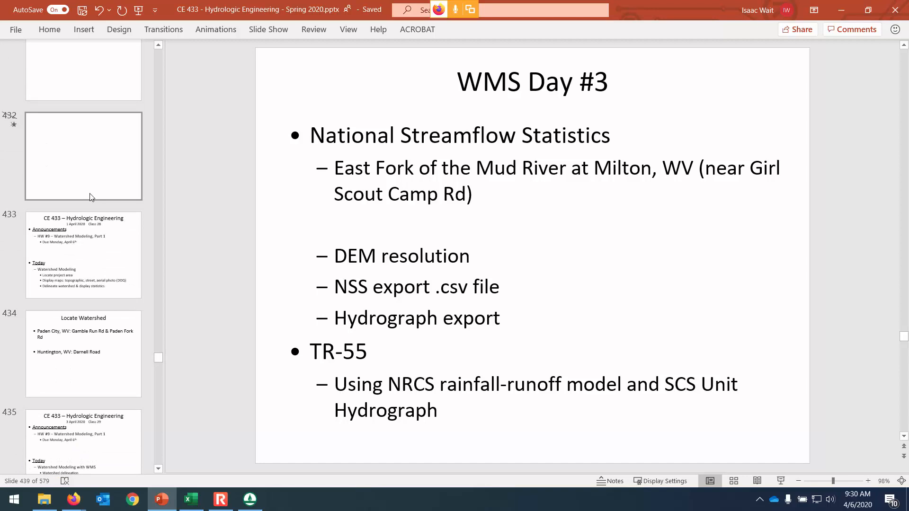
{"action": "scroll", "coordinate": [89, 196], "scroll_direction": "up", "scroll_amount": 8}
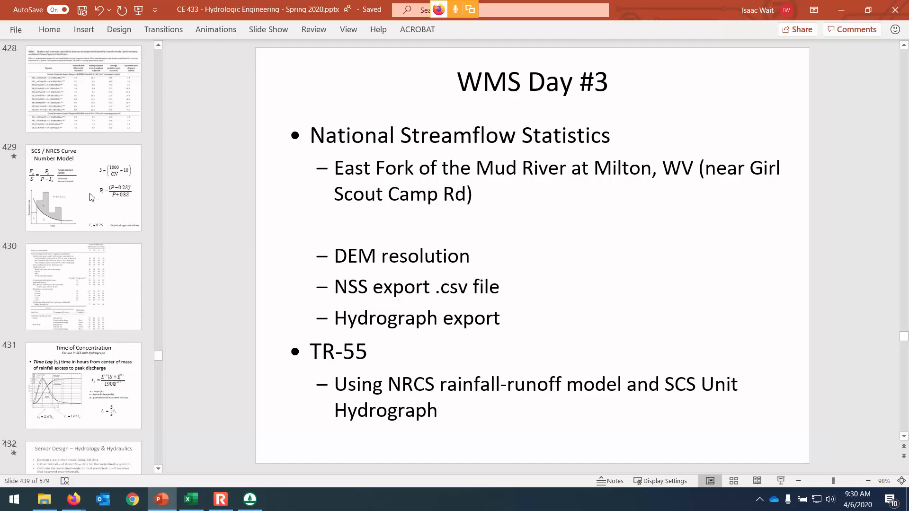
{"action": "left_click", "coordinate": [91, 197]}
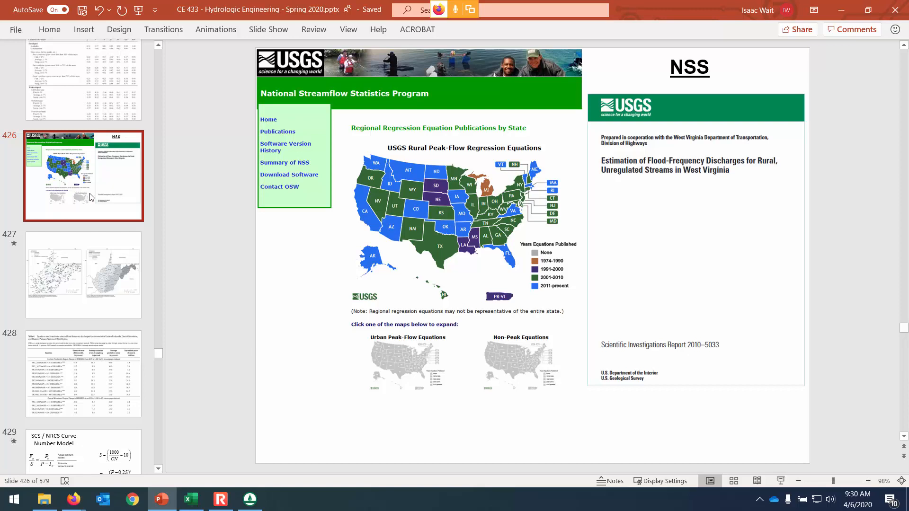
{"action": "left_click", "coordinate": [250, 500]}
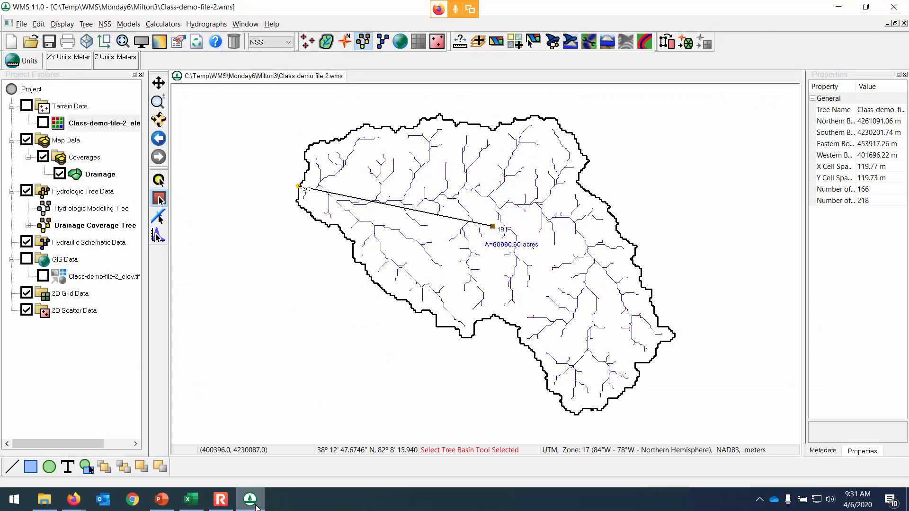
Step: Keep NSS as the active model and run its simulation to open the National Streamflow Statistics Method dialog for basin 1B
{"action": "left_click", "coordinate": [290, 43]}
{"action": "left_click", "coordinate": [279, 84]}
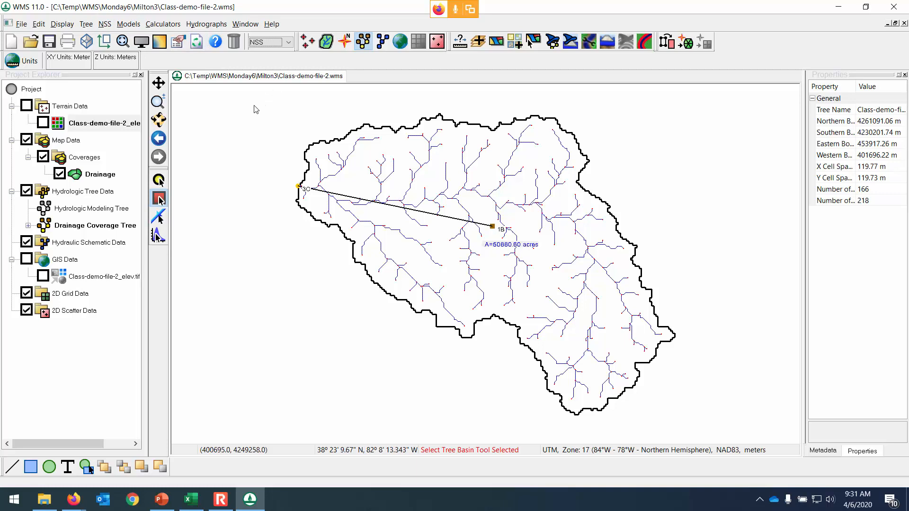
{"action": "double_click", "coordinate": [492, 228]}
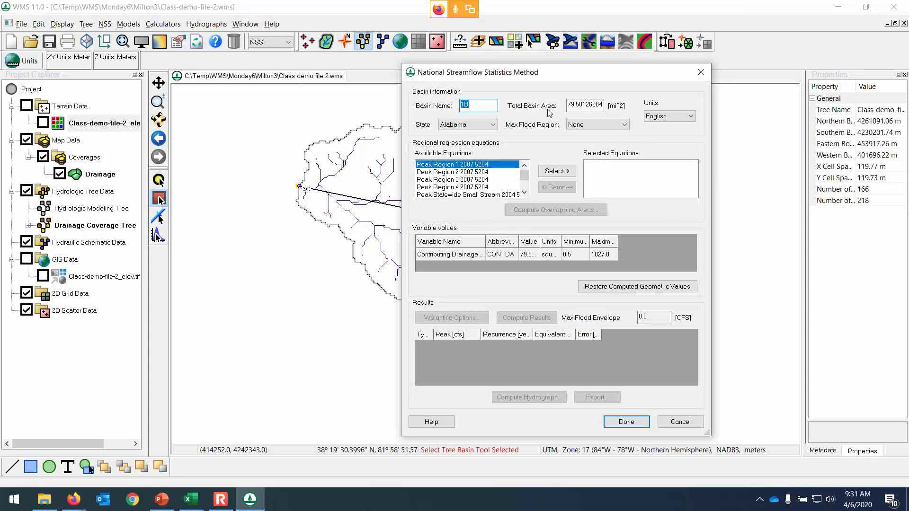
{"action": "left_click", "coordinate": [669, 426]}
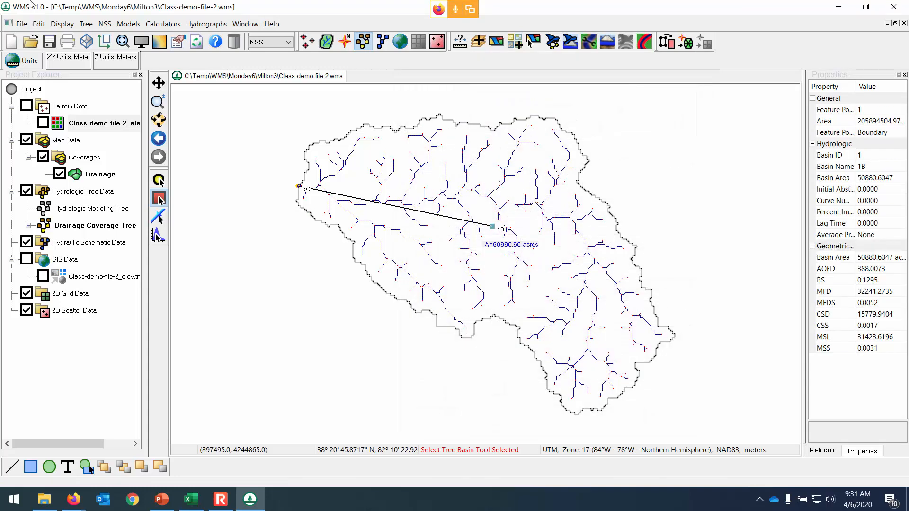
{"action": "left_click", "coordinate": [106, 24]}
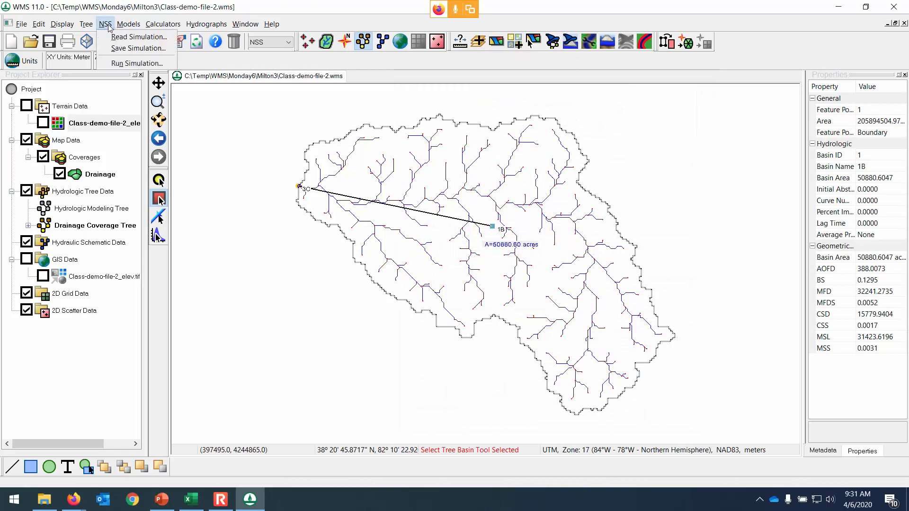
{"action": "left_click", "coordinate": [121, 63]}
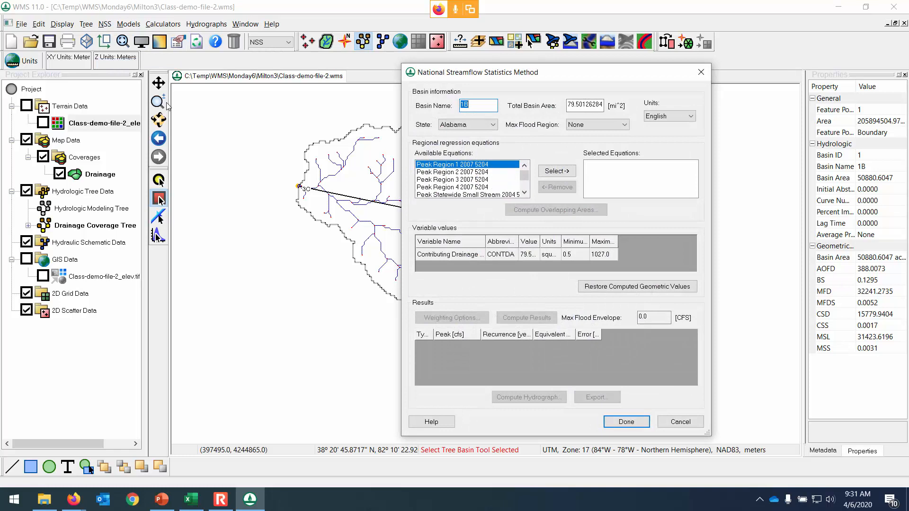
Step: Set the state to West Virginia and highlight the Peak Flow Western Plateaus Region 2010 5033 equation
{"action": "left_click", "coordinate": [488, 127]}
{"action": "left_click_drag", "start_coordinate": [526, 162], "coordinate": [524, 236]}
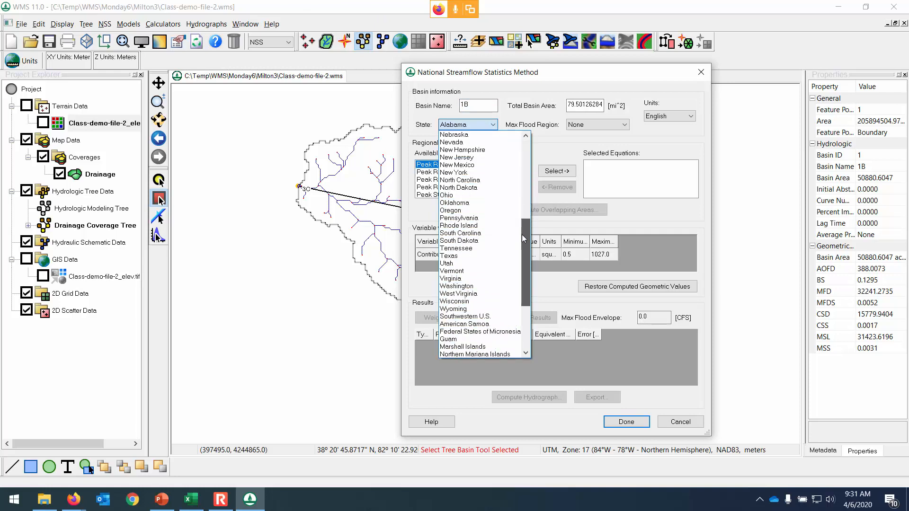
{"action": "left_click", "coordinate": [468, 293]}
{"action": "left_click", "coordinate": [556, 187]}
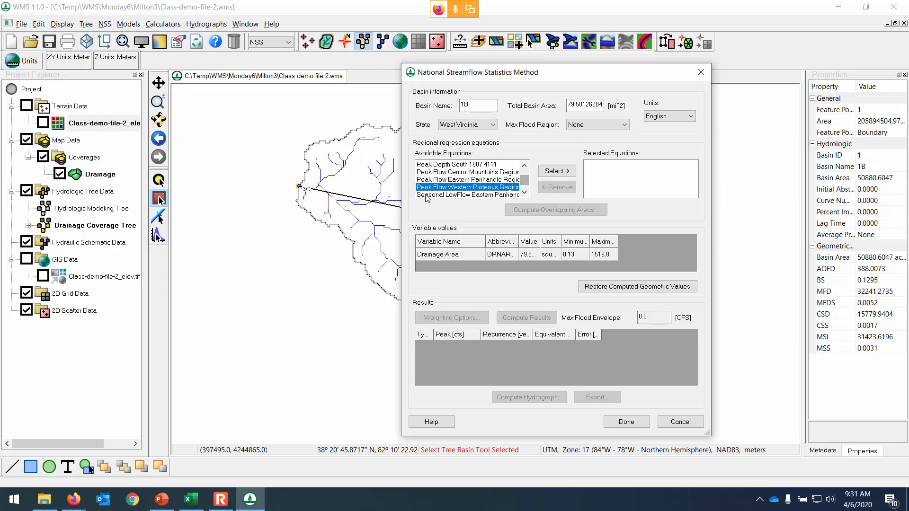
Step: Widen the National Streamflow Statistics Method dialog and look through the available West Virginia regression equations
{"action": "left_click_drag", "start_coordinate": [402, 199], "coordinate": [253, 196]}
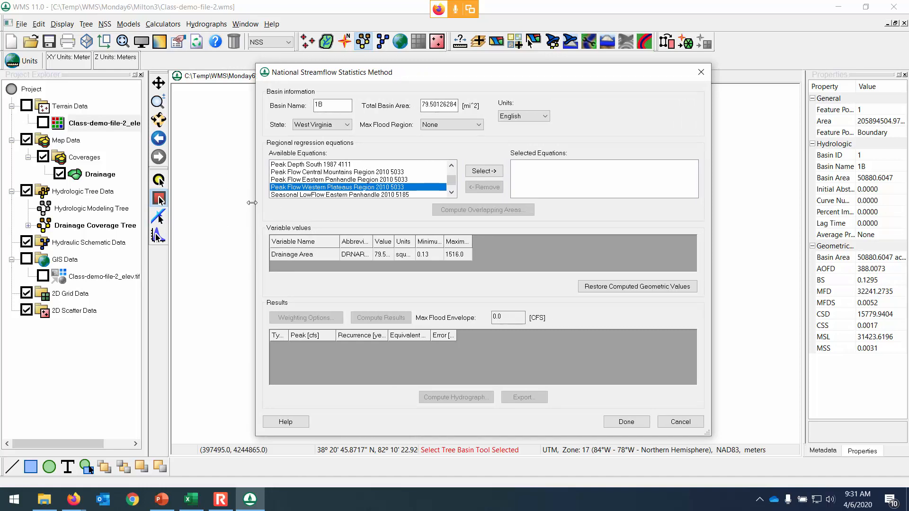
{"action": "mouse_move", "coordinate": [255, 204]}
{"action": "left_mouse_down"}
{"action": "mouse_move", "coordinate": [303, 204]}
{"action": "mouse_move", "coordinate": [249, 203]}
{"action": "left_mouse_up"}
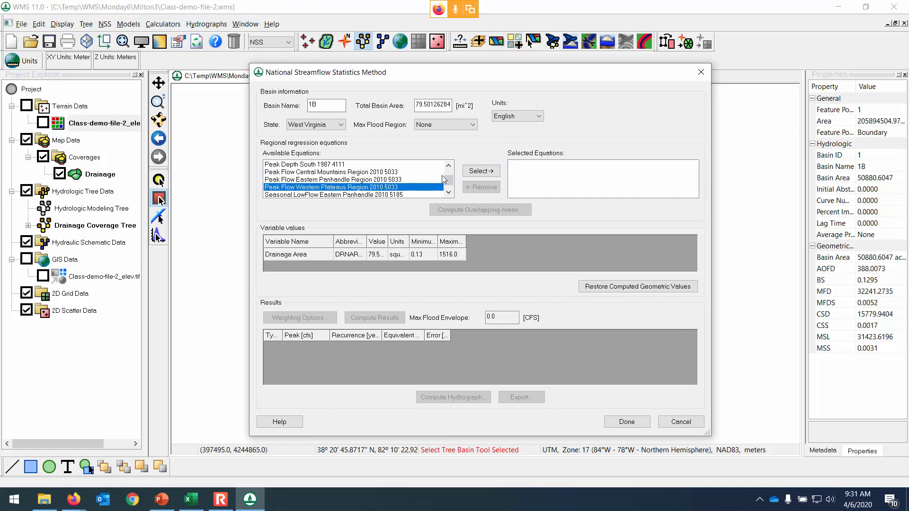
{"action": "left_click_drag", "start_coordinate": [448, 181], "coordinate": [448, 171]}
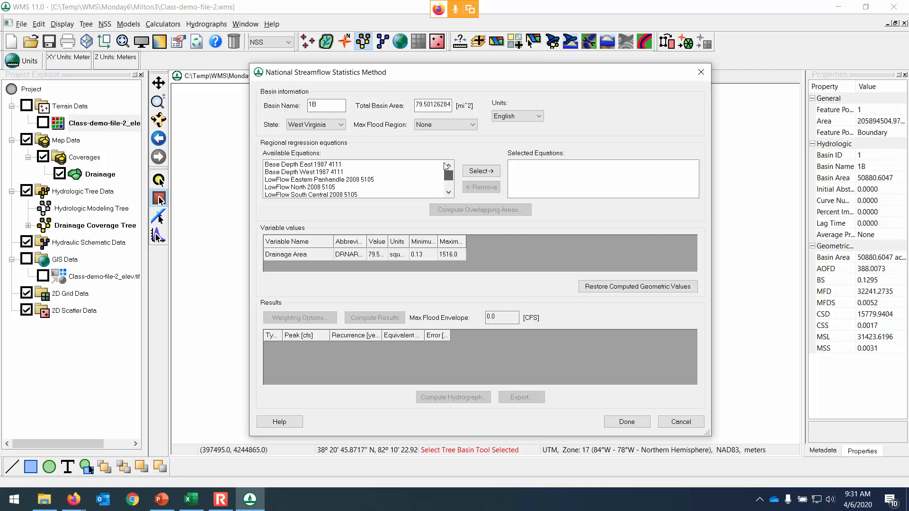
{"action": "left_click", "coordinate": [382, 165]}
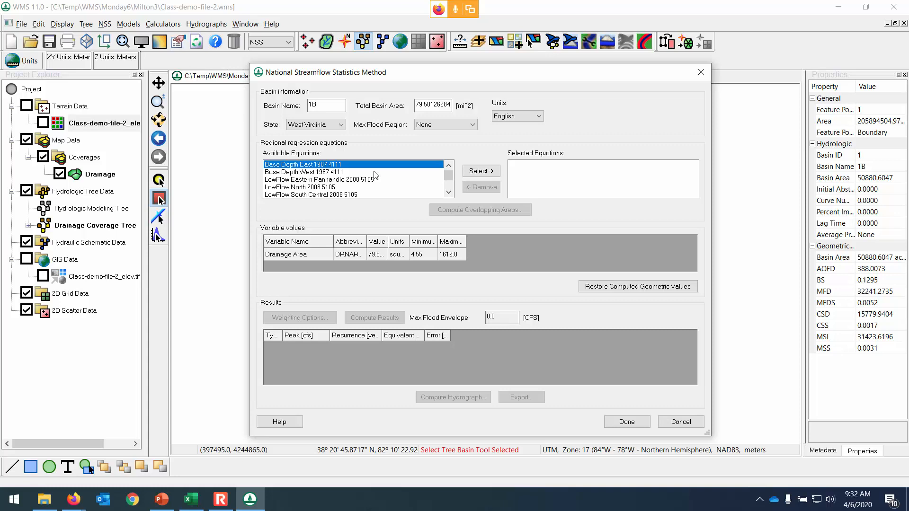
{"action": "left_click_drag", "start_coordinate": [449, 196], "coordinate": [445, 195]}
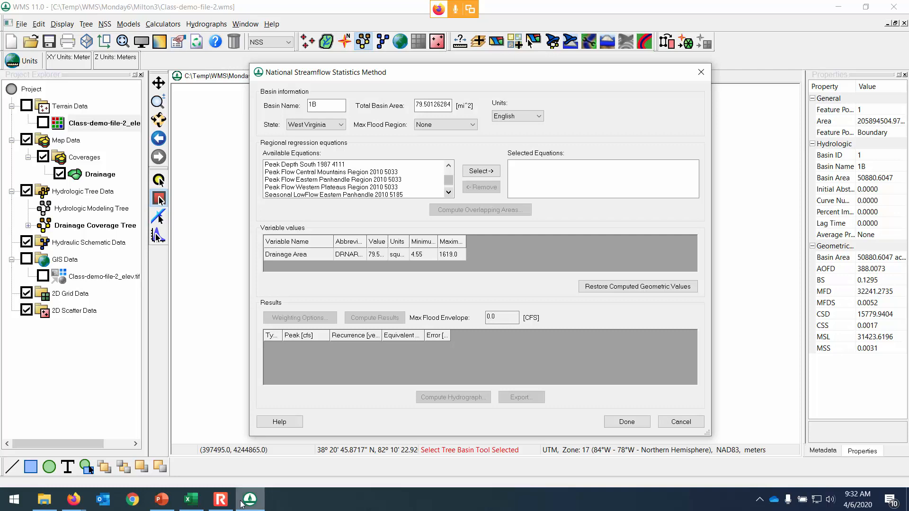
Step: Switch to PowerPoint, check the West Virginia flood region map on slide 427, and return to WMS
{"action": "left_click", "coordinate": [162, 499]}
{"action": "left_click", "coordinate": [38, 298]}
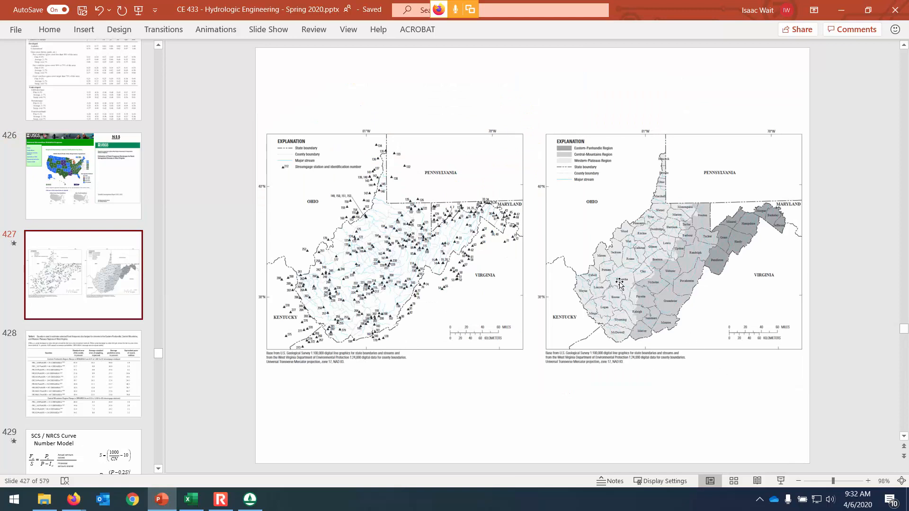
{"action": "key", "text": "ctrl"}
{"action": "key", "text": "ctrl"}
{"action": "left_click", "coordinate": [258, 507]}
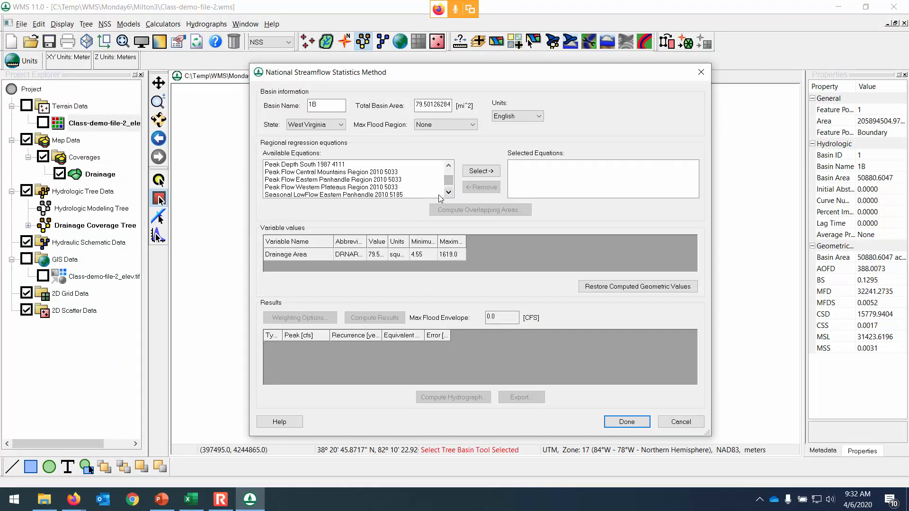
Step: Add Peak Flow Western Plateaus Region 2010 5033 to the selected equations and widen the Value and Units columns
{"action": "left_click", "coordinate": [306, 187]}
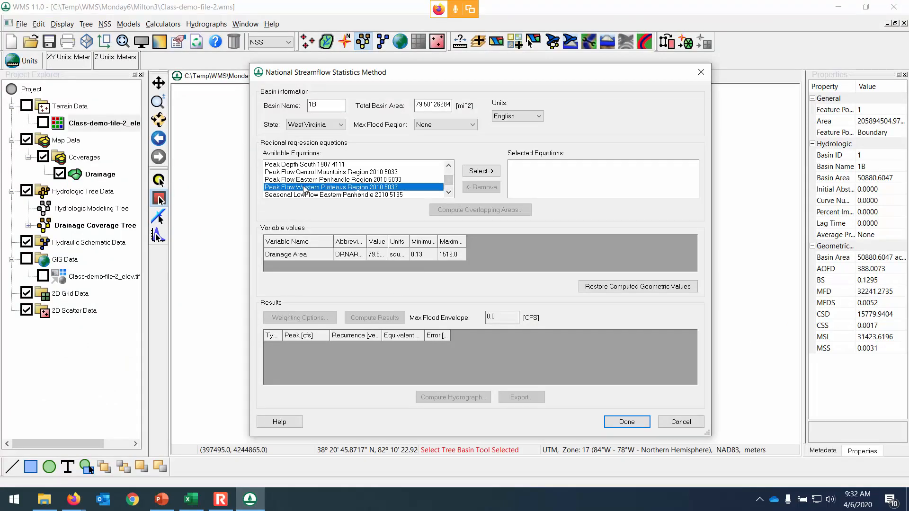
{"action": "left_click", "coordinate": [479, 172]}
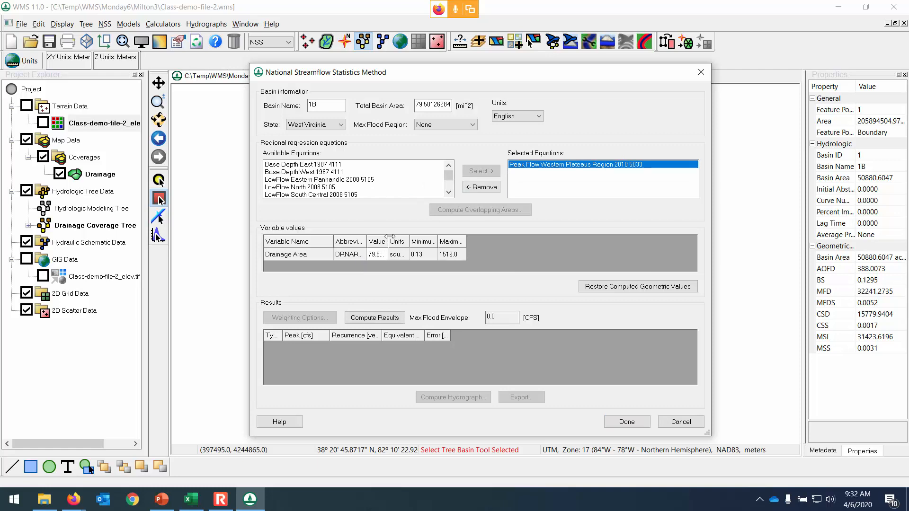
{"action": "left_click_drag", "start_coordinate": [388, 242], "coordinate": [395, 242]}
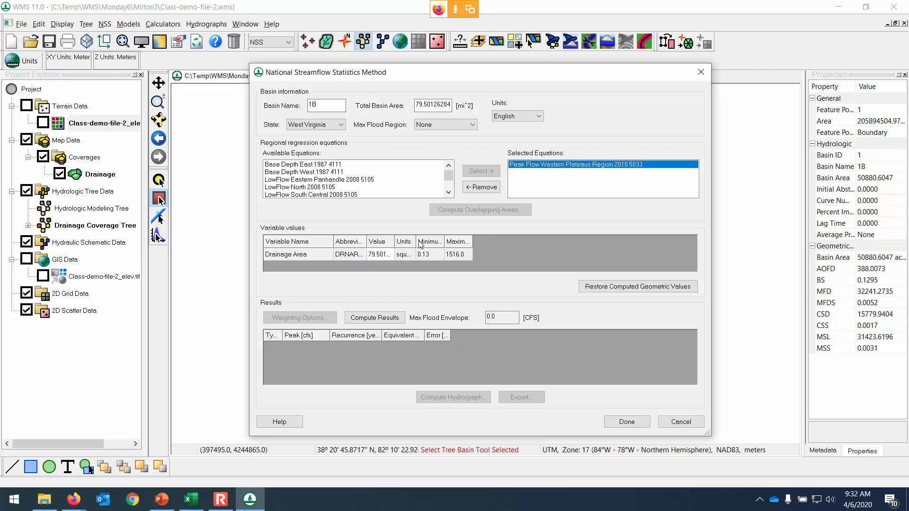
{"action": "left_click_drag", "start_coordinate": [417, 242], "coordinate": [433, 241]}
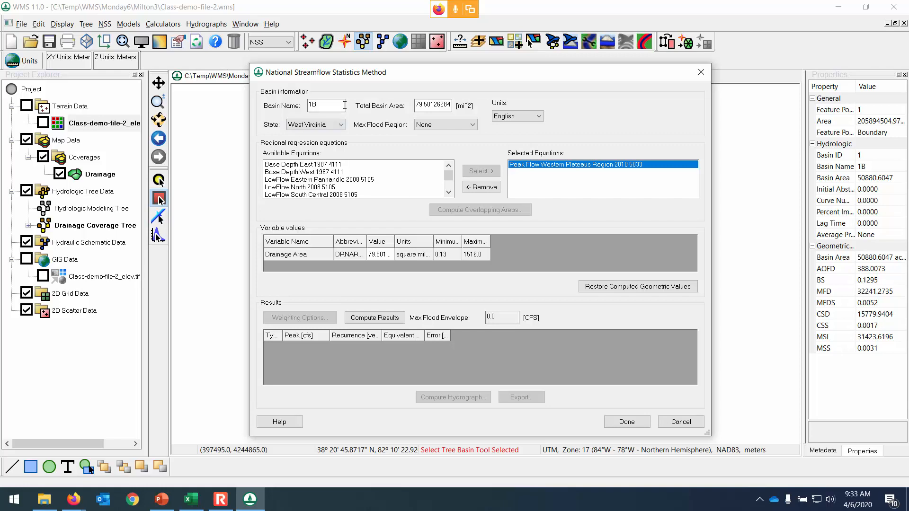
Step: Examine the list of states, keeping West Virginia, and review the available regression equations
{"action": "left_click", "coordinate": [340, 125]}
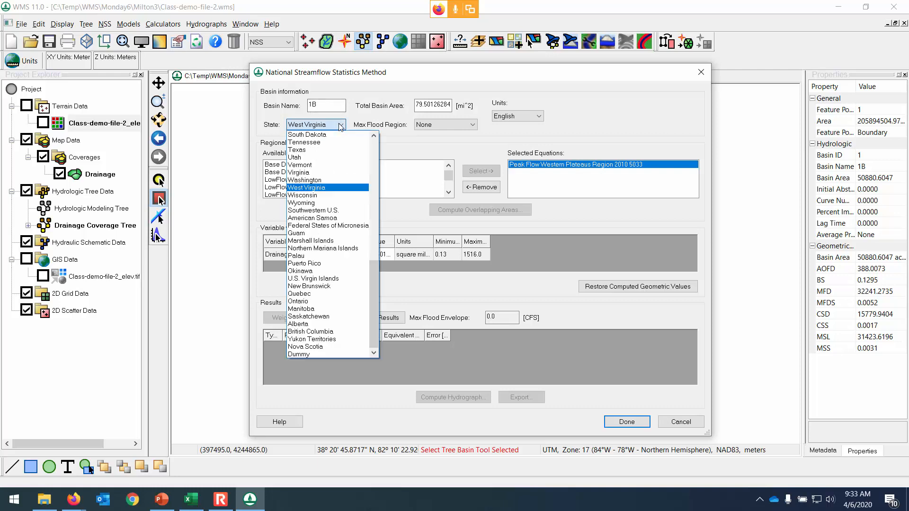
{"action": "left_click", "coordinate": [344, 188]}
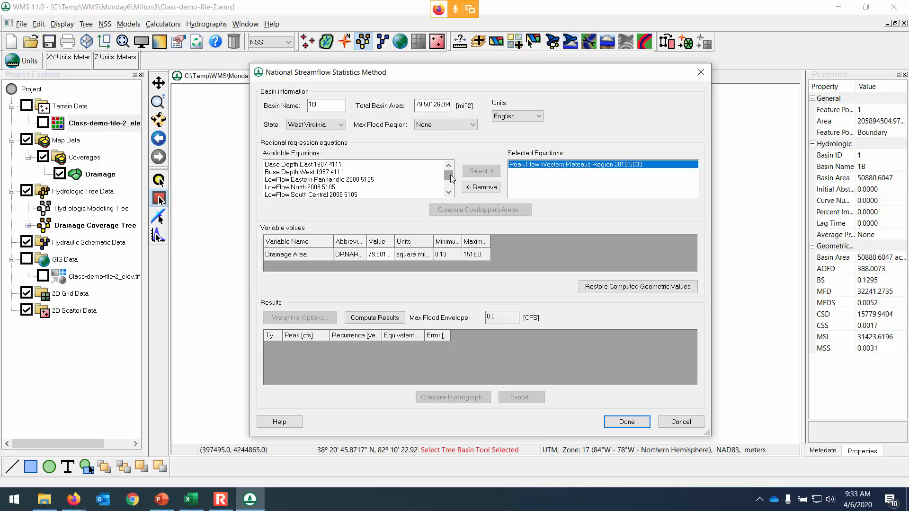
{"action": "left_click_drag", "start_coordinate": [450, 175], "coordinate": [451, 189]}
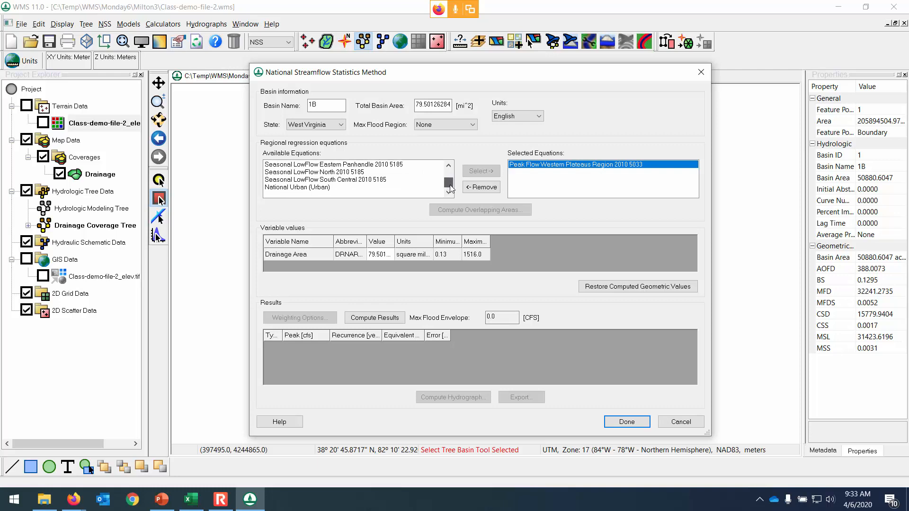
{"action": "left_click", "coordinate": [448, 167]}
{"action": "left_click", "coordinate": [448, 166]}
{"action": "left_click", "coordinate": [448, 167]}
{"action": "left_click", "coordinate": [447, 167]}
{"action": "left_click", "coordinate": [448, 166]}
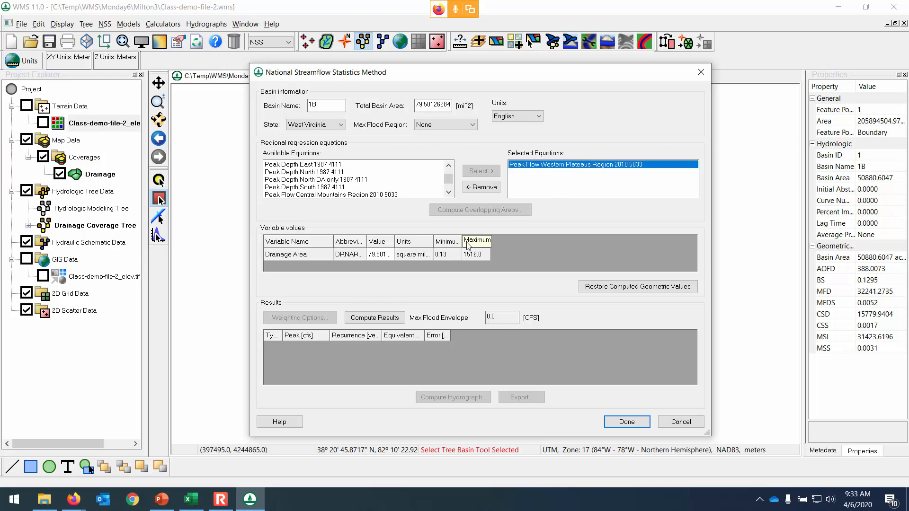
Step: Compute the peak flow results for basin 1B and cancel out of the National Streamflow Statistics Method dialog
{"action": "left_click", "coordinate": [386, 320]}
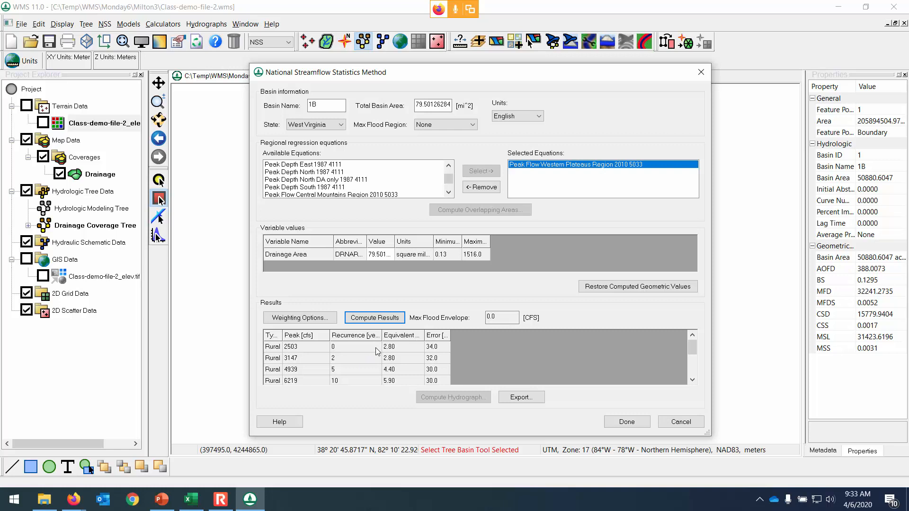
{"action": "left_click", "coordinate": [680, 422]}
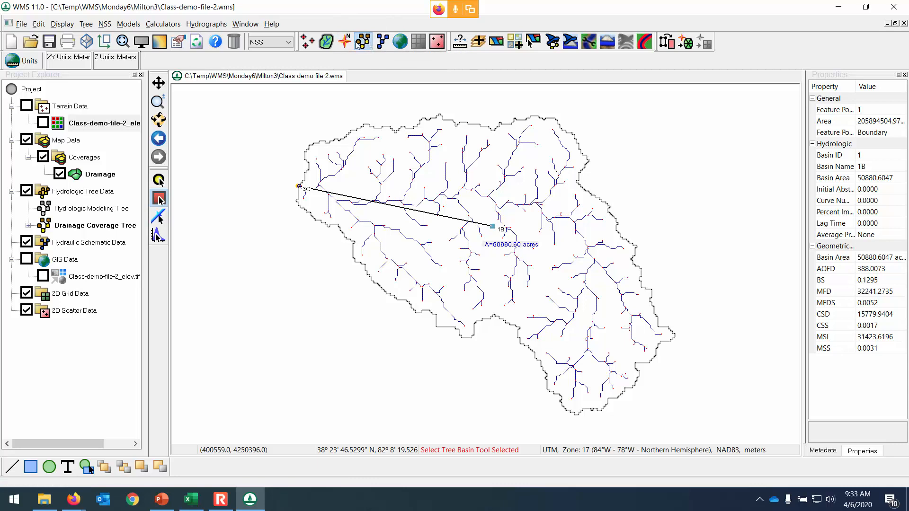
{"action": "left_click", "coordinate": [289, 42]}
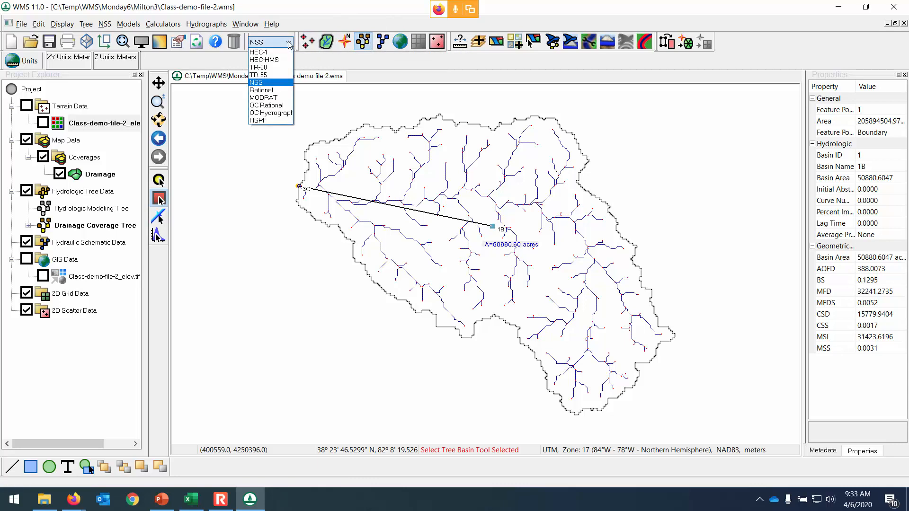
{"action": "left_click", "coordinate": [272, 85]}
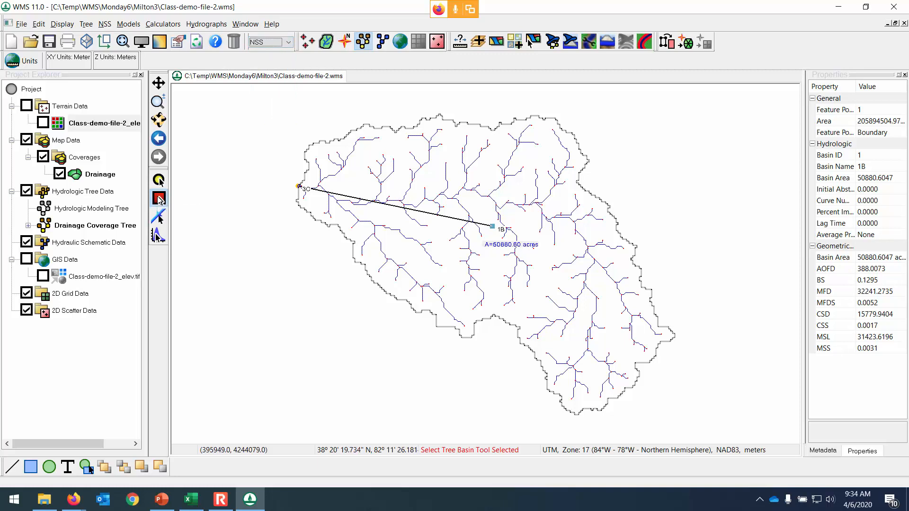
{"action": "double_click", "coordinate": [492, 227]}
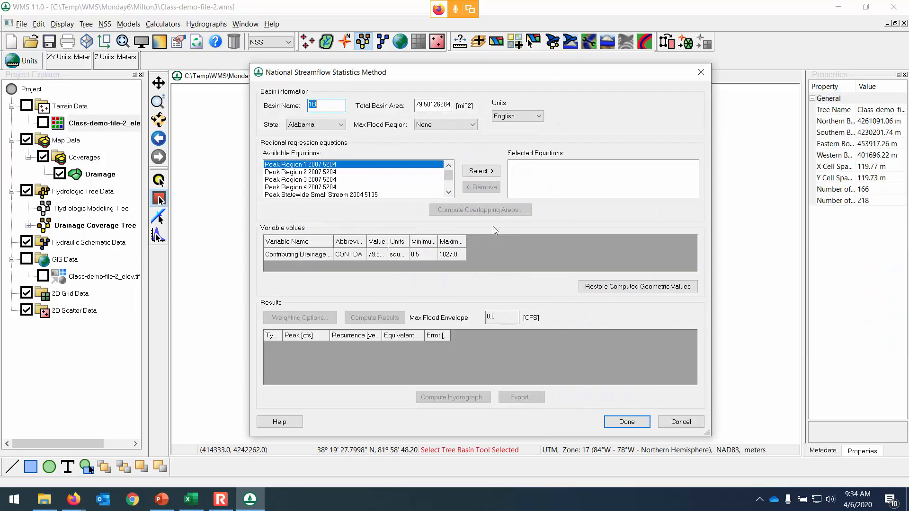
{"action": "left_click", "coordinate": [679, 421]}
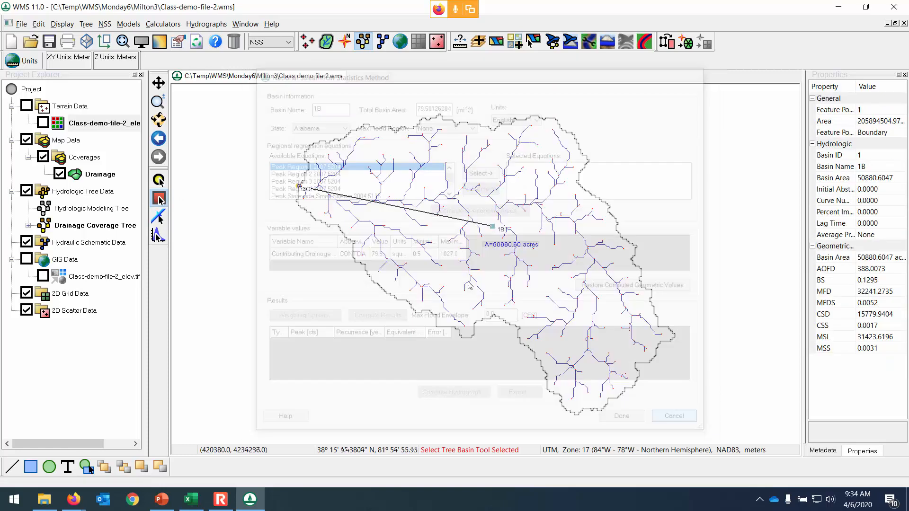
Step: Run the NSS simulation for basin 1B with West Virginia's Peak Flow Western Plateaus Region 2010 5033 equation and compute the results
{"action": "left_click", "coordinate": [105, 25]}
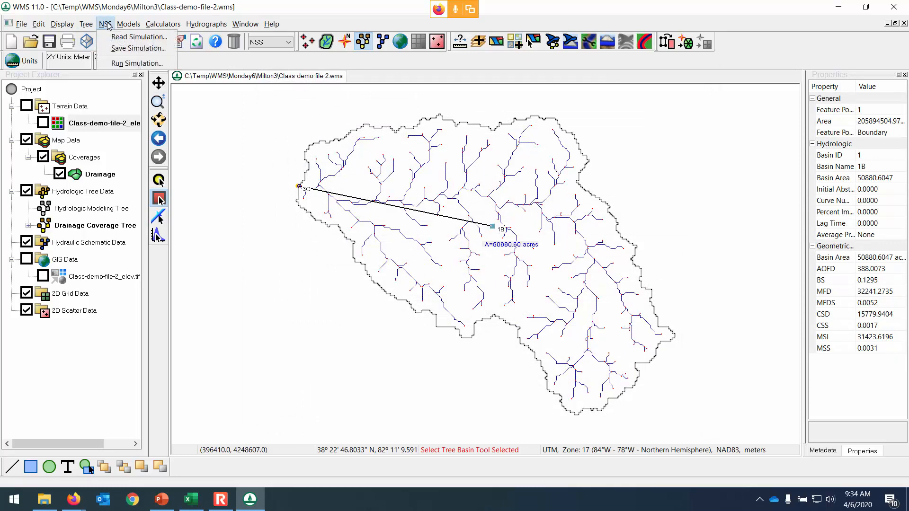
{"action": "left_click", "coordinate": [120, 63]}
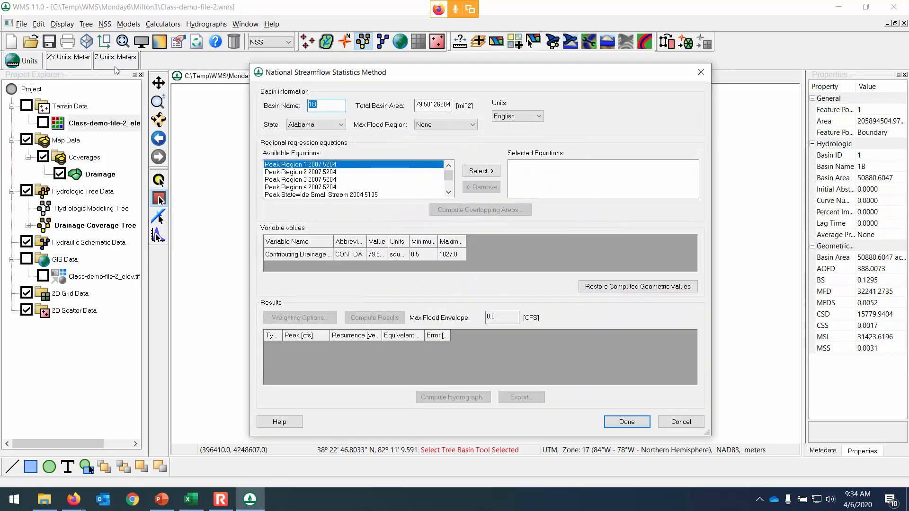
{"action": "left_click", "coordinate": [327, 125]}
{"action": "left_click_drag", "start_coordinate": [374, 159], "coordinate": [349, 267]}
{"action": "left_click", "coordinate": [333, 226]}
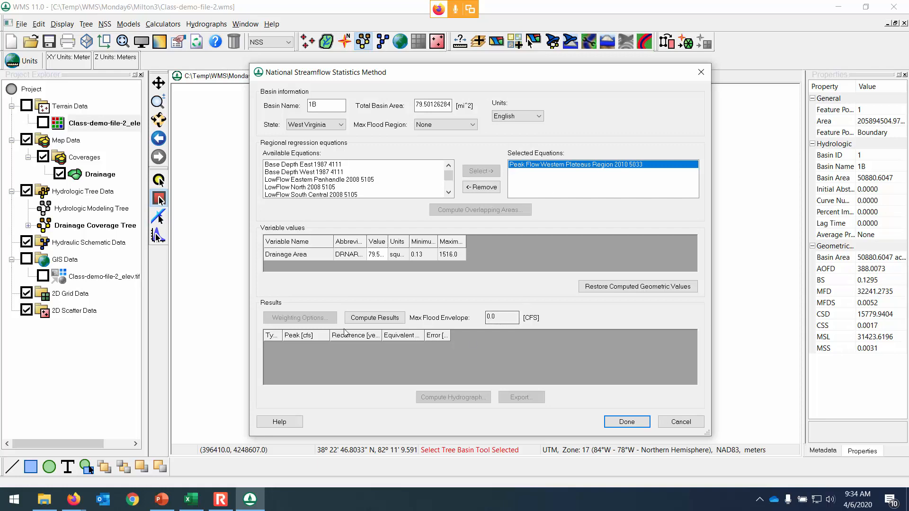
{"action": "left_click", "coordinate": [374, 318]}
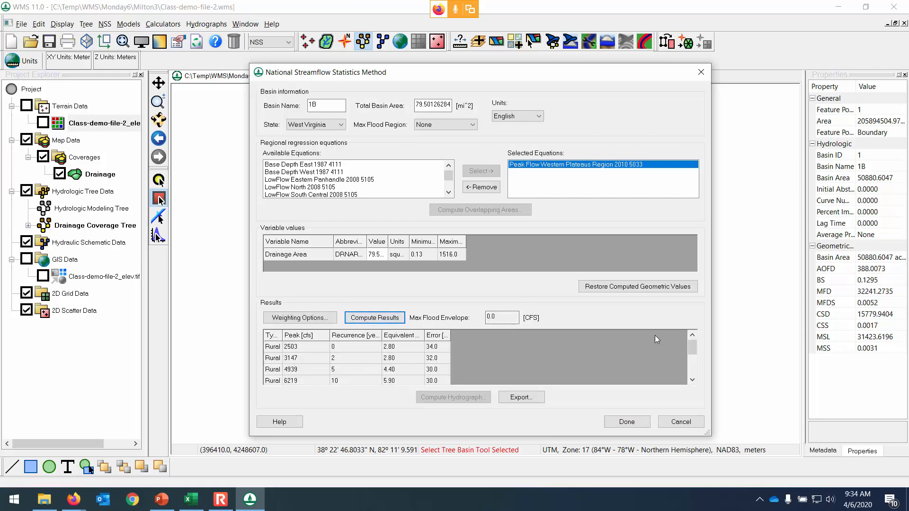
Step: Locate the 25-year recurrence row in the computed results and select its peak flow value
{"action": "left_click", "coordinate": [693, 380]}
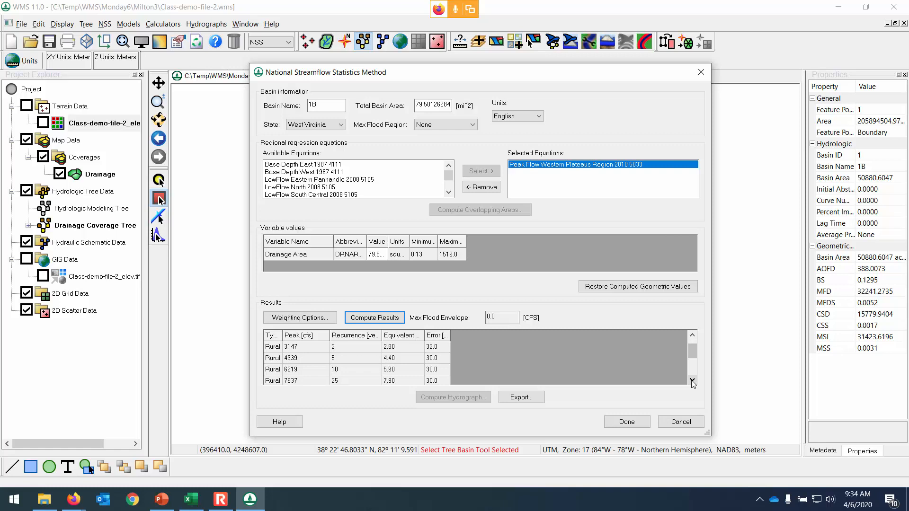
{"action": "left_click", "coordinate": [283, 382]}
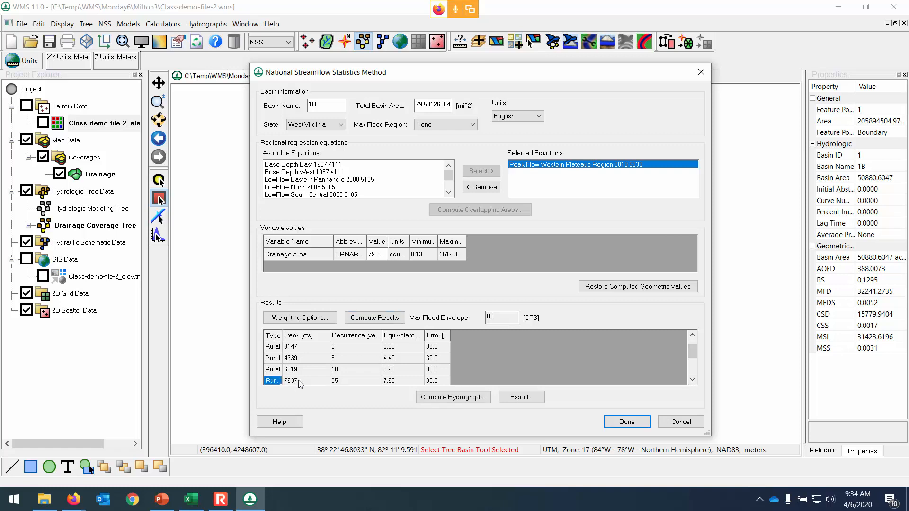
{"action": "left_click", "coordinate": [298, 380]}
{"action": "left_click", "coordinate": [278, 381]}
{"action": "left_click", "coordinate": [295, 383]}
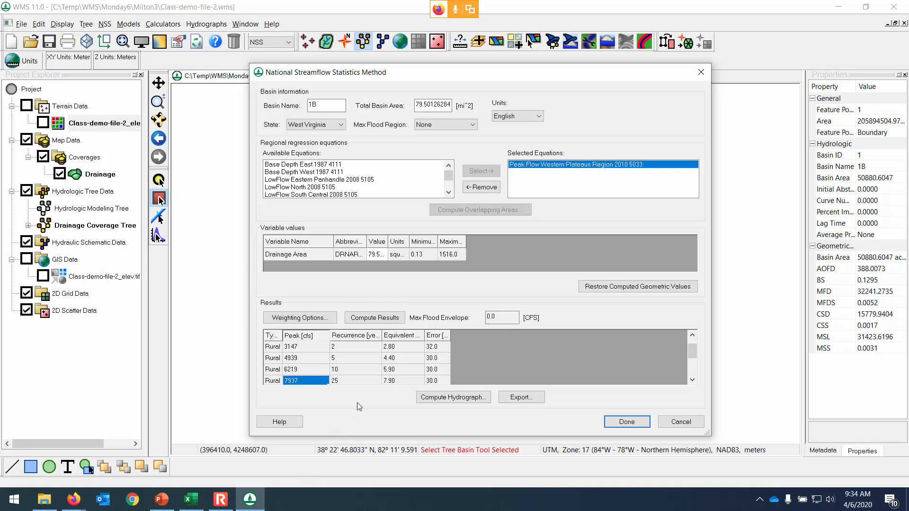
Step: Export the peak flow results as nffexport.csv to the Milton3 folder
{"action": "left_click", "coordinate": [522, 400]}
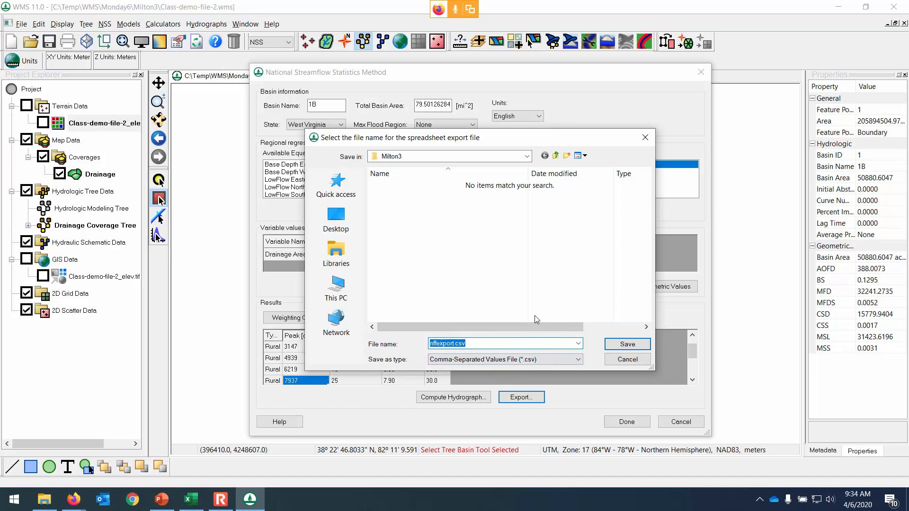
{"action": "left_click", "coordinate": [448, 347]}
{"action": "left_click", "coordinate": [526, 156]}
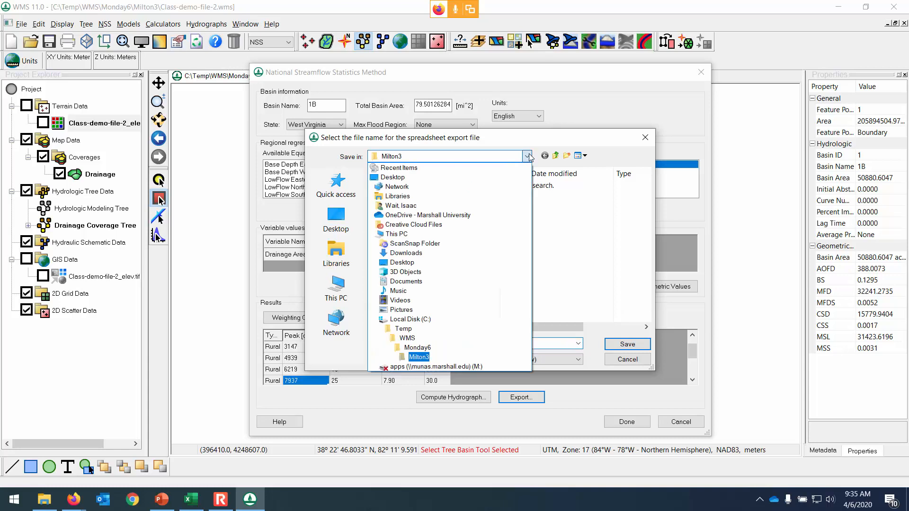
{"action": "left_click", "coordinate": [419, 358]}
{"action": "left_click", "coordinate": [635, 346]}
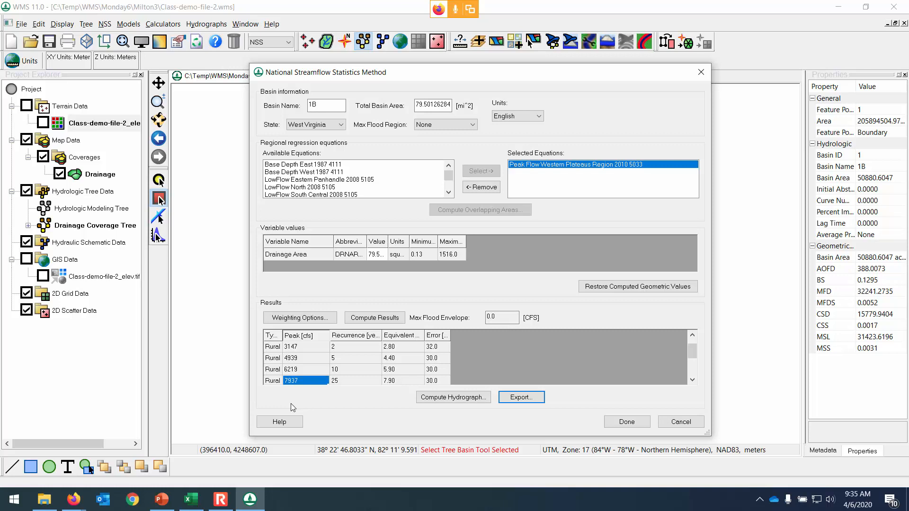
Step: Switch to File Explorer, go to the Milton3 folder inside Monday6, and open nffexport.csv in Excel
{"action": "left_click", "coordinate": [197, 506]}
{"action": "left_click", "coordinate": [44, 500]}
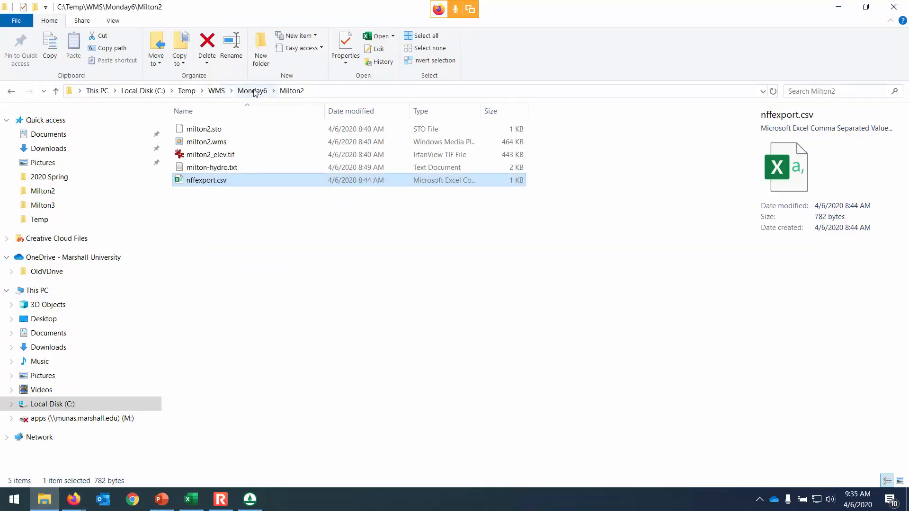
{"action": "left_click", "coordinate": [247, 91]}
{"action": "double_click", "coordinate": [204, 155]}
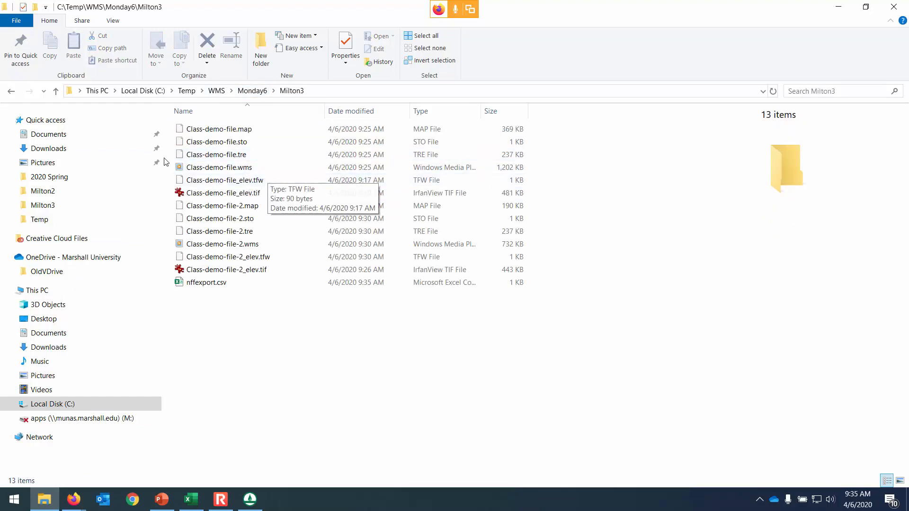
{"action": "left_click", "coordinate": [221, 171]}
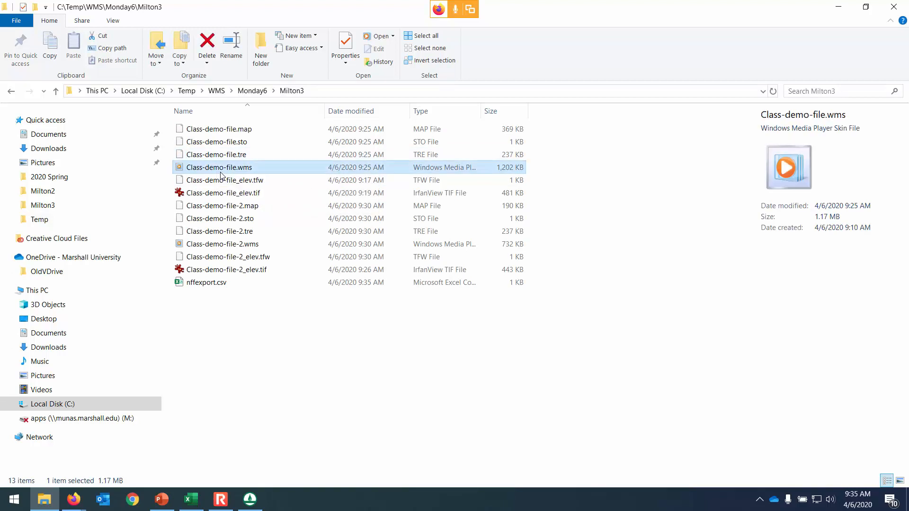
{"action": "left_click", "coordinate": [233, 194]}
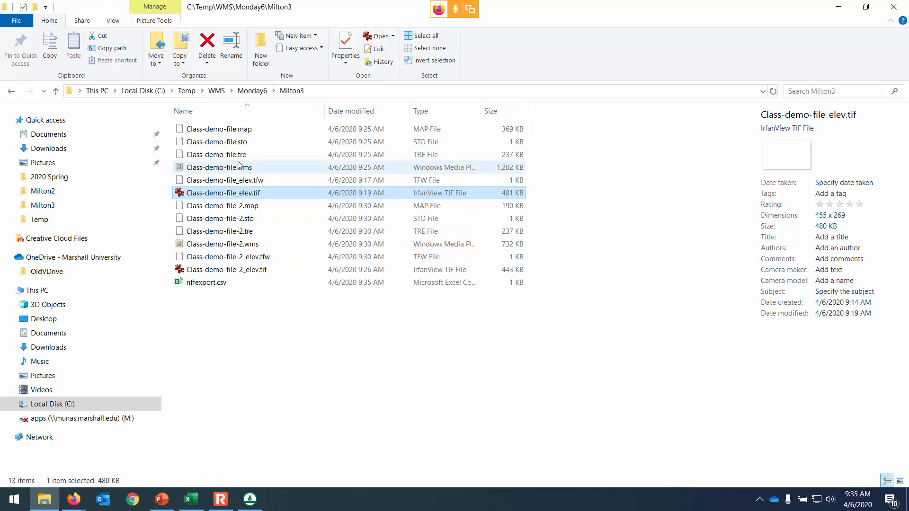
{"action": "double_click", "coordinate": [180, 283]}
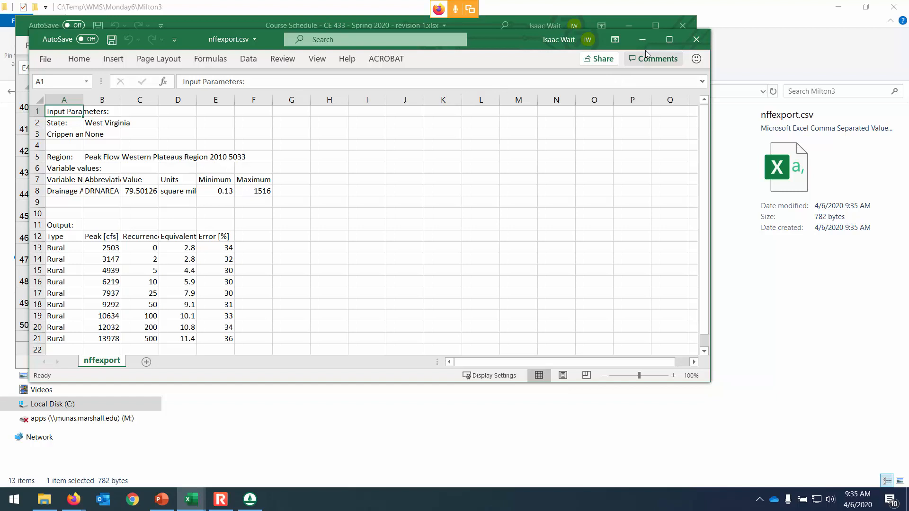
Step: Maximize the nffexport.csv workbook, zoom it to 130%, and widen columns A through D so their contents are readable
{"action": "left_click", "coordinate": [669, 39]}
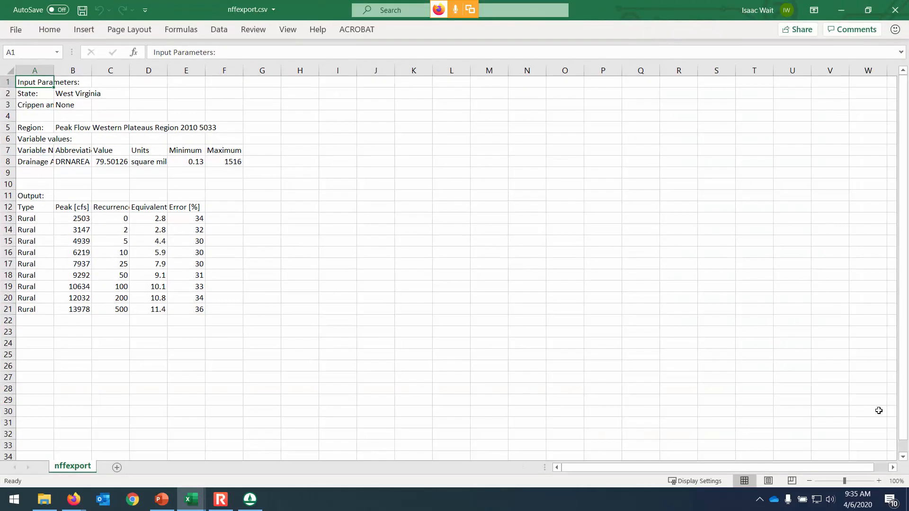
{"action": "left_click", "coordinate": [878, 481]}
{"action": "left_click", "coordinate": [879, 481]}
{"action": "left_click", "coordinate": [878, 481]}
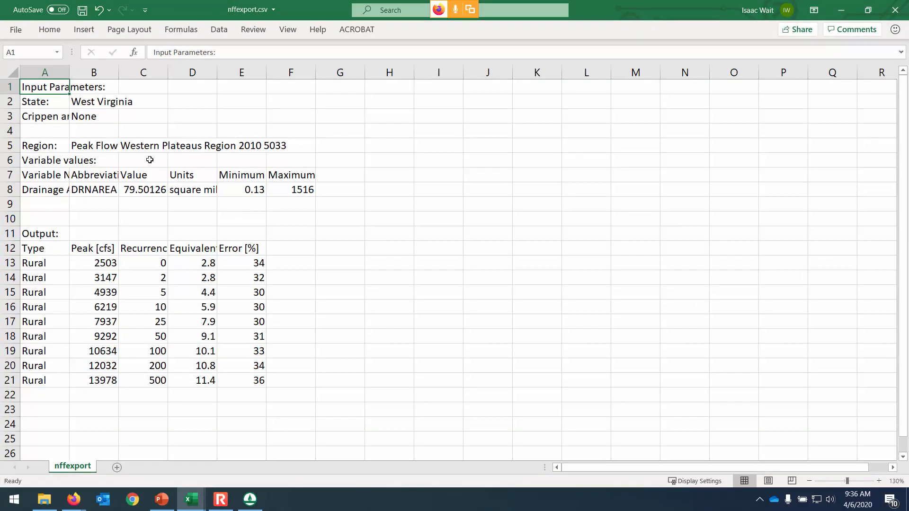
{"action": "left_click_drag", "start_coordinate": [70, 69], "coordinate": [70, 69]}
{"action": "double_click", "coordinate": [70, 70]}
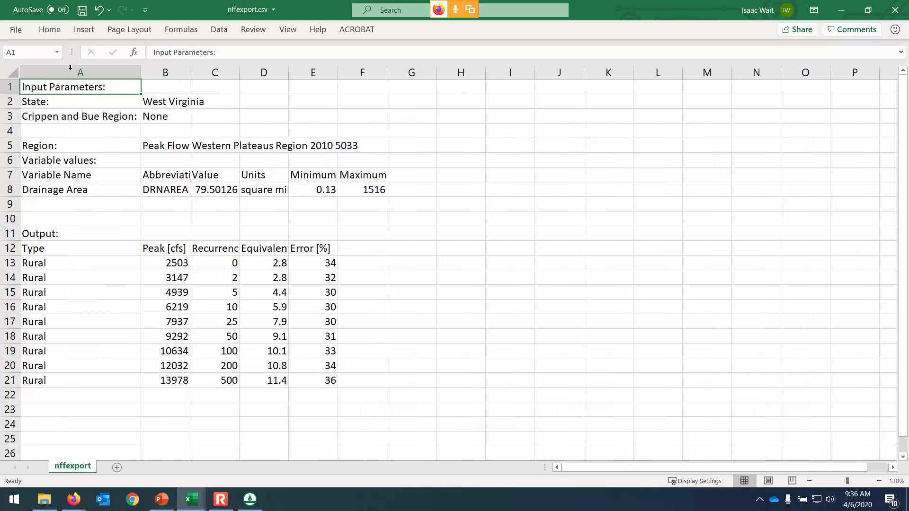
{"action": "left_click_drag", "start_coordinate": [189, 71], "coordinate": [264, 71]}
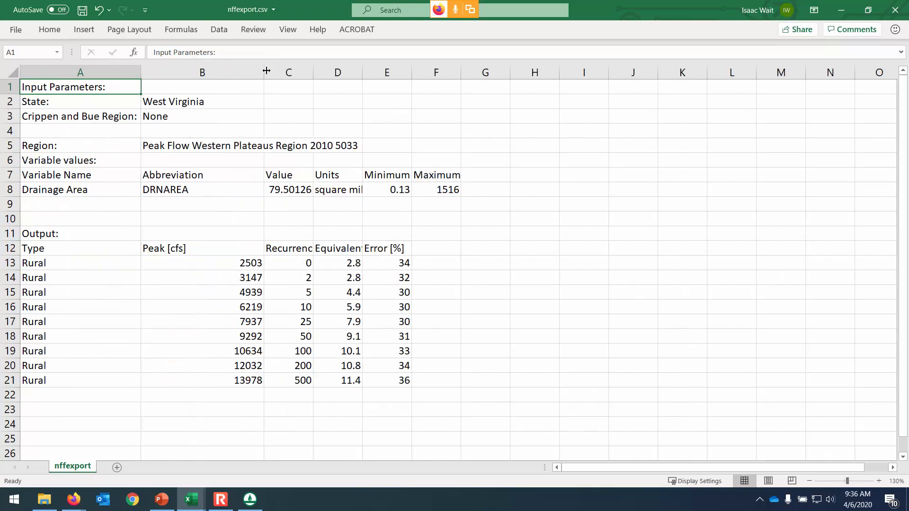
{"action": "double_click", "coordinate": [313, 71]}
{"action": "left_click_drag", "start_coordinate": [369, 74], "coordinate": [393, 73]}
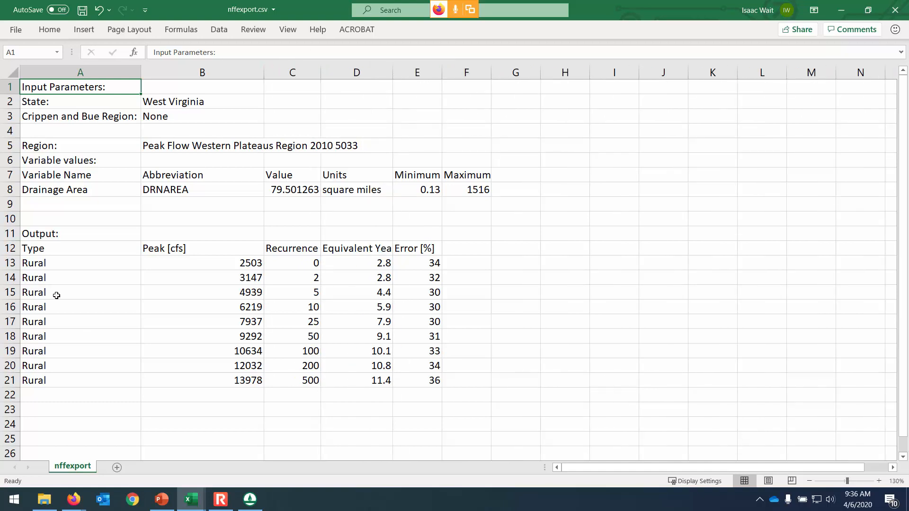
Step: Review the recurrence intervals in the output table and check the 25-year event's peak flow and error percentage
{"action": "left_click", "coordinate": [303, 281]}
{"action": "left_click", "coordinate": [301, 295]}
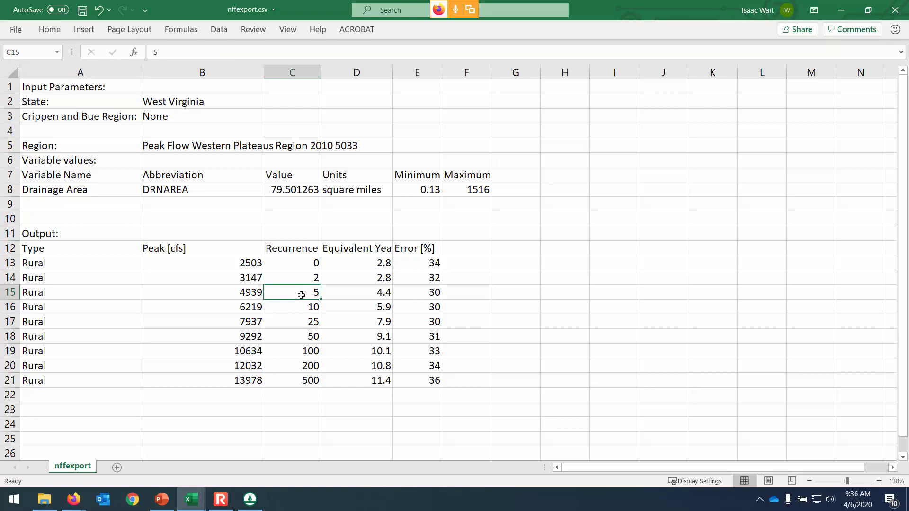
{"action": "left_click", "coordinate": [297, 306]}
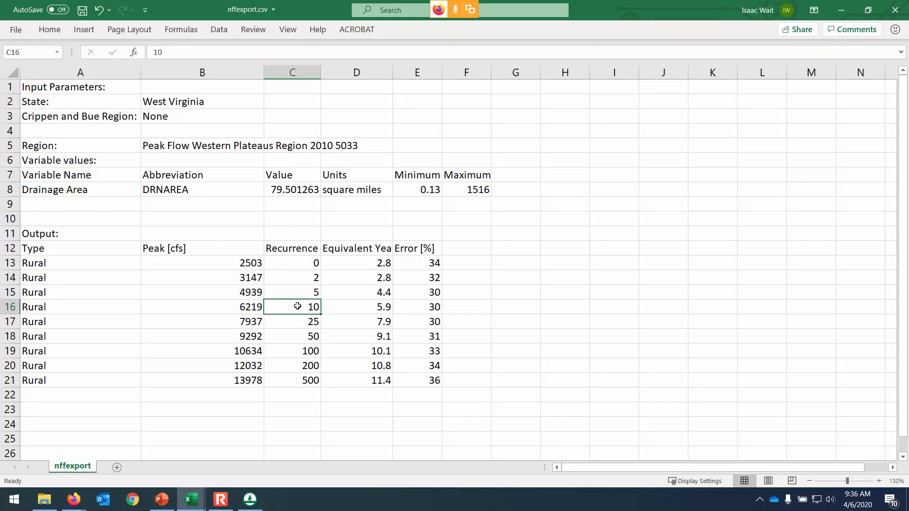
{"action": "left_click", "coordinate": [298, 321]}
{"action": "left_click_drag", "start_coordinate": [243, 324], "coordinate": [280, 321]}
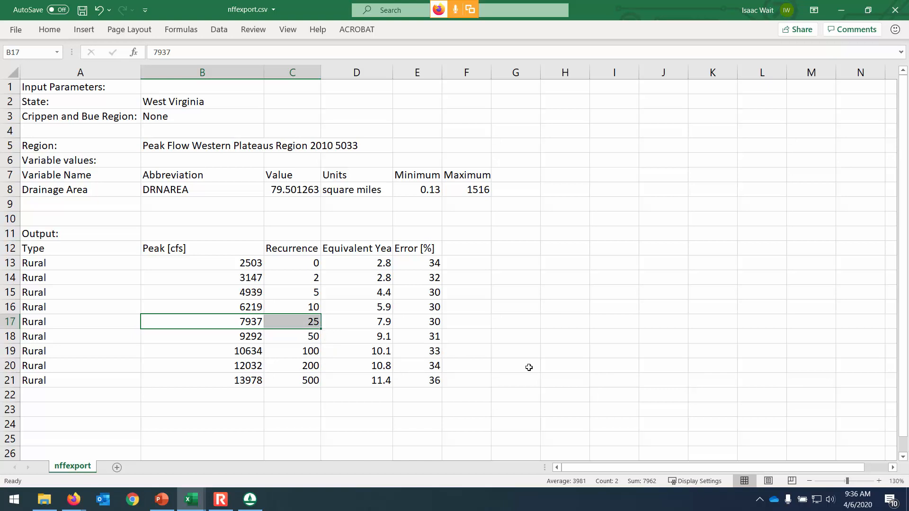
{"action": "left_click", "coordinate": [428, 323]}
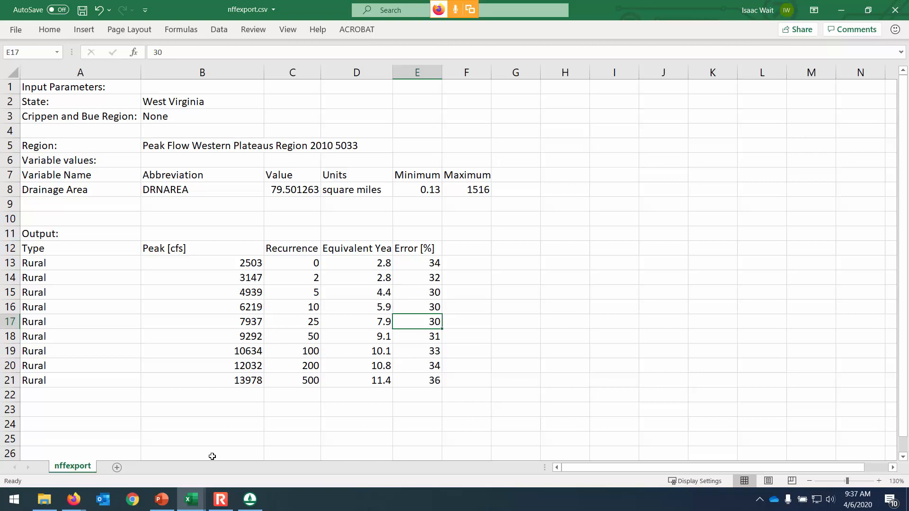
Step: Switch back to WMS and select the 25-year row in the peak flow results for basin 1B
{"action": "mouse_move", "coordinate": [225, 500]}
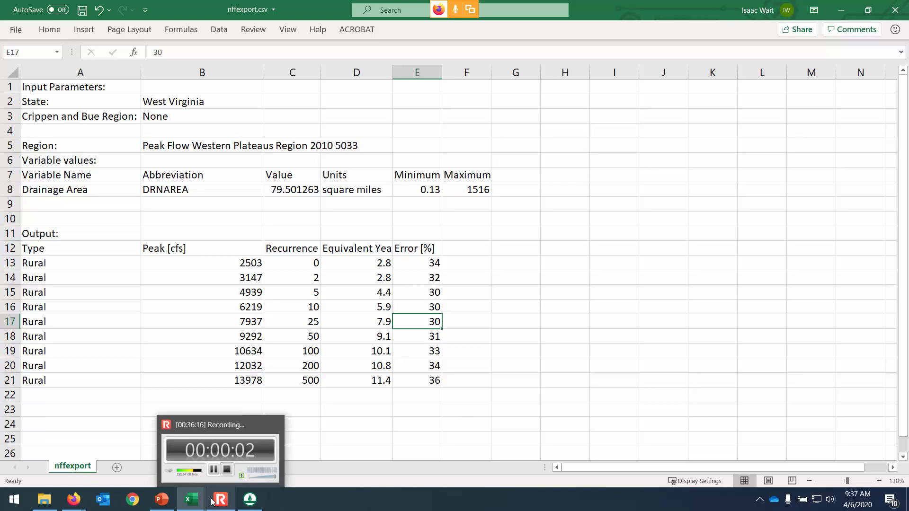
{"action": "mouse_move", "coordinate": [199, 493]}
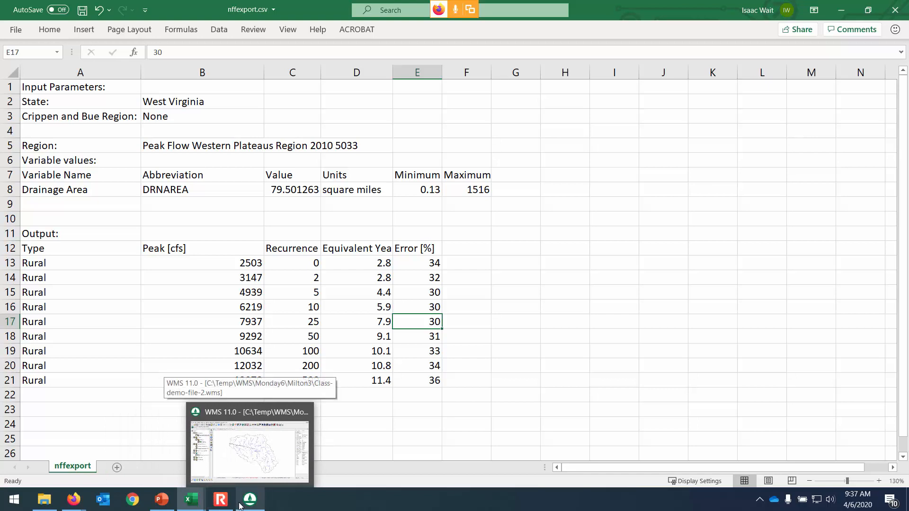
{"action": "left_click", "coordinate": [246, 473]}
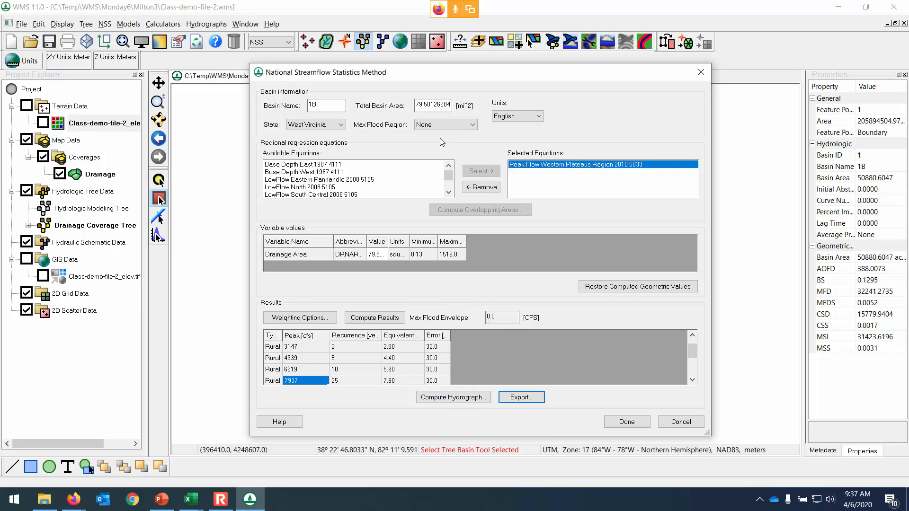
{"action": "left_click", "coordinate": [272, 381]}
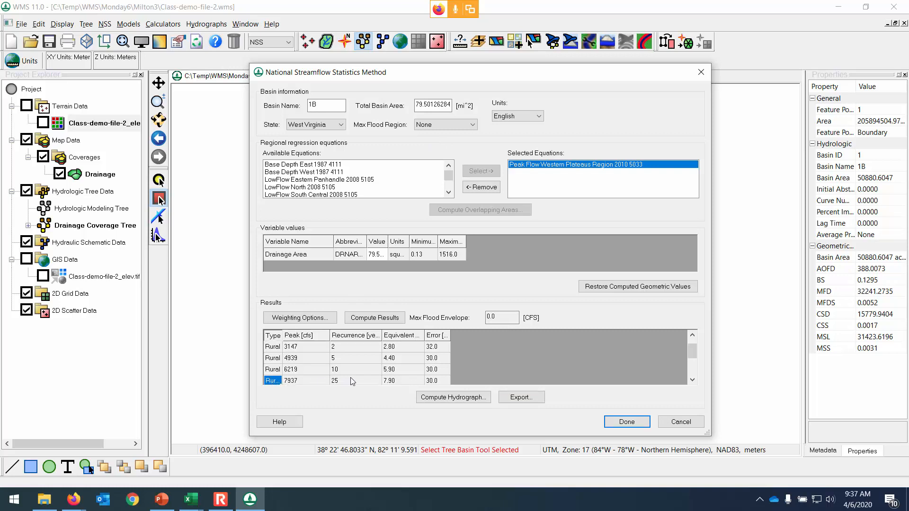
Step: Start computing the hydrograph for the 25-year peak flow and open the lag time computation from basin data
{"action": "left_click", "coordinate": [444, 399]}
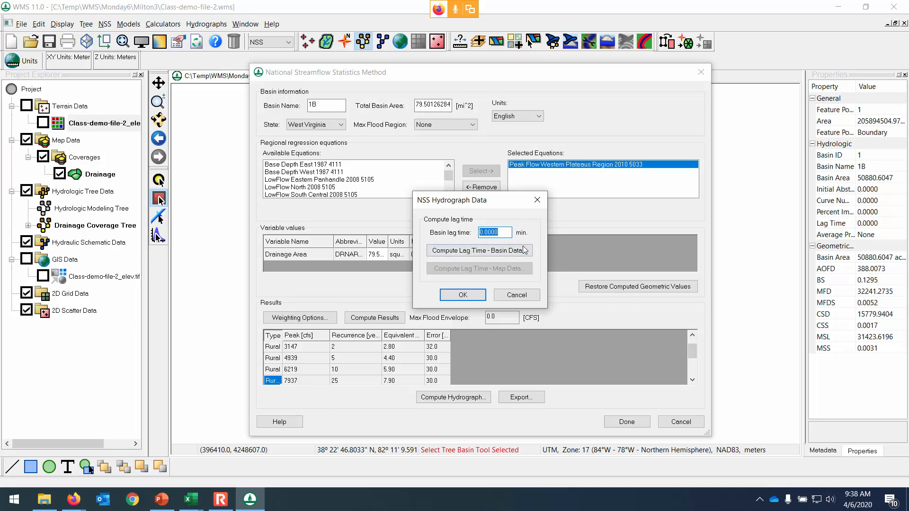
{"action": "left_click", "coordinate": [523, 254]}
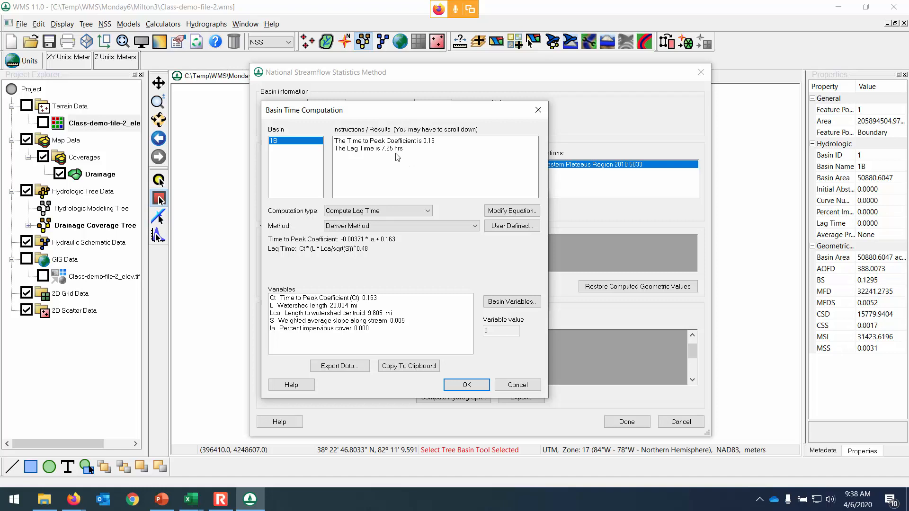
Step: Review the methods offered for computing lag time and for computing time of concentration, ending on Compute Lag Time
{"action": "left_click", "coordinate": [407, 213]}
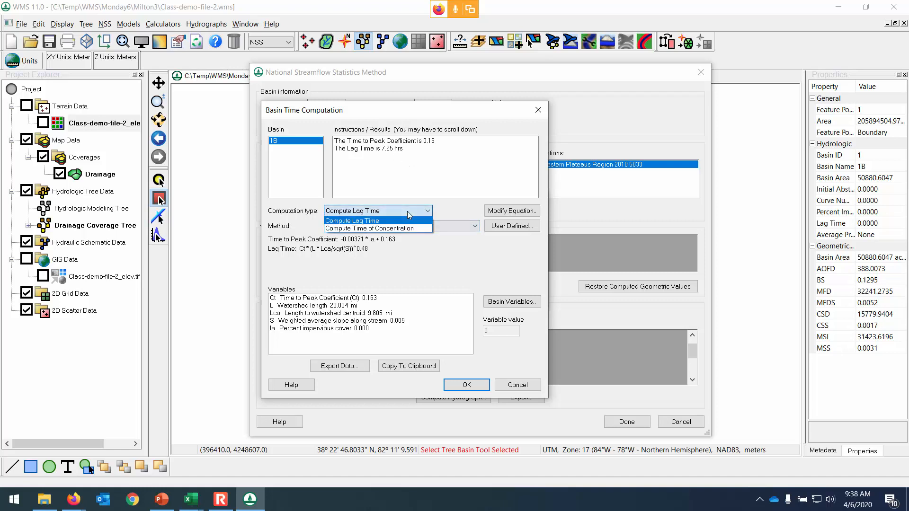
{"action": "left_click", "coordinate": [408, 221]}
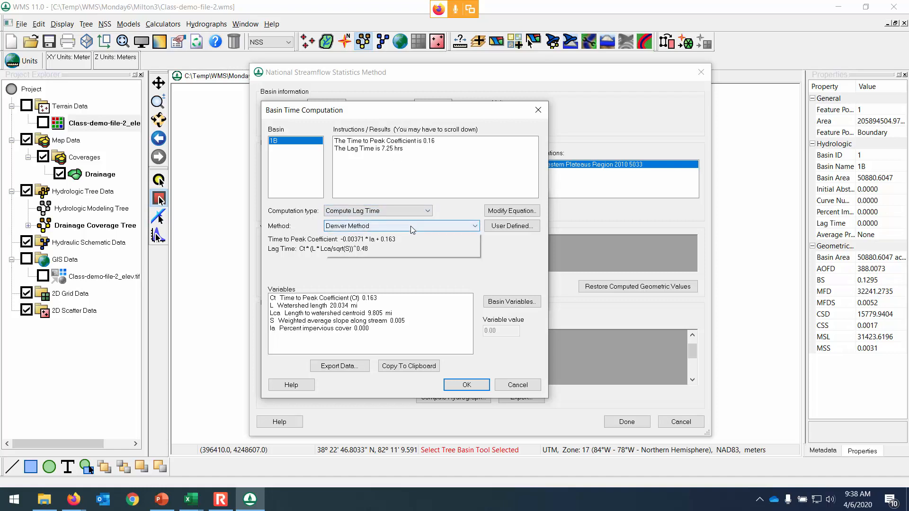
{"action": "left_click", "coordinate": [411, 226]}
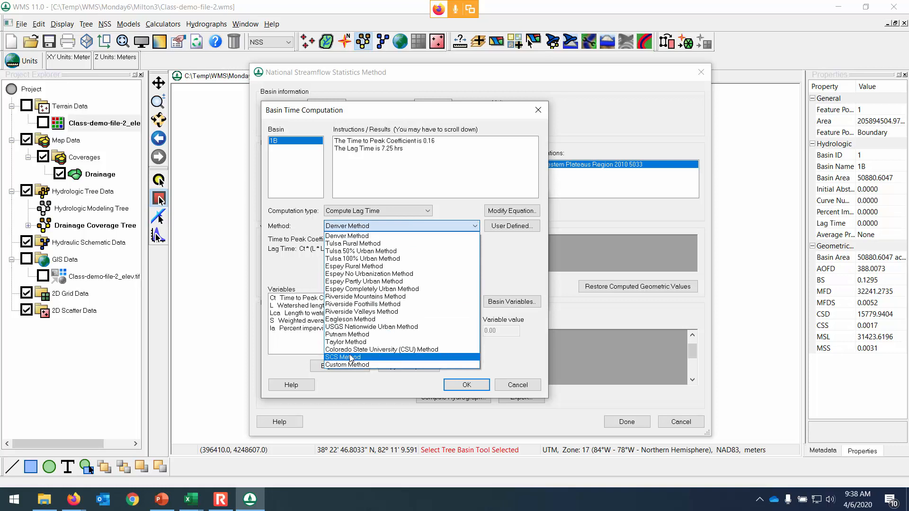
{"action": "left_click", "coordinate": [419, 208]}
{"action": "left_click", "coordinate": [418, 212]}
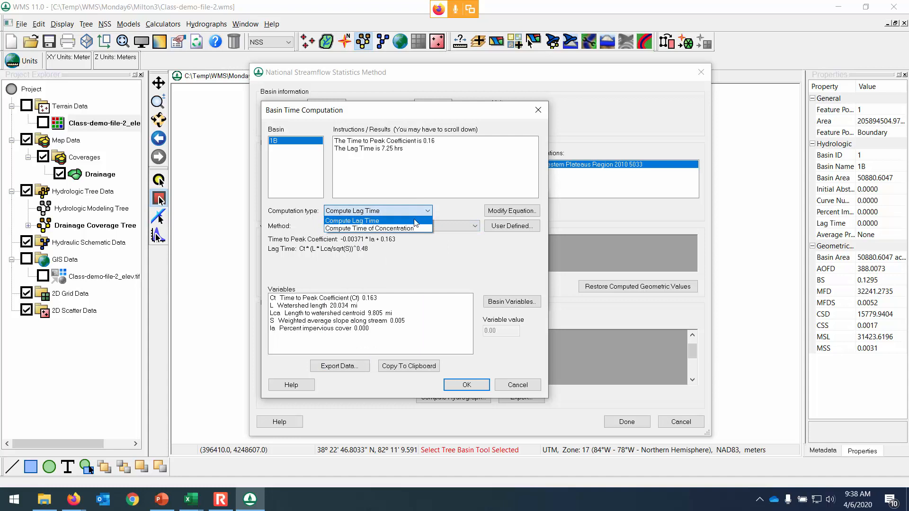
{"action": "left_click", "coordinate": [416, 229]}
{"action": "left_click", "coordinate": [413, 226]}
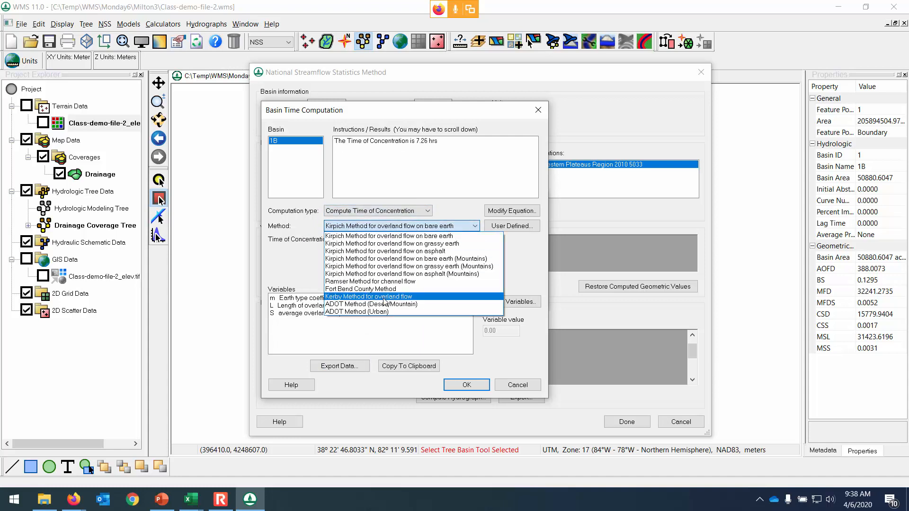
{"action": "left_click", "coordinate": [402, 235]}
{"action": "left_click", "coordinate": [406, 212]}
{"action": "left_click", "coordinate": [399, 222]}
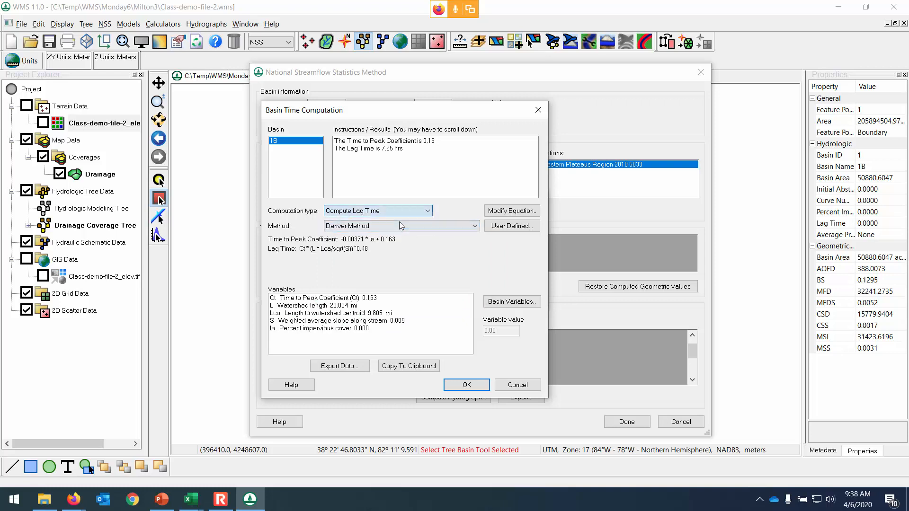
Step: Compute basin 1B's lag time with the SCS Method, using an SCS curve number of 70
{"action": "left_click", "coordinate": [396, 226]}
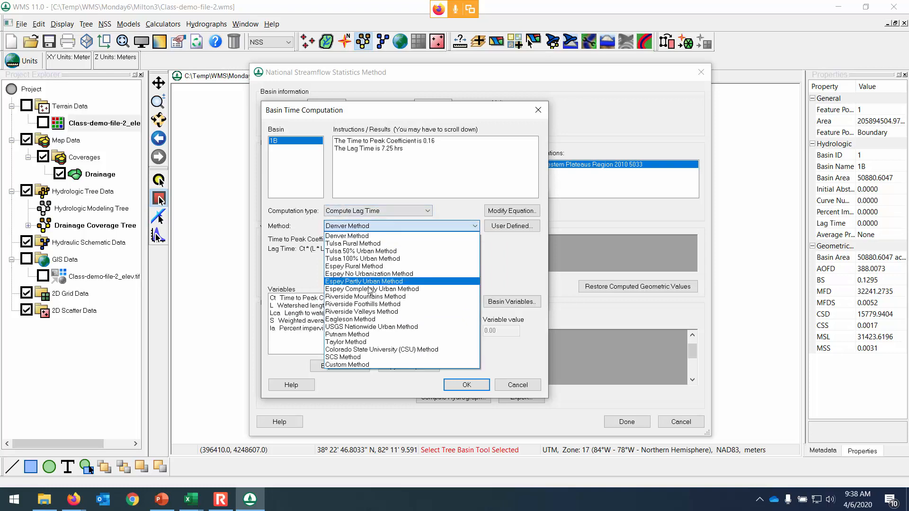
{"action": "left_click", "coordinate": [363, 358]}
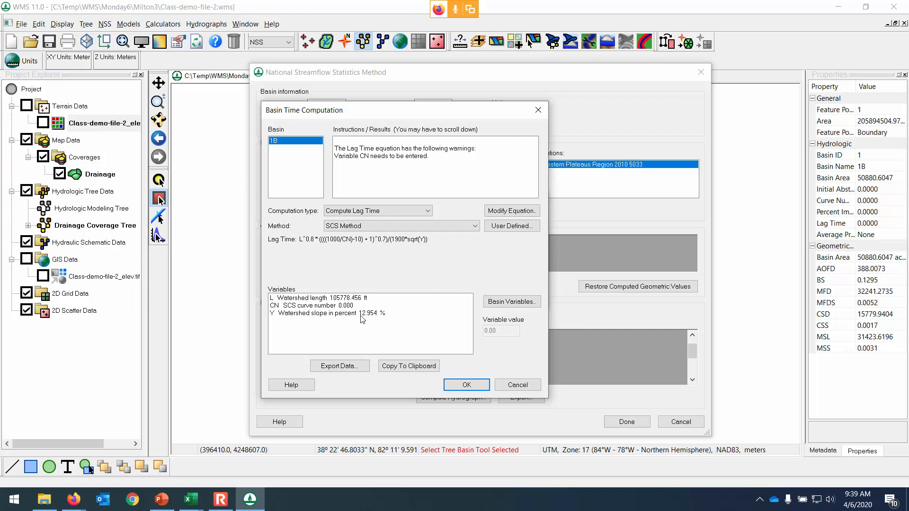
{"action": "left_click", "coordinate": [326, 308]}
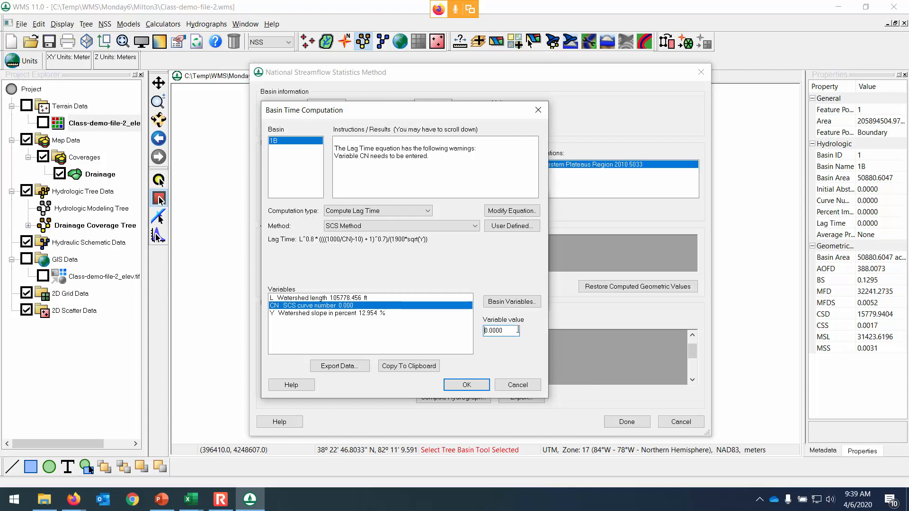
{"action": "left_click_drag", "start_coordinate": [518, 330], "coordinate": [418, 333]}
{"action": "type", "text": "70"}
{"action": "left_click", "coordinate": [480, 384]}
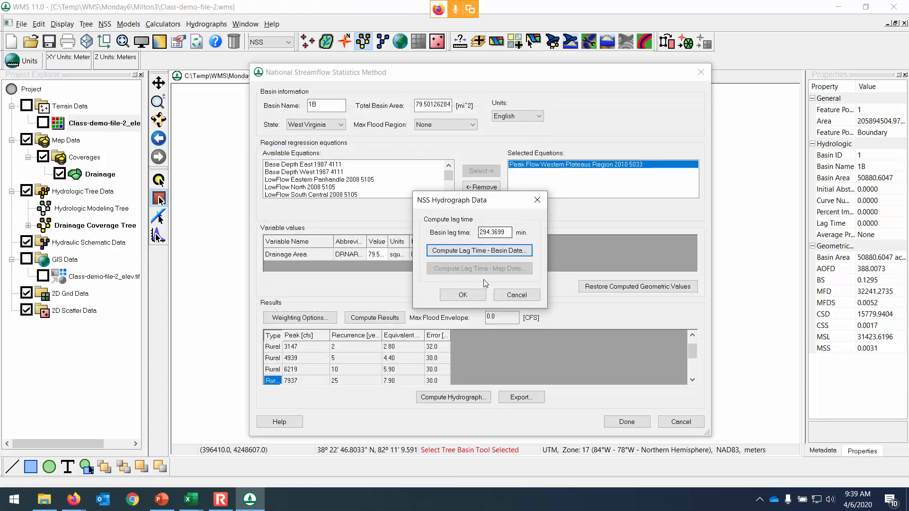
Step: Compute the 25-year hydrograph from the computed lag time and finish the National Streamflow Statistics calculation
{"action": "left_click", "coordinate": [476, 297]}
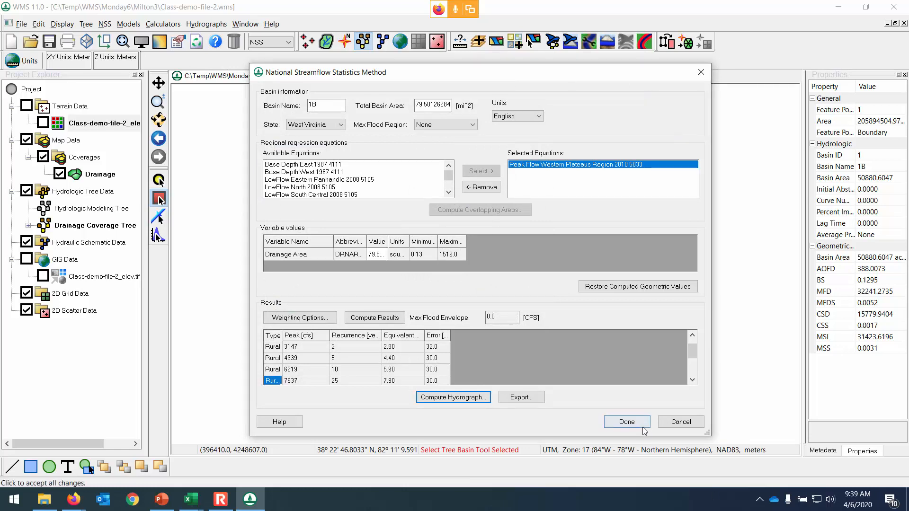
{"action": "left_click_drag", "start_coordinate": [295, 72], "coordinate": [618, 163]}
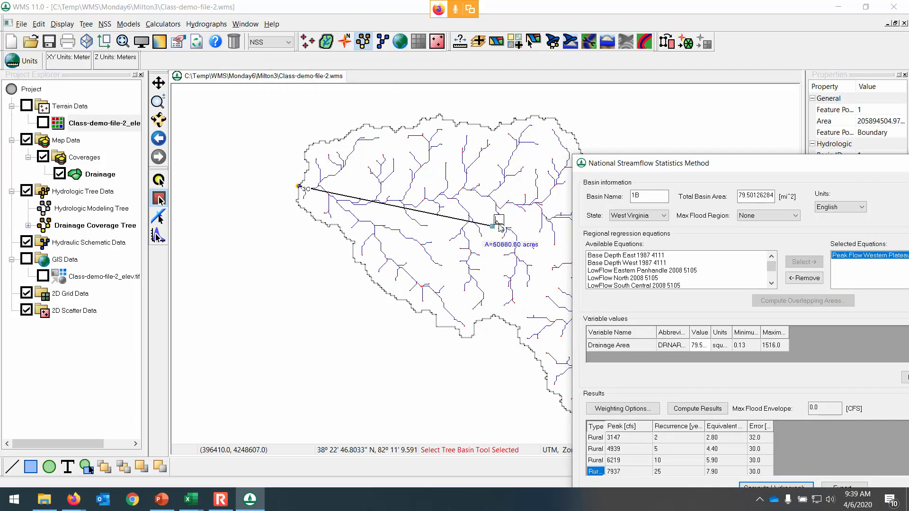
{"action": "left_click_drag", "start_coordinate": [591, 163], "coordinate": [388, 89]}
{"action": "left_click", "coordinate": [736, 439]}
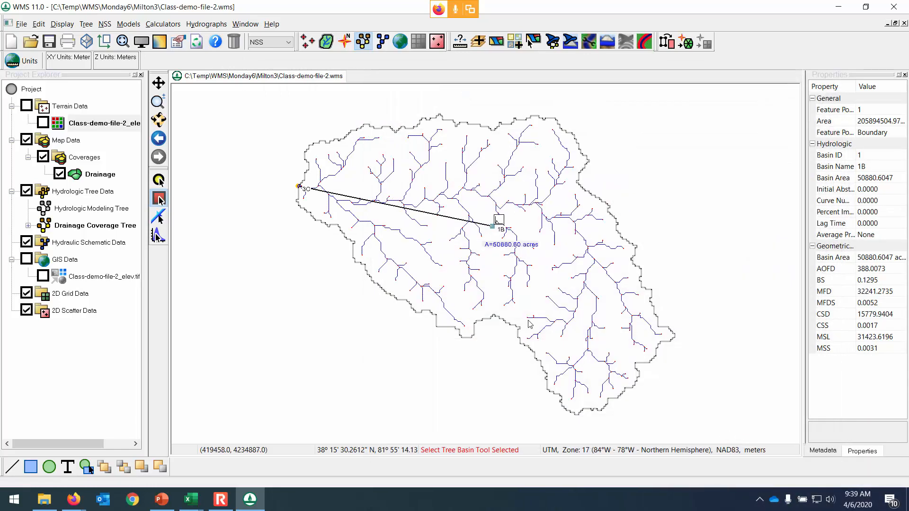
Step: Open the hydrograph plot for basin 1B, enlarge it to examine flow over time, and close it
{"action": "double_click", "coordinate": [499, 221]}
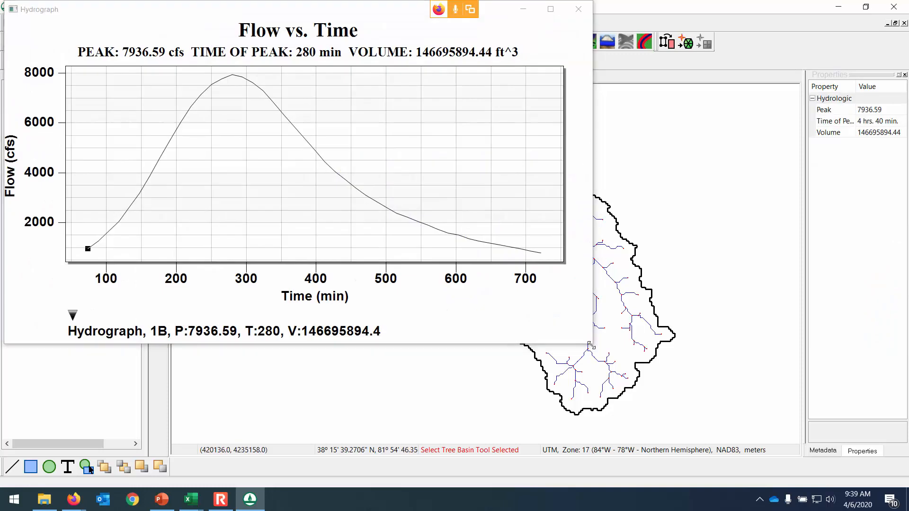
{"action": "left_click_drag", "start_coordinate": [591, 344], "coordinate": [729, 443]}
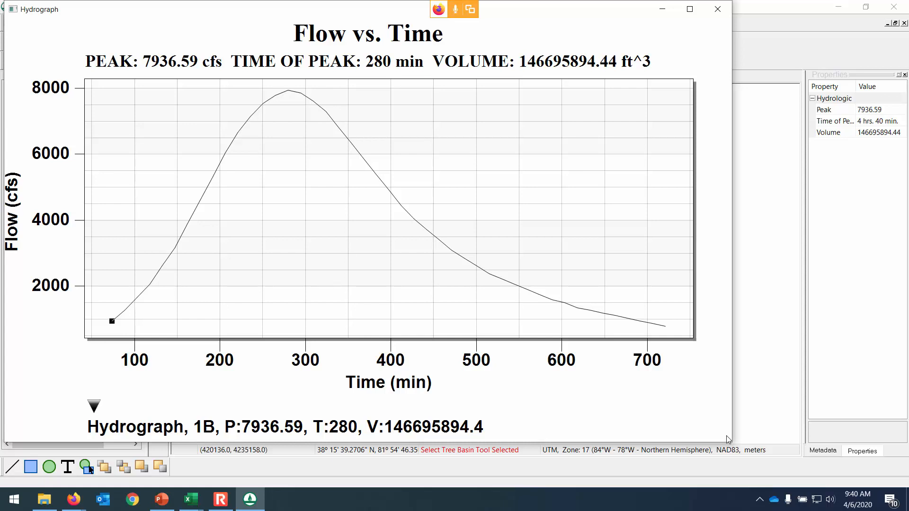
{"action": "left_click", "coordinate": [327, 468]}
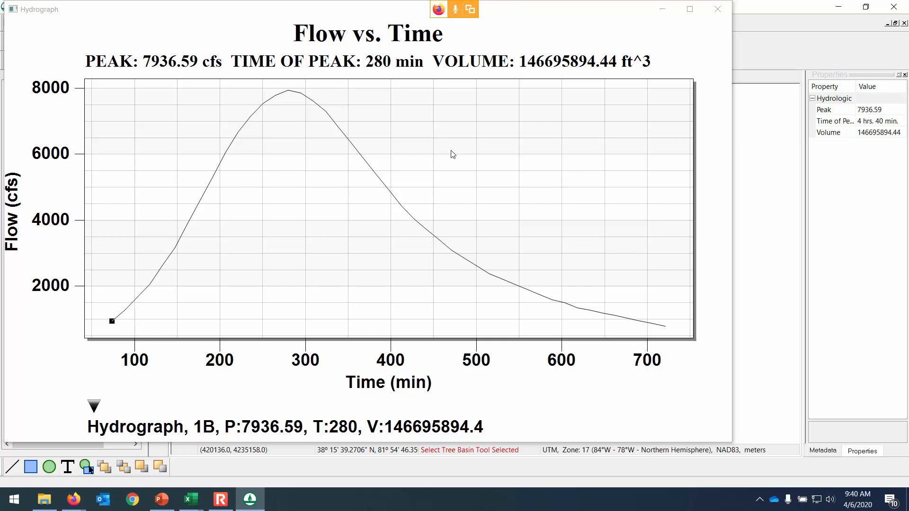
{"action": "left_click", "coordinate": [718, 9]}
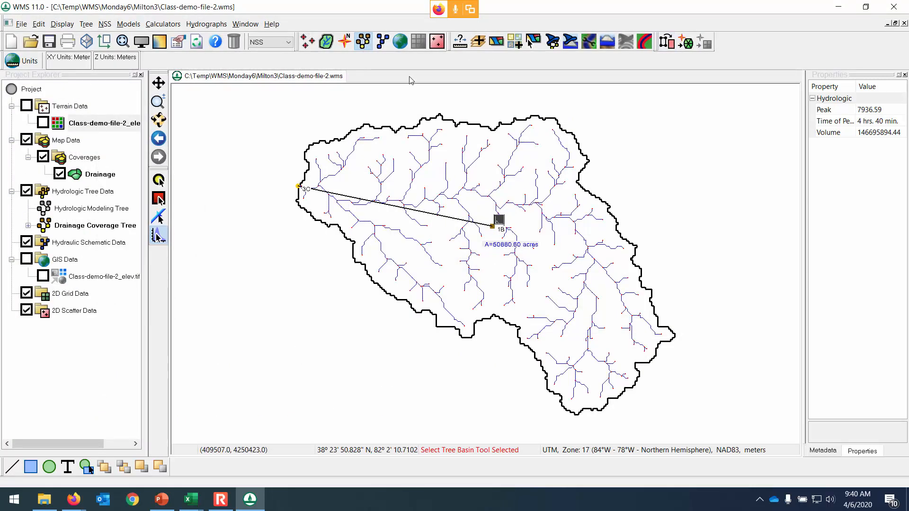
Step: Select basin 1B's hydrograph on the map, view its flow vs. time plot again, and close the plot
{"action": "left_click", "coordinate": [499, 220]}
{"action": "double_click", "coordinate": [500, 224]}
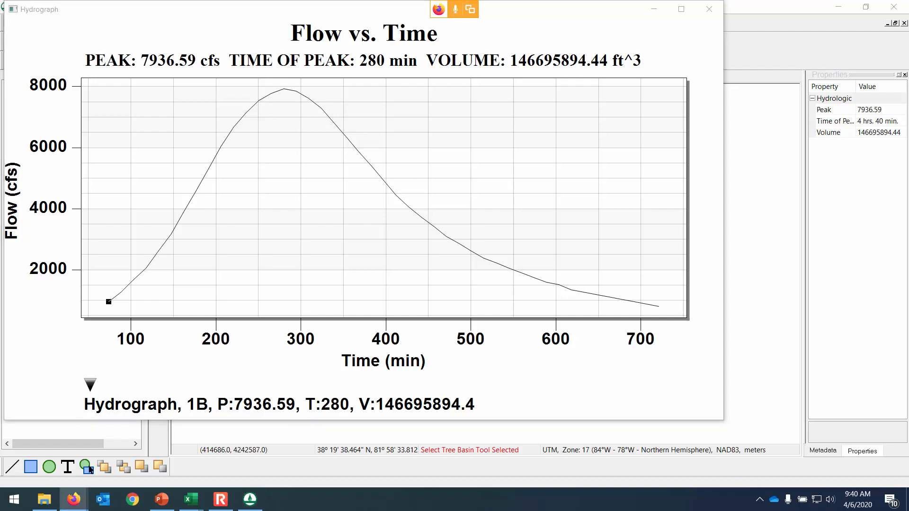
{"action": "left_click", "coordinate": [717, 11]}
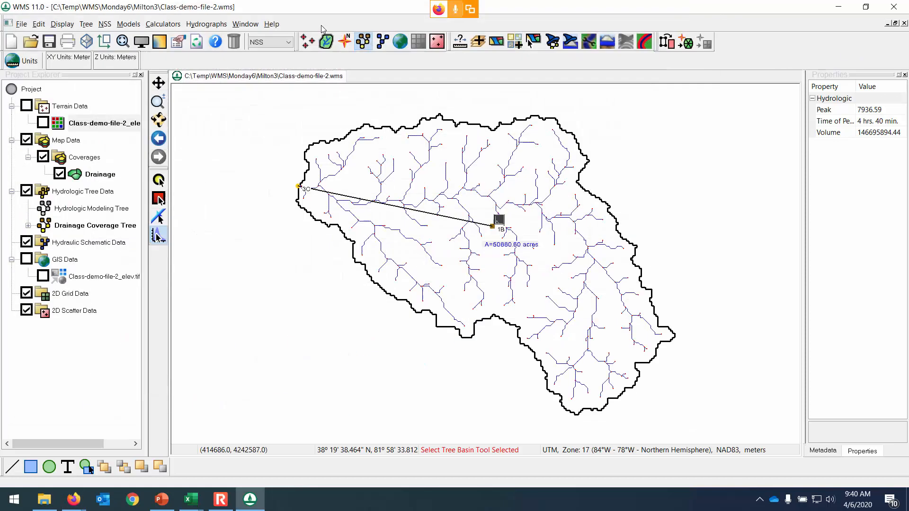
Step: In the Hydrologic Modeling module, use the Select hydrograph tool to view basin 1B's hydrograph plot once more and close it
{"action": "left_click", "coordinate": [368, 45]}
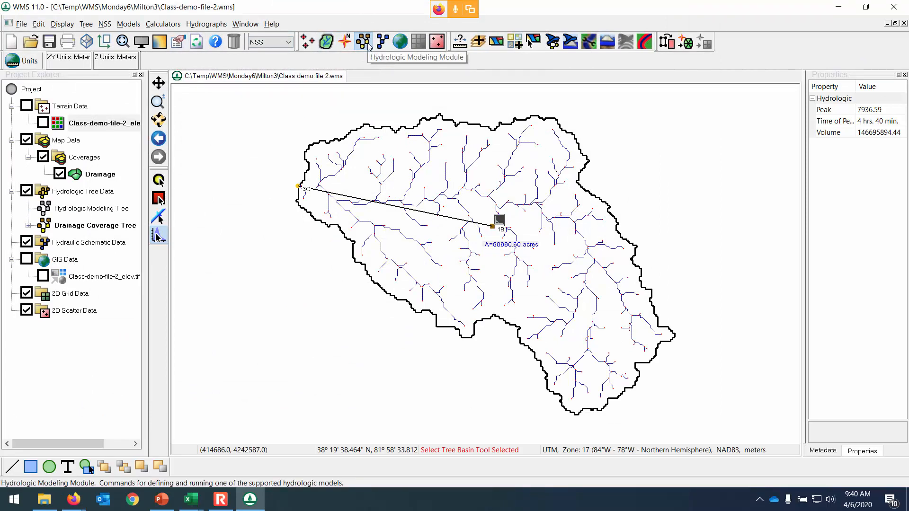
{"action": "left_click", "coordinate": [367, 44]}
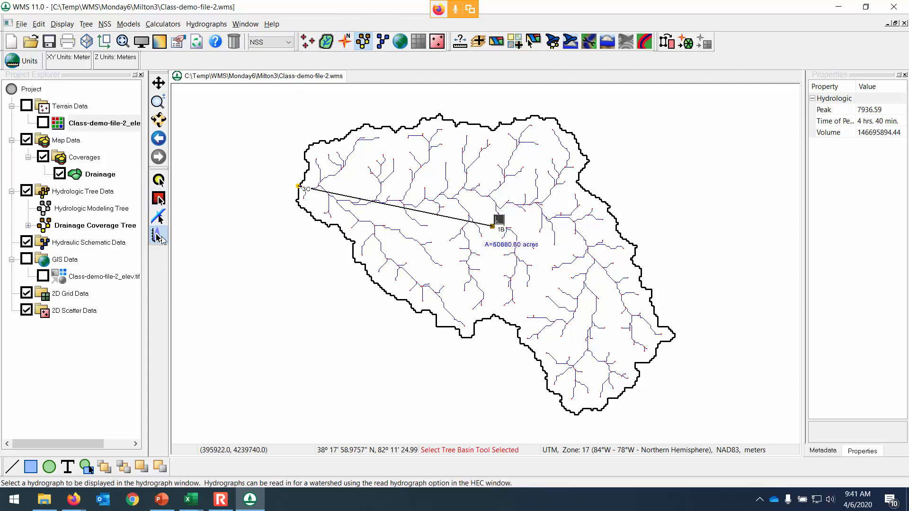
{"action": "left_click", "coordinate": [160, 237]}
{"action": "left_click", "coordinate": [160, 236]}
{"action": "key", "text": "ctrl"}
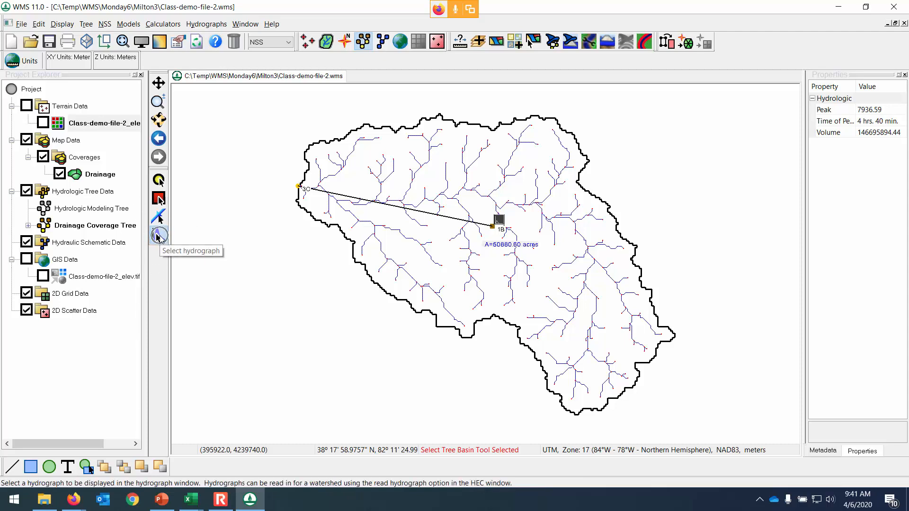
{"action": "key", "text": "ctrl"}
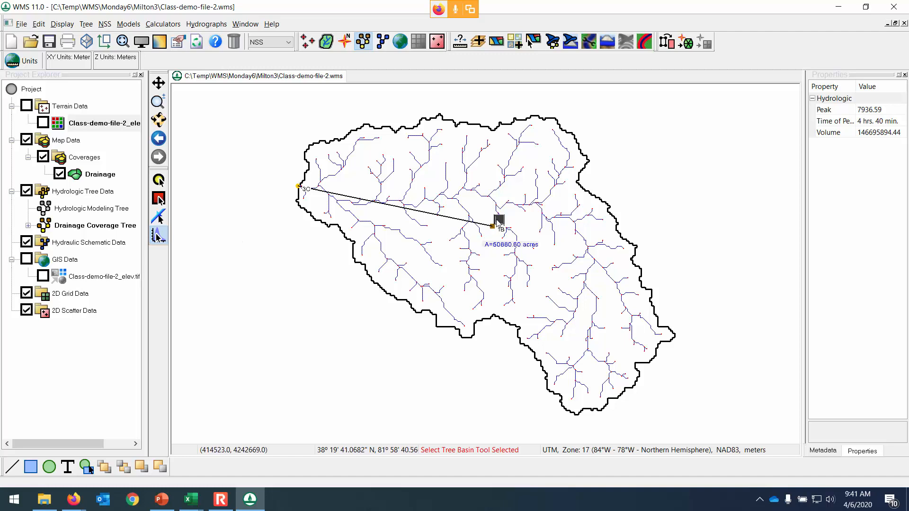
{"action": "double_click", "coordinate": [499, 221]}
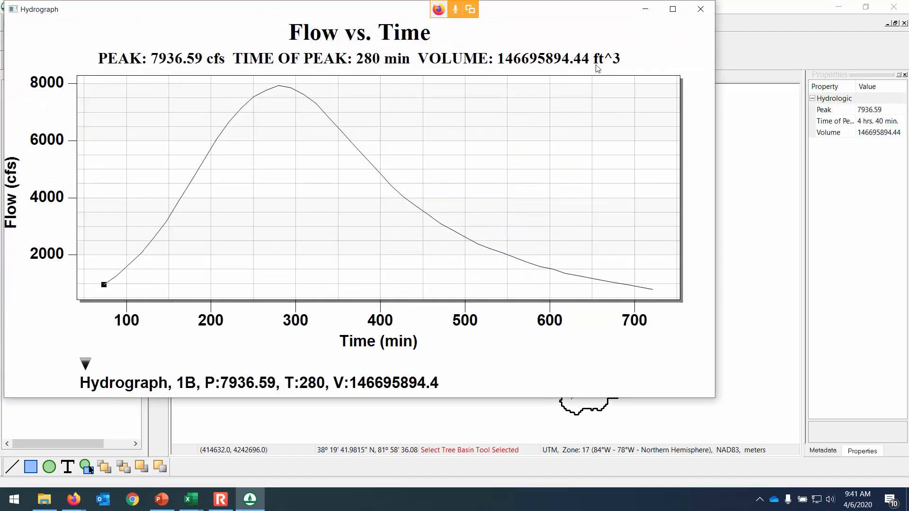
{"action": "left_click_drag", "start_coordinate": [513, 14], "coordinate": [623, 123]}
{"action": "left_click", "coordinate": [812, 119]}
Step: Examine the commands available for opening, listing, exporting and creating hydrographs, including the hydrograph file browser
{"action": "left_click", "coordinate": [207, 24]}
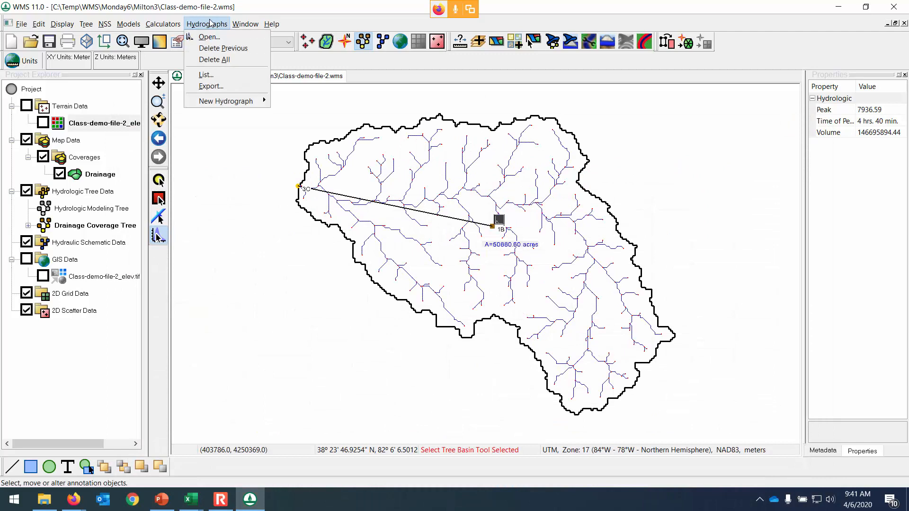
{"action": "left_click", "coordinate": [303, 13]}
{"action": "left_click", "coordinate": [207, 23]}
{"action": "mouse_move", "coordinate": [212, 26]}
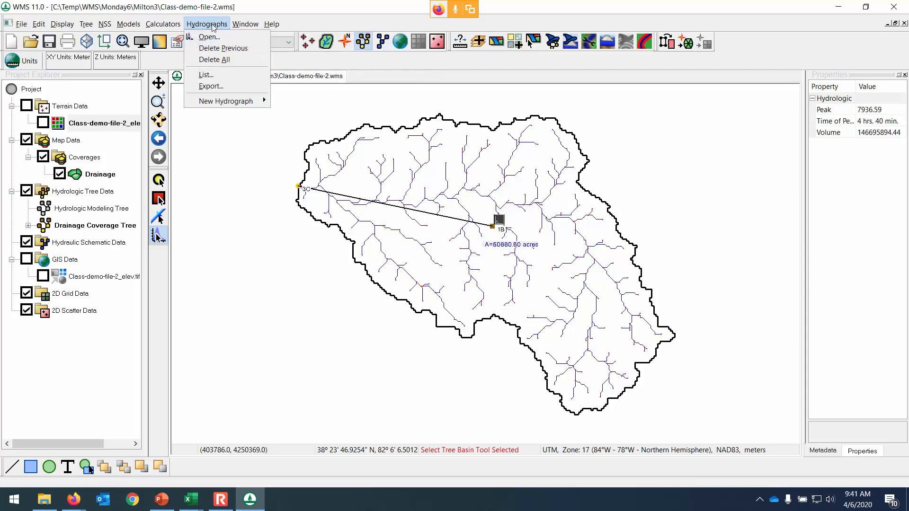
{"action": "left_click", "coordinate": [208, 37]}
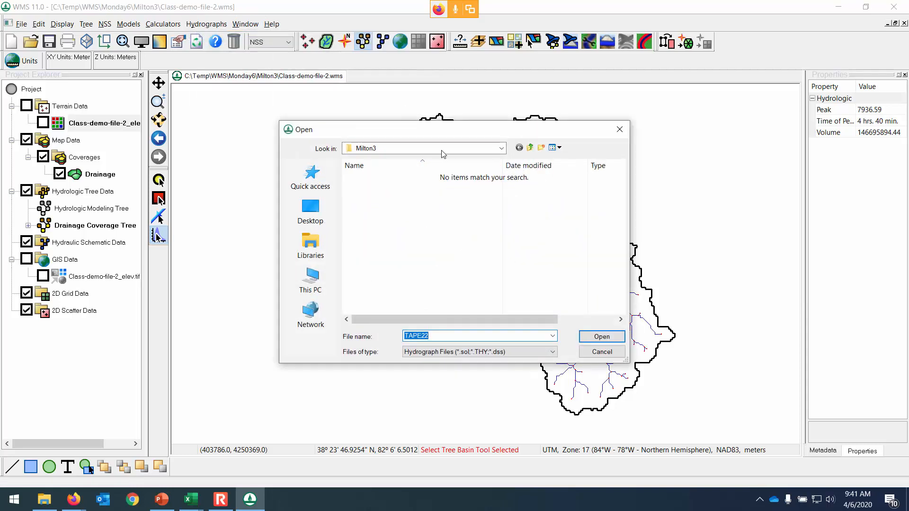
{"action": "left_click", "coordinate": [602, 336]}
{"action": "left_click", "coordinate": [206, 24]}
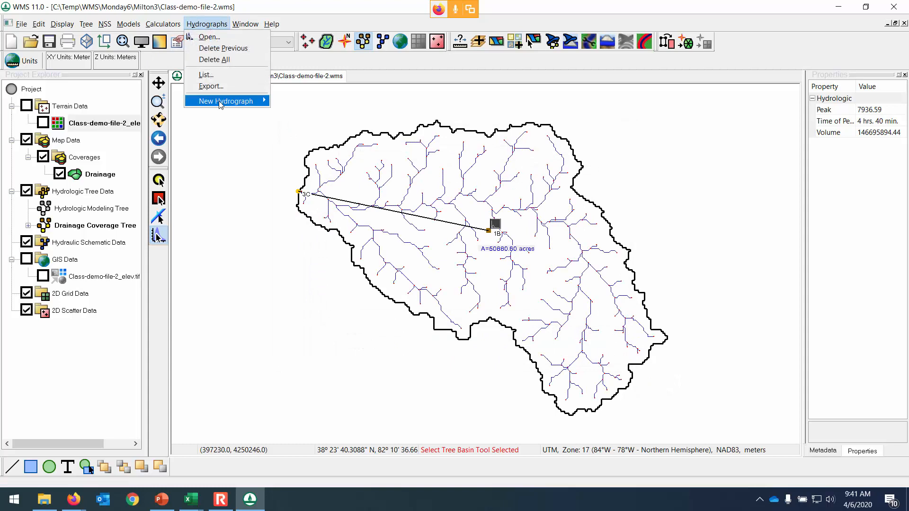
{"action": "mouse_move", "coordinate": [220, 104]}
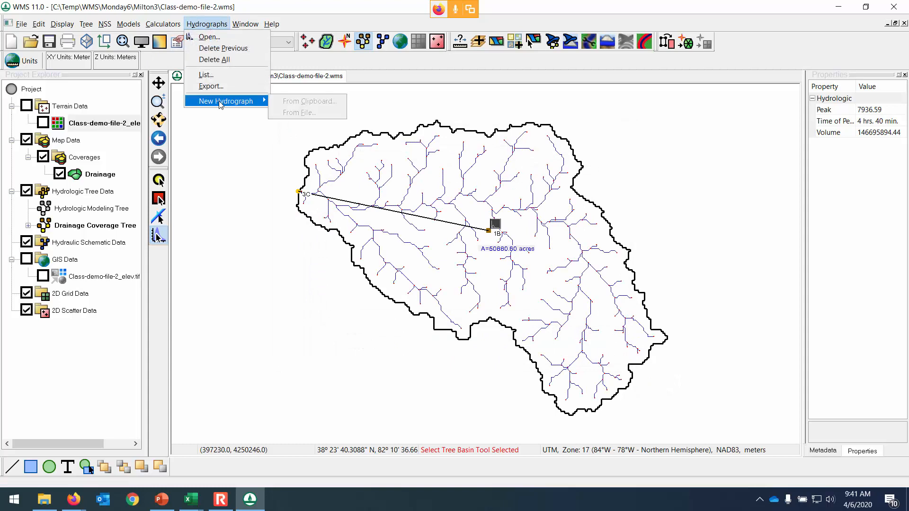
{"action": "left_click", "coordinate": [320, 15]}
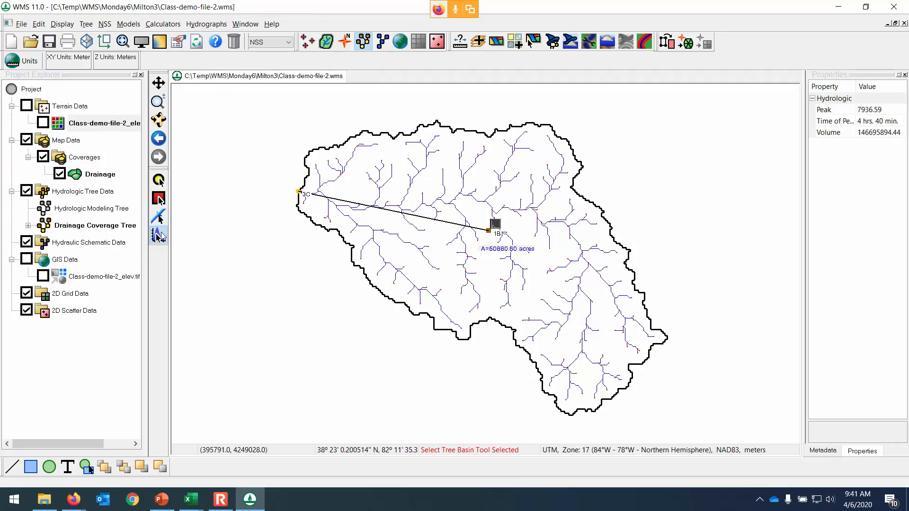
Step: Open basin 1B's National Streamflow Statistics settings, cancel them, and select the basin's hydrograph on the map
{"action": "double_click", "coordinate": [489, 235]}
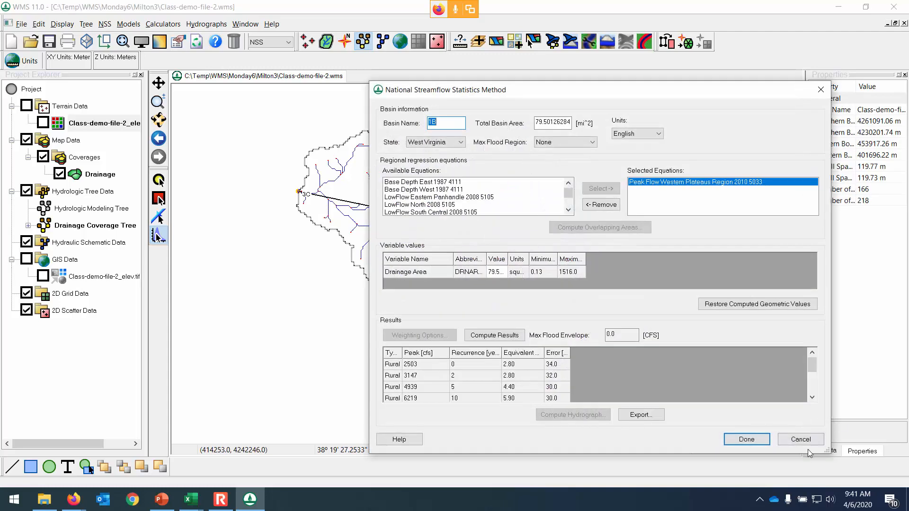
{"action": "left_click", "coordinate": [800, 439]}
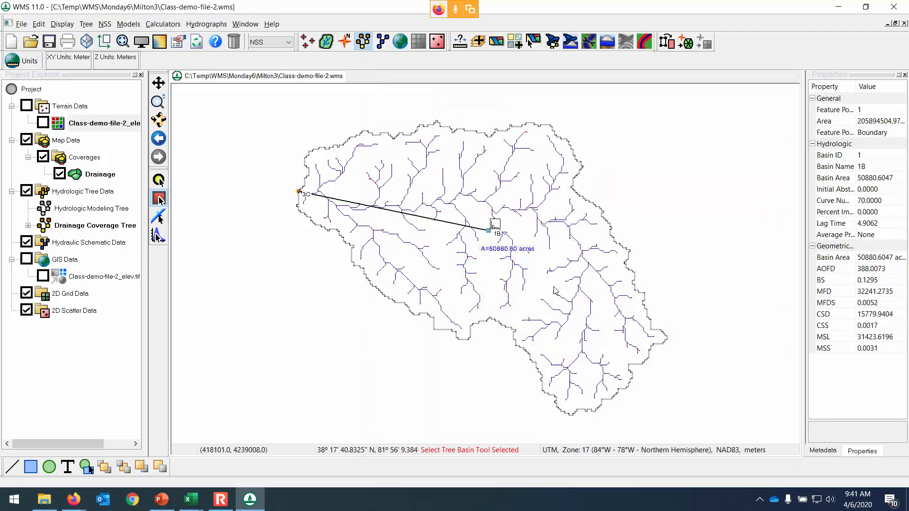
{"action": "double_click", "coordinate": [496, 226]}
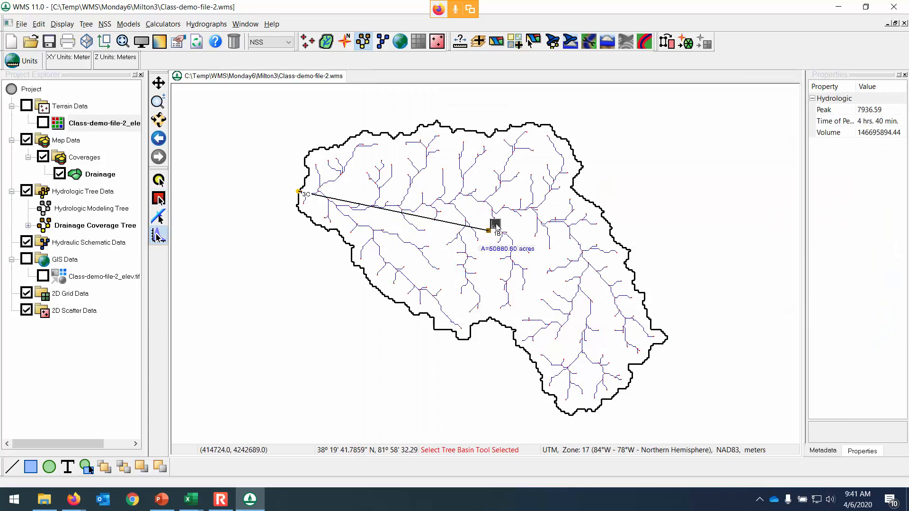
Step: Close the hydrograph plot, then open basin 1B's National Streamflow Statistics settings and dismiss them
{"action": "left_click", "coordinate": [692, 9]}
{"action": "scroll", "coordinate": [491, 237], "scroll_direction": "up", "scroll_amount": 2}
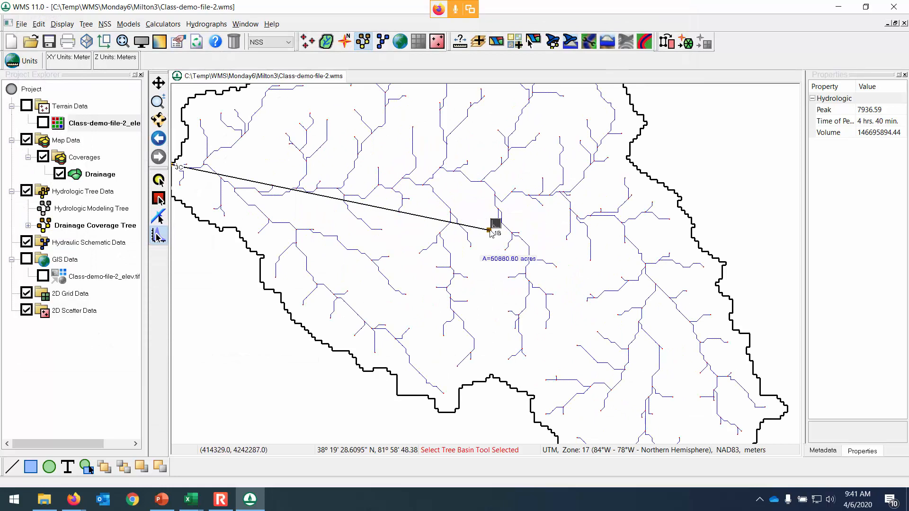
{"action": "double_click", "coordinate": [491, 233]}
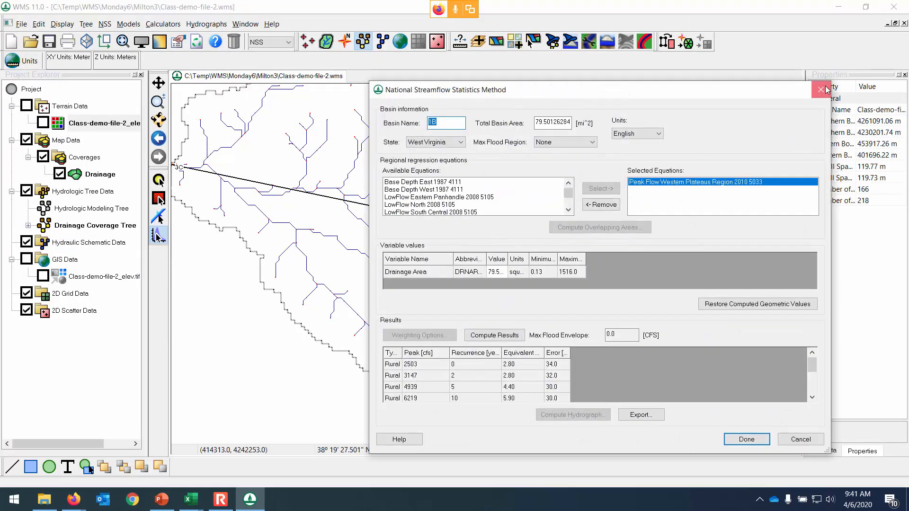
{"action": "left_click", "coordinate": [824, 90]}
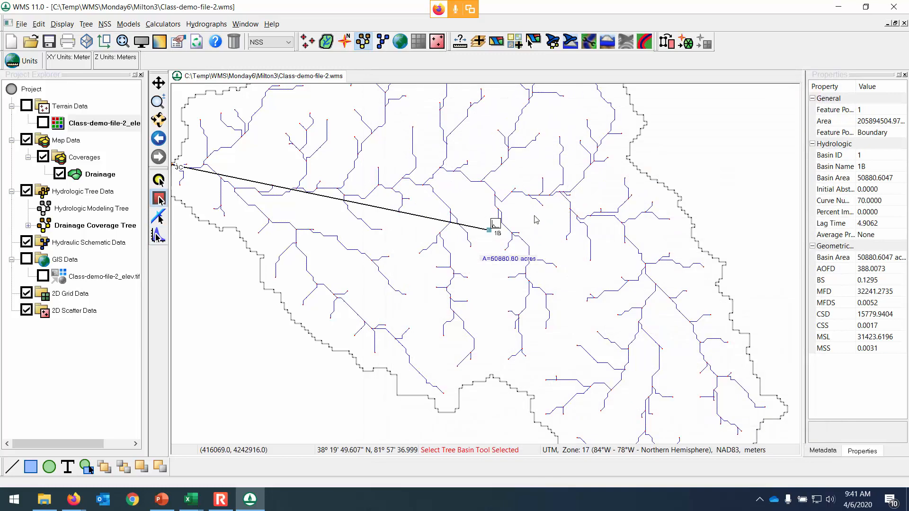
Step: View basin 1B's flow vs. time plot in an enlarged window, close it, and glance at the hydrologic modeling wizard
{"action": "double_click", "coordinate": [497, 225]}
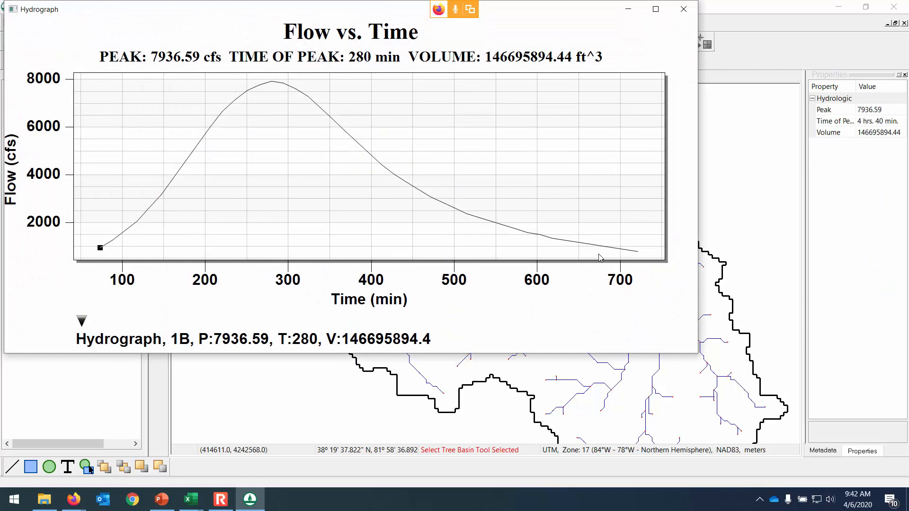
{"action": "left_click_drag", "start_coordinate": [697, 363], "coordinate": [754, 442]}
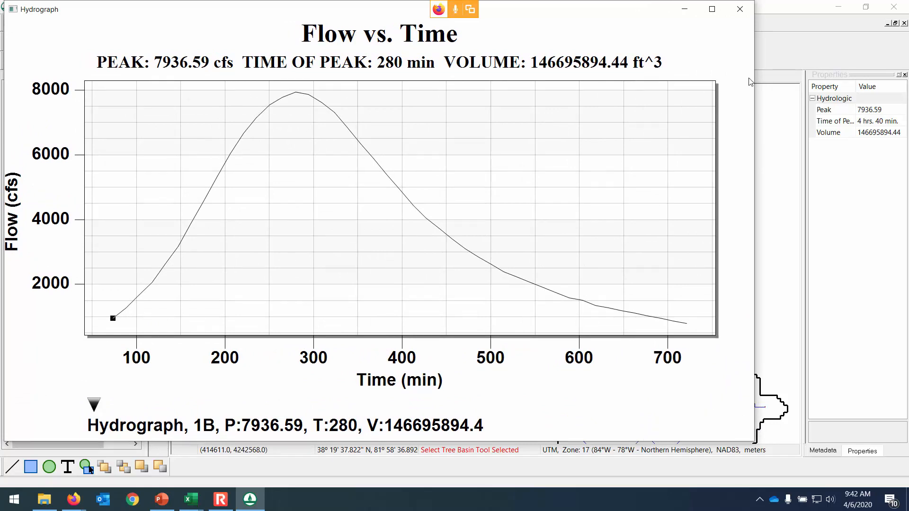
{"action": "left_click", "coordinate": [739, 9]}
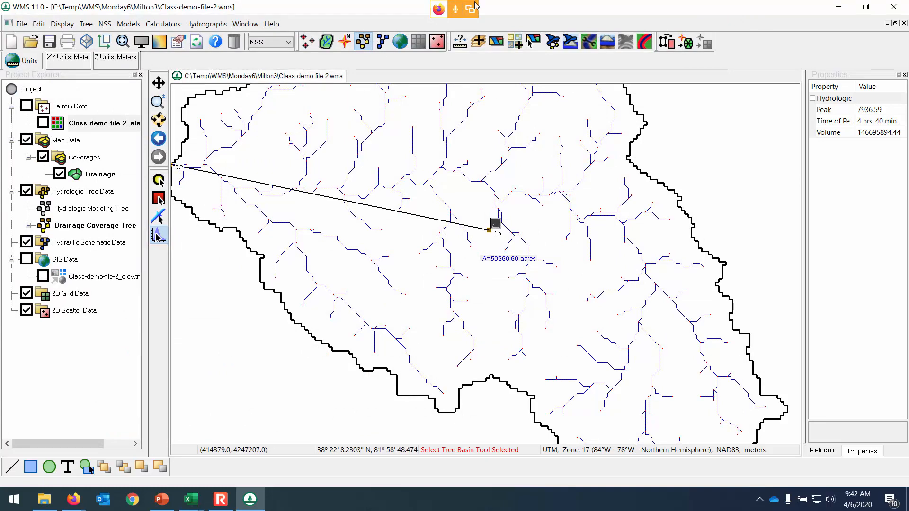
{"action": "left_click", "coordinate": [552, 43]}
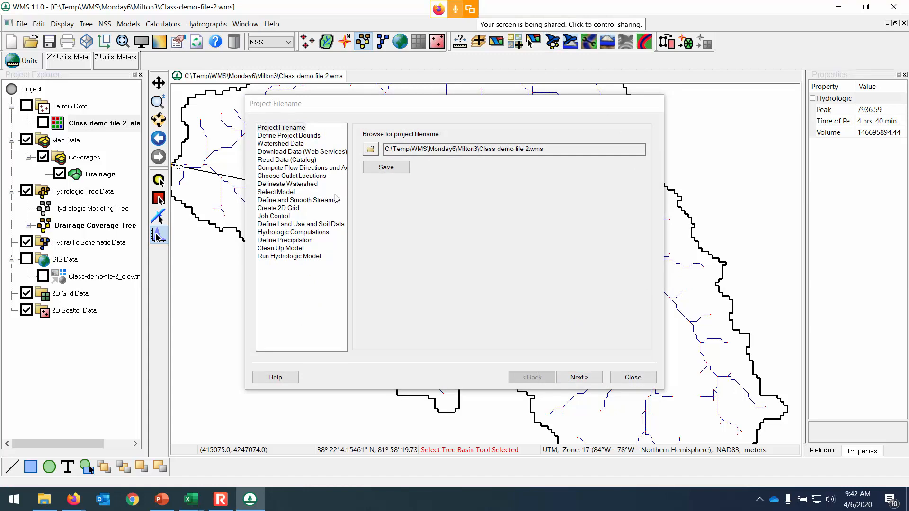
{"action": "left_click", "coordinate": [635, 378]}
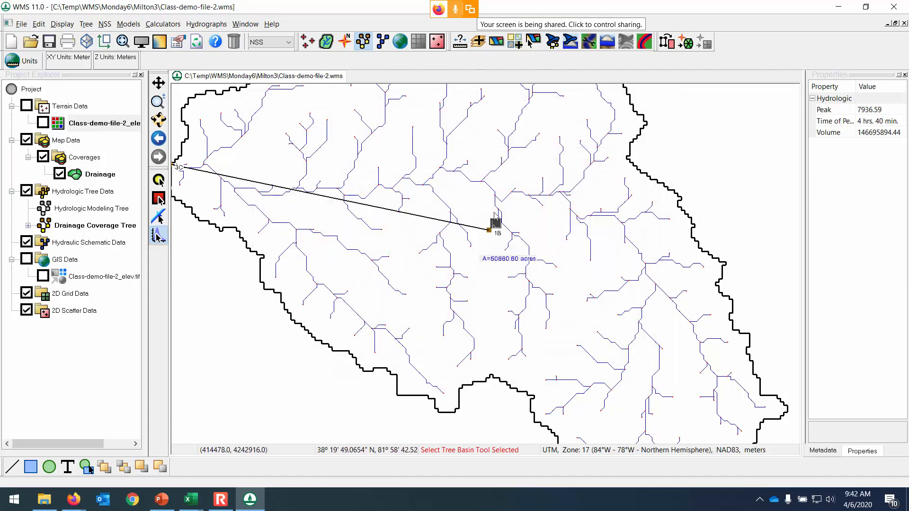
Step: Compute basin 1B's hydrograph again from the 25-year NSS peak flow, accepting the 294.3699 min basin lag time
{"action": "double_click", "coordinate": [494, 224]}
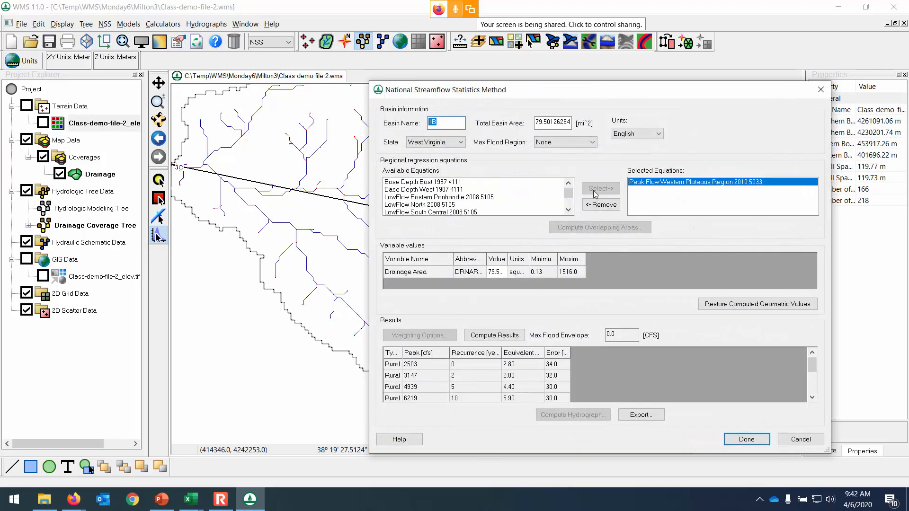
{"action": "left_click_drag", "start_coordinate": [626, 99], "coordinate": [595, 55]}
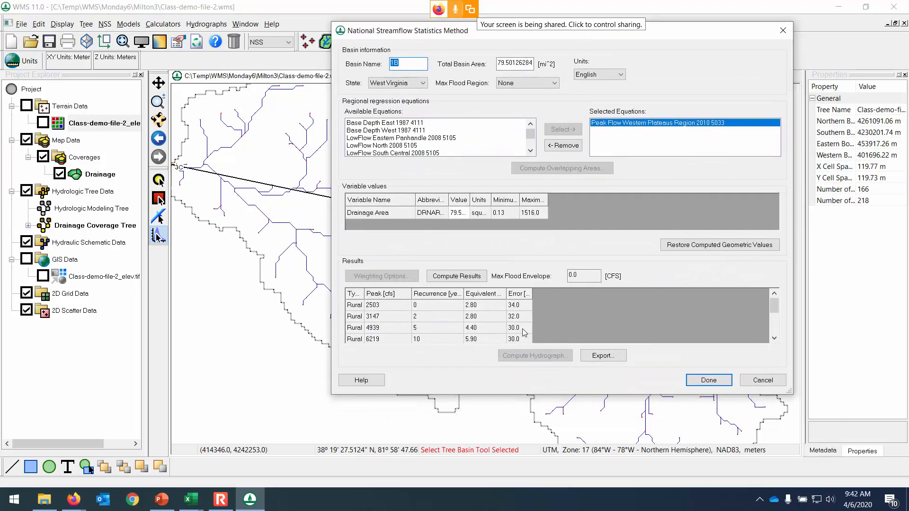
{"action": "scroll", "coordinate": [370, 334], "scroll_direction": "down", "scroll_amount": 3}
{"action": "scroll", "coordinate": [369, 331], "scroll_direction": "up", "scroll_amount": 3}
{"action": "scroll", "coordinate": [383, 321], "scroll_direction": "down", "scroll_amount": 1}
{"action": "left_click", "coordinate": [357, 317]}
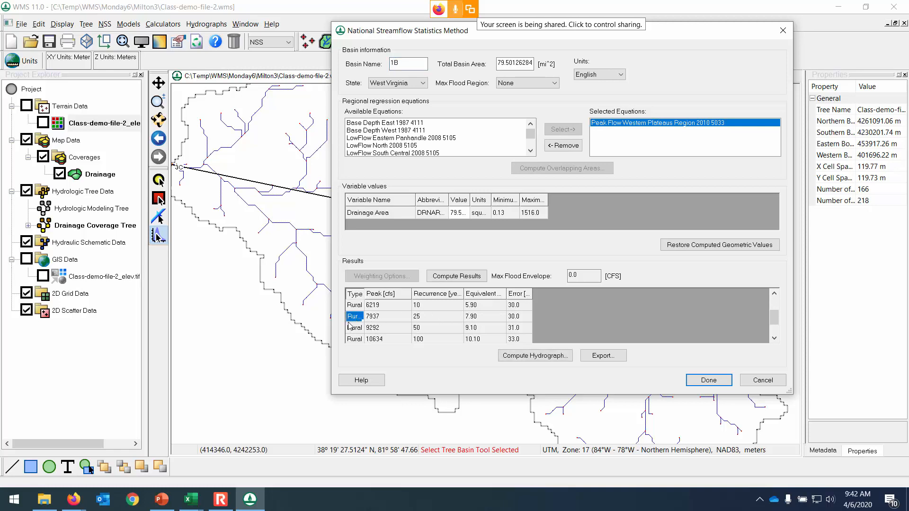
{"action": "left_click", "coordinate": [425, 317]}
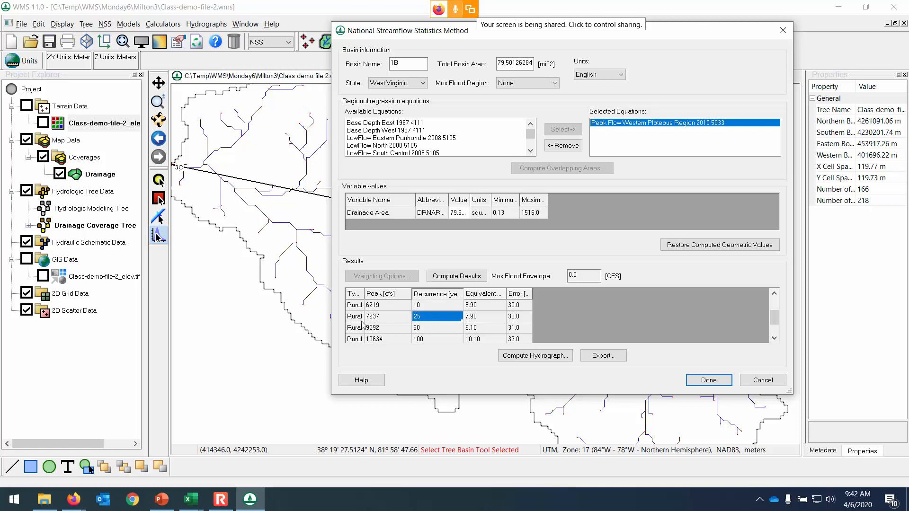
{"action": "left_click", "coordinate": [361, 321]}
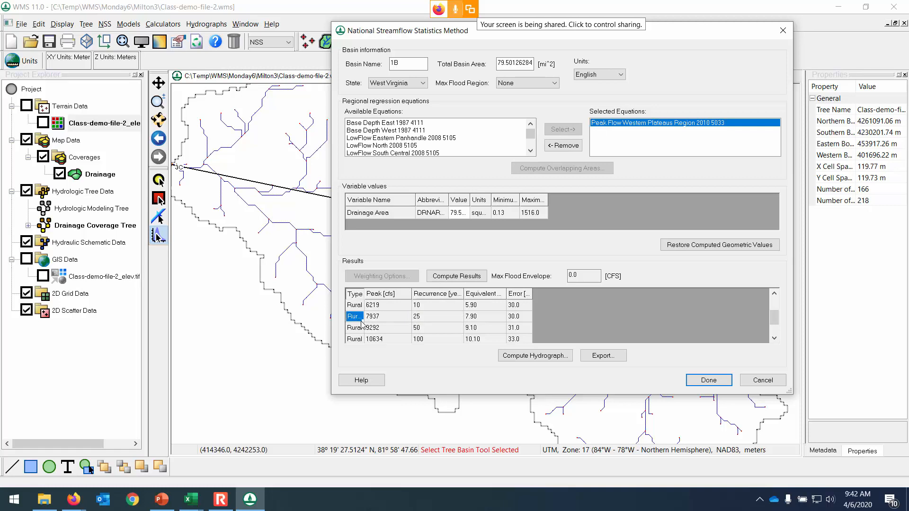
{"action": "left_click", "coordinate": [522, 358]}
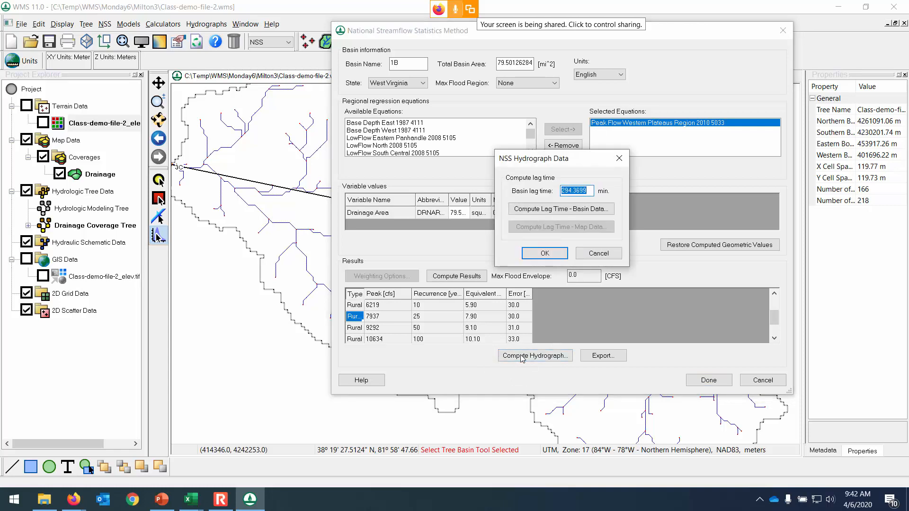
{"action": "left_click", "coordinate": [544, 254]}
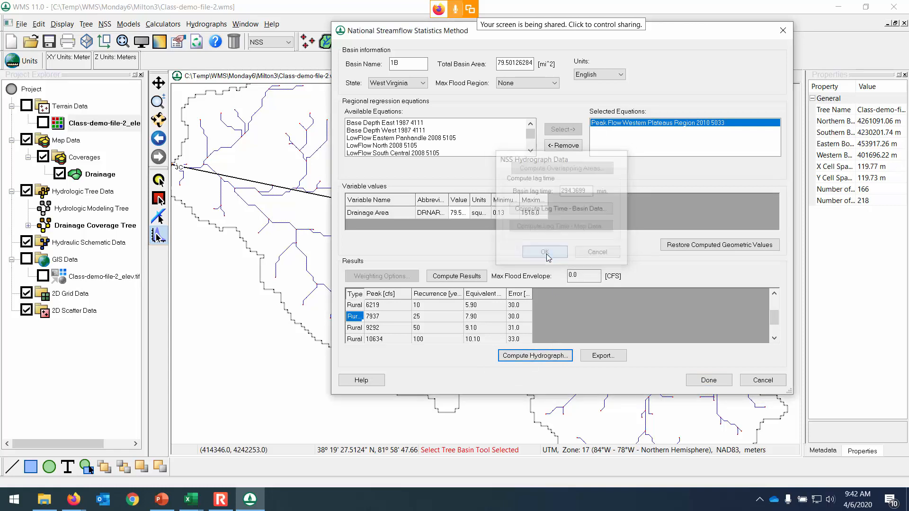
{"action": "left_click", "coordinate": [719, 382]}
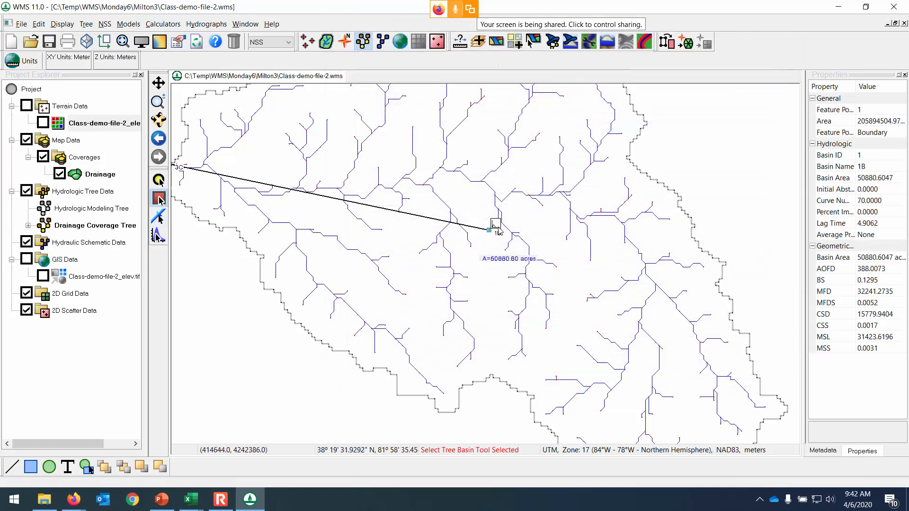
Step: View the flow vs. time plot of basin 1B's recomputed hydrograph and close it
{"action": "left_click", "coordinate": [496, 226]}
{"action": "double_click", "coordinate": [495, 226]}
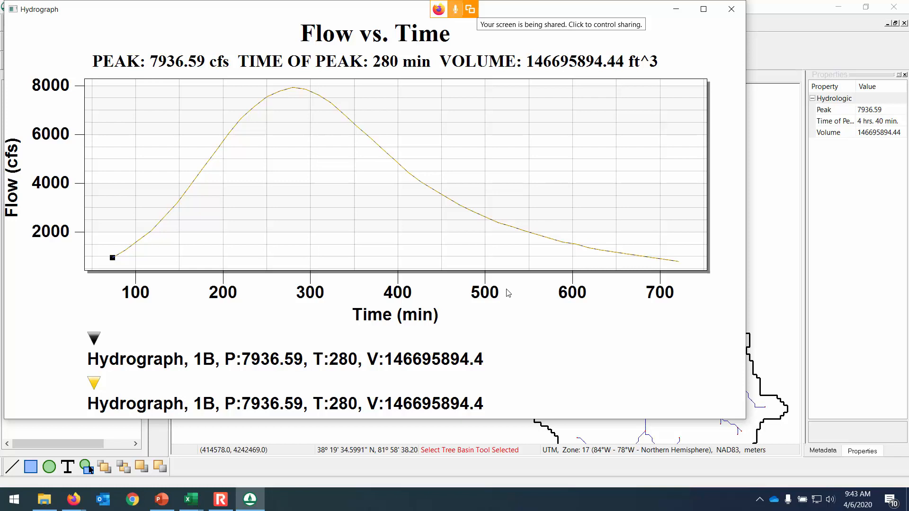
{"action": "left_click", "coordinate": [732, 9]}
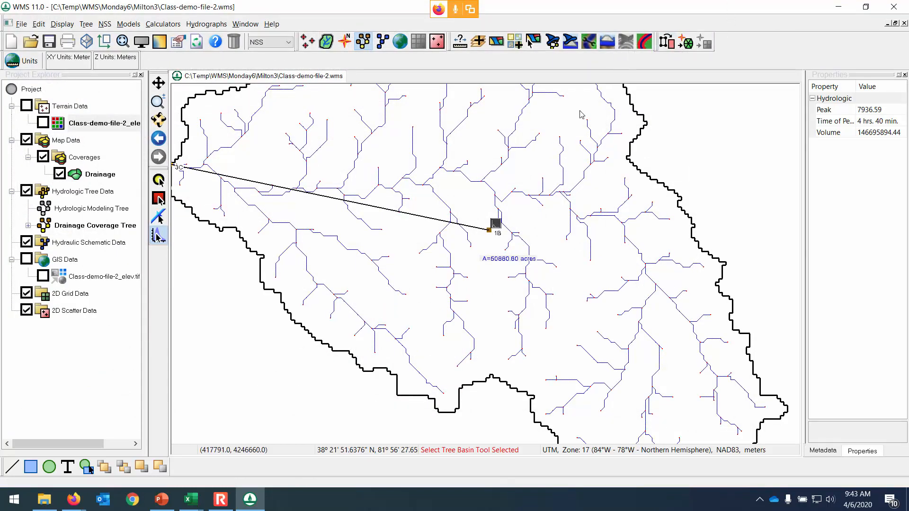
Step: Set up a Text/Data export of basin 1B's hydrograph plot to the file hydrograph-export.txt in the Milton3 folder
{"action": "double_click", "coordinate": [495, 226]}
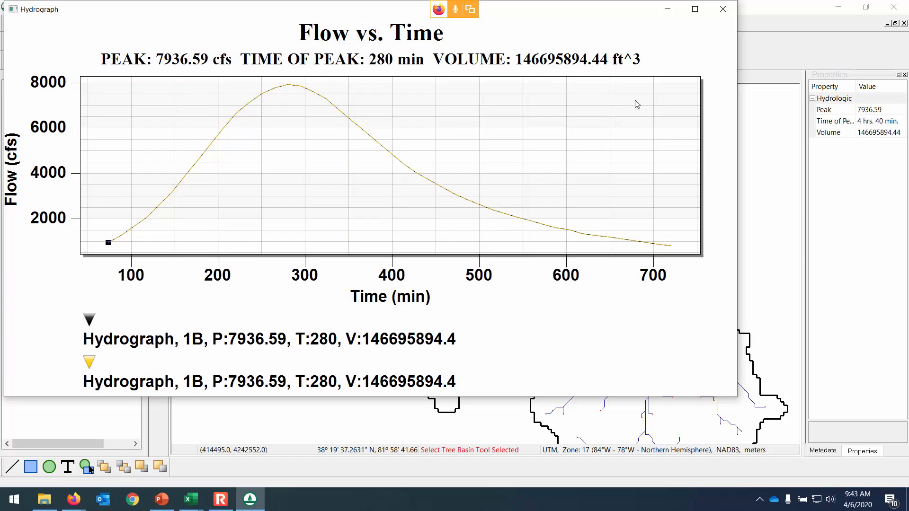
{"action": "right_click", "coordinate": [548, 126]}
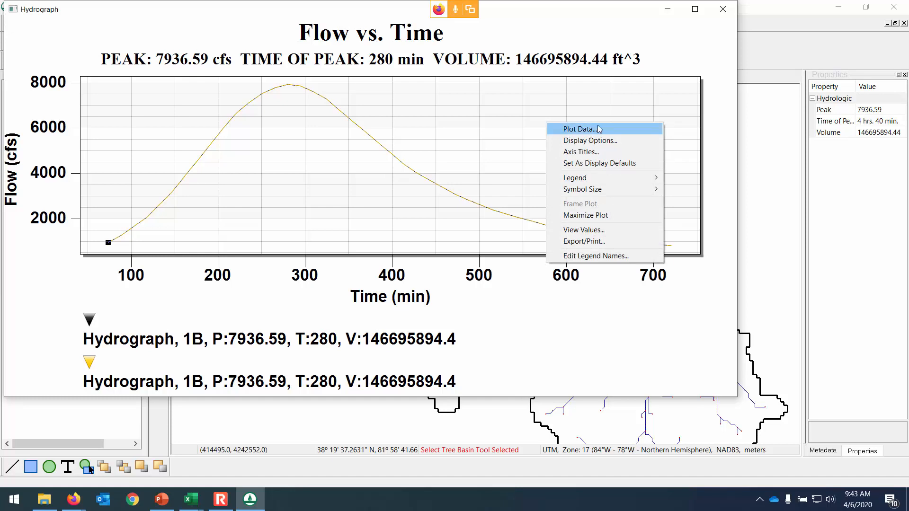
{"action": "left_click", "coordinate": [605, 243]}
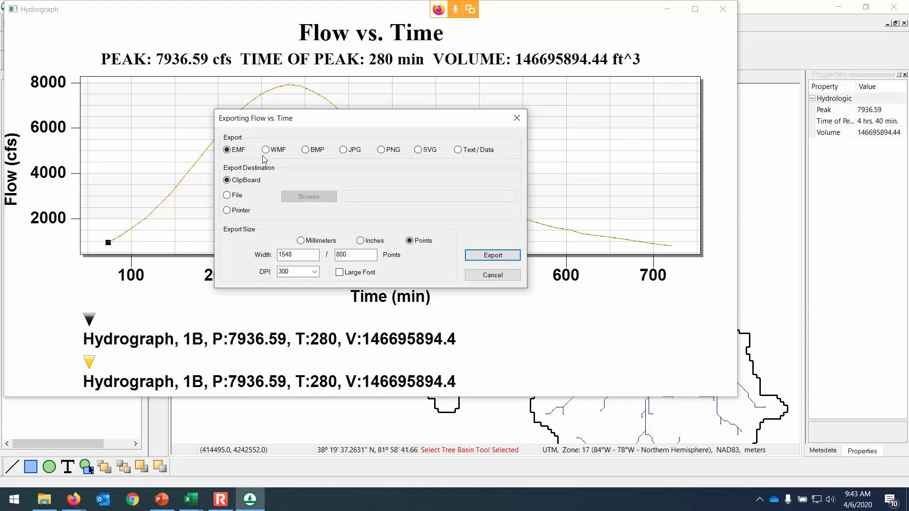
{"action": "left_click", "coordinate": [457, 150]}
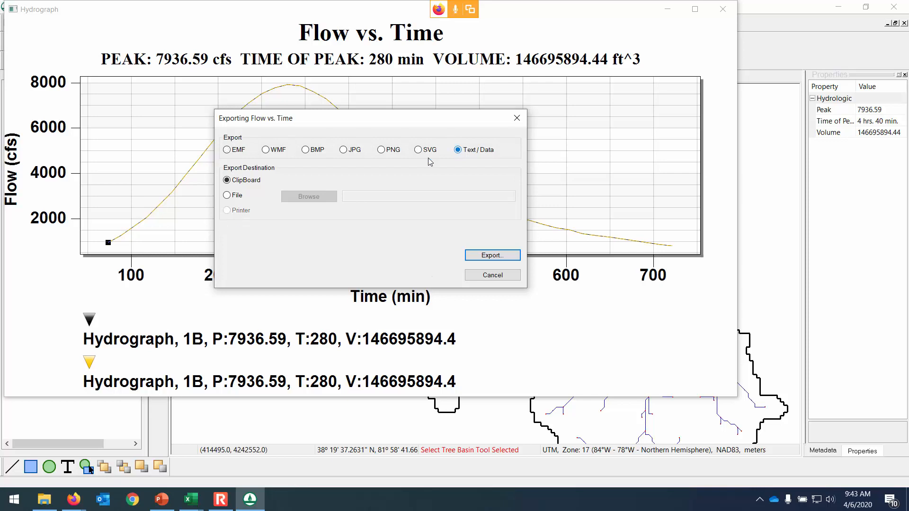
{"action": "left_click", "coordinate": [227, 196]}
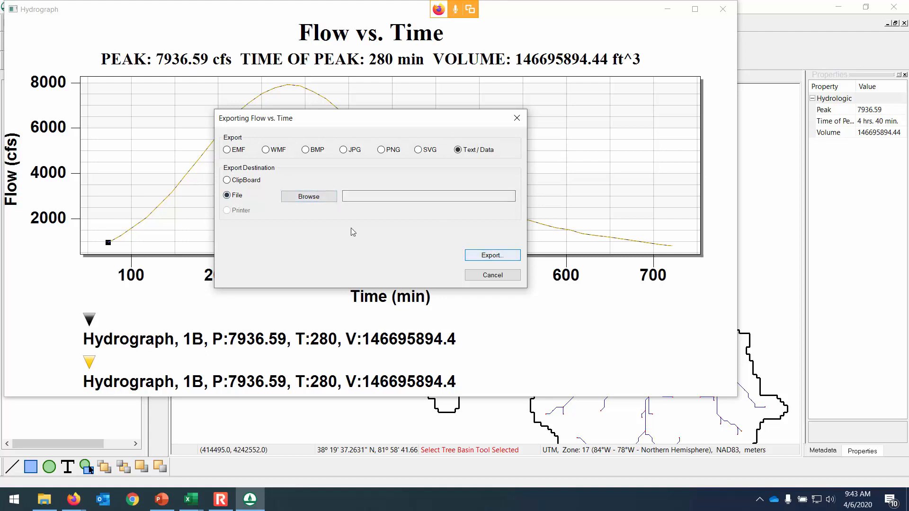
{"action": "left_click", "coordinate": [311, 198]}
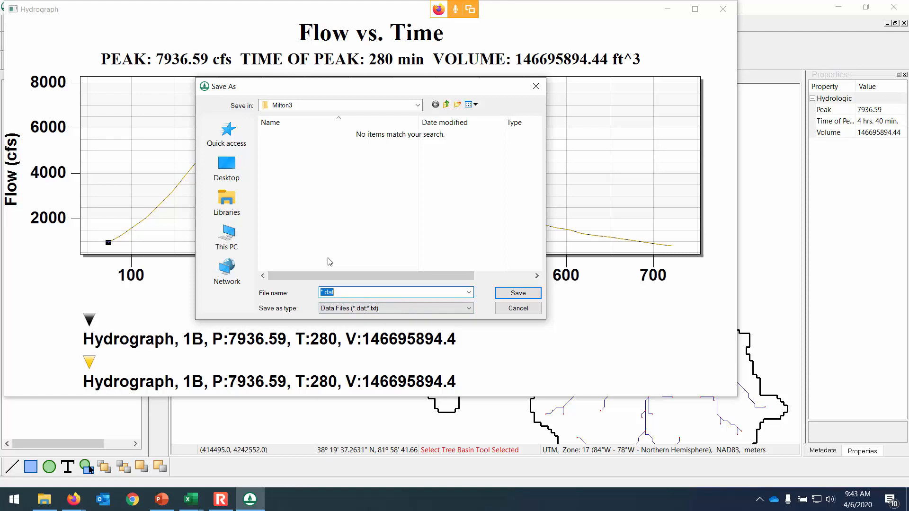
{"action": "type", "text": "hydrograph-export.txt"}
{"action": "left_click", "coordinate": [518, 293]}
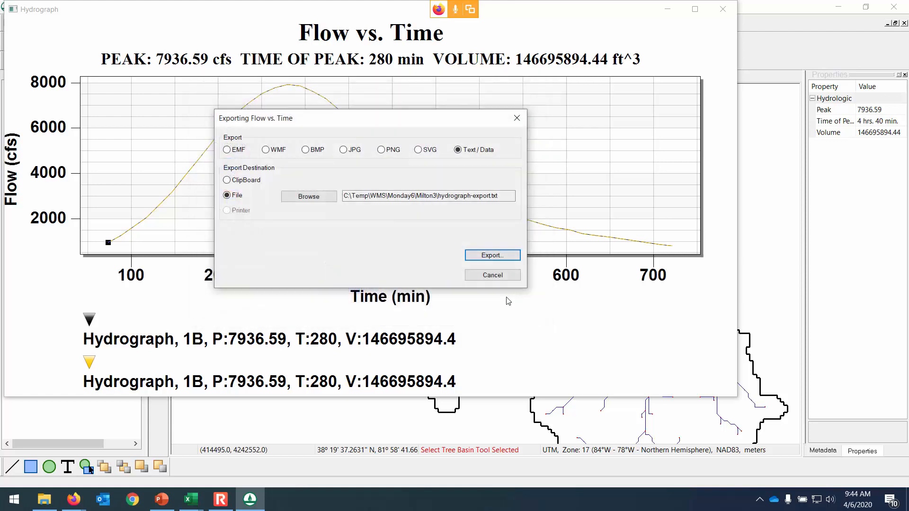
Step: Export the hydrograph's data and labels in Table style with the Points/Subsets arrangement
{"action": "left_click", "coordinate": [514, 259]}
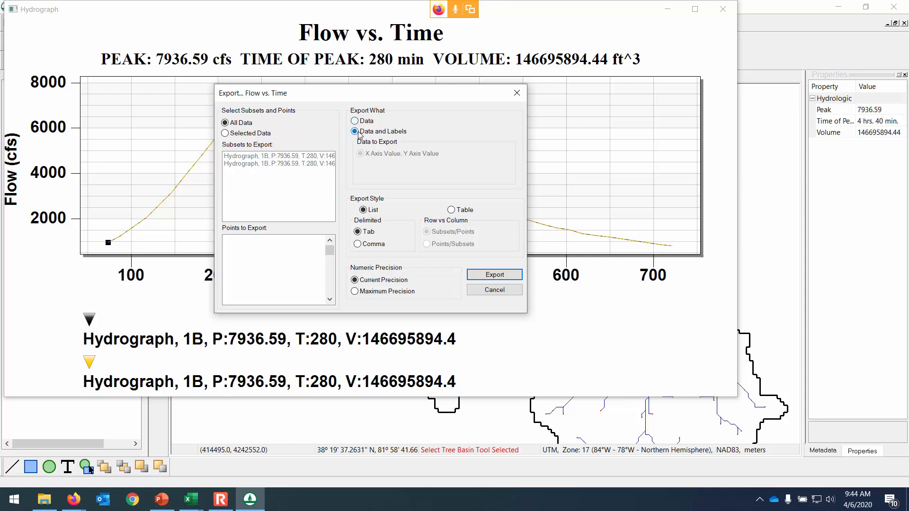
{"action": "left_click", "coordinate": [452, 210]}
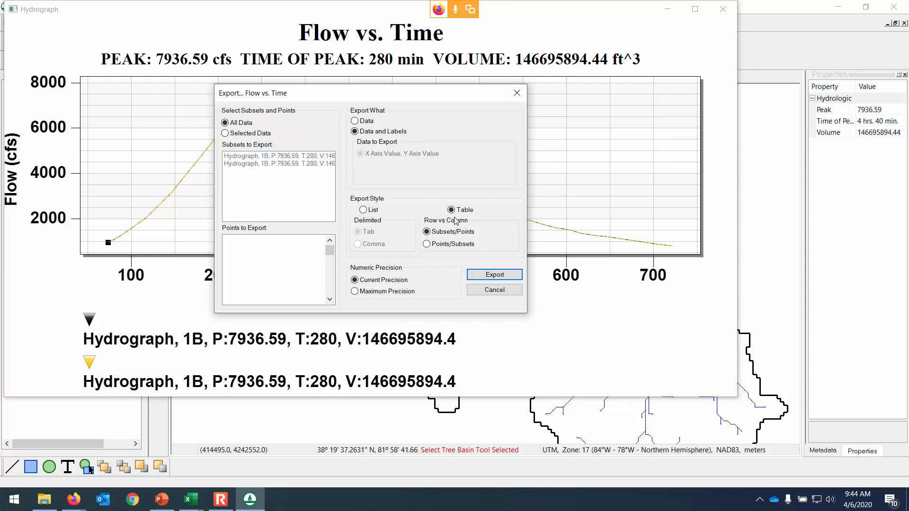
{"action": "left_click", "coordinate": [427, 244]}
{"action": "left_click", "coordinate": [513, 276]}
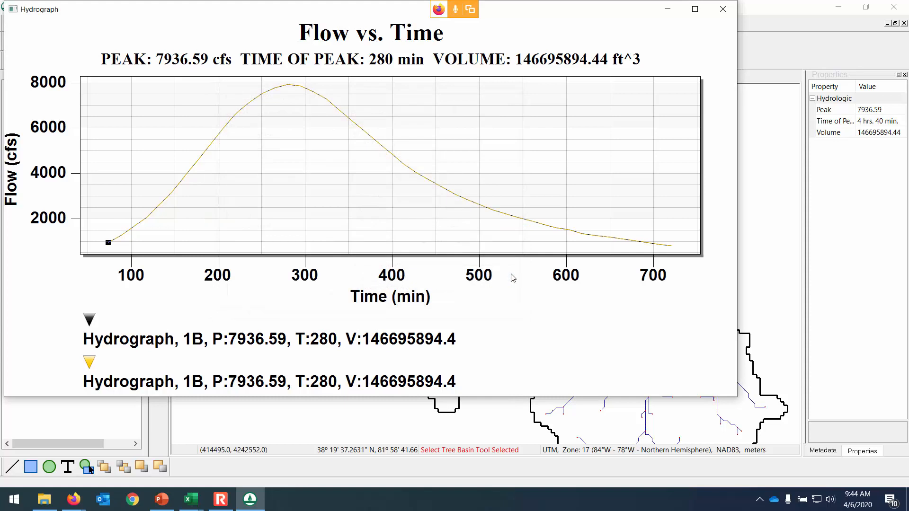
Step: Switch to File Explorer, open hydrograph-export.txt from the Milton3 folder to review the exported flow values, and close it
{"action": "left_click", "coordinate": [38, 507]}
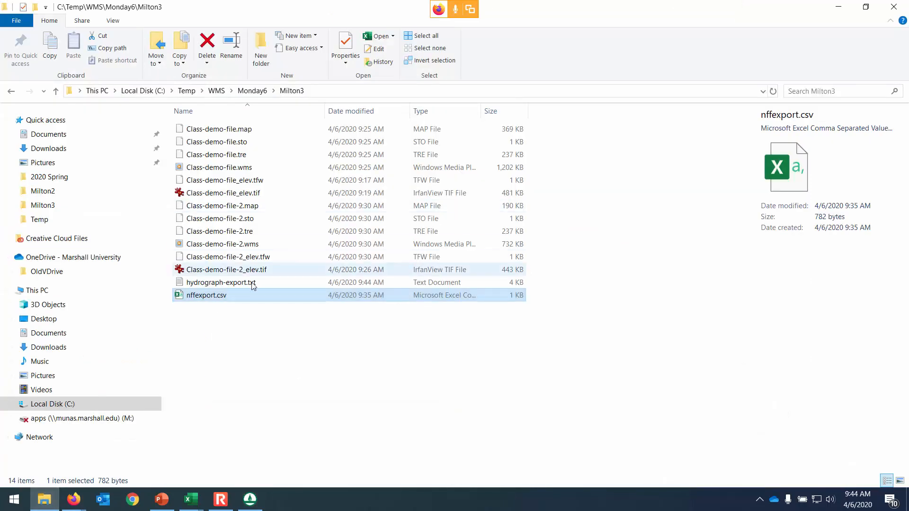
{"action": "key", "text": "Up"}
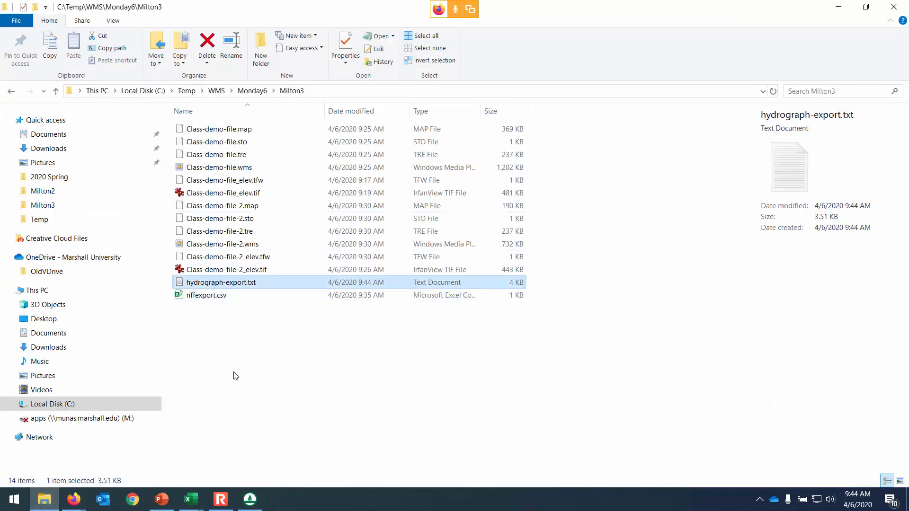
{"action": "double_click", "coordinate": [240, 283]}
{"action": "left_click_drag", "start_coordinate": [483, 104], "coordinate": [575, 82]}
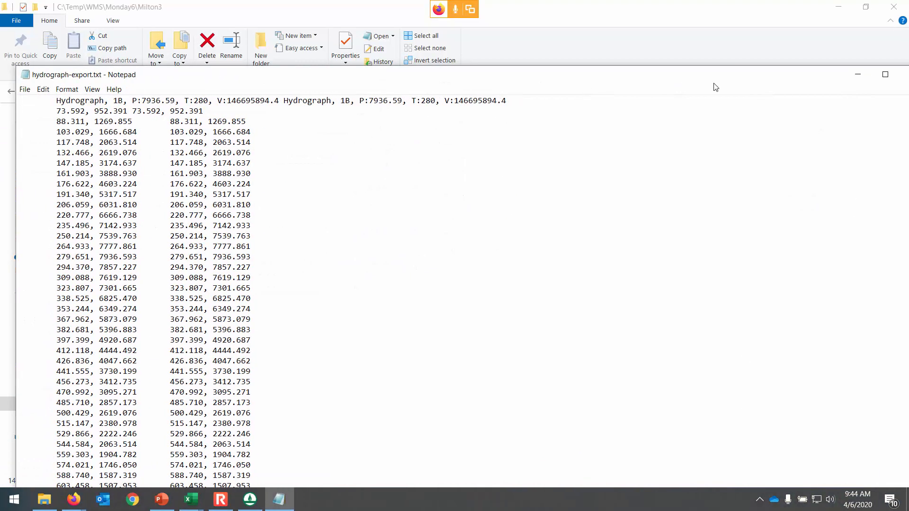
{"action": "left_click_drag", "start_coordinate": [715, 87], "coordinate": [616, 86]}
{"action": "left_click", "coordinate": [701, 76]}
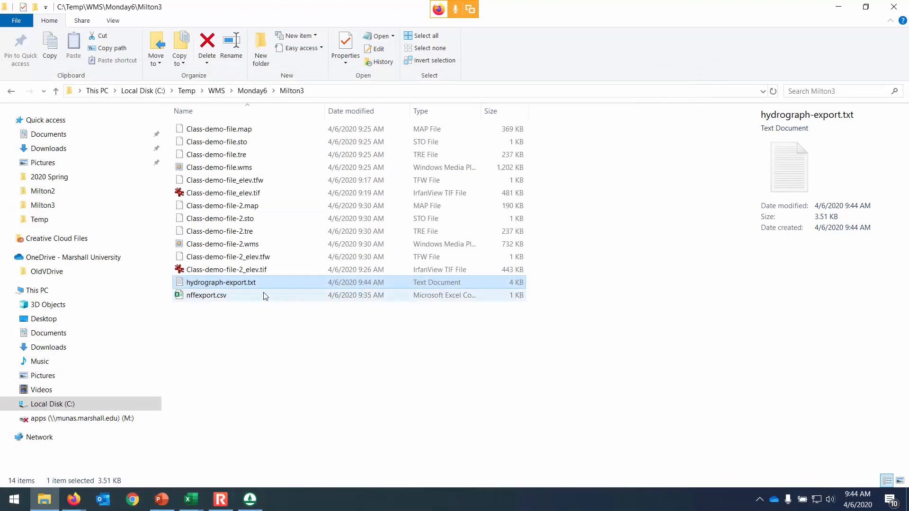
Step: Switch to the nffexport.csv workbook in Excel and browse the Milton3 folder for a file to open
{"action": "left_click", "coordinate": [198, 494]}
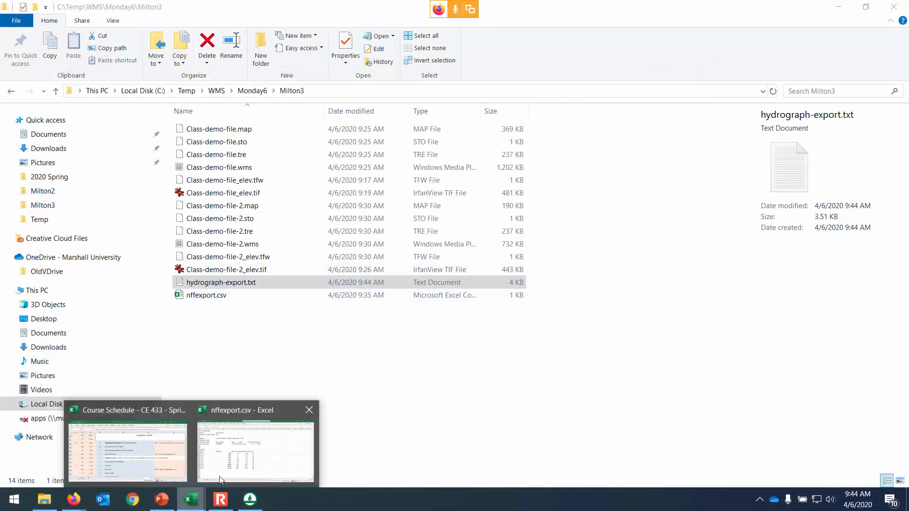
{"action": "left_click", "coordinate": [260, 456]}
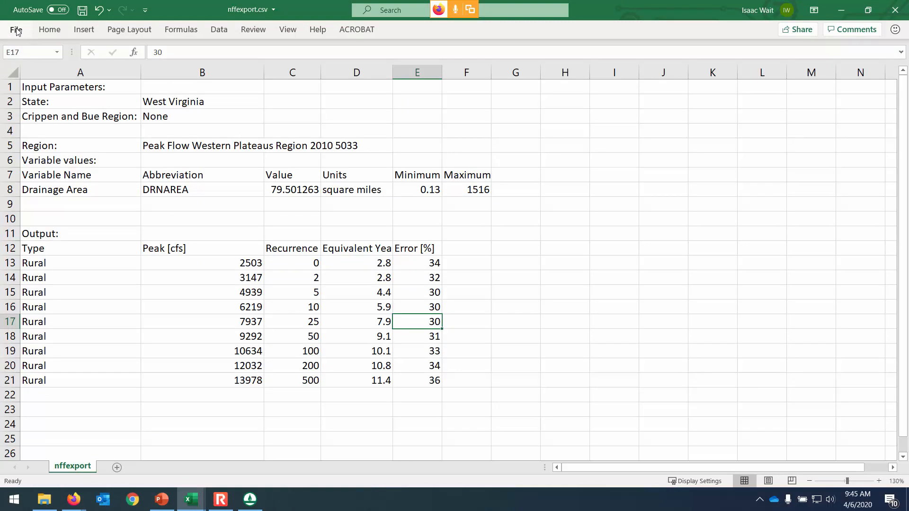
{"action": "left_click", "coordinate": [17, 31]}
{"action": "left_click", "coordinate": [42, 106]}
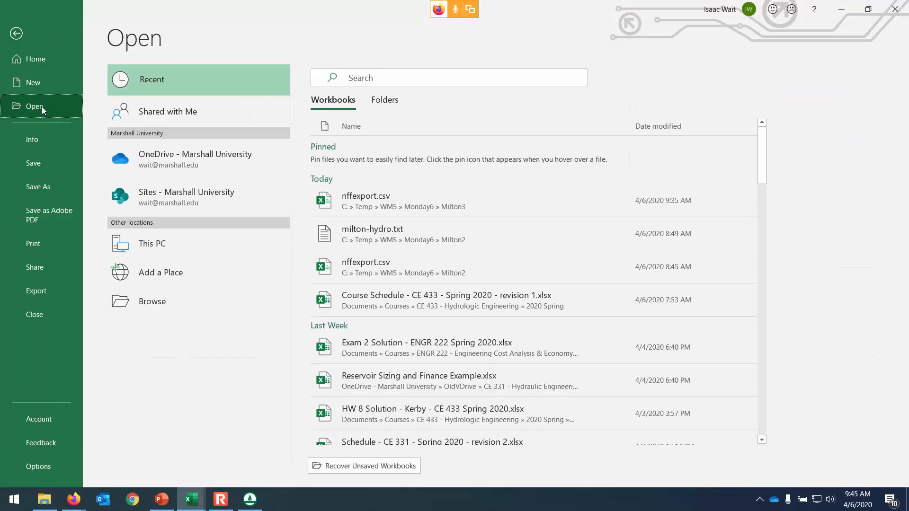
{"action": "left_click", "coordinate": [141, 307]}
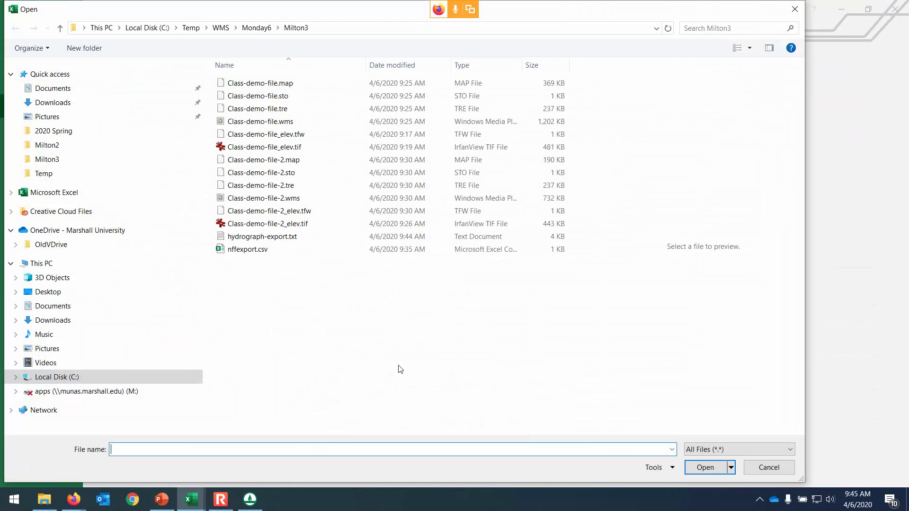
Step: Show All Files (*.*) in the Milton3 folder and open hydrograph-export.txt
{"action": "left_click", "coordinate": [741, 450]}
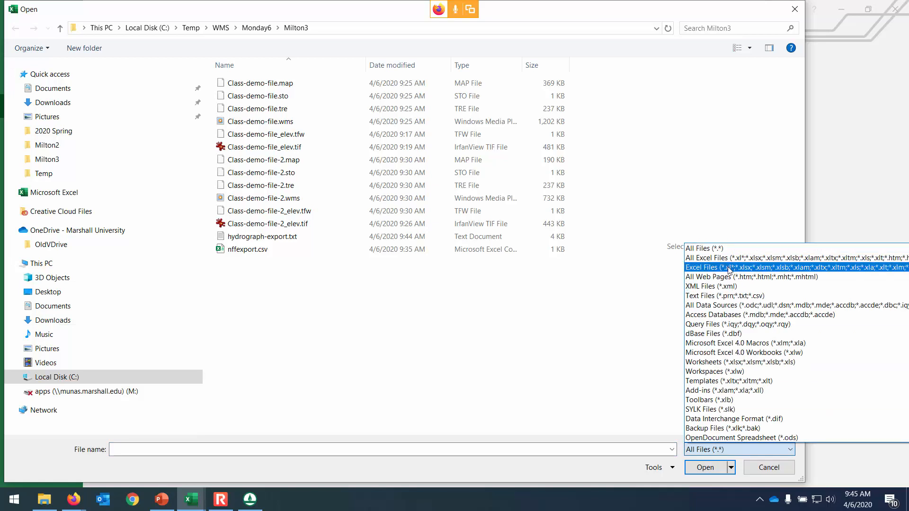
{"action": "left_click", "coordinate": [727, 258]}
{"action": "left_click", "coordinate": [728, 451]}
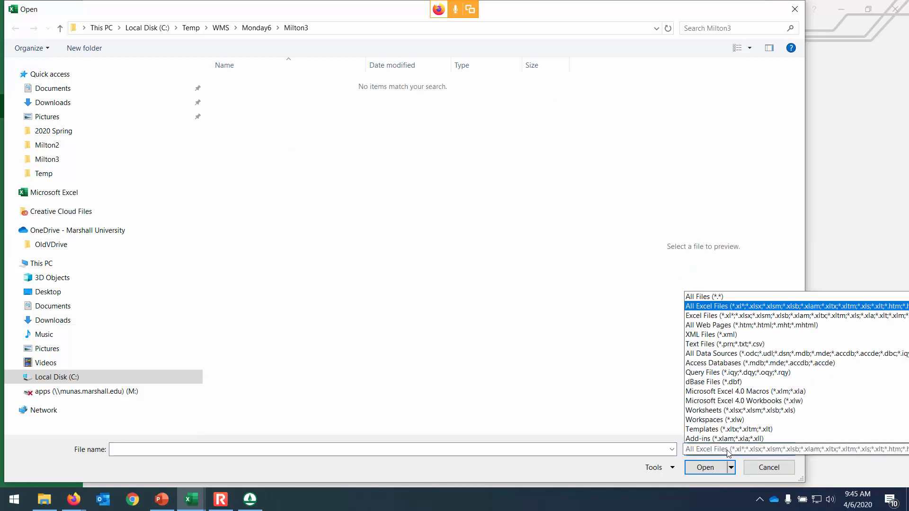
{"action": "left_click", "coordinate": [720, 249]}
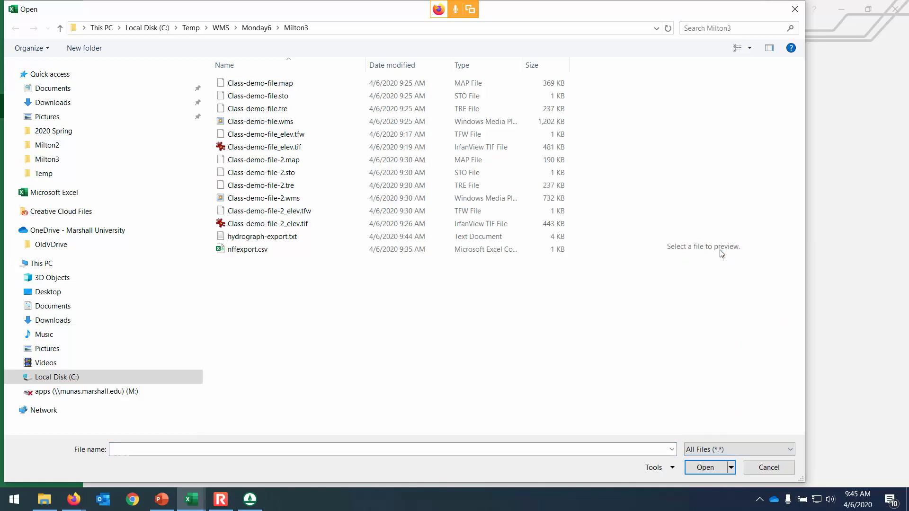
{"action": "left_click", "coordinate": [259, 238]}
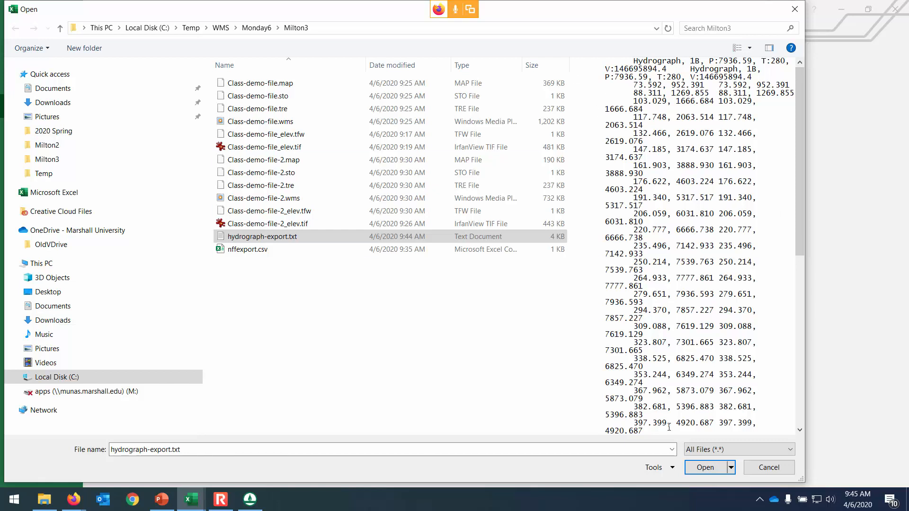
{"action": "left_click", "coordinate": [704, 466]}
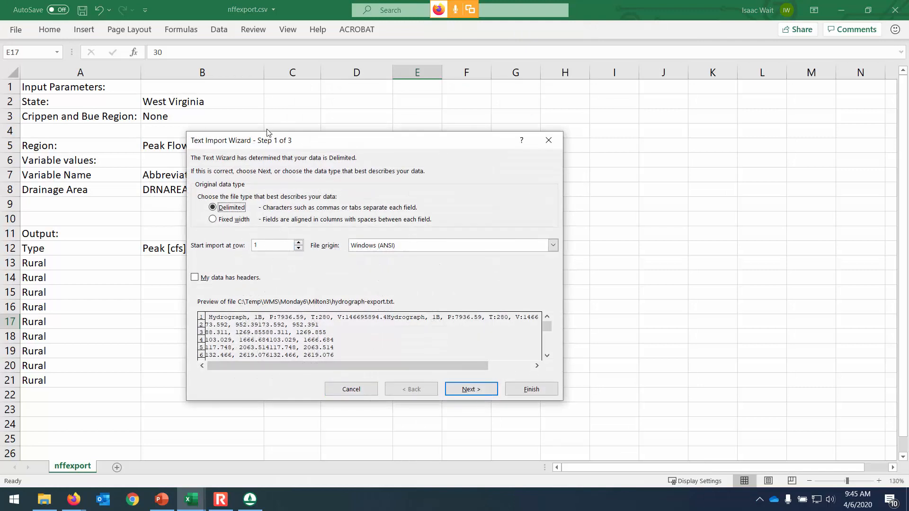
Step: Import the text file as delimited data using Tab and Comma as delimiters, with the General column format
{"action": "left_click", "coordinate": [487, 393]}
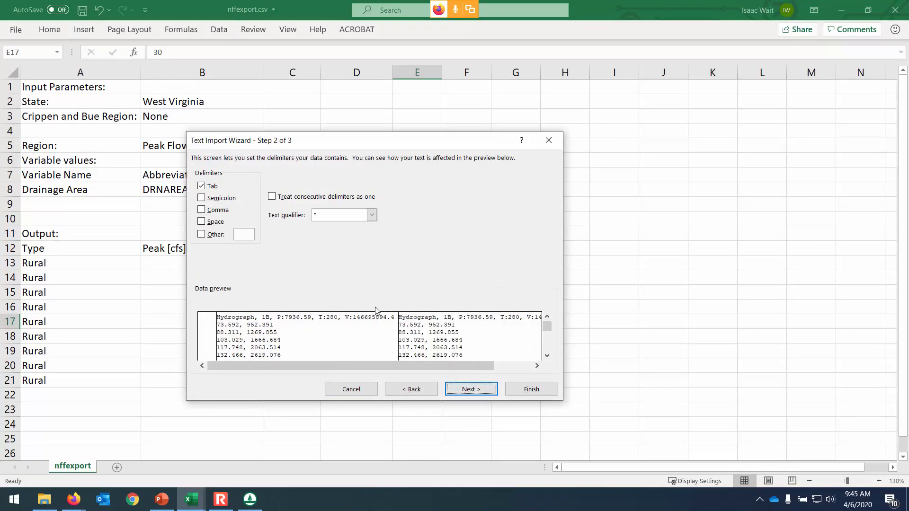
{"action": "left_click", "coordinate": [212, 211]}
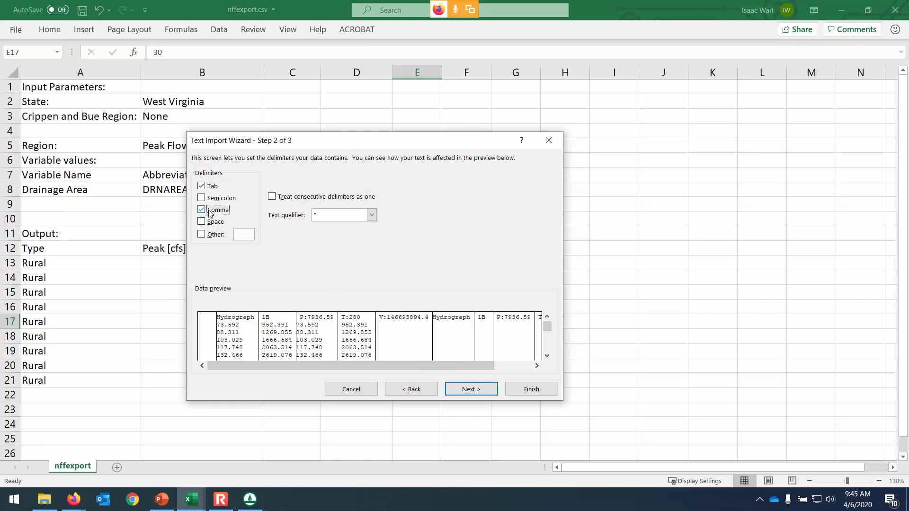
{"action": "left_click", "coordinate": [211, 214]}
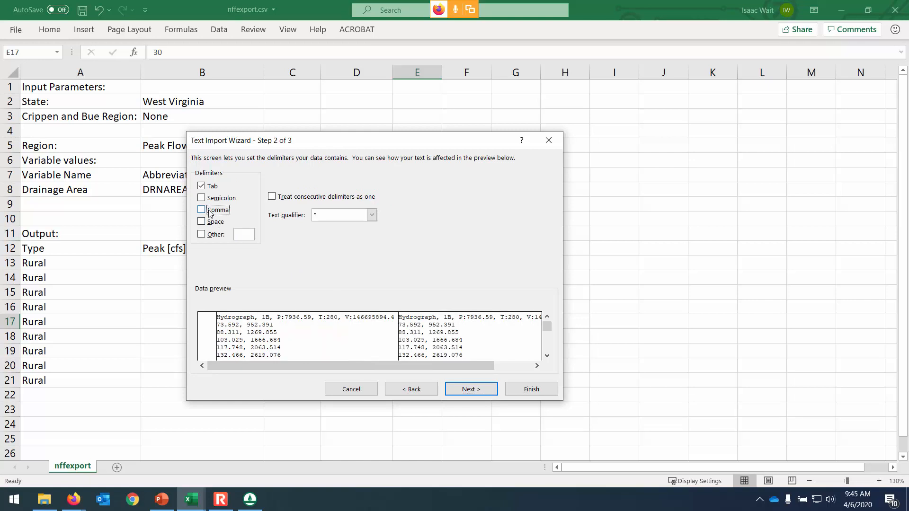
{"action": "left_click", "coordinate": [210, 214]}
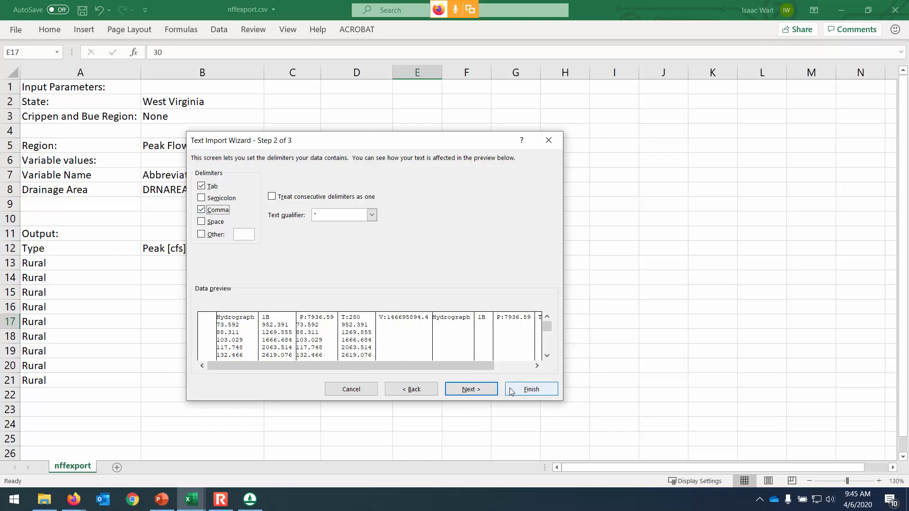
{"action": "left_click", "coordinate": [485, 391]}
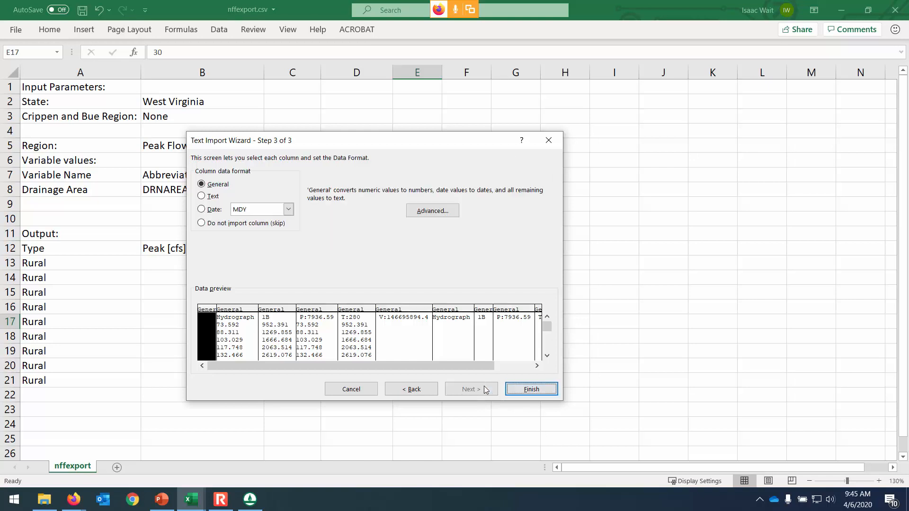
{"action": "left_click", "coordinate": [549, 393]}
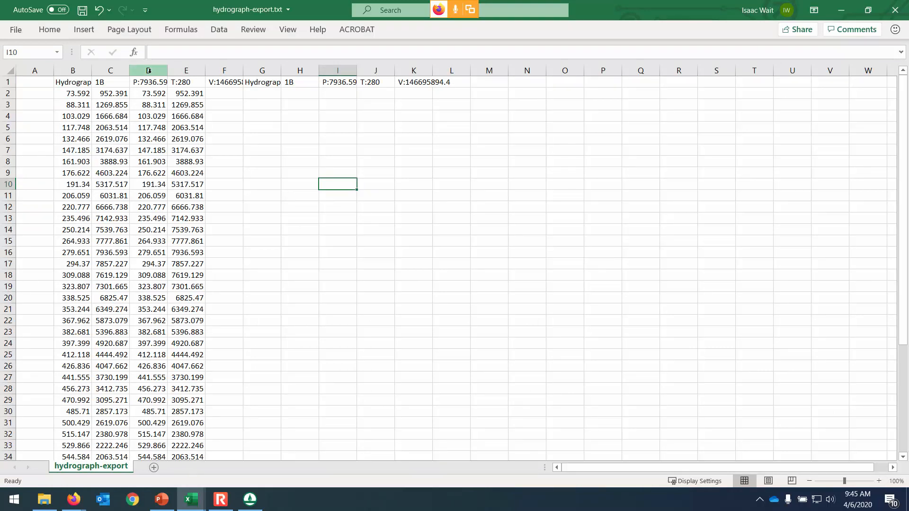
Step: Insert an empty column before column D to separate the two hydrograph data sets
{"action": "left_click", "coordinate": [186, 70]}
{"action": "left_click", "coordinate": [148, 70]}
{"action": "right_click", "coordinate": [150, 71]}
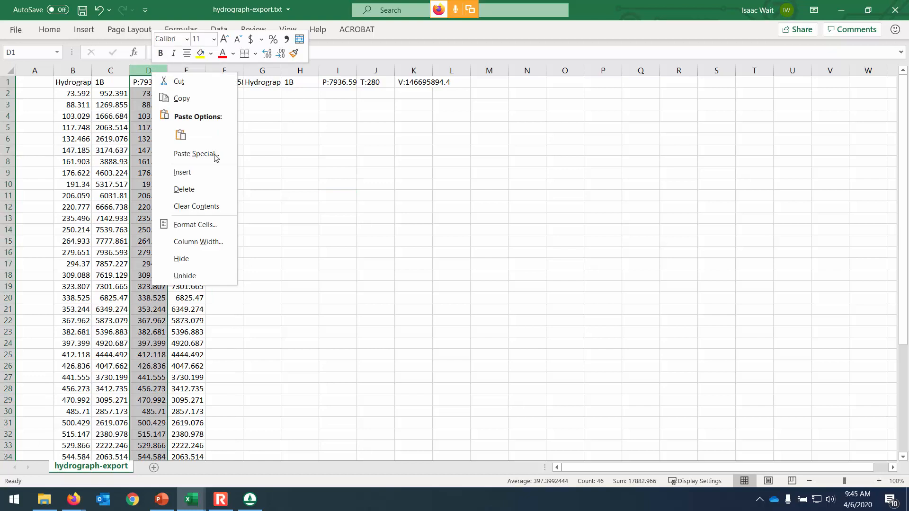
{"action": "left_click", "coordinate": [211, 182]}
Step: Compare the imported time and flow values with the hydrograph plot in WMS, including the peak flow and its time in row 16
{"action": "left_click", "coordinate": [250, 499]}
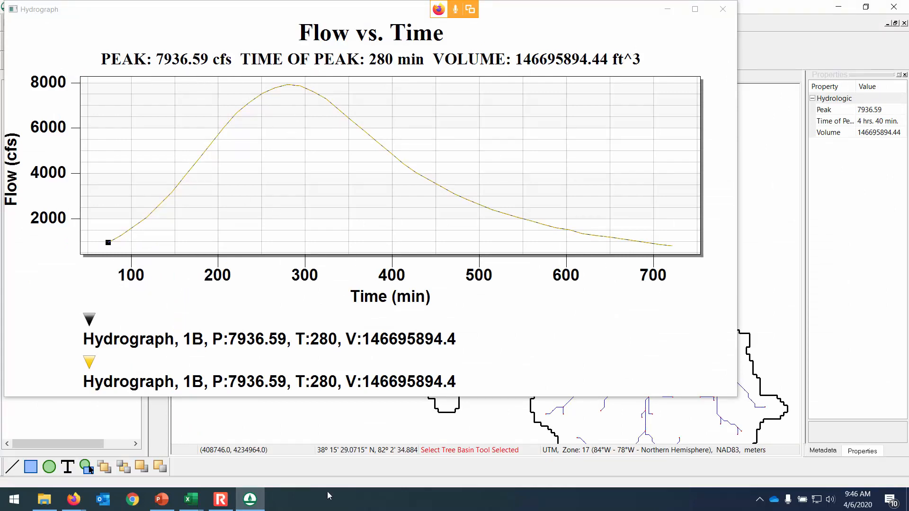
{"action": "left_click", "coordinate": [251, 503]}
{"action": "scroll", "coordinate": [140, 402], "scroll_direction": "down", "scroll_amount": 4}
{"action": "scroll", "coordinate": [142, 400], "scroll_direction": "up", "scroll_amount": 4}
{"action": "left_click", "coordinate": [76, 92]}
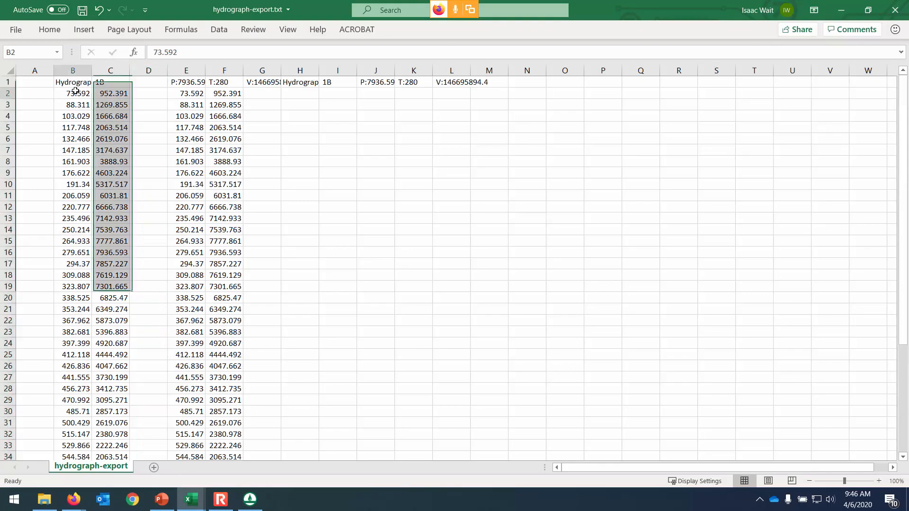
{"action": "scroll", "coordinate": [101, 164], "scroll_direction": "down", "scroll_amount": 8}
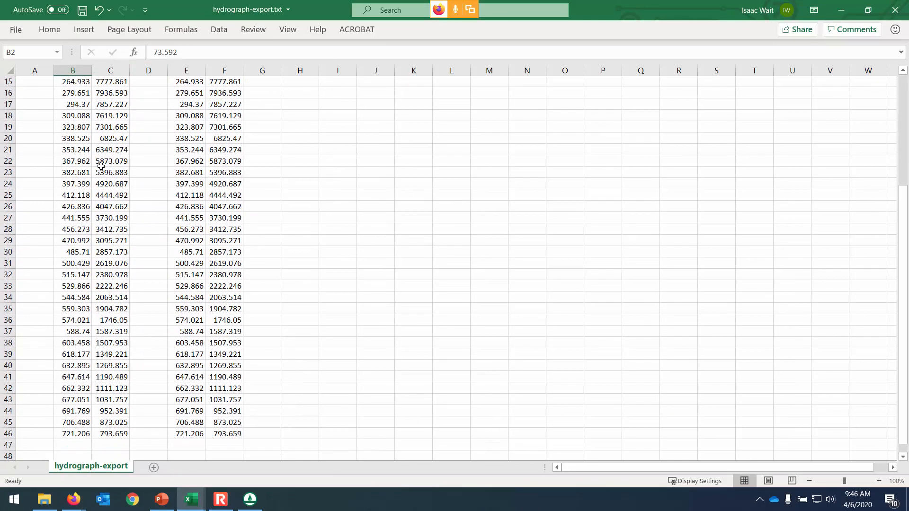
{"action": "scroll", "coordinate": [99, 169], "scroll_direction": "up", "scroll_amount": 8}
{"action": "left_click", "coordinate": [121, 95]}
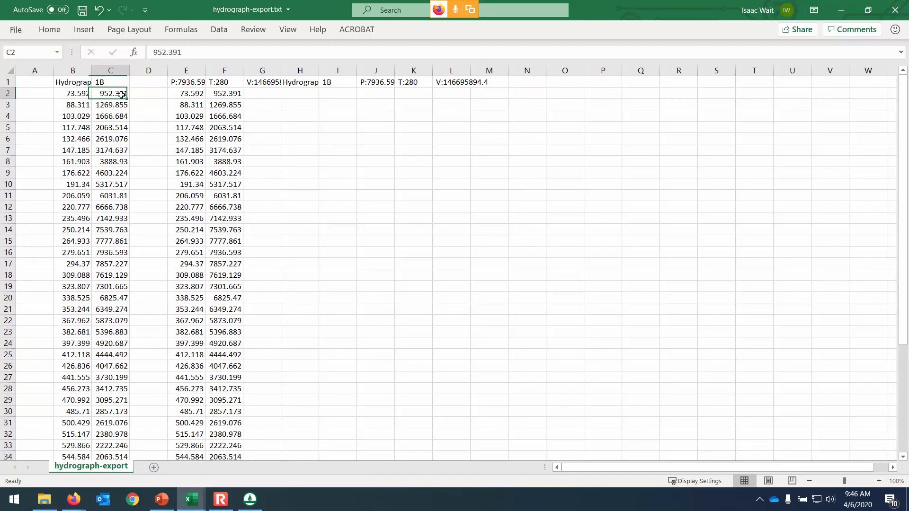
{"action": "left_click", "coordinate": [121, 254]}
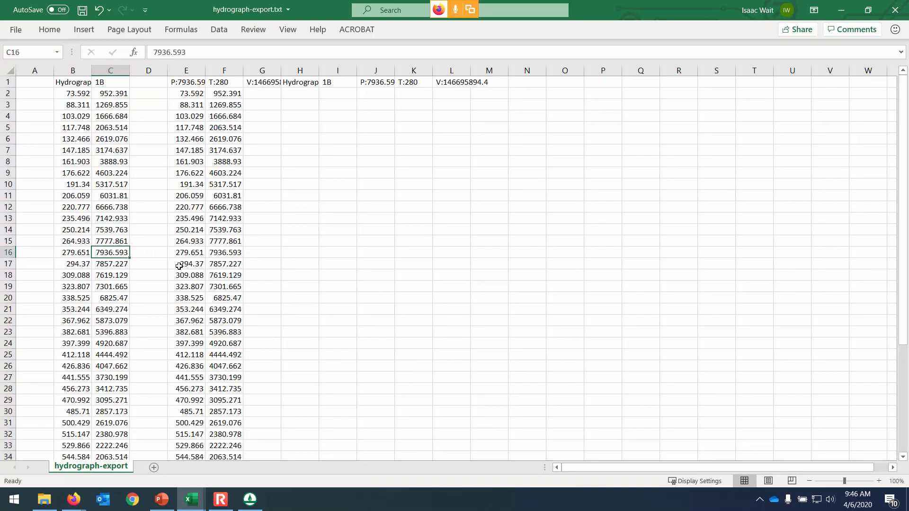
{"action": "left_click", "coordinate": [71, 253]}
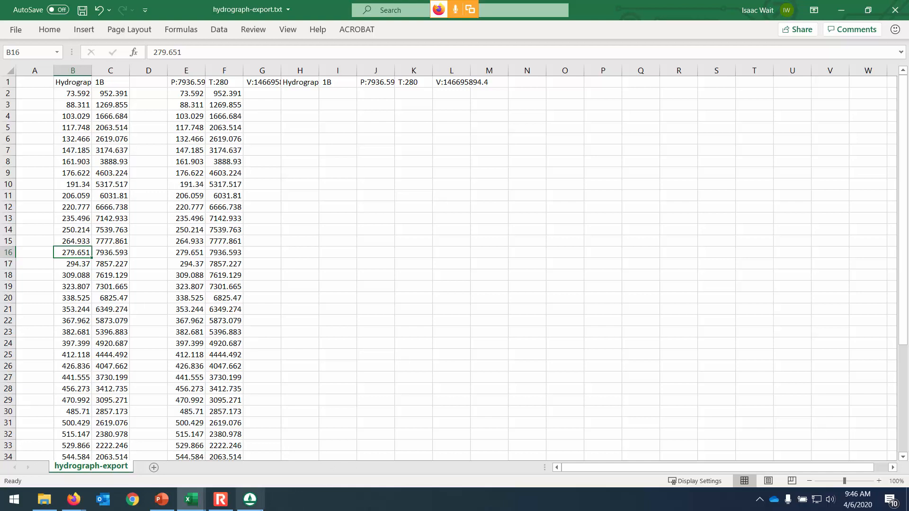
Step: Switch to WMS, close the hydrograph plot window, and change the hydrologic model from NSS to TR-55
{"action": "left_click", "coordinate": [256, 505]}
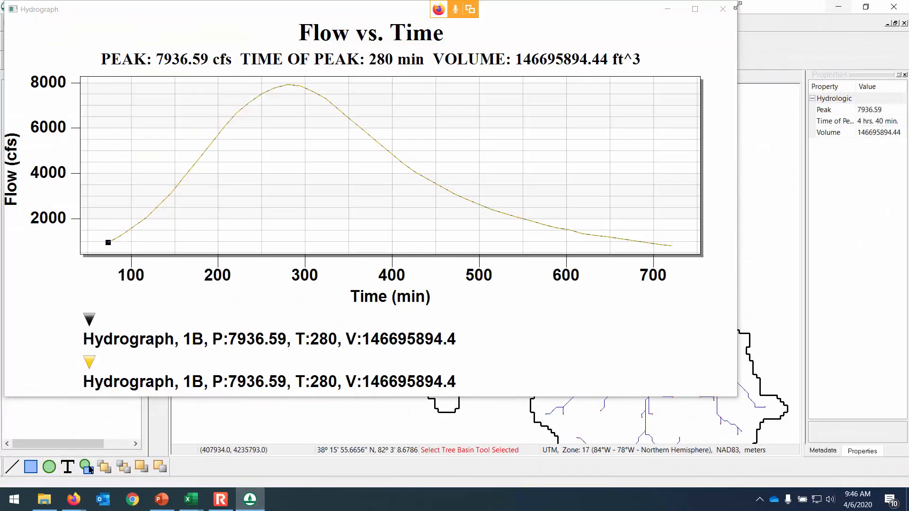
{"action": "left_click", "coordinate": [724, 14]}
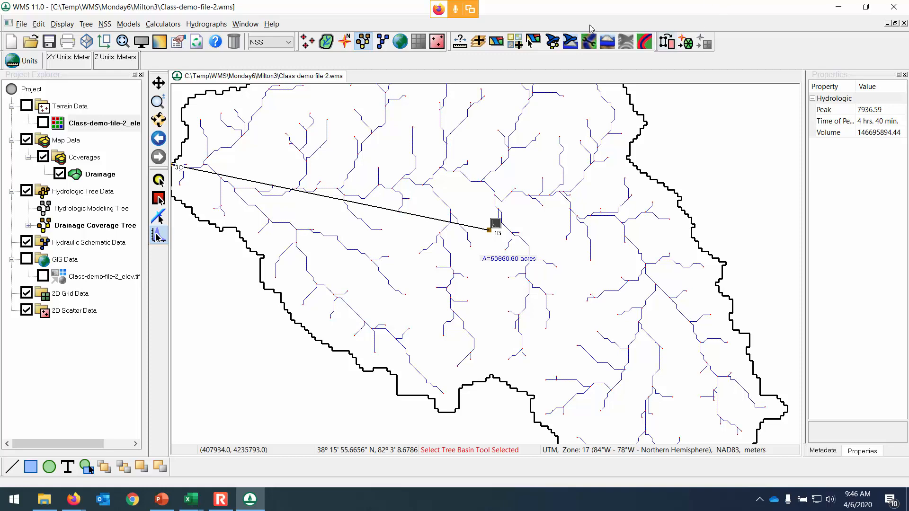
{"action": "key", "text": "ctrl"}
{"action": "left_click", "coordinate": [288, 43]}
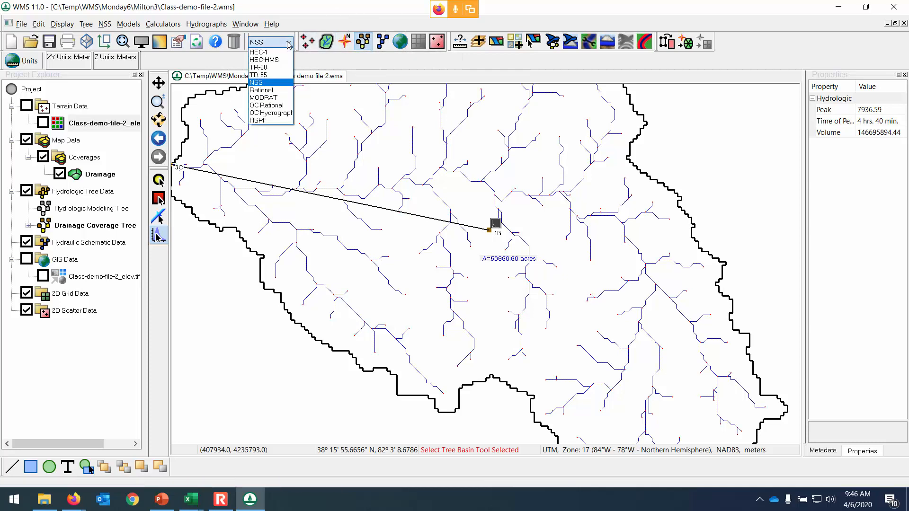
{"action": "left_click", "coordinate": [279, 75]}
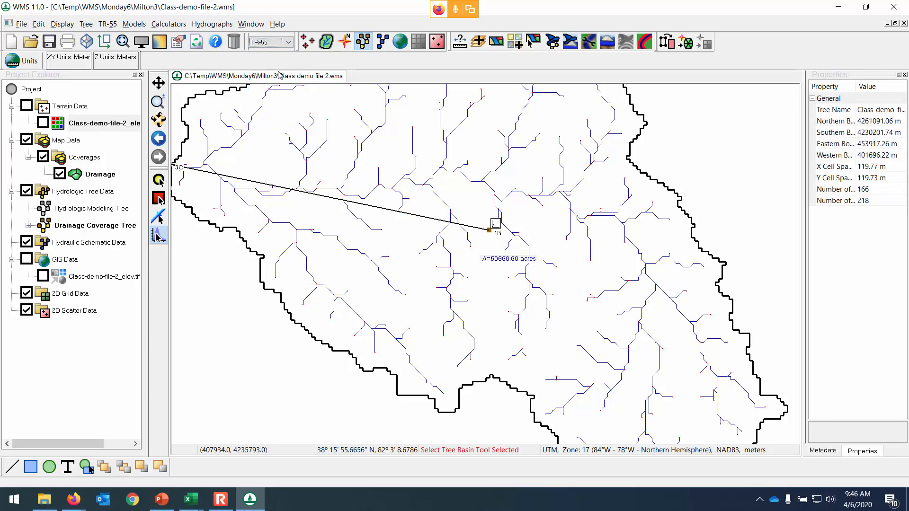
Step: Open the TR-55 parameters of basin 1B and accept the basin-data time computation with Compute Lag Time and the SCS Method
{"action": "left_click", "coordinate": [109, 25]}
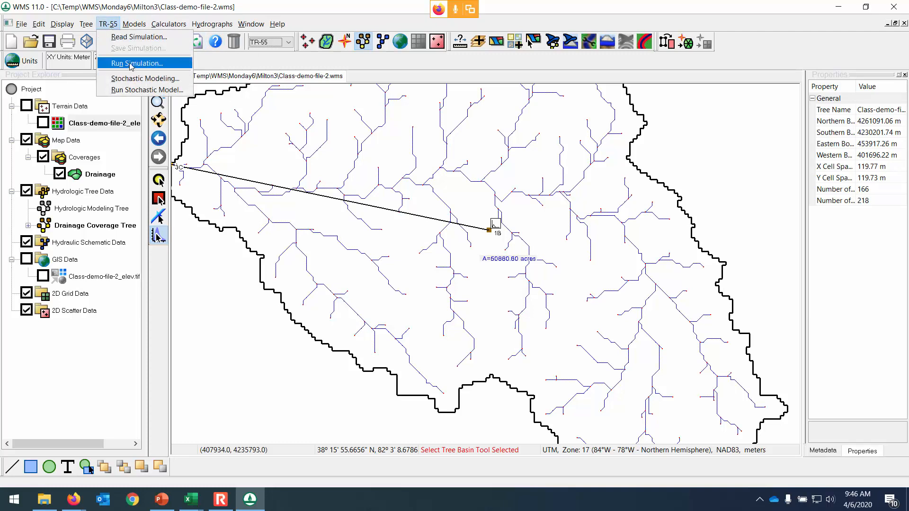
{"action": "left_click", "coordinate": [346, 19]}
{"action": "left_click", "coordinate": [160, 199]}
{"action": "double_click", "coordinate": [490, 230]}
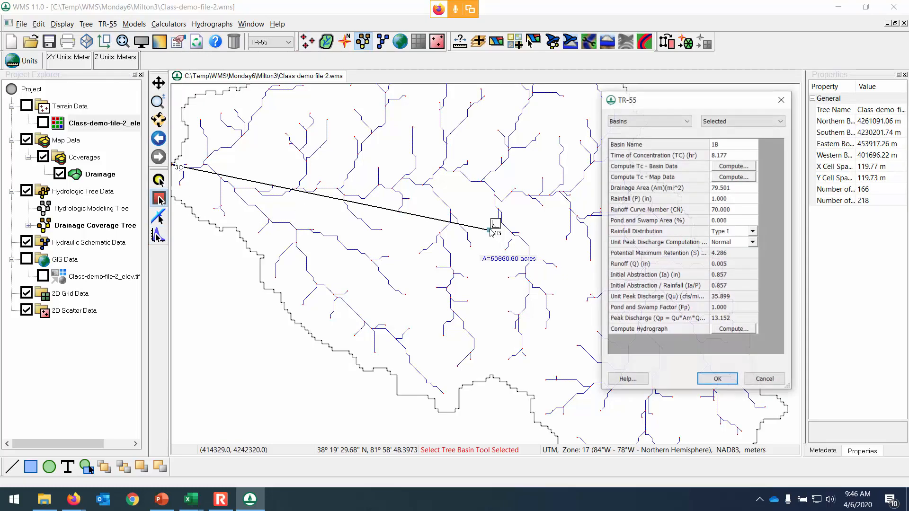
{"action": "left_click_drag", "start_coordinate": [683, 102], "coordinate": [490, 91]}
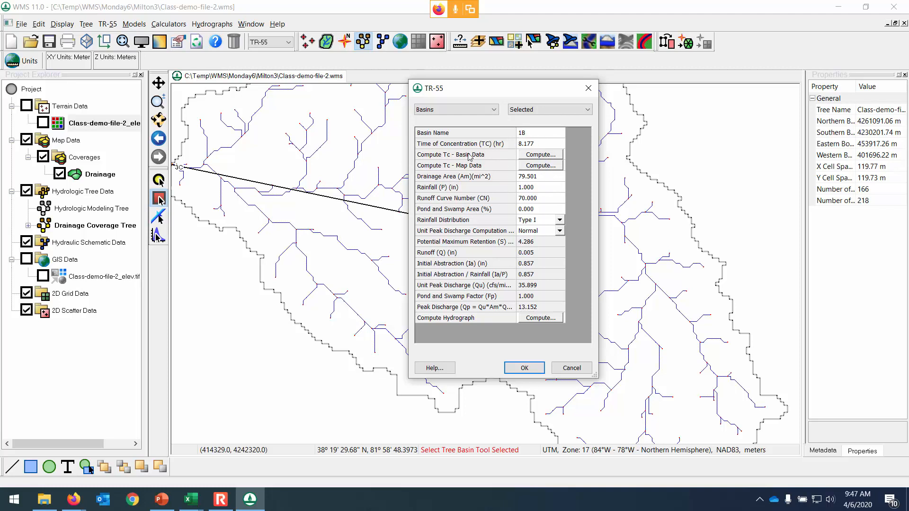
{"action": "left_click", "coordinate": [538, 156]}
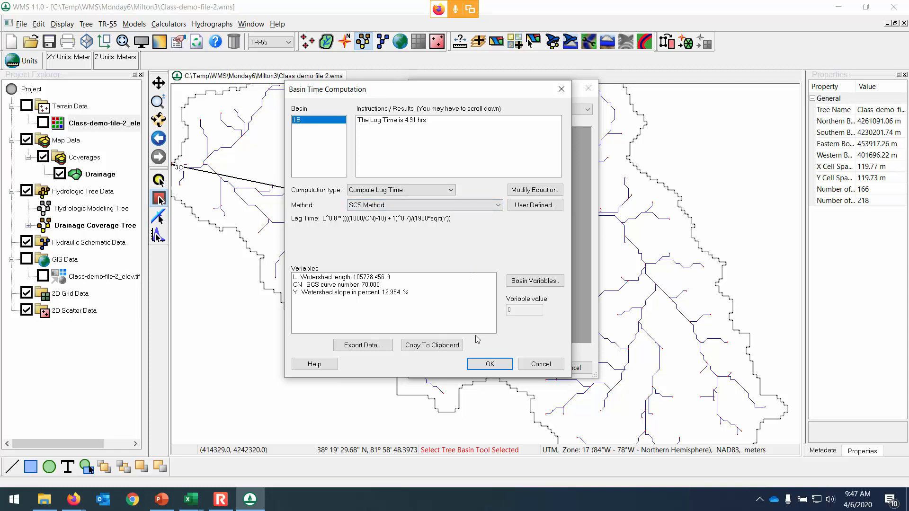
{"action": "left_click", "coordinate": [490, 364]}
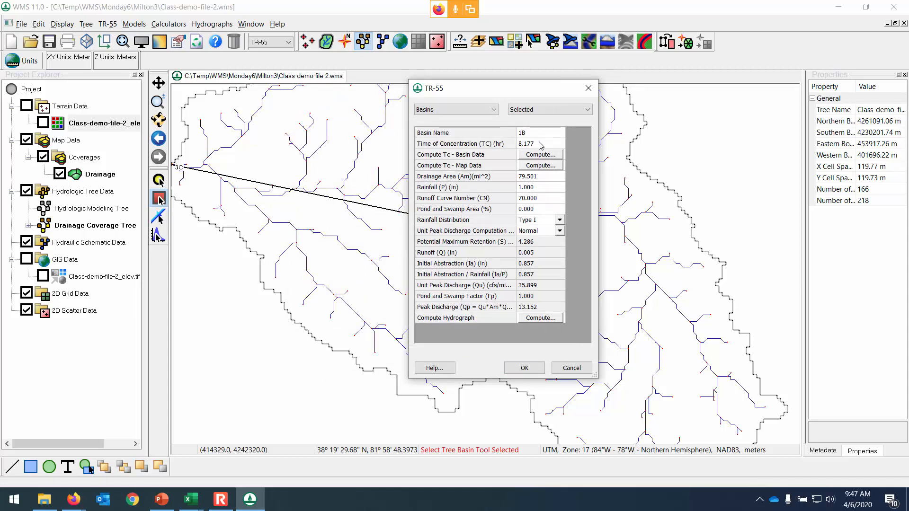
Step: Switch to Firefox and examine the NOAA Atlas 14 precipitation frequency page for WV, including its location map and depth table
{"action": "left_click", "coordinate": [540, 187]}
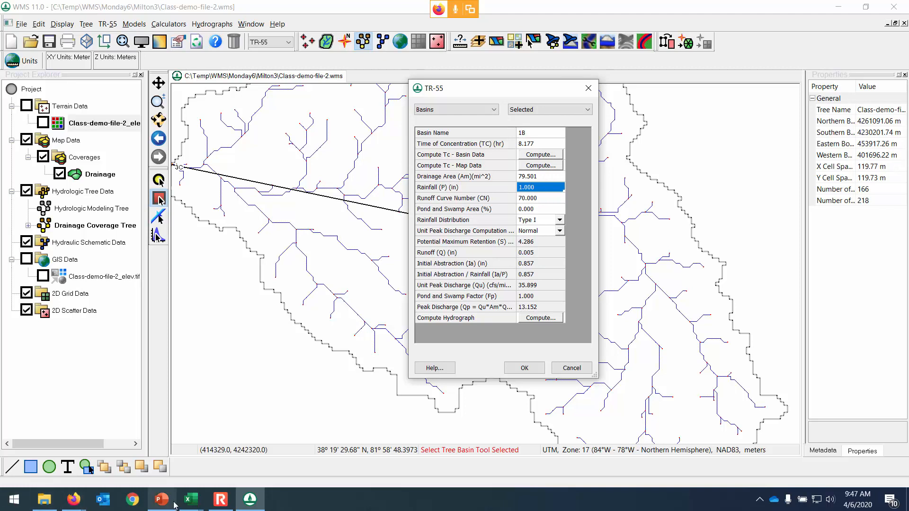
{"action": "mouse_move", "coordinate": [174, 505]}
{"action": "mouse_move", "coordinate": [74, 499]}
{"action": "left_click", "coordinate": [169, 455]}
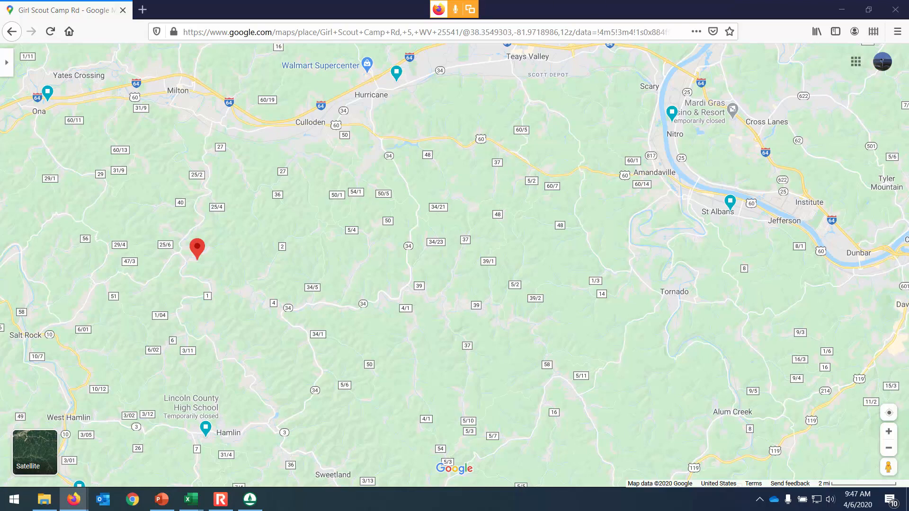
{"action": "left_click_drag", "start_coordinate": [104, 510], "coordinate": [288, 283]}
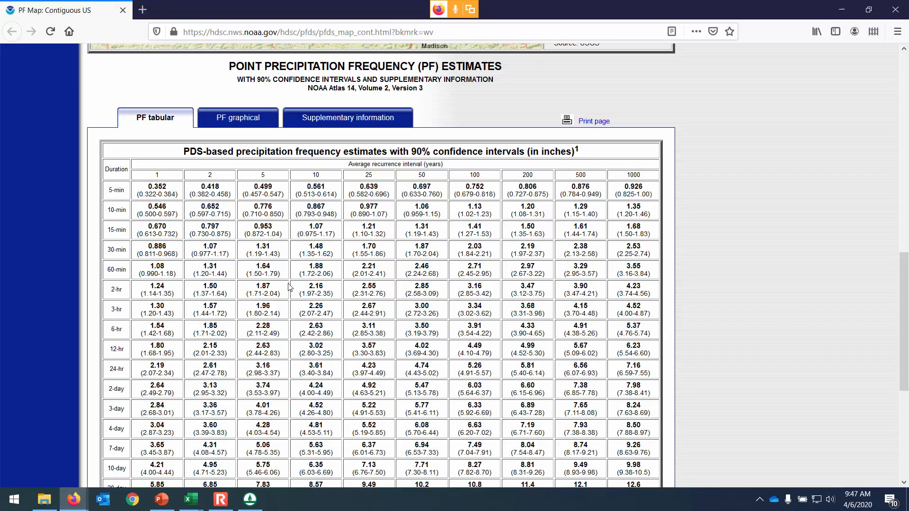
{"action": "scroll", "coordinate": [825, 217], "scroll_direction": "up", "scroll_amount": 10}
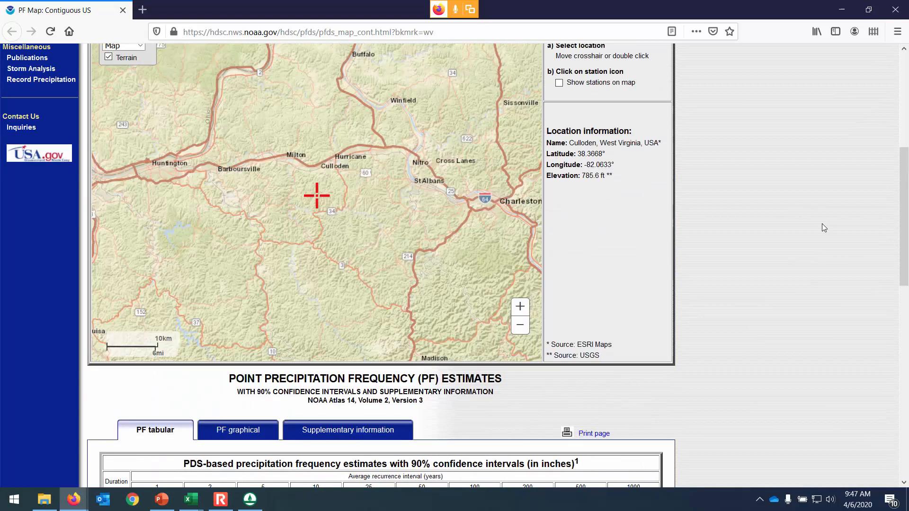
{"action": "scroll", "coordinate": [820, 223], "scroll_direction": "up", "scroll_amount": 1}
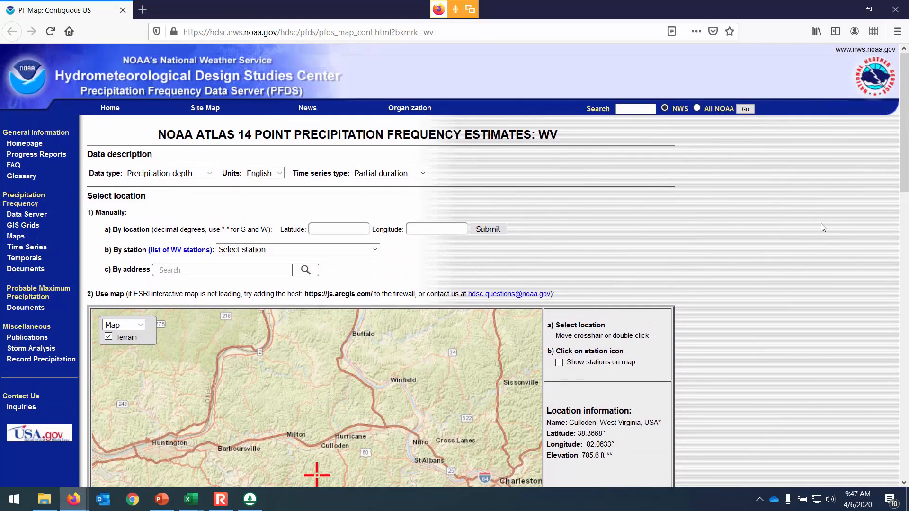
{"action": "scroll", "coordinate": [821, 223], "scroll_direction": "down", "scroll_amount": 10}
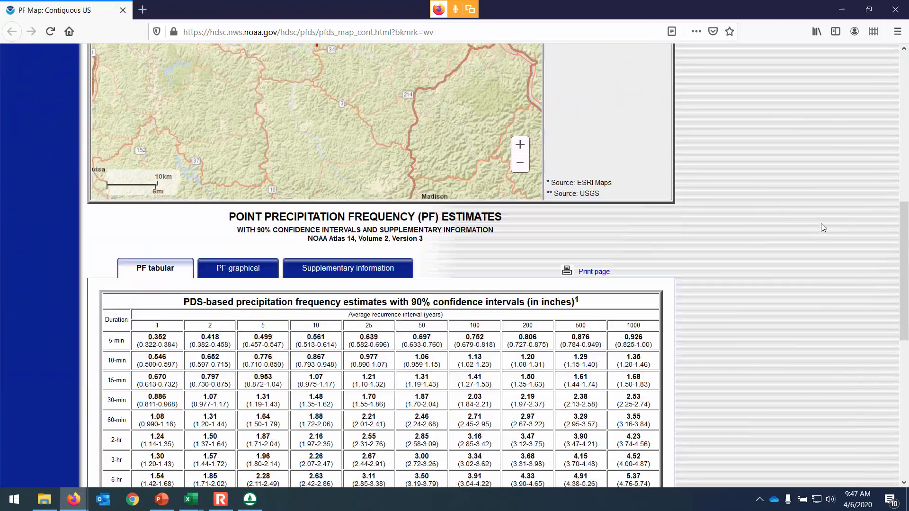
{"action": "scroll", "coordinate": [821, 224], "scroll_direction": "up", "scroll_amount": 6}
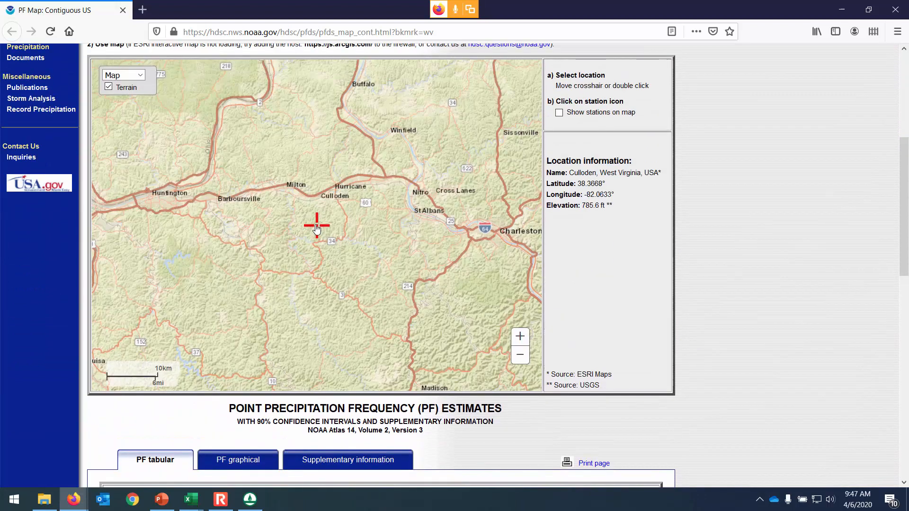
Step: Move the NOAA map's location crosshair slightly southeast, south of Culloden, and look up the 24-hour, 25-year precipitation depth
{"action": "mouse_move", "coordinate": [317, 226]}
{"action": "left_mouse_down"}
{"action": "mouse_move", "coordinate": [332, 230]}
{"action": "mouse_move", "coordinate": [326, 233]}
{"action": "left_mouse_up"}
{"action": "left_click_drag", "start_coordinate": [904, 202], "coordinate": [907, 294]}
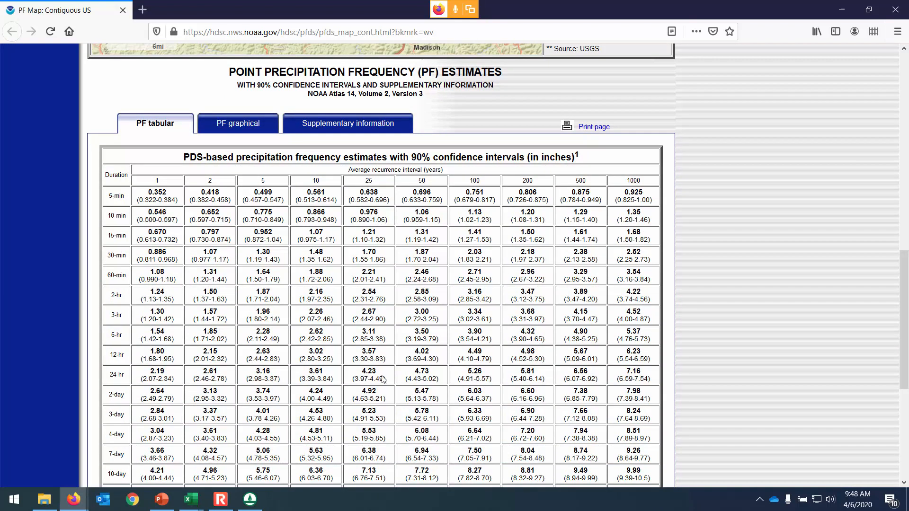
{"action": "key", "text": "ctrl"}
{"action": "key", "text": "ctrl"}
Step: Switch to WMS and set basin 1B's TR-55 rainfall to 4.23 in and its rainfall distribution to Type II
{"action": "left_click", "coordinate": [251, 501]}
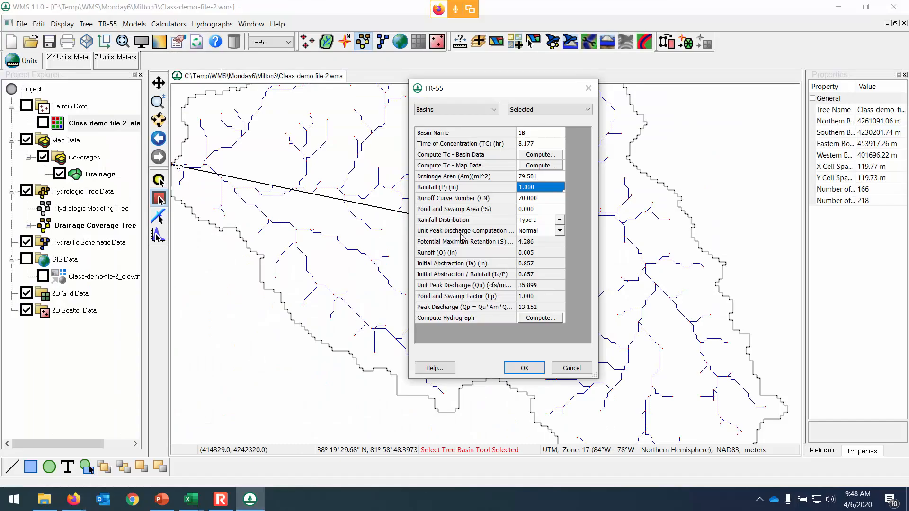
{"action": "left_click", "coordinate": [537, 192]}
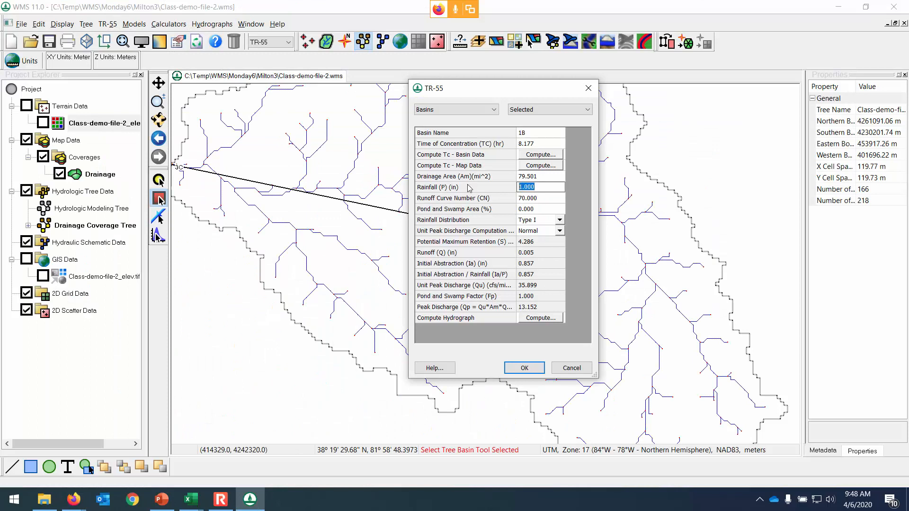
{"action": "type", "text": "4"}
{"action": "left_click", "coordinate": [539, 201]}
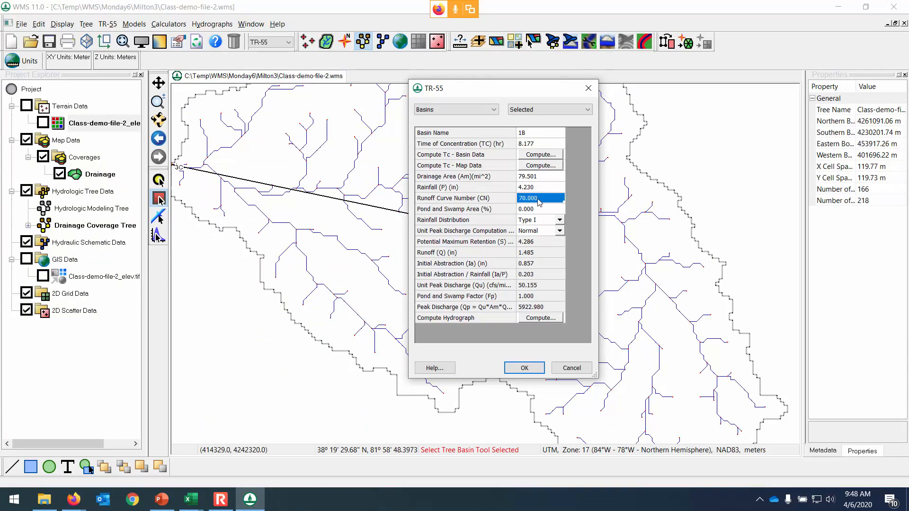
{"action": "left_click", "coordinate": [559, 222]}
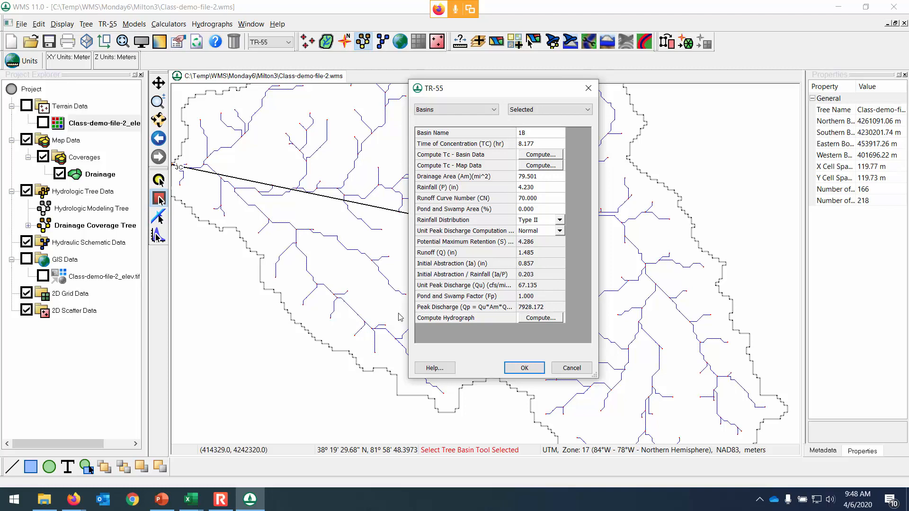
Step: Switch to nffexport.csv in Excel, compare the 25-year NSS peak flow with the TR-55 peak discharge, and return to WMS
{"action": "left_click", "coordinate": [191, 501]}
{"action": "mouse_move", "coordinate": [183, 473]}
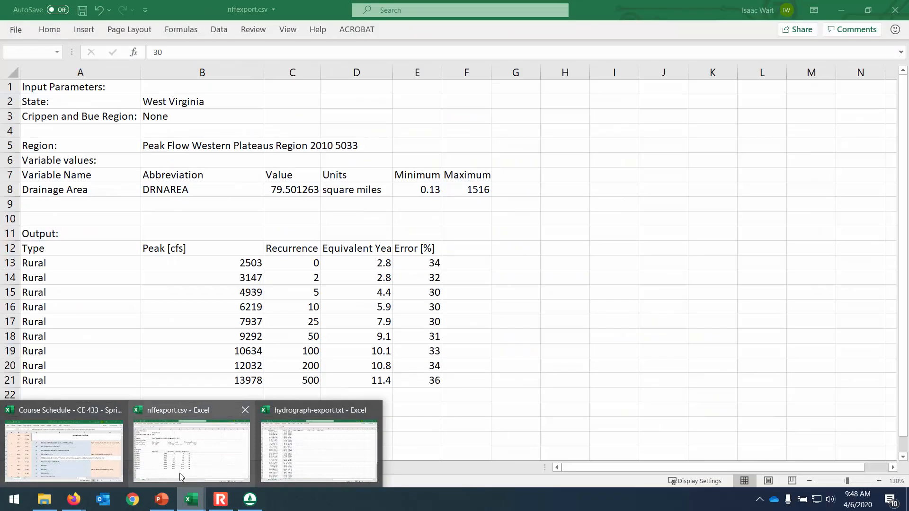
{"action": "left_click", "coordinate": [192, 465]}
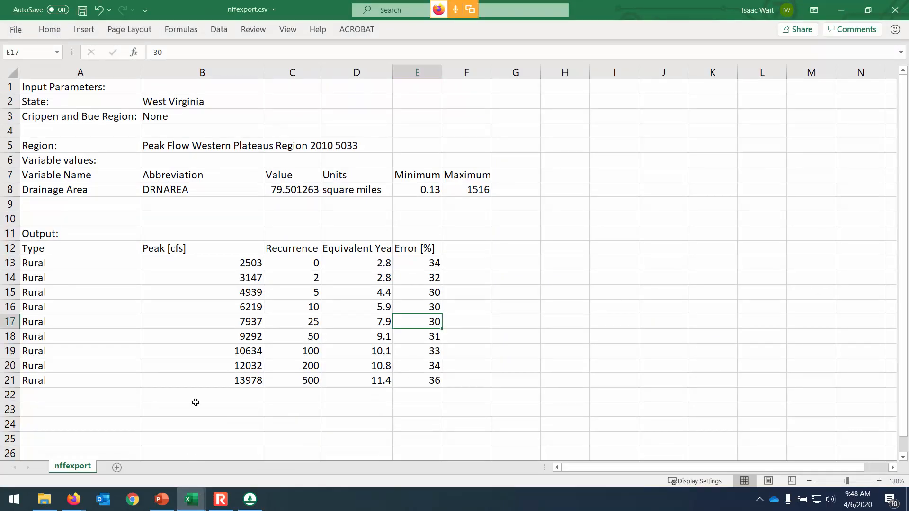
{"action": "left_click_drag", "start_coordinate": [296, 321], "coordinate": [249, 326]}
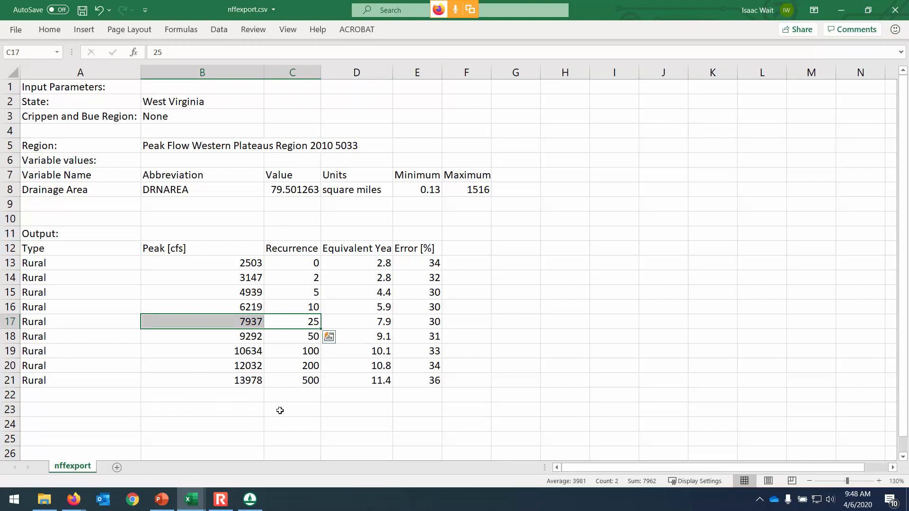
{"action": "left_click", "coordinate": [250, 499]}
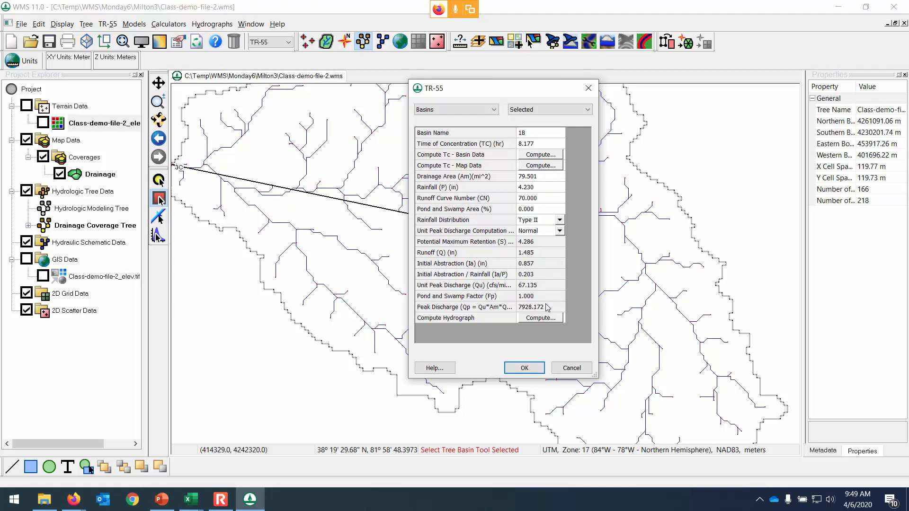
Step: Set basin 1B's runoff curve number to 65 and examine the effect on the peak discharge
{"action": "left_click", "coordinate": [552, 200]}
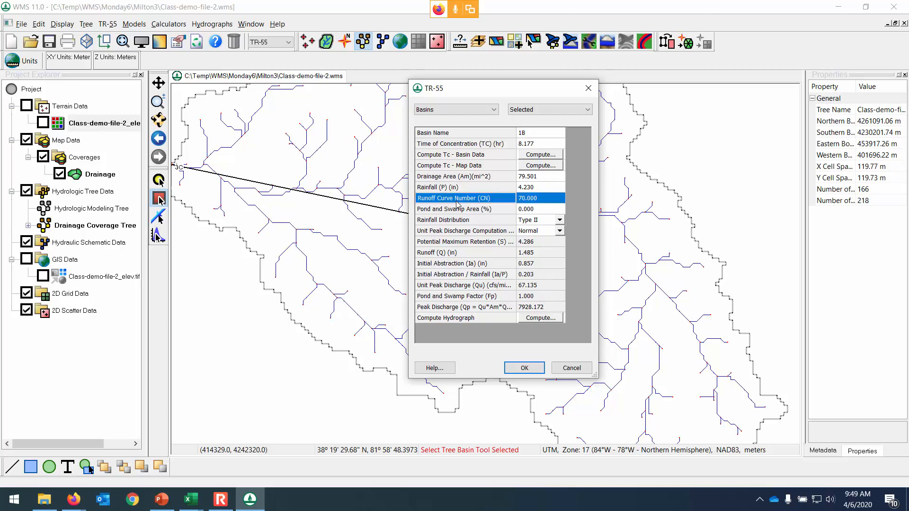
{"action": "left_click", "coordinate": [551, 199]}
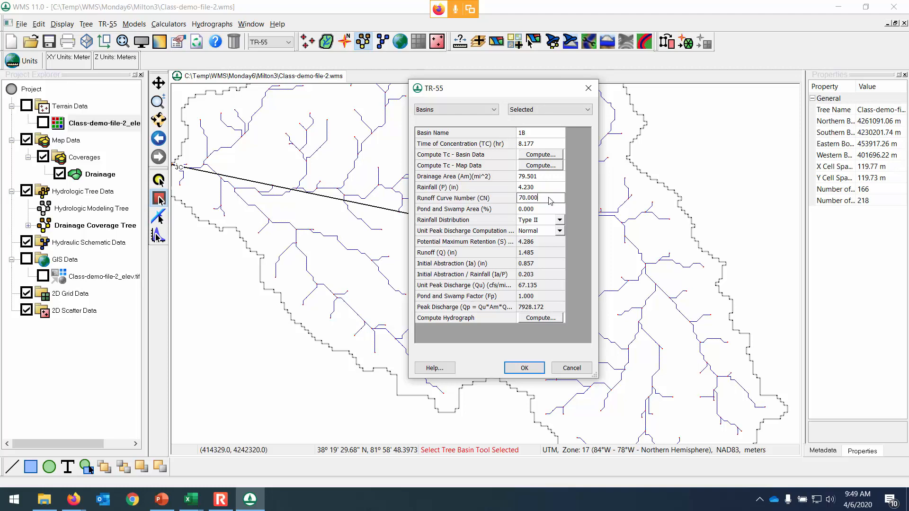
{"action": "left_click_drag", "start_coordinate": [550, 201], "coordinate": [501, 199]}
{"action": "type", "text": "65"}
{"action": "left_click", "coordinate": [539, 188]}
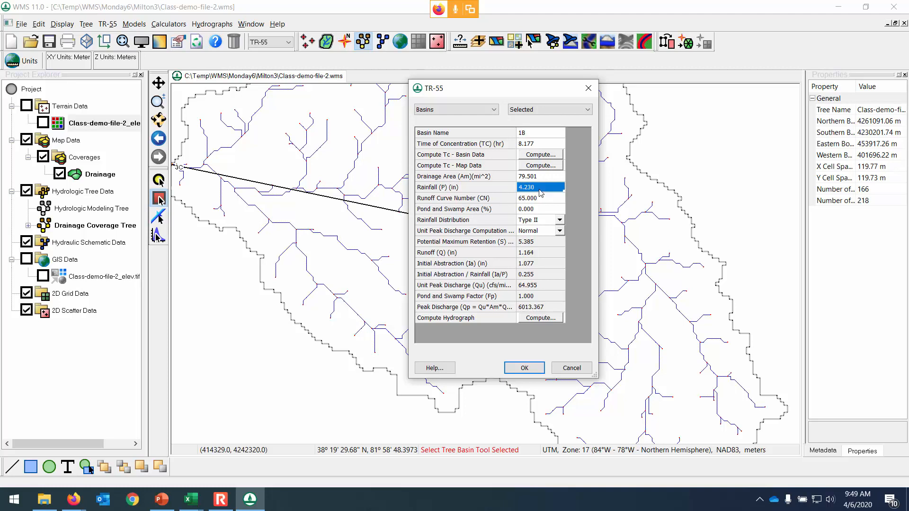
{"action": "left_click", "coordinate": [548, 310]}
{"action": "right_click", "coordinate": [549, 311]}
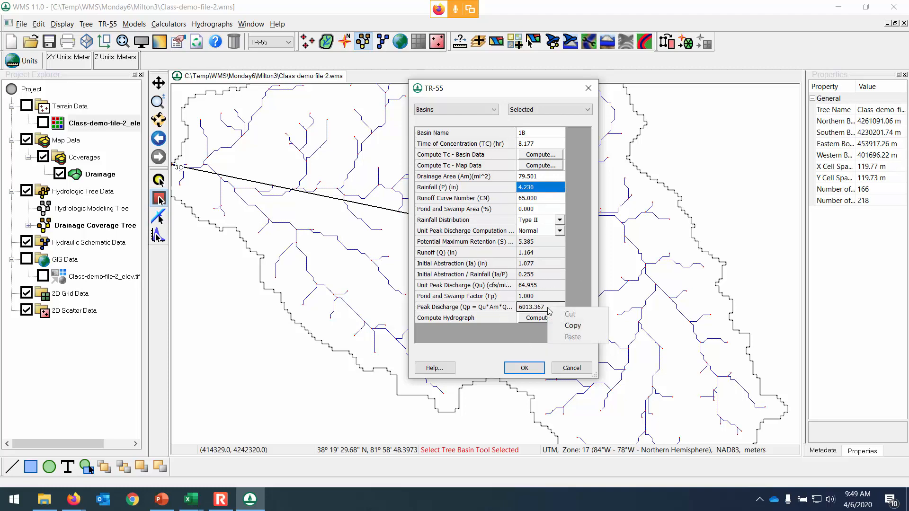
{"action": "left_click", "coordinate": [578, 293]}
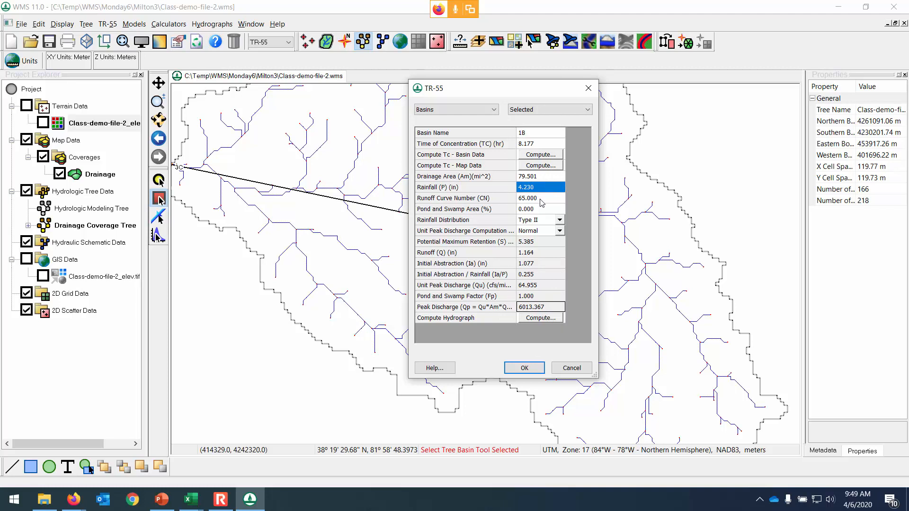
{"action": "left_click", "coordinate": [542, 199]}
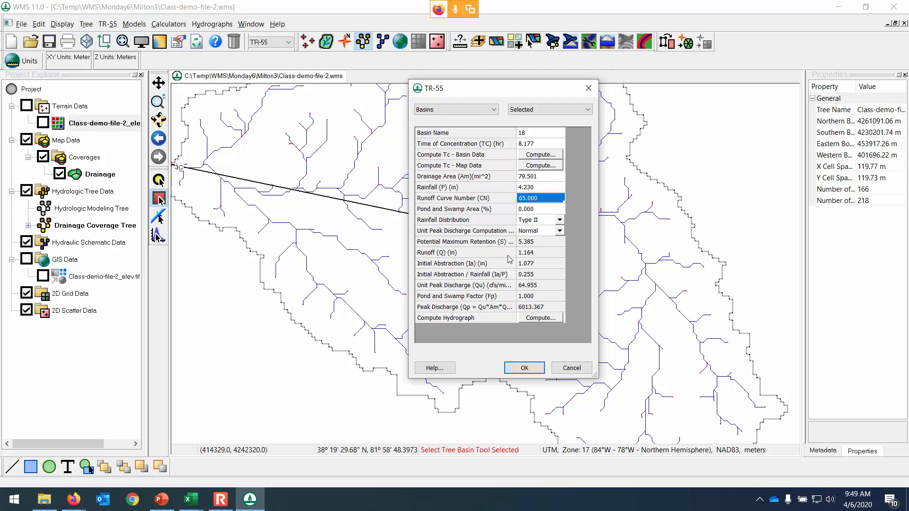
Step: Switch to the PowerPoint course slides and open slide 429 on the SCS / NRCS Curve Number Model
{"action": "left_click", "coordinate": [161, 499]}
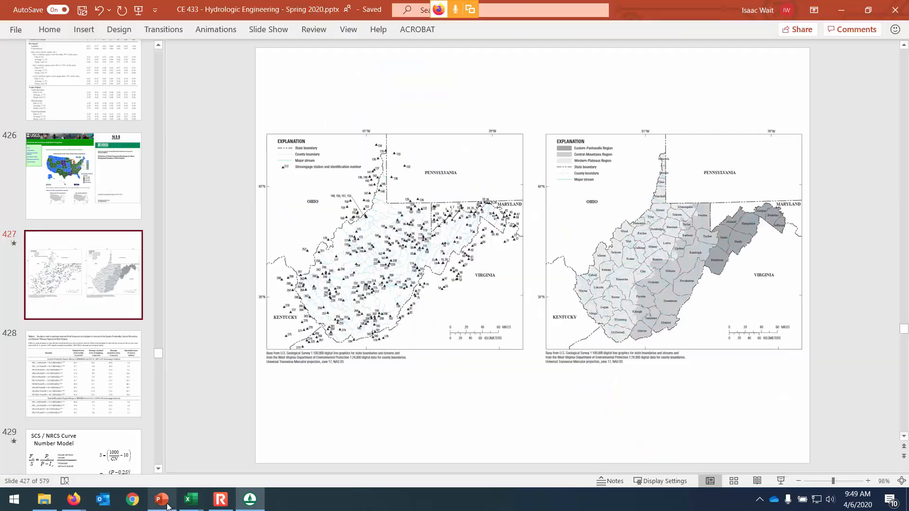
{"action": "scroll", "coordinate": [87, 341], "scroll_direction": "down", "scroll_amount": 4}
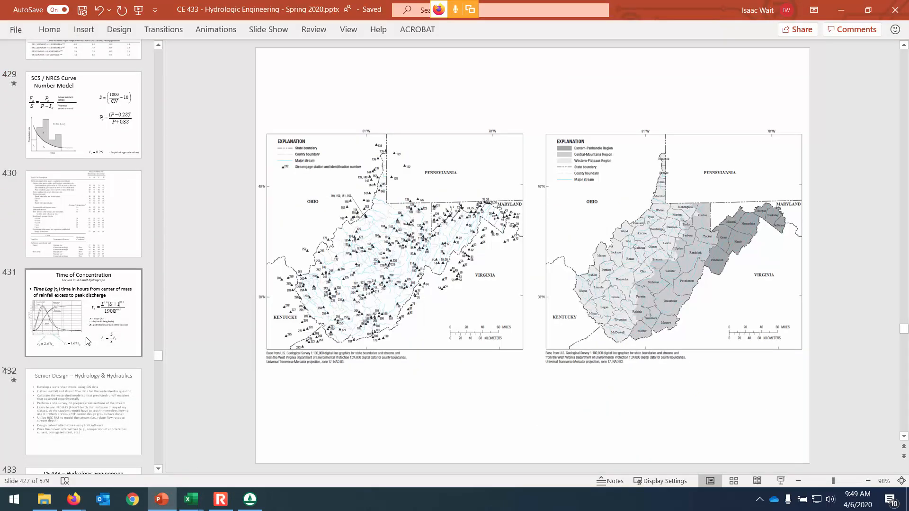
{"action": "scroll", "coordinate": [87, 308], "scroll_direction": "up", "scroll_amount": 3}
{"action": "left_click", "coordinate": [85, 218]}
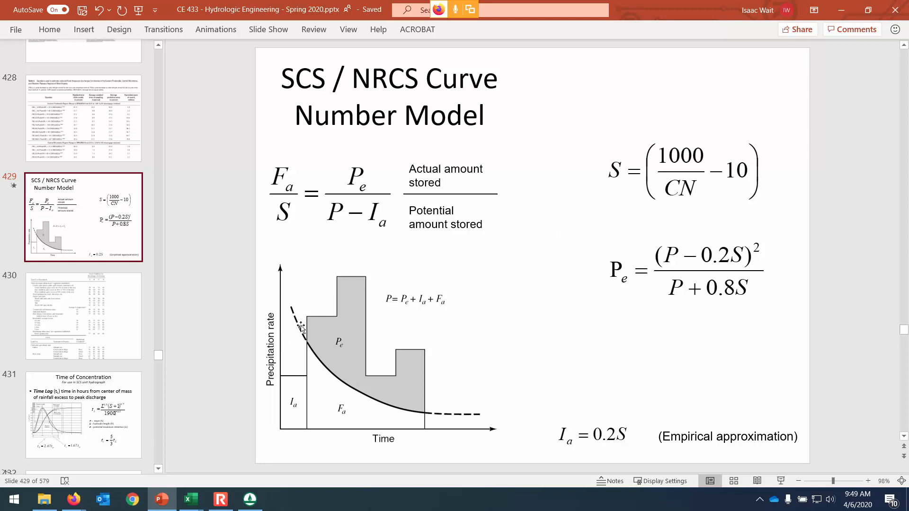
Step: Find slide 439, WMS Day #3, and review its National Streamflow Statistics and TR-55 topics
{"action": "scroll", "coordinate": [100, 370], "scroll_direction": "down", "scroll_amount": 5}
{"action": "scroll", "coordinate": [100, 371], "scroll_direction": "down", "scroll_amount": 5}
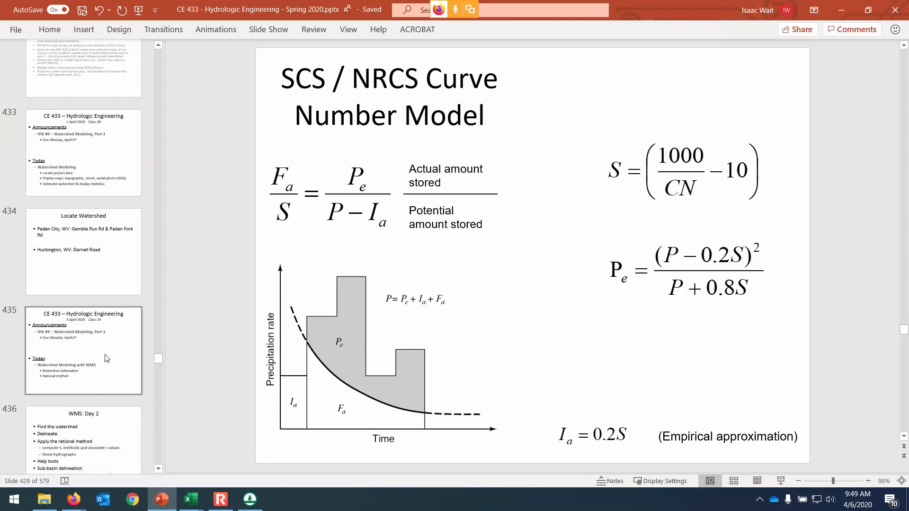
{"action": "scroll", "coordinate": [114, 360], "scroll_direction": "down", "scroll_amount": 6}
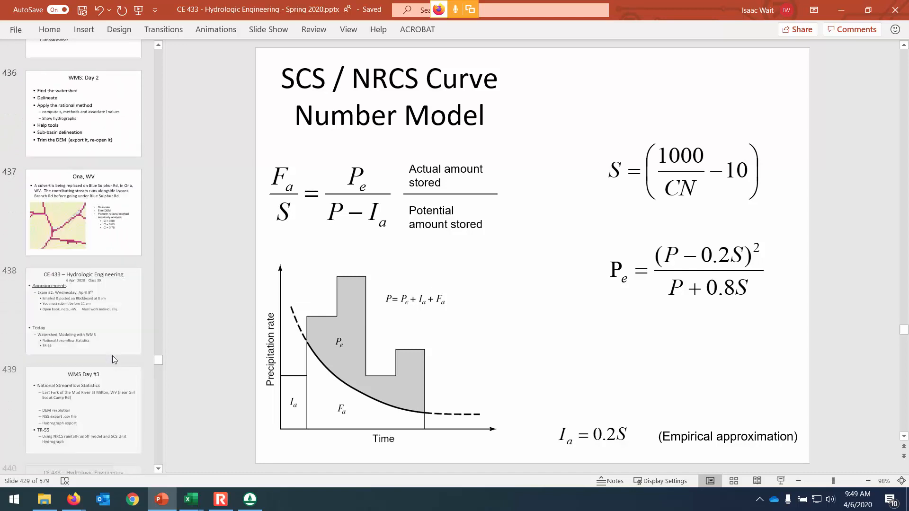
{"action": "scroll", "coordinate": [112, 360], "scroll_direction": "down", "scroll_amount": 2}
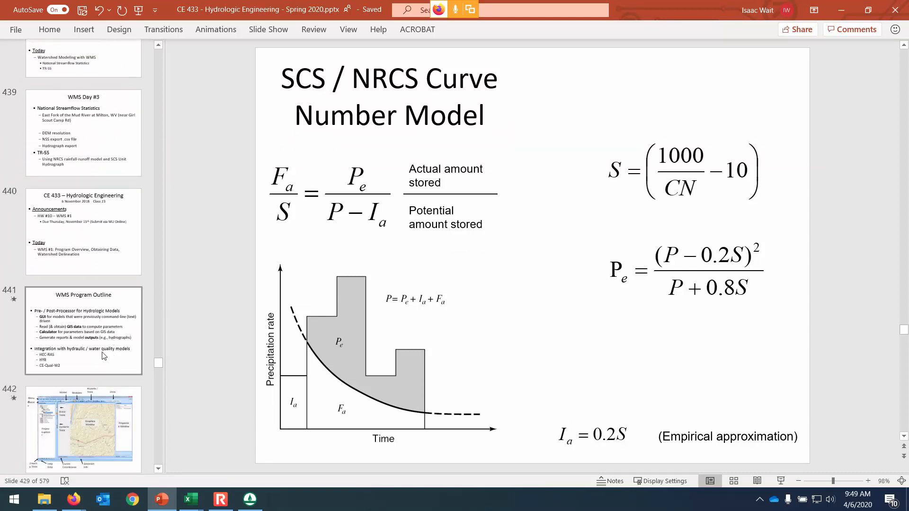
{"action": "scroll", "coordinate": [100, 350], "scroll_direction": "down", "scroll_amount": 1}
{"action": "scroll", "coordinate": [100, 350], "scroll_direction": "up", "scroll_amount": 4}
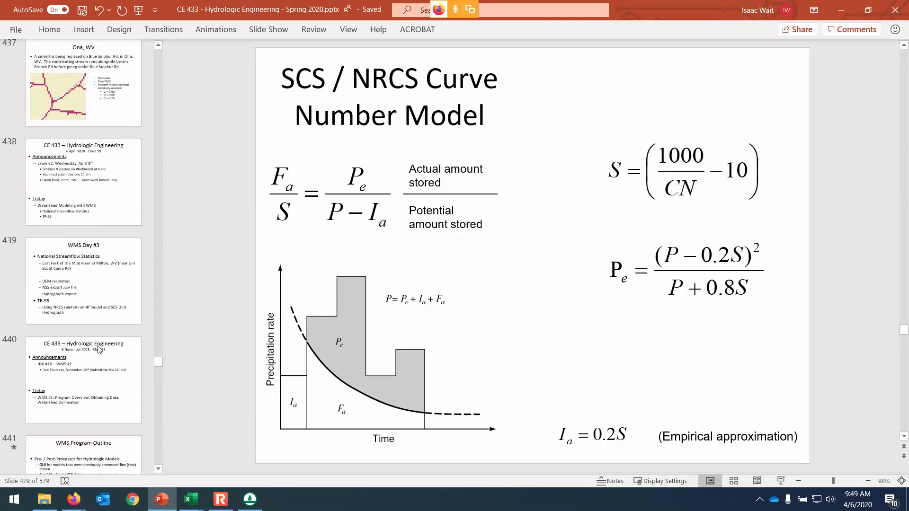
{"action": "left_click", "coordinate": [101, 308]}
{"action": "key", "text": "ctrl"}
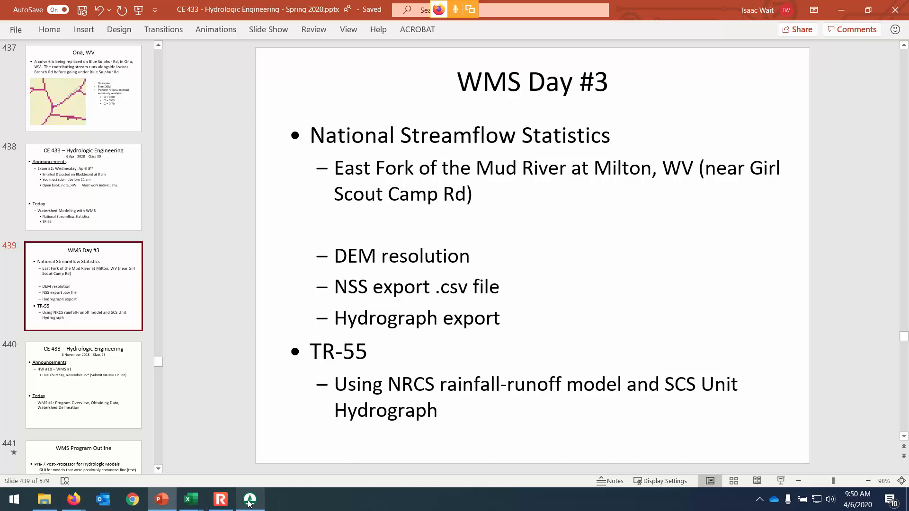
Step: Switch to WMS and set basin 1B's runoff curve number to 75 to test the peak discharge
{"action": "mouse_move", "coordinate": [250, 502]}
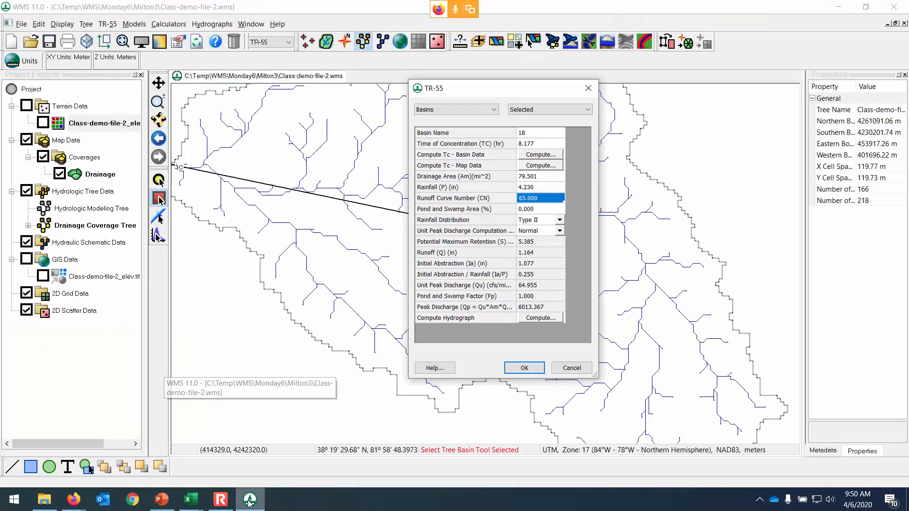
{"action": "left_click", "coordinate": [250, 503]}
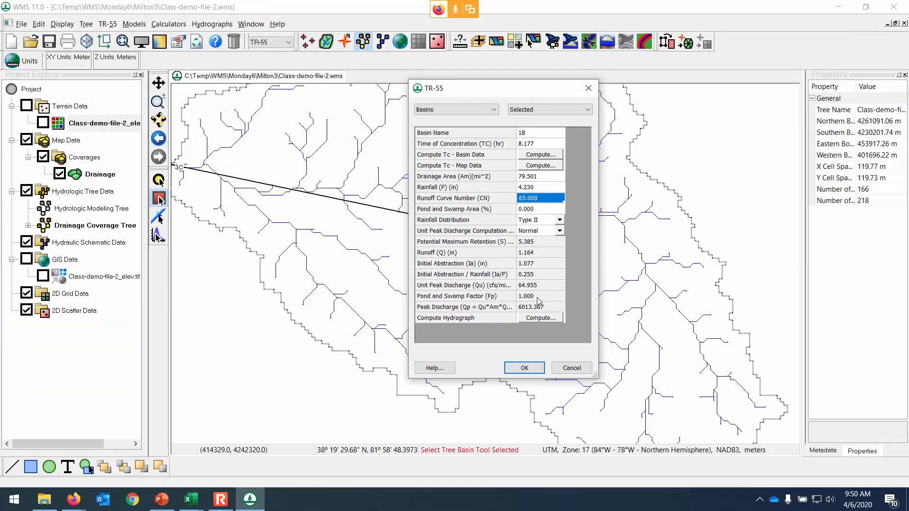
{"action": "left_click", "coordinate": [549, 197]}
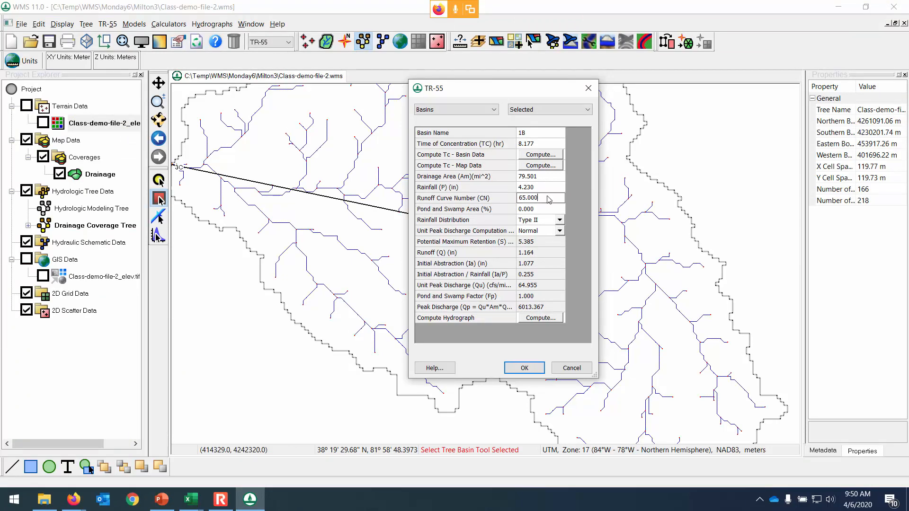
{"action": "type", "text": "75"}
{"action": "left_click", "coordinate": [551, 189]}
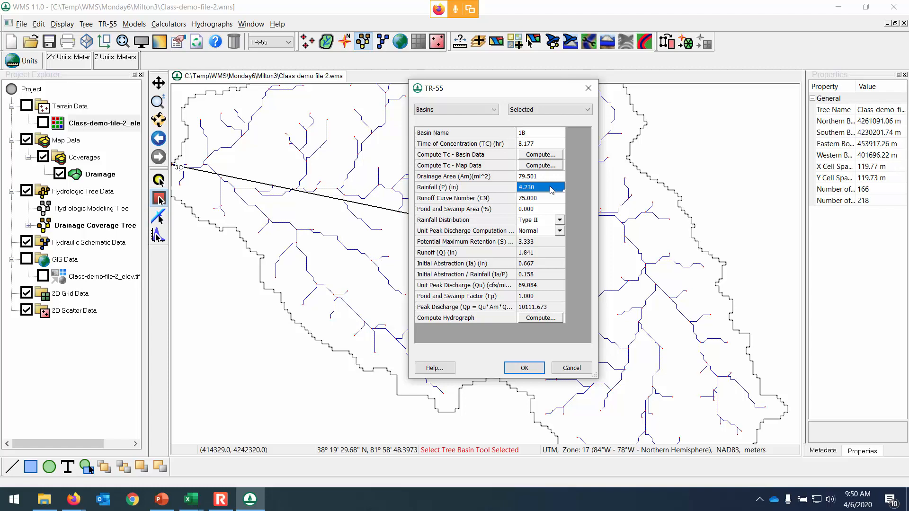
Step: Set basin 1B's runoff curve number back to 70 and apply it to the TR-55 results
{"action": "left_click", "coordinate": [544, 201]}
{"action": "left_click", "coordinate": [542, 198]}
{"action": "type", "text": "70"}
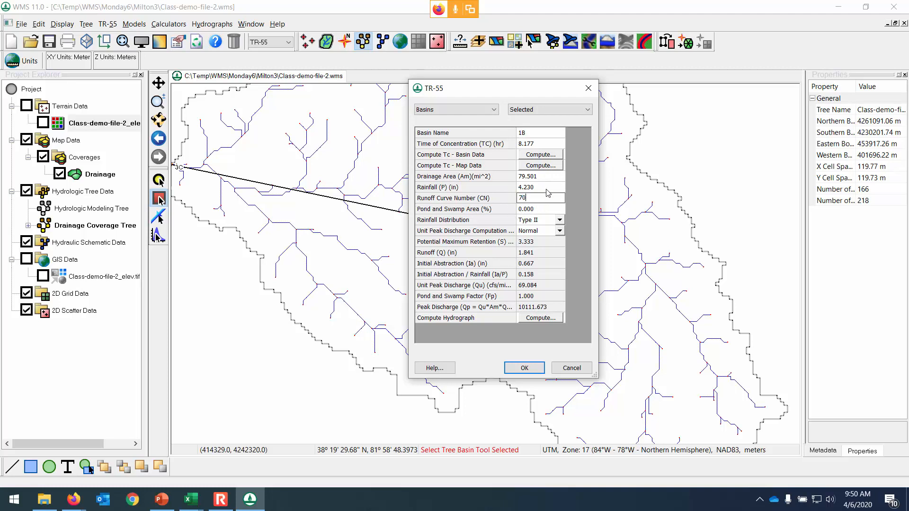
{"action": "left_click", "coordinate": [549, 187]}
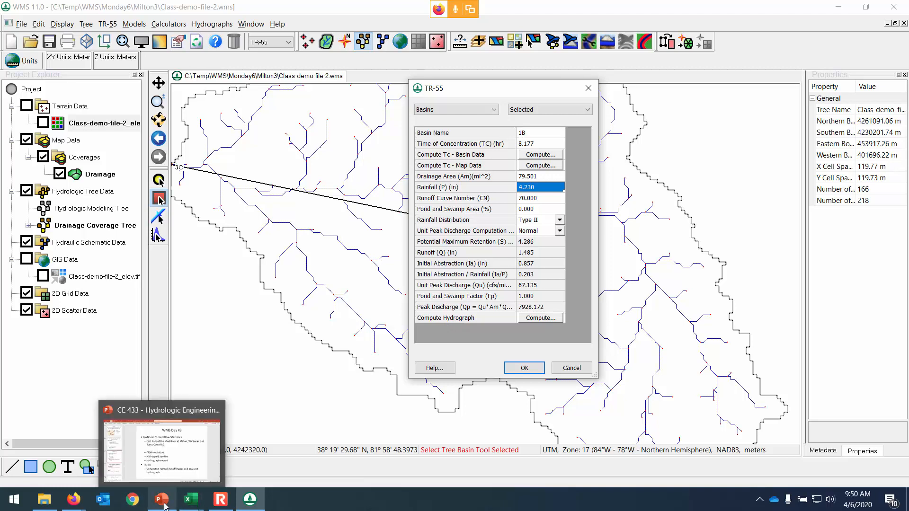
Step: Switch to PowerPoint and open slide 438 with the Class 30 announcements about Exam #2
{"action": "left_click", "coordinate": [142, 426]}
{"action": "left_click", "coordinate": [108, 190]}
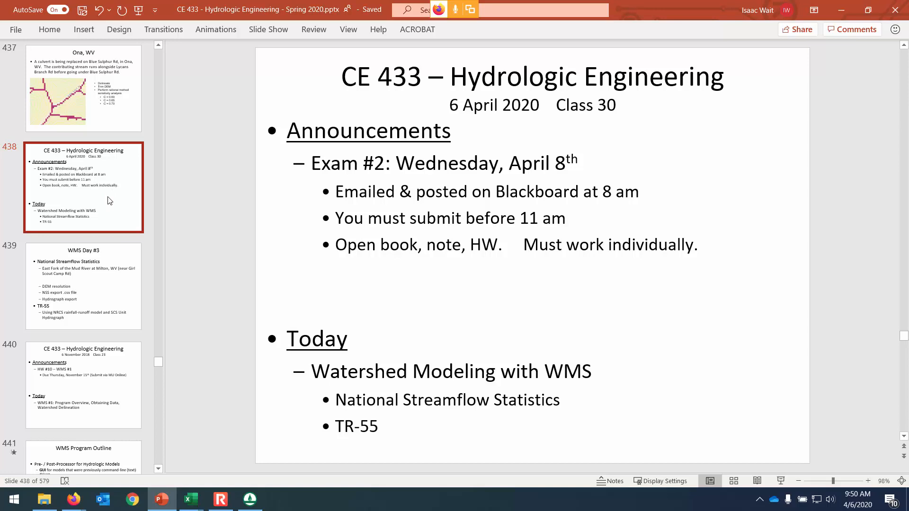